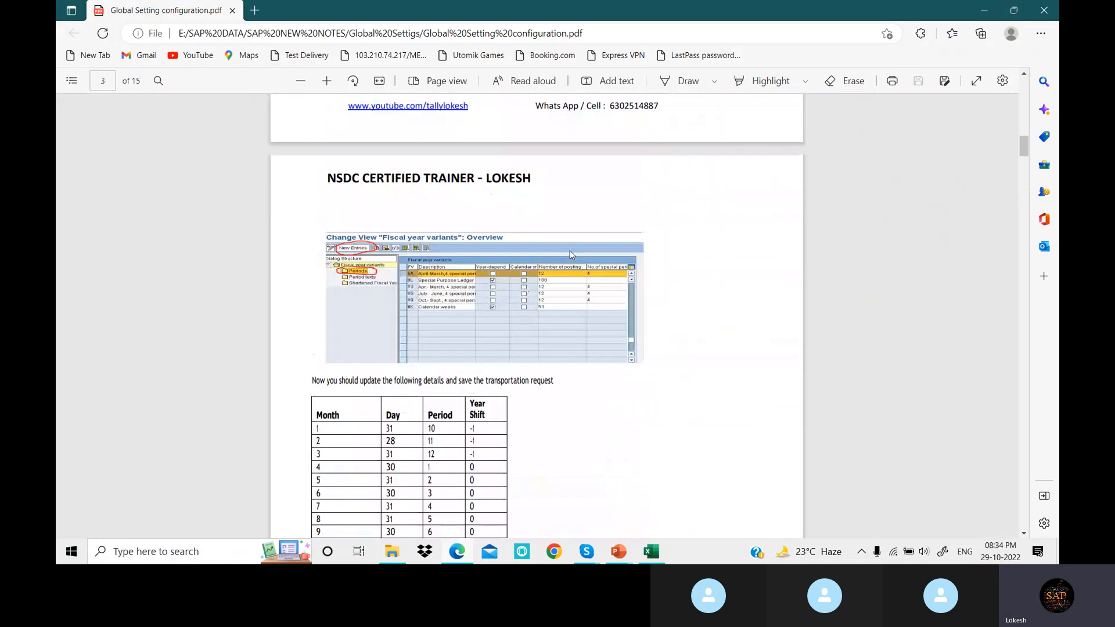
- Review the Maintain Fiscal Year Variant notes in the PDF, including the navigation path and the transaction code
{"action": "scroll", "coordinate": [572, 255], "scroll_direction": "up", "scroll_amount": 10}
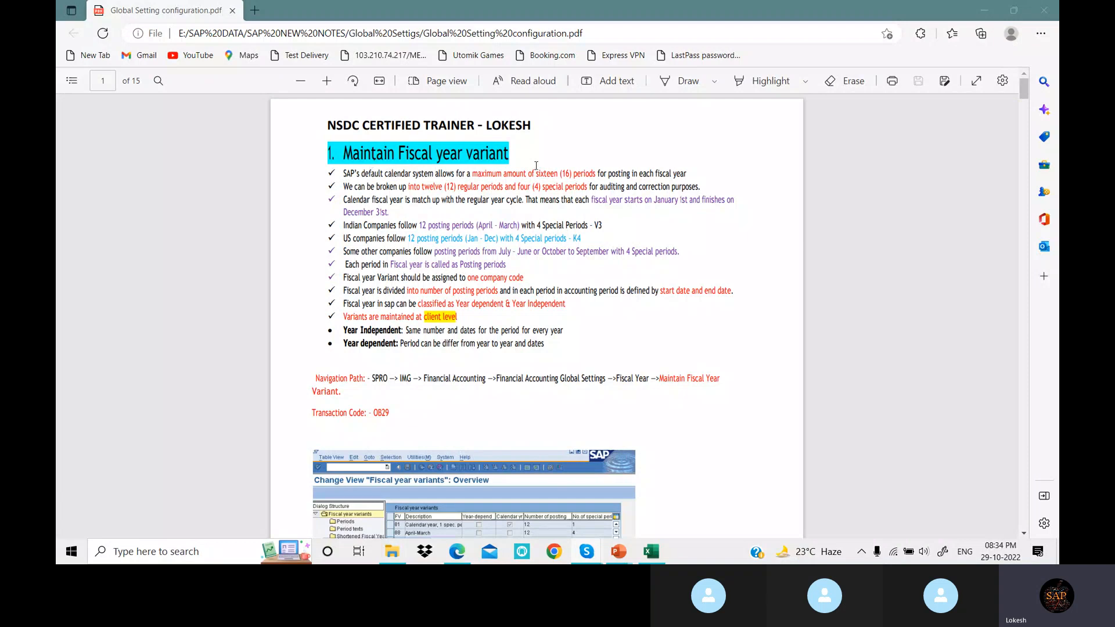
{"action": "scroll", "coordinate": [299, 184], "scroll_direction": "down", "scroll_amount": 3}
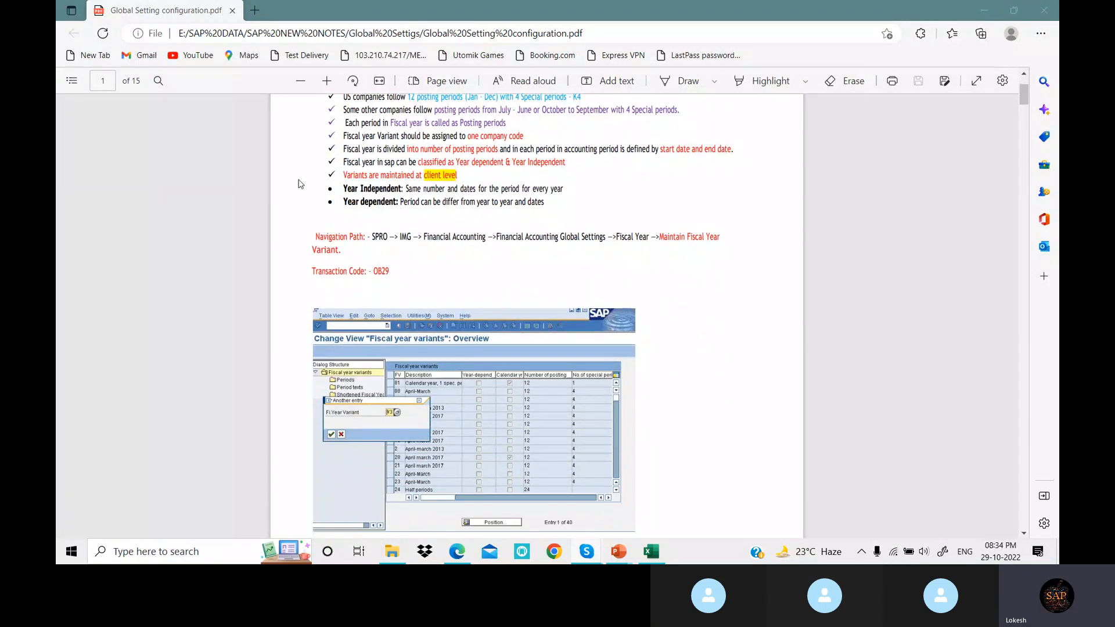
{"action": "left_click", "coordinate": [328, 85]}
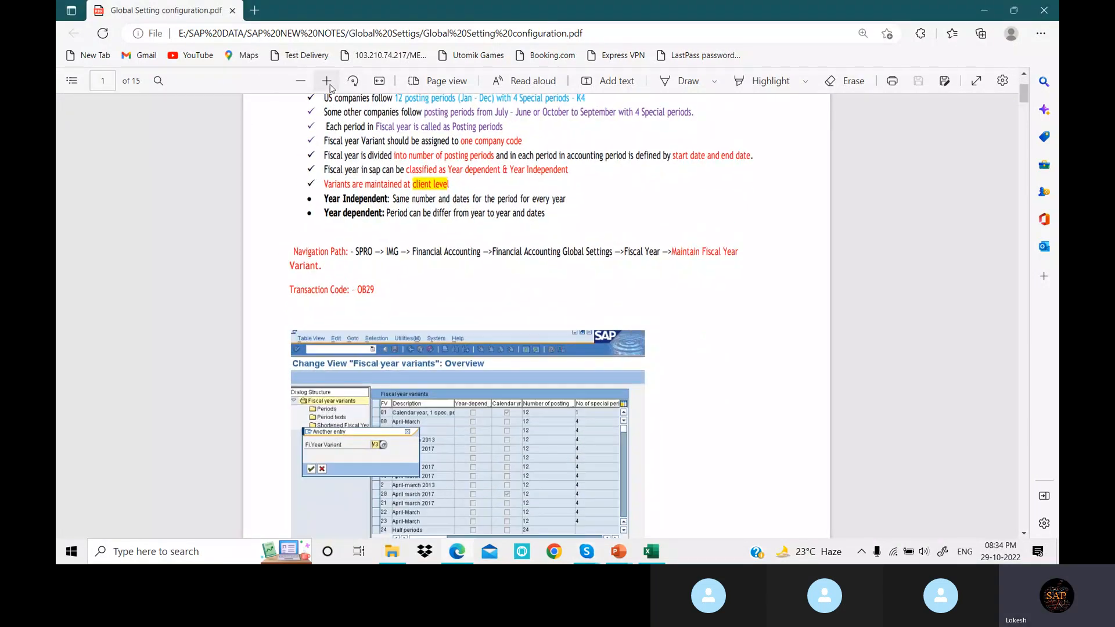
{"action": "left_click", "coordinate": [328, 84]}
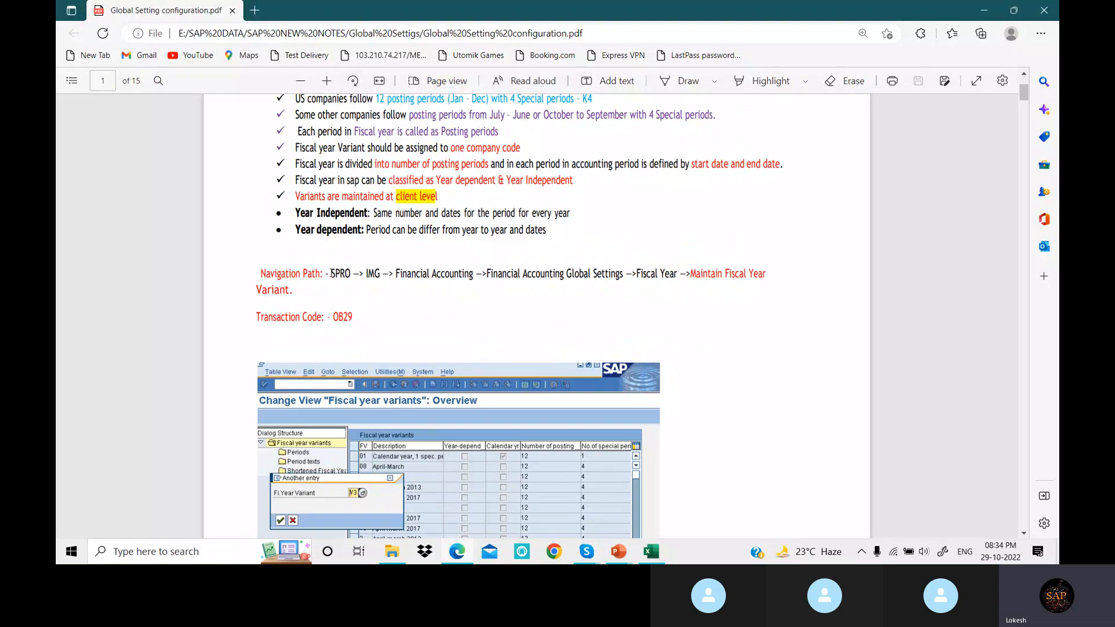
{"action": "left_click_drag", "start_coordinate": [329, 273], "coordinate": [773, 278]}
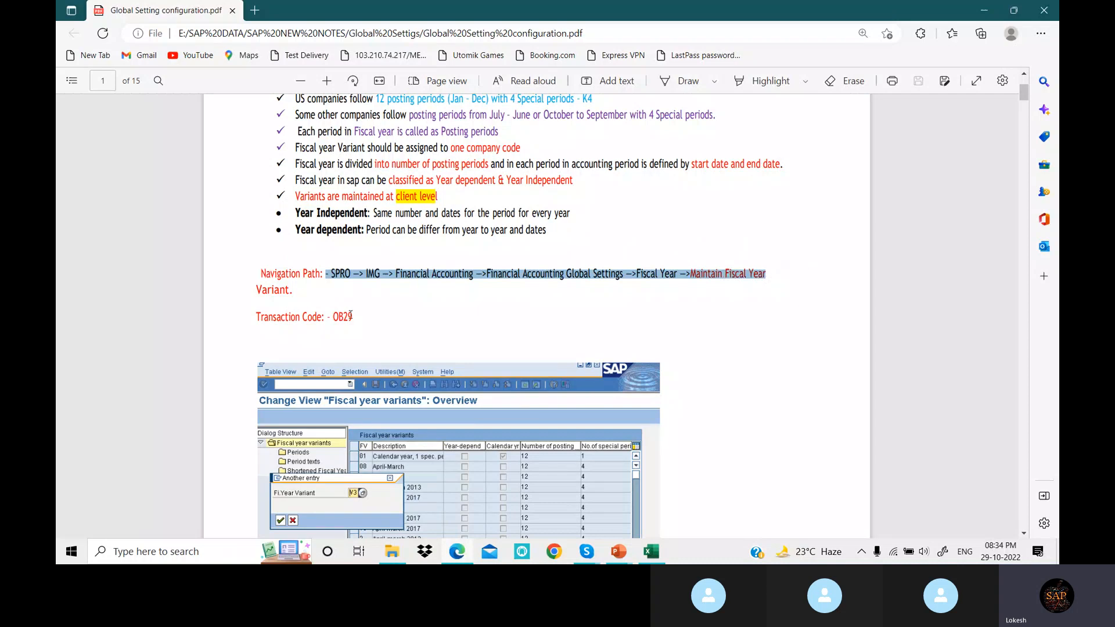
{"action": "left_click", "coordinate": [346, 324]}
{"action": "scroll", "coordinate": [344, 325], "scroll_direction": "down", "scroll_amount": 1}
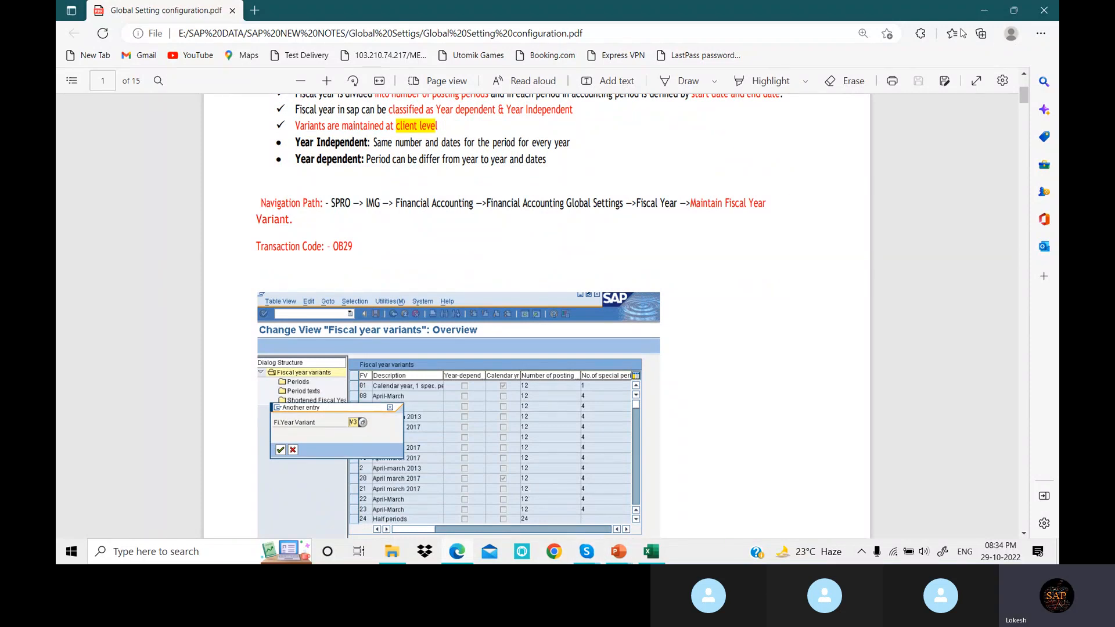
- Minimize the PDF, the presentation and the workbook to reach the desktop
{"action": "left_click", "coordinate": [986, 12]}
{"action": "left_click", "coordinate": [985, 12]}
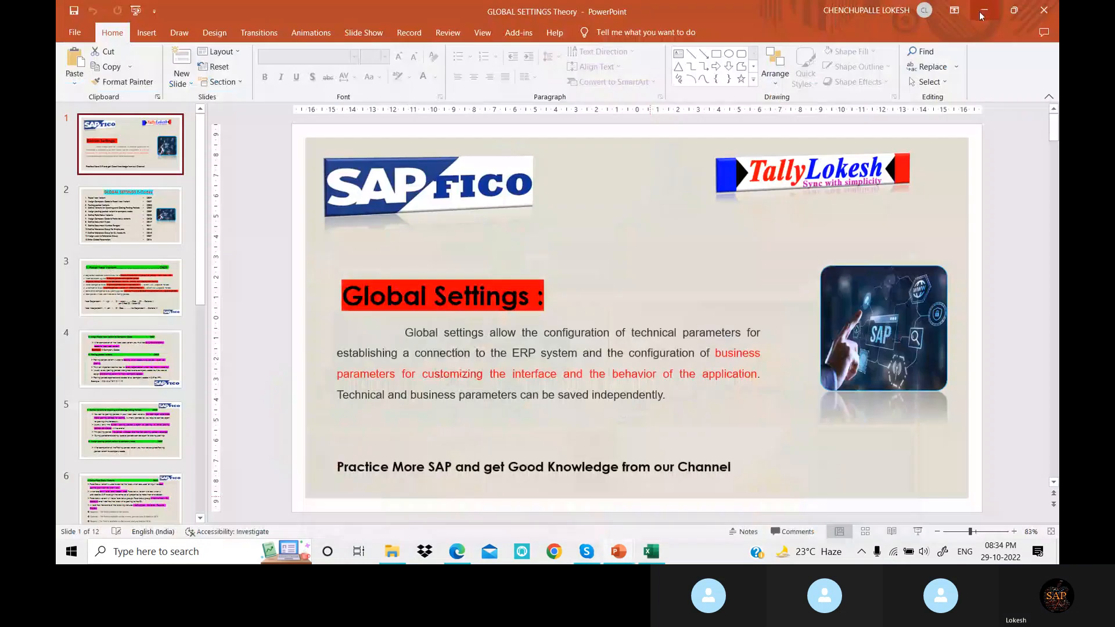
{"action": "left_click", "coordinate": [986, 12]}
{"action": "left_click", "coordinate": [985, 13]}
{"action": "left_click", "coordinate": [984, 10]}
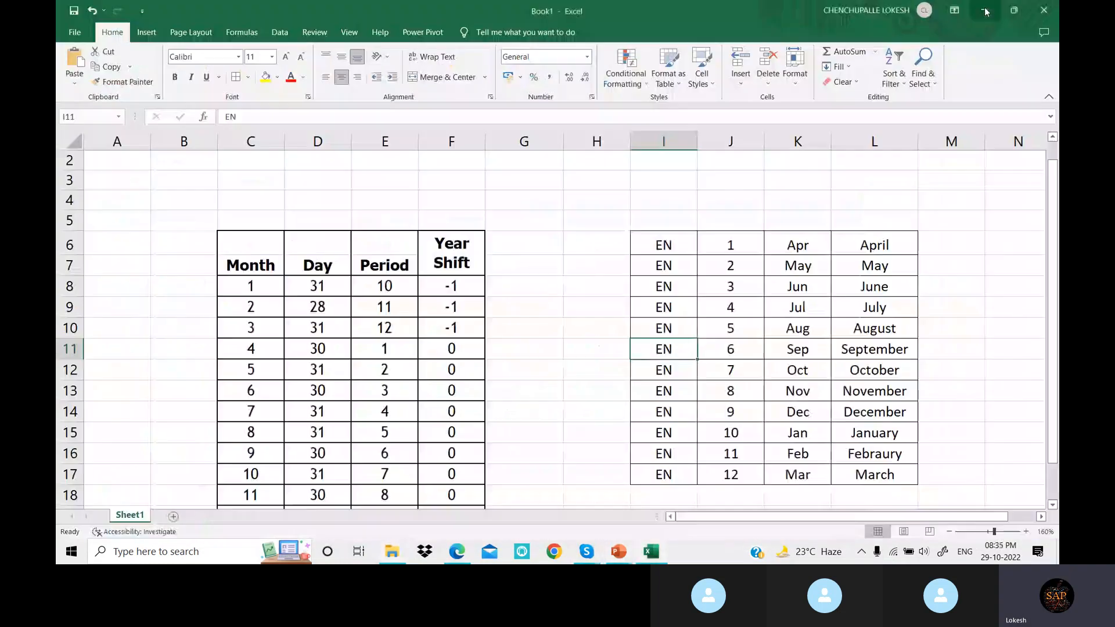
{"action": "left_click", "coordinate": [983, 10]}
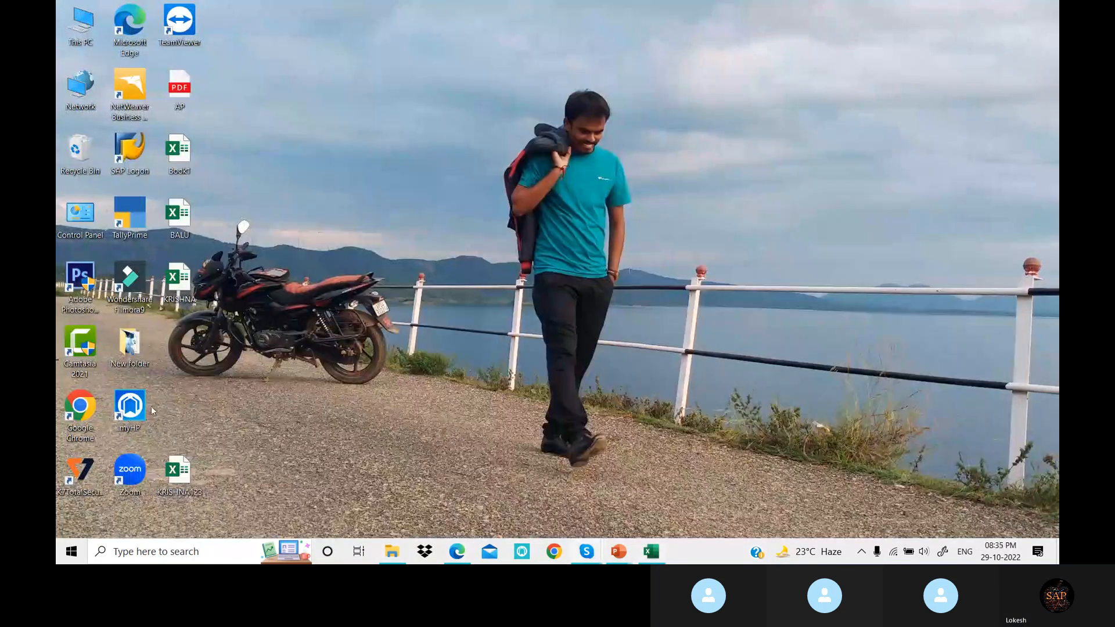
- Start SAP Logon and log on to client 800 with the stored user ID and the account password
{"action": "double_click", "coordinate": [130, 150]}
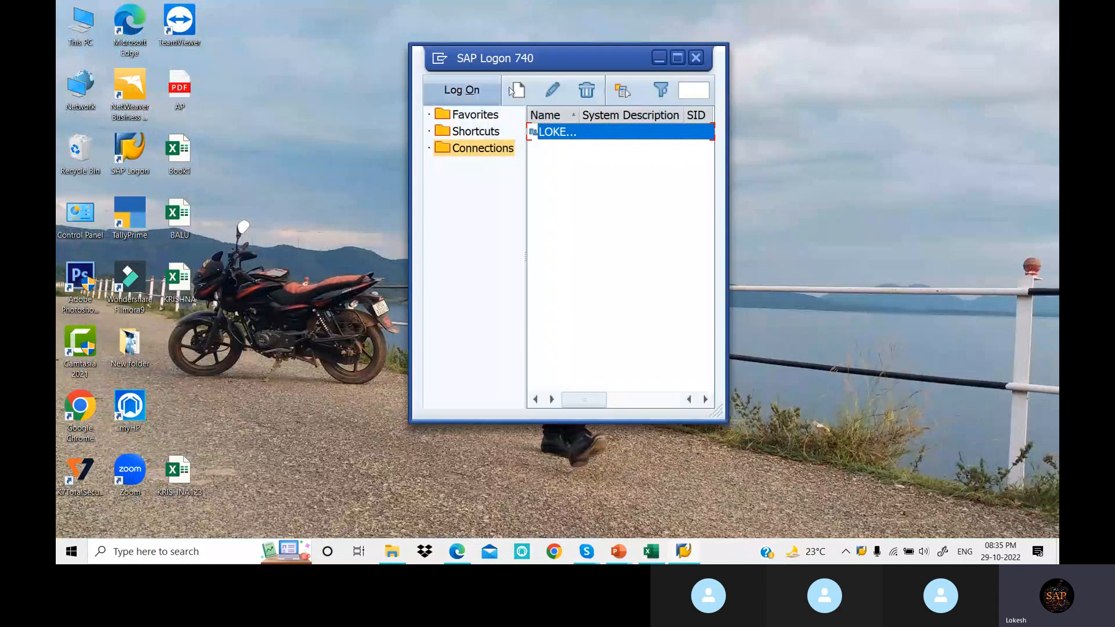
{"action": "left_click", "coordinate": [475, 90]}
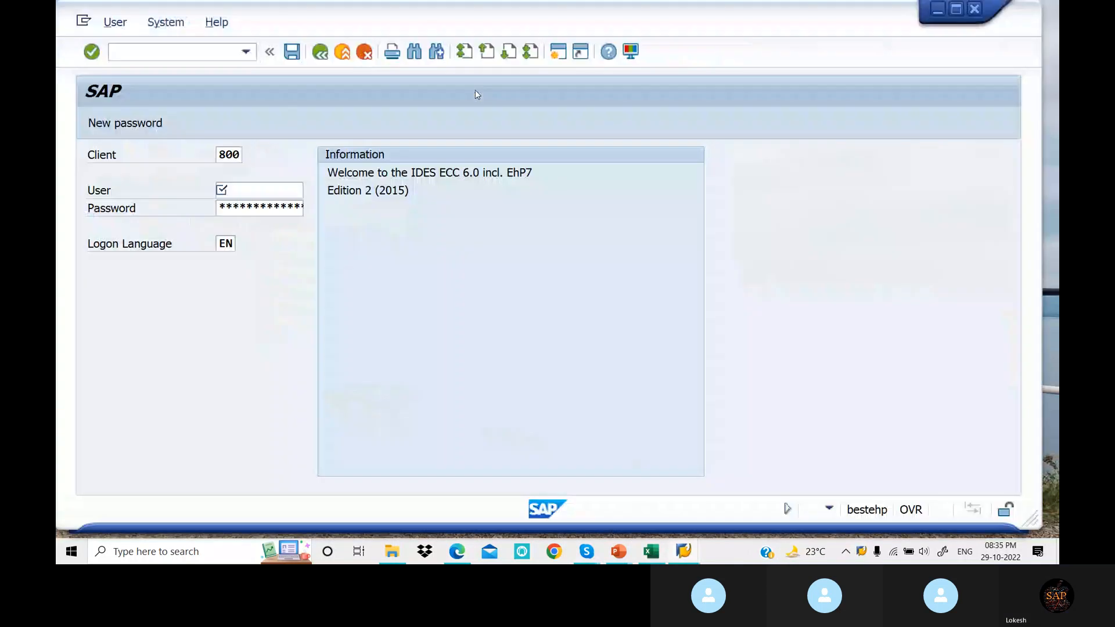
{"action": "type", "text": "F"}
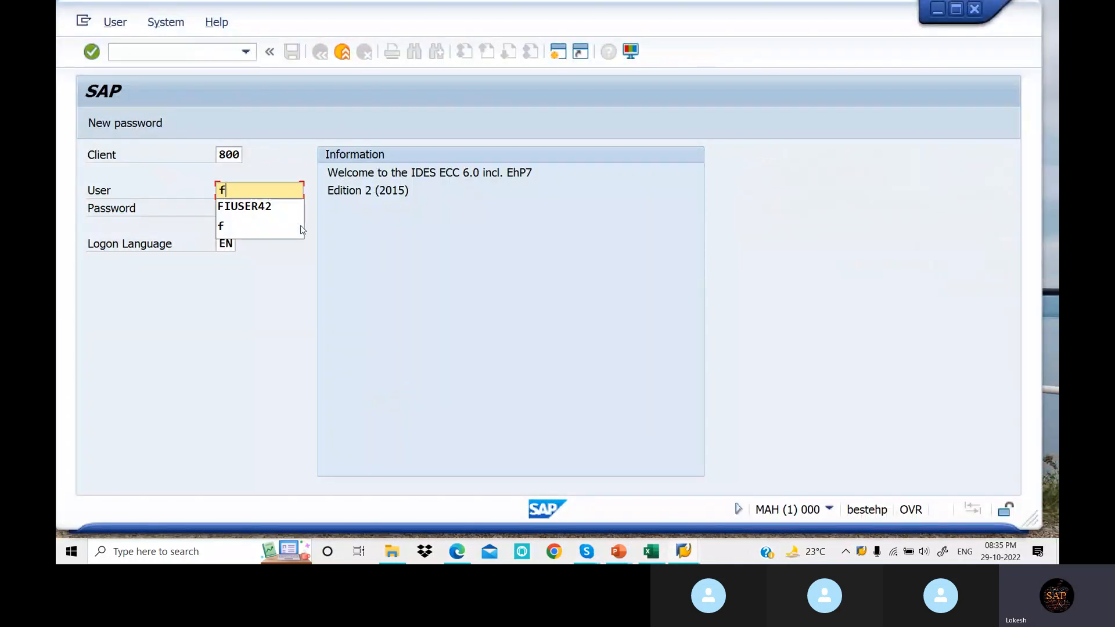
{"action": "left_click", "coordinate": [267, 203]}
{"action": "left_click", "coordinate": [262, 206]}
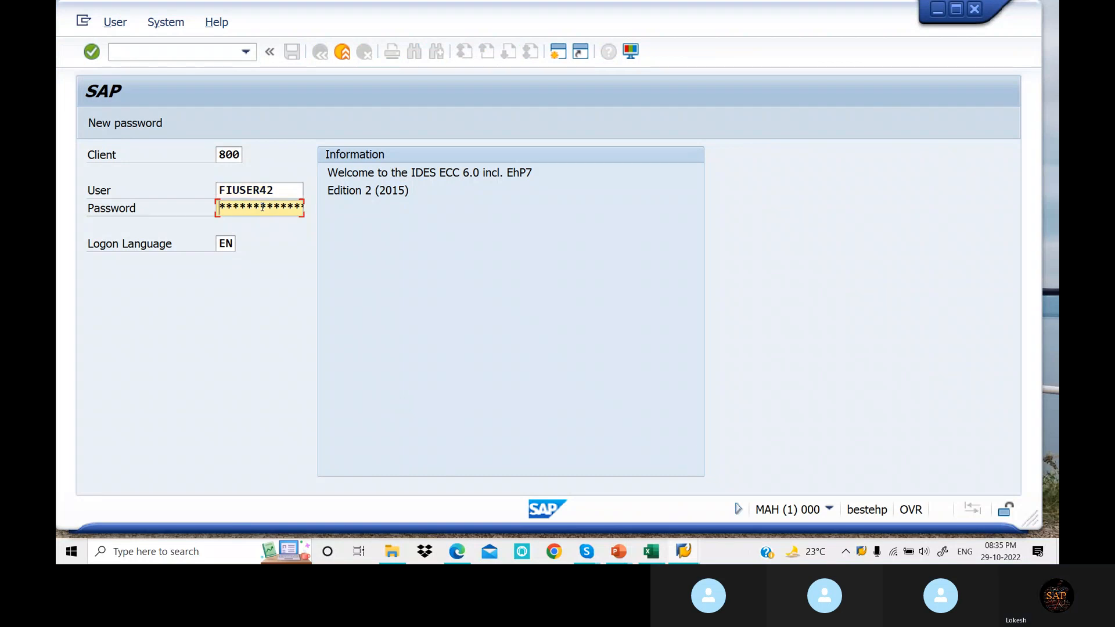
{"action": "type", "text": "*******"}
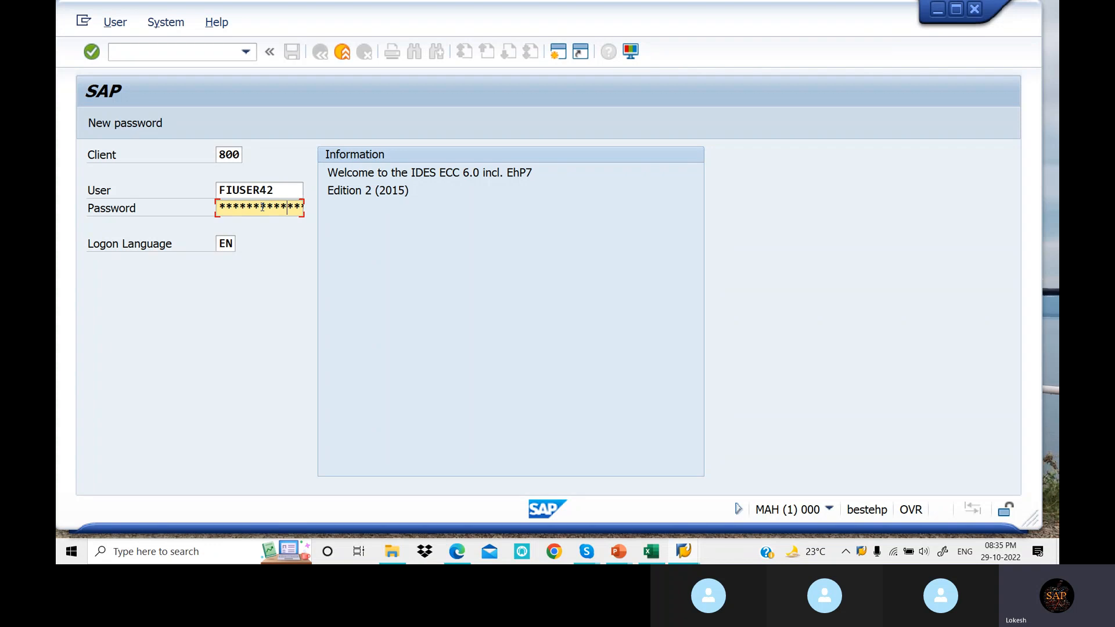
{"action": "key", "text": "Return"}
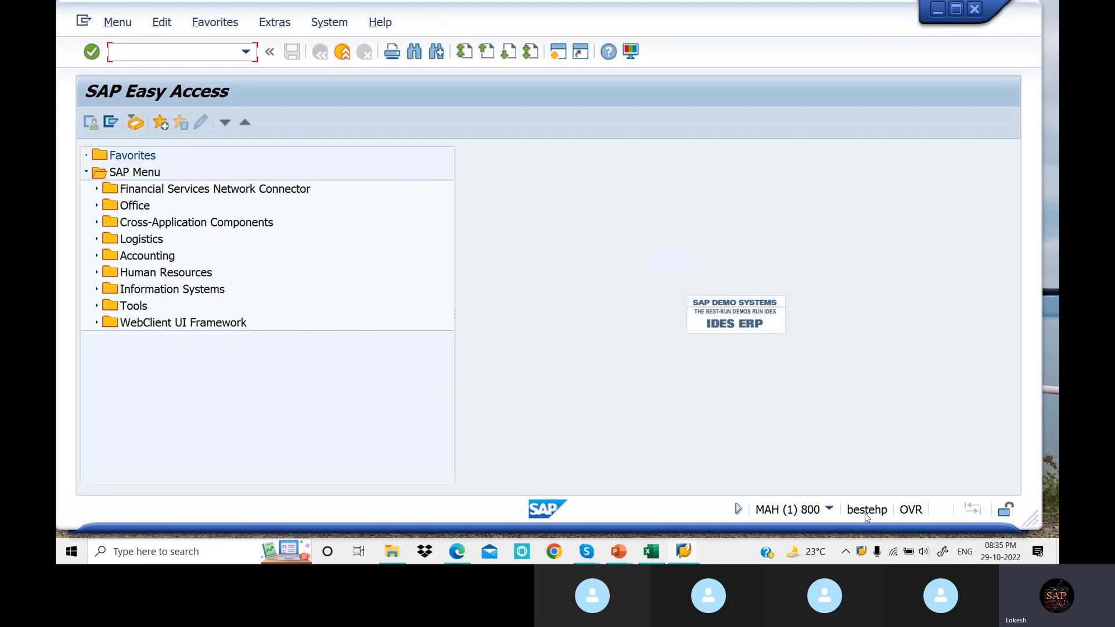
- Recheck the transaction code in the PDF notes and run transaction OB29 in SAP
{"action": "left_click", "coordinate": [937, 552]}
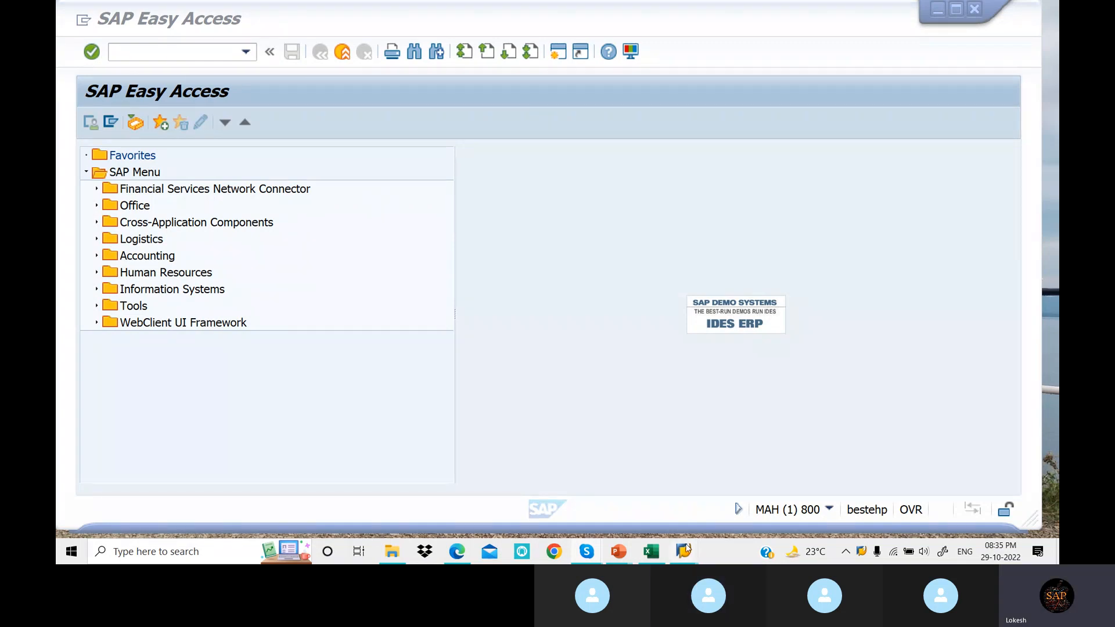
{"action": "left_click", "coordinate": [457, 554]}
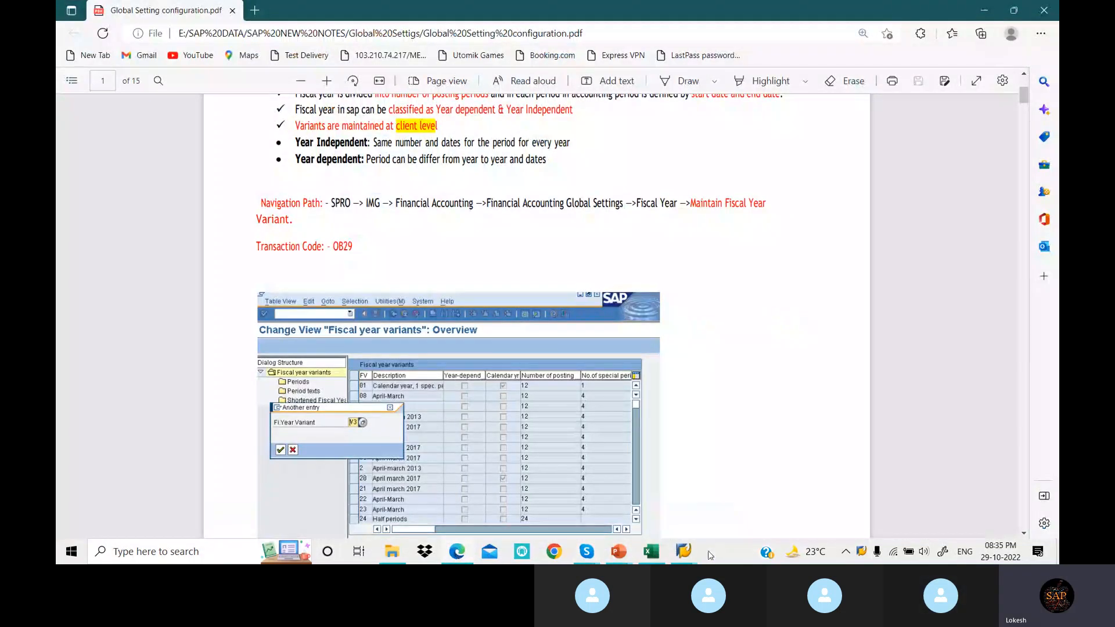
{"action": "mouse_move", "coordinate": [693, 557]}
{"action": "left_click", "coordinate": [702, 511]}
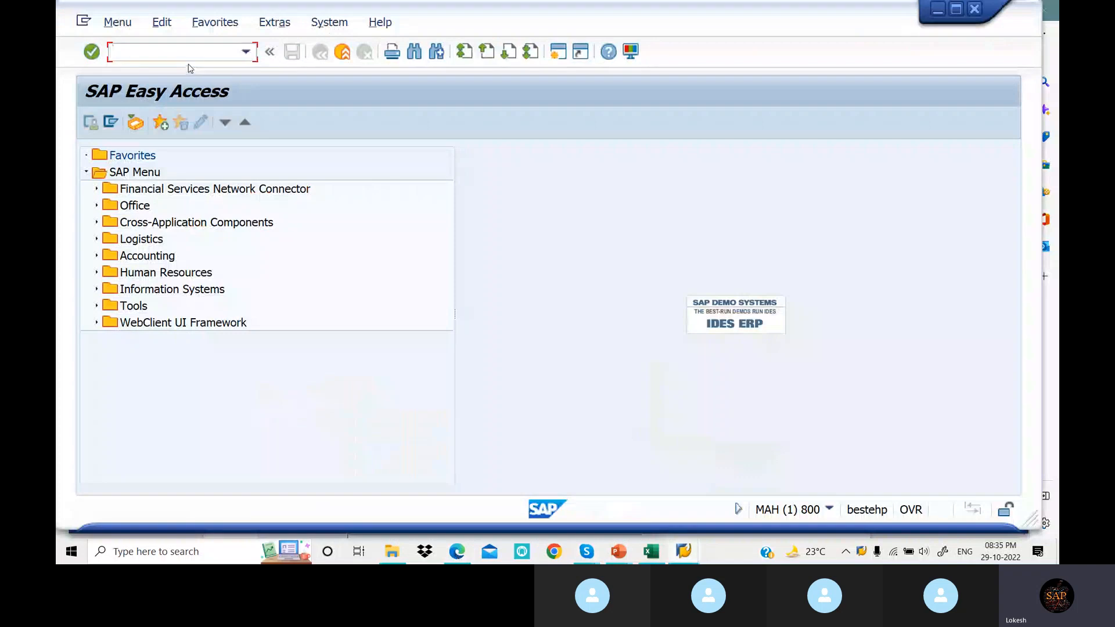
{"action": "key", "text": "Tab"}
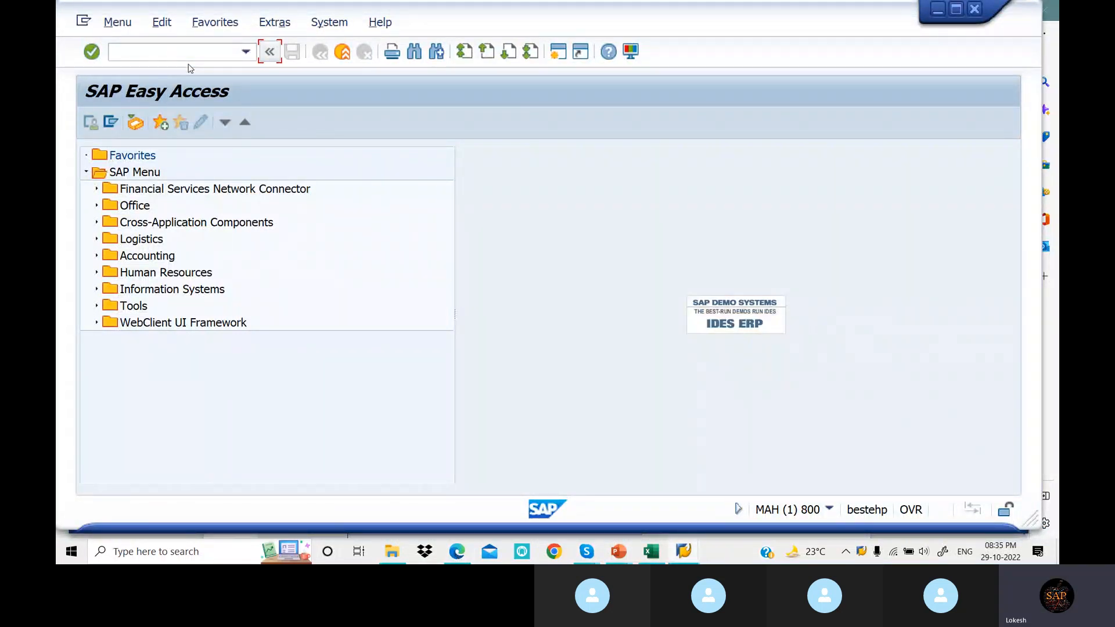
{"action": "left_click", "coordinate": [177, 51]}
{"action": "type", "text": "OB"}
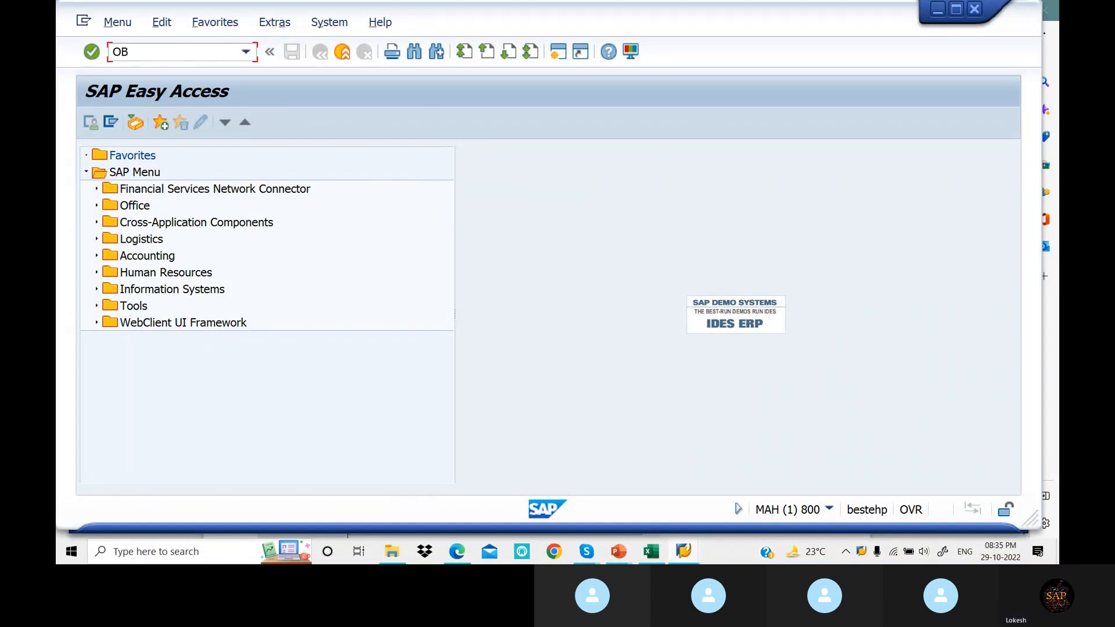
{"action": "type", "text": "29"}
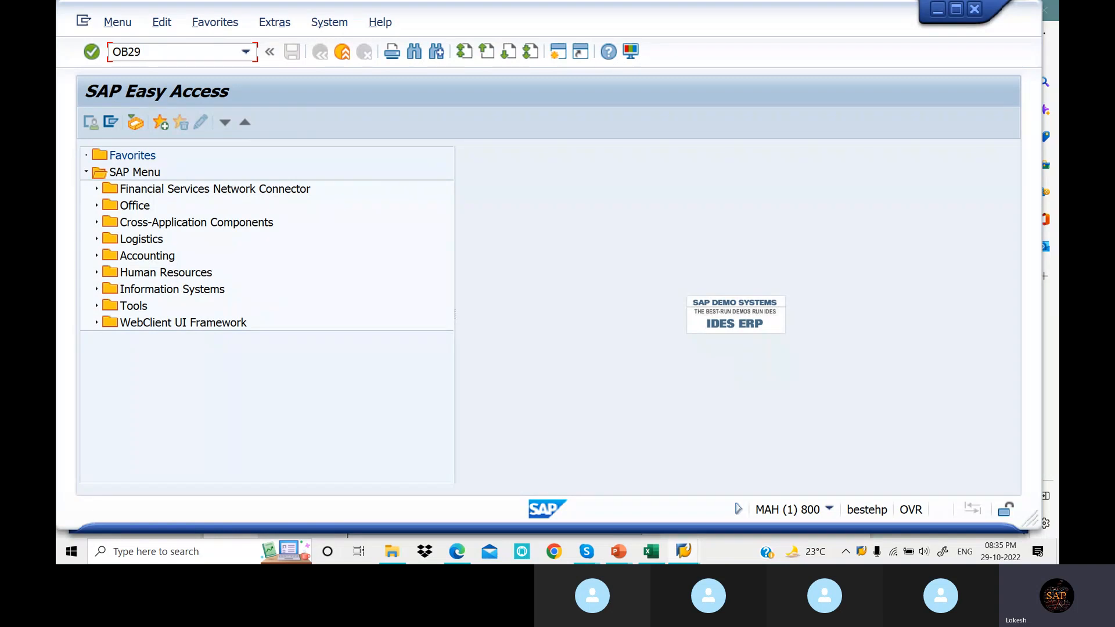
{"action": "key", "text": "Return"}
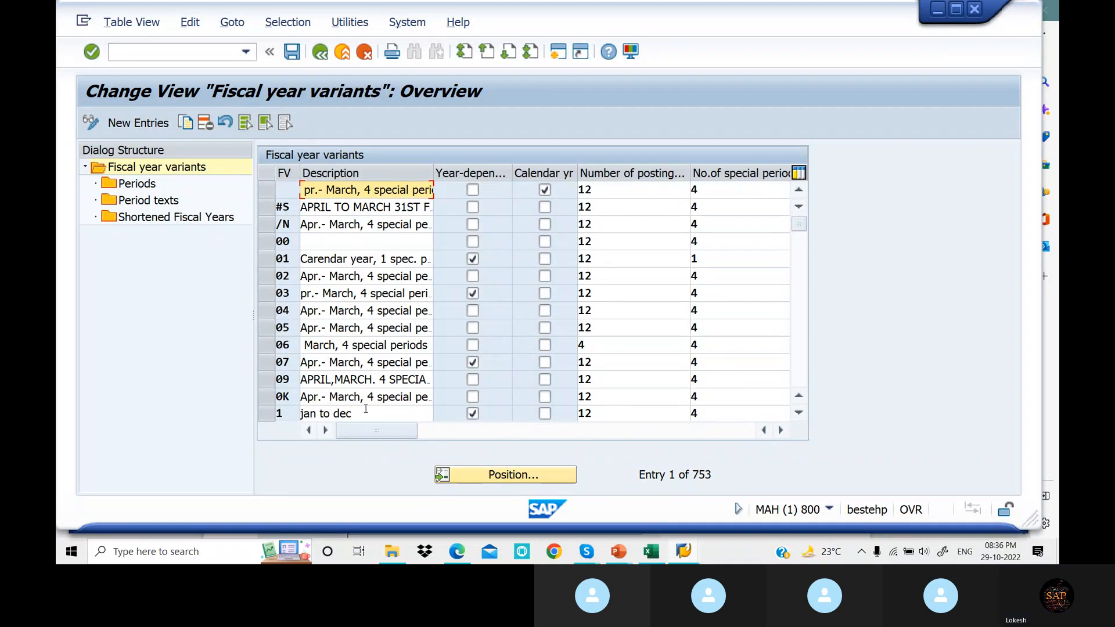
- Position the fiscal year variants list at V3 and start copying that variant
{"action": "left_click", "coordinate": [511, 475]}
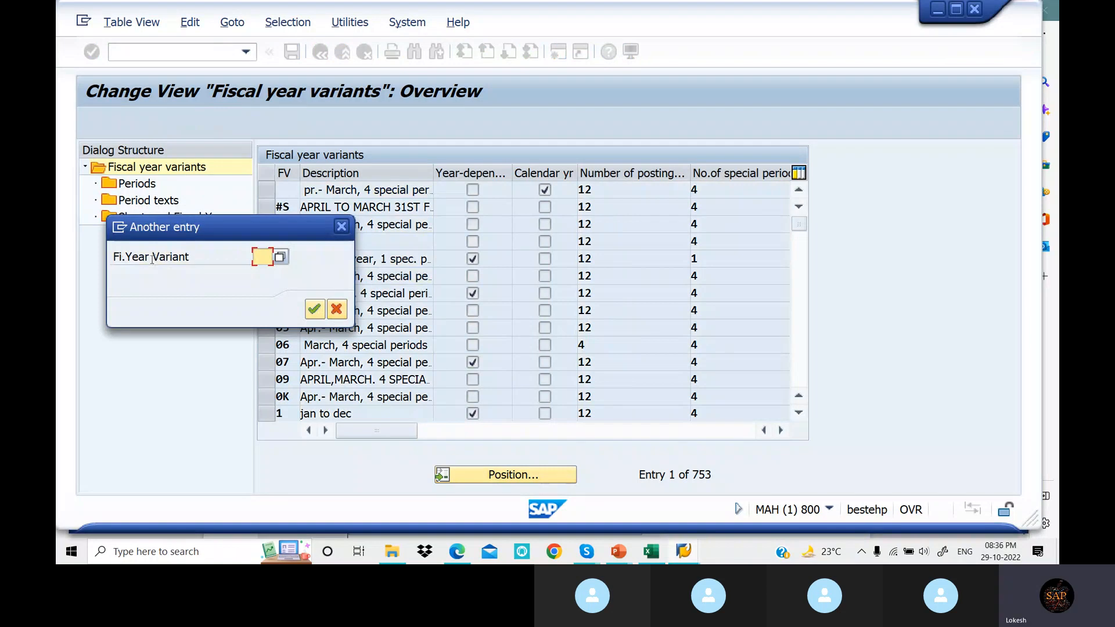
{"action": "type", "text": "V3"}
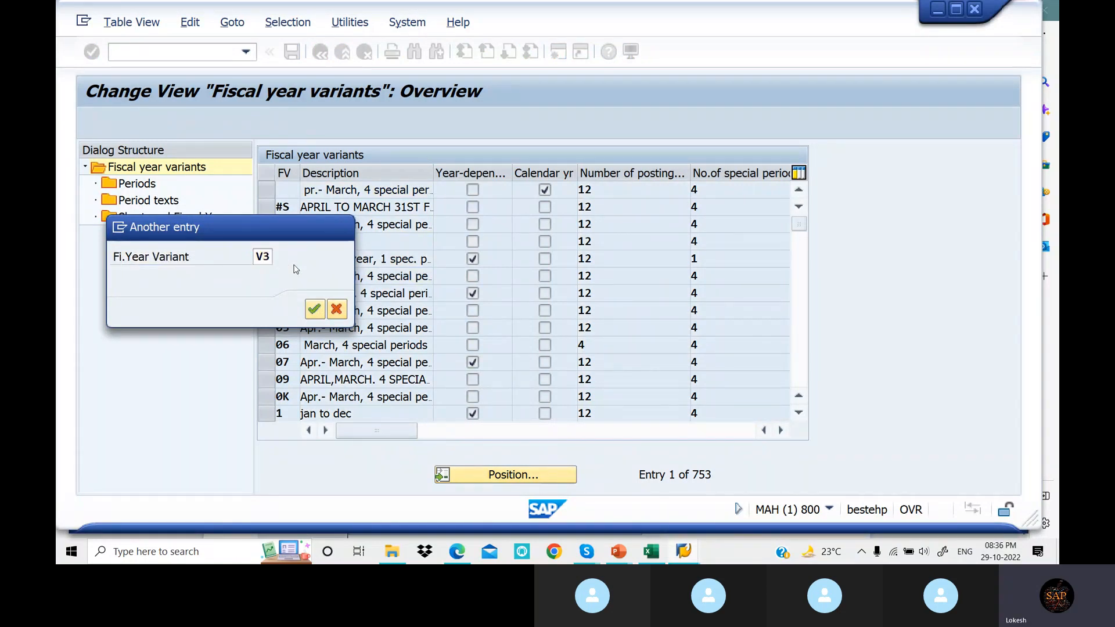
{"action": "key", "text": "Return"}
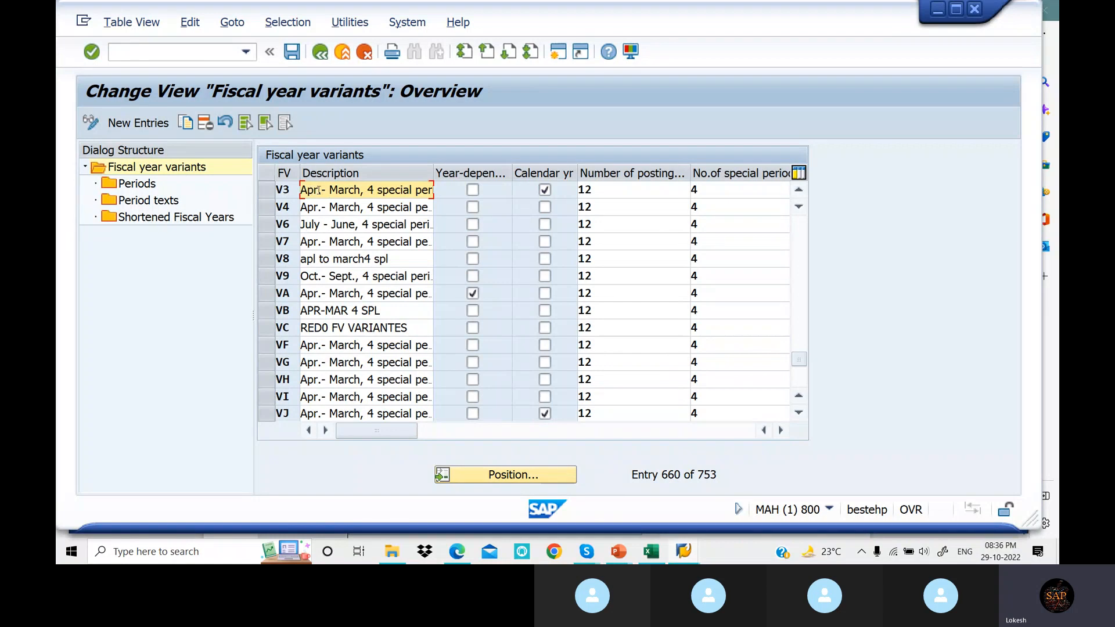
{"action": "left_click", "coordinate": [268, 193]}
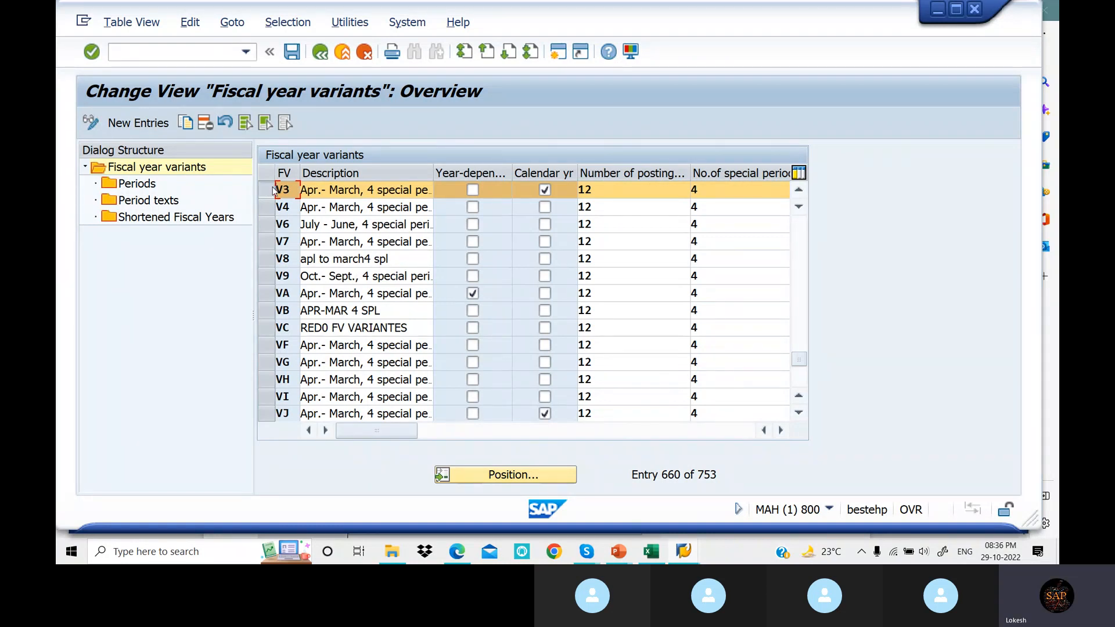
{"action": "left_click", "coordinate": [184, 124]}
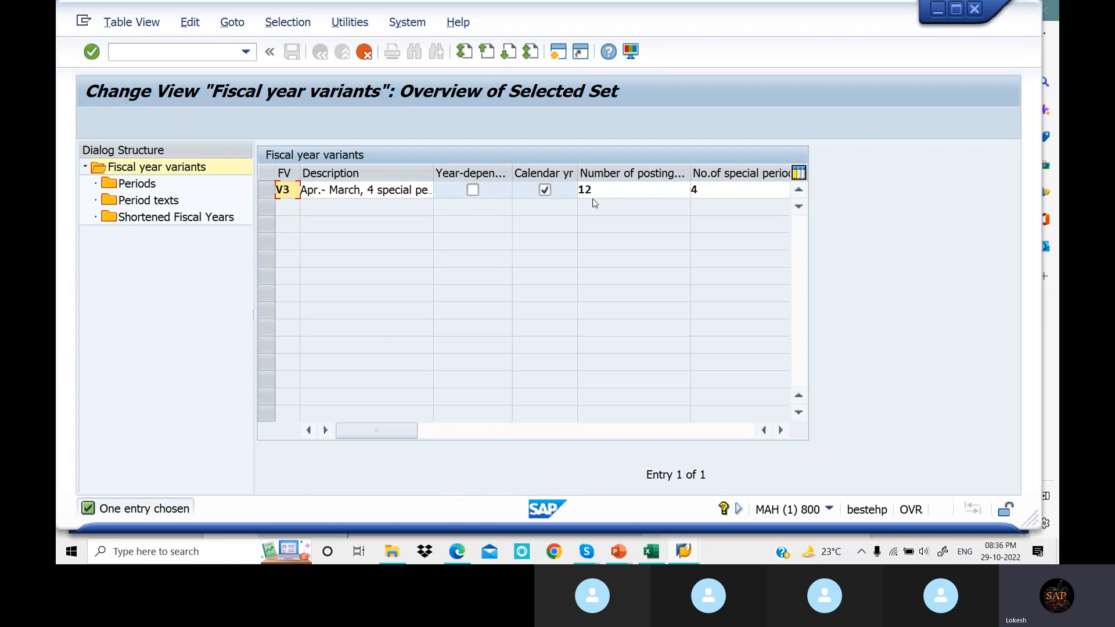
- Clear the calendar year option for the copied variant and enter 4 special periods
{"action": "left_click", "coordinate": [545, 190]}
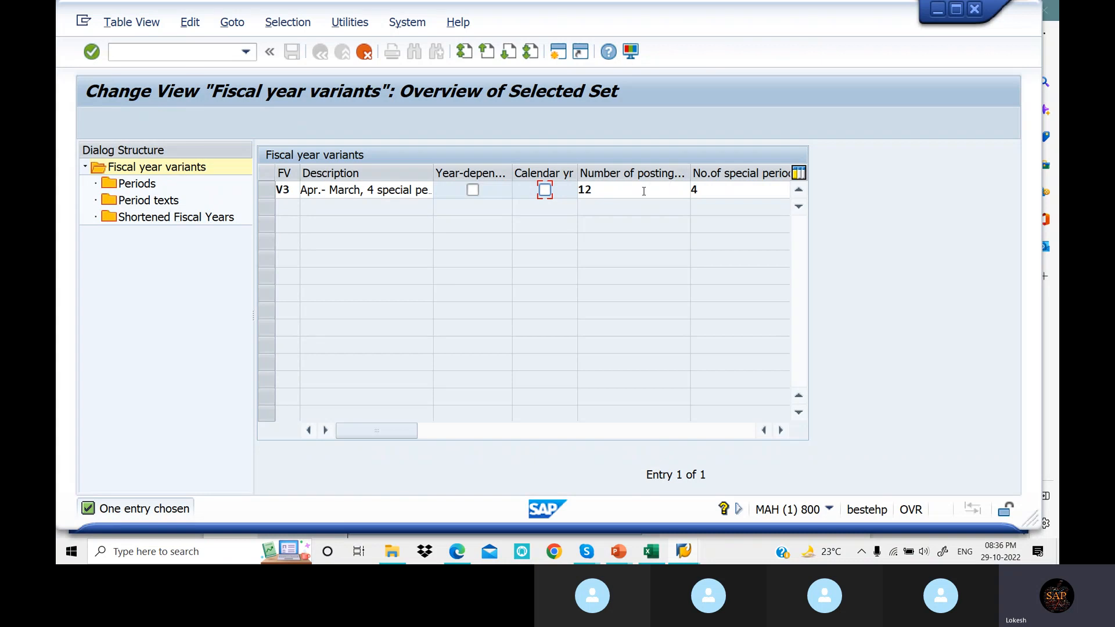
{"action": "left_click", "coordinate": [604, 187]}
{"action": "left_click", "coordinate": [728, 184]}
{"action": "type", "text": "4"}
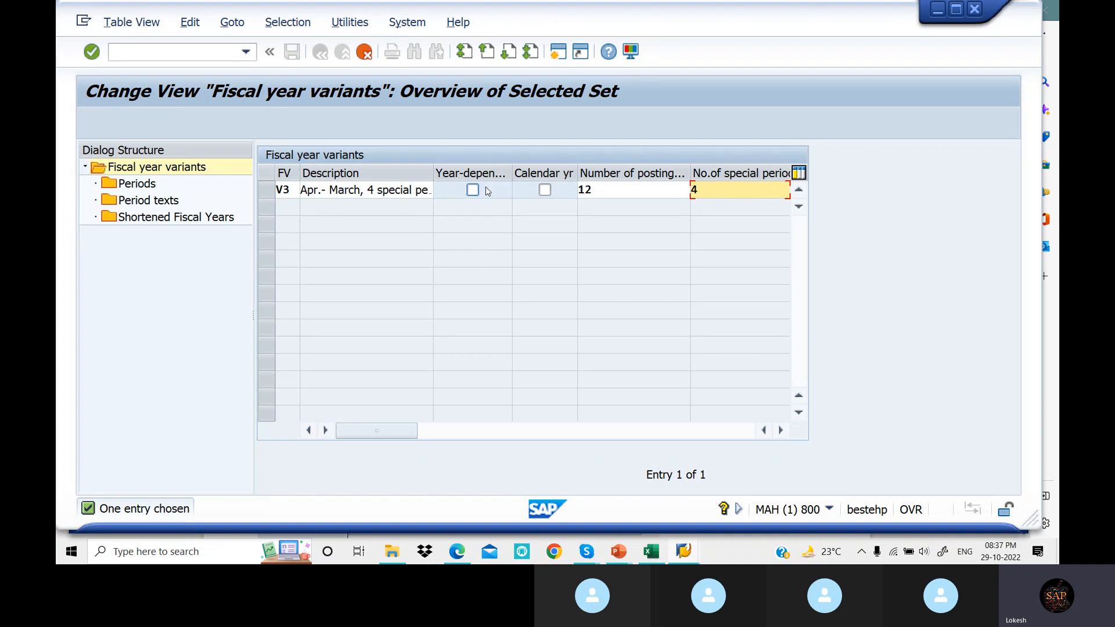
- Try to replace the copied variant's key V3 with 01
{"action": "left_click", "coordinate": [295, 191]}
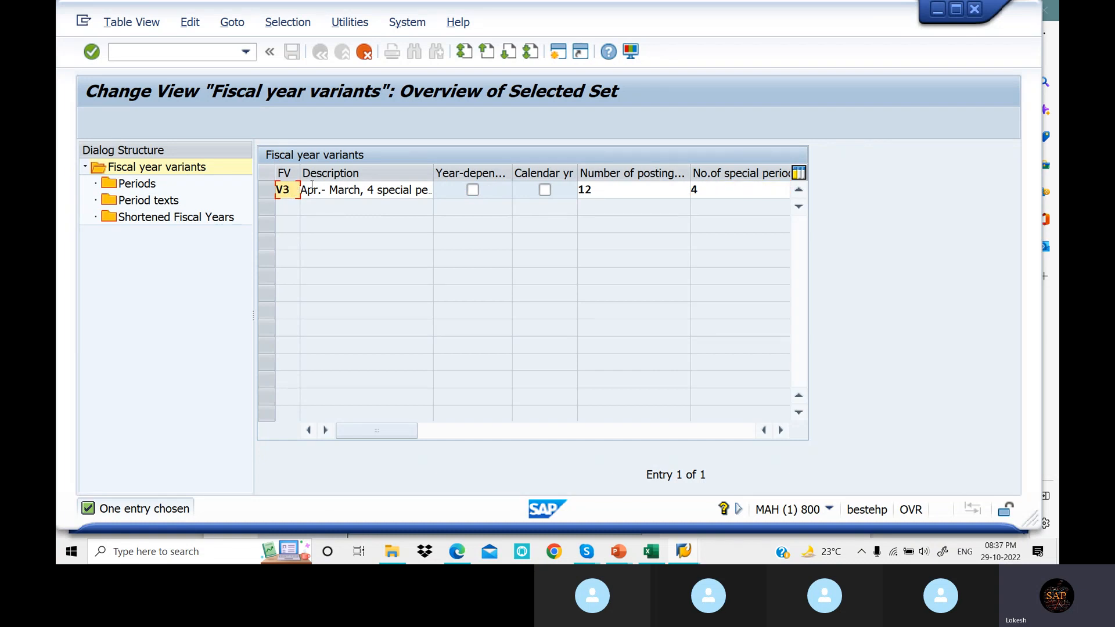
{"action": "key", "text": "BackSpace"}
{"action": "key", "text": "BackSpace"}
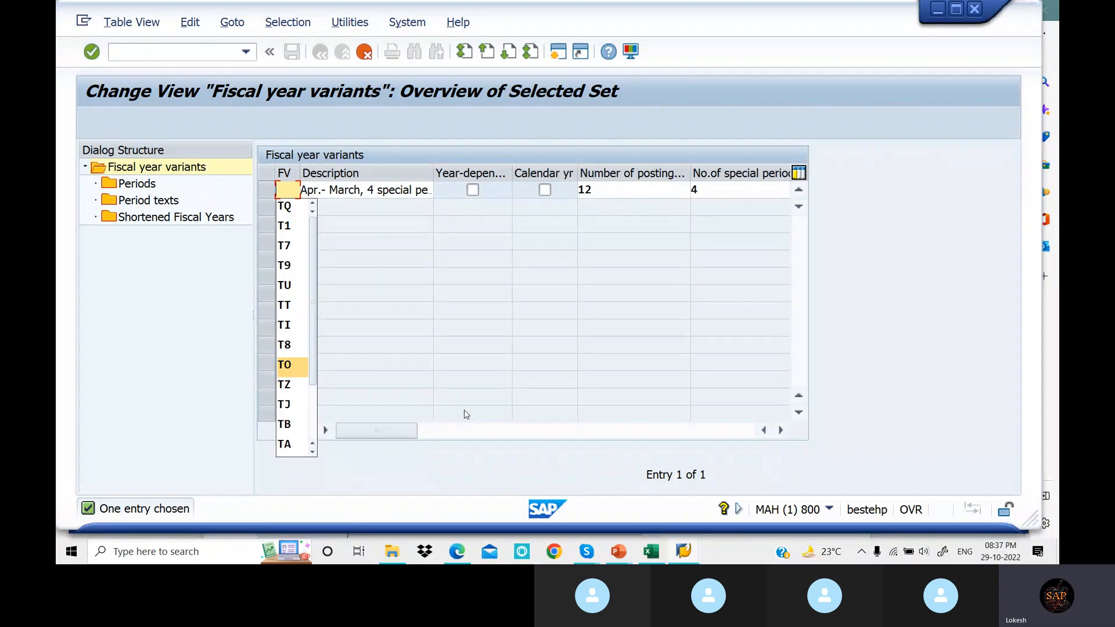
{"action": "type", "text": "01"}
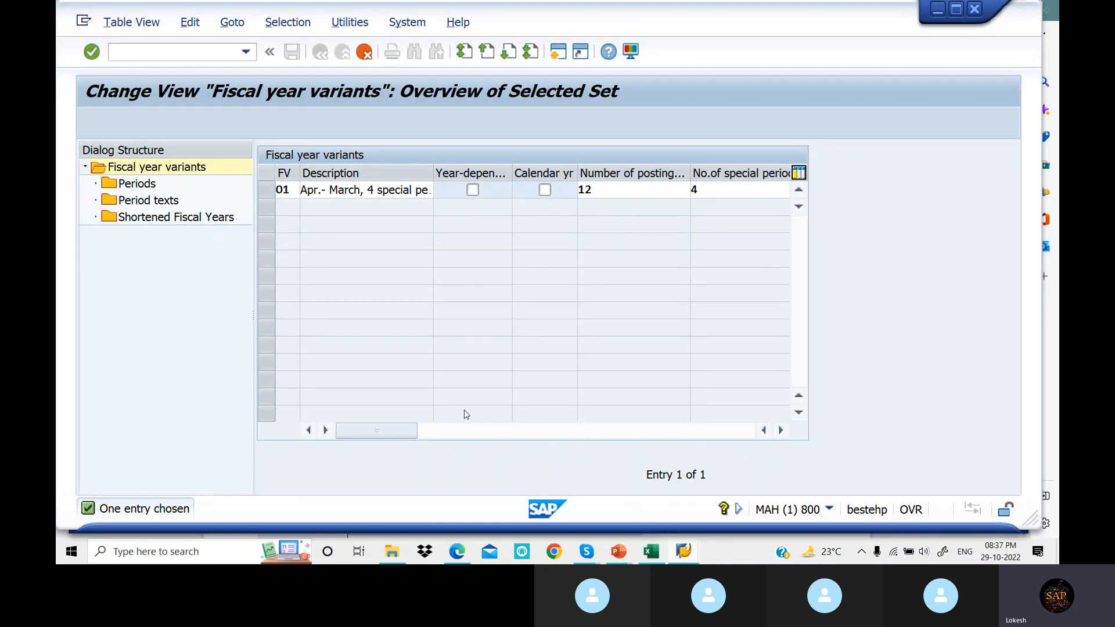
{"action": "key", "text": "Return"}
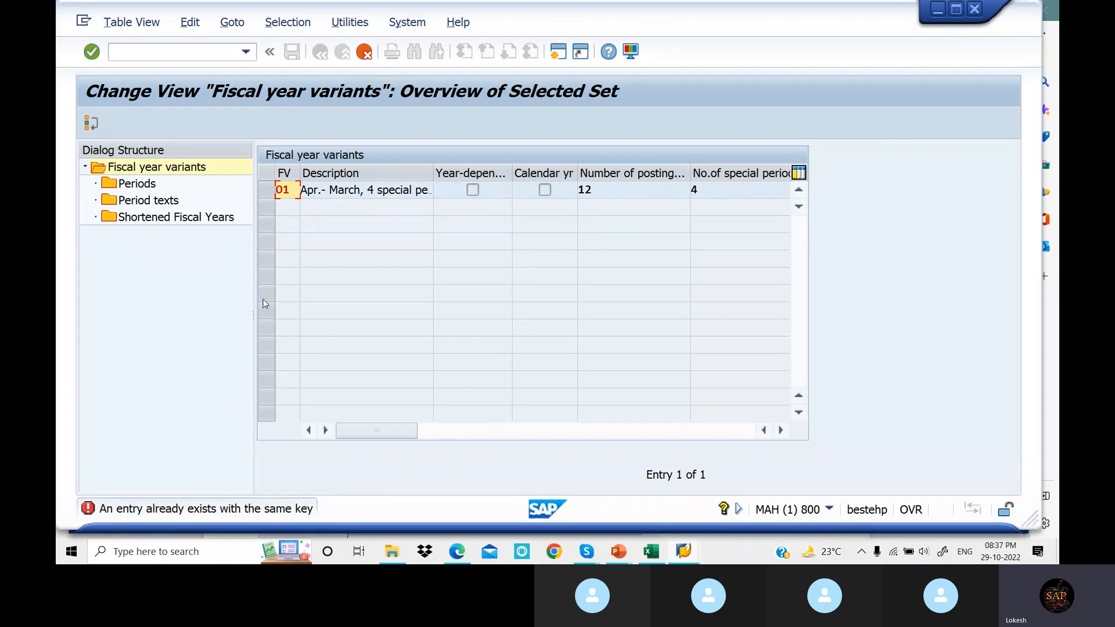
- Try 07 as the key of the copied fiscal year variant
{"action": "left_click", "coordinate": [292, 194]}
{"action": "key", "text": "BackSpace"}
{"action": "type", "text": "7"}
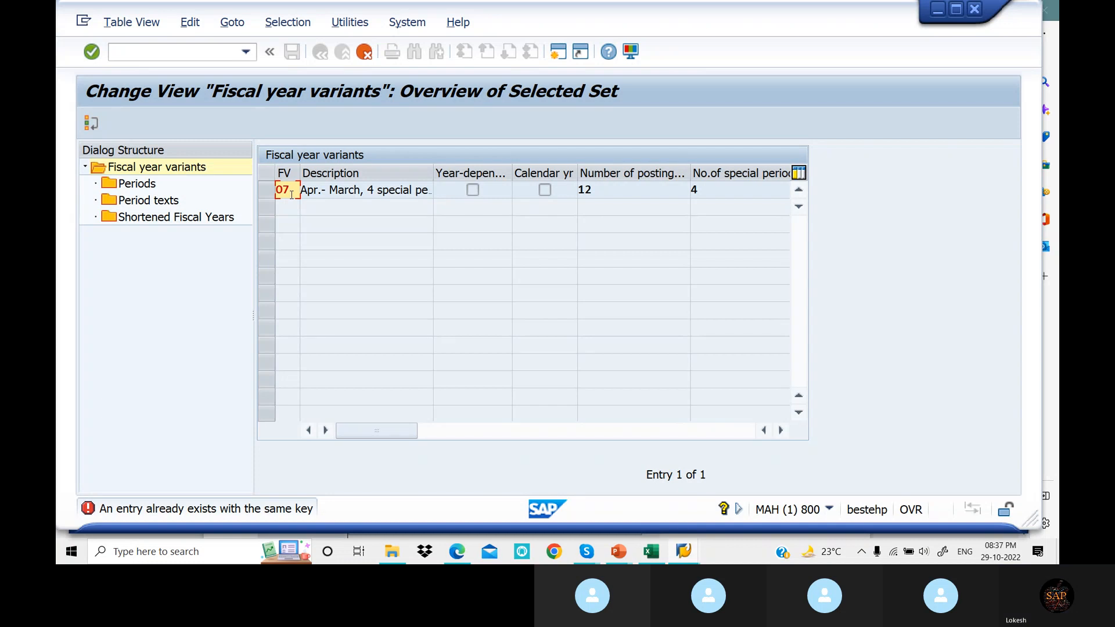
{"action": "key", "text": "Return"}
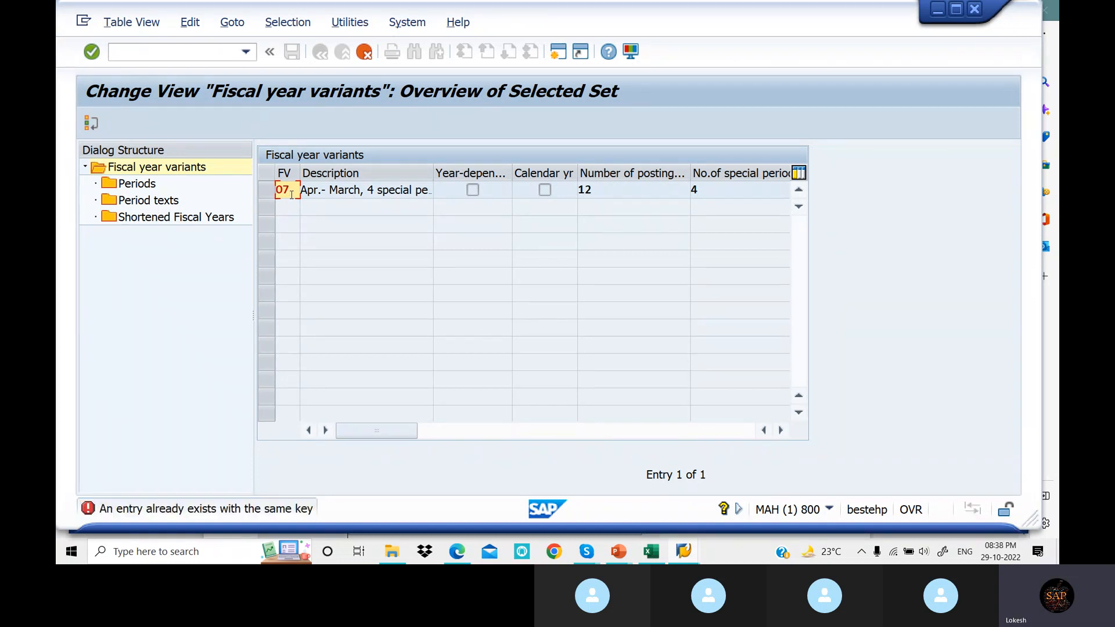
- Try 09 and 05 as the key of the copied fiscal year variant
{"action": "key", "text": "BackSpace"}
{"action": "type", "text": "9"}
{"action": "key", "text": "BackSpace"}
{"action": "type", "text": "5"}
{"action": "key", "text": "Return"}
{"action": "key", "text": "BackSpace"}
{"action": "key", "text": "BackSpace"}
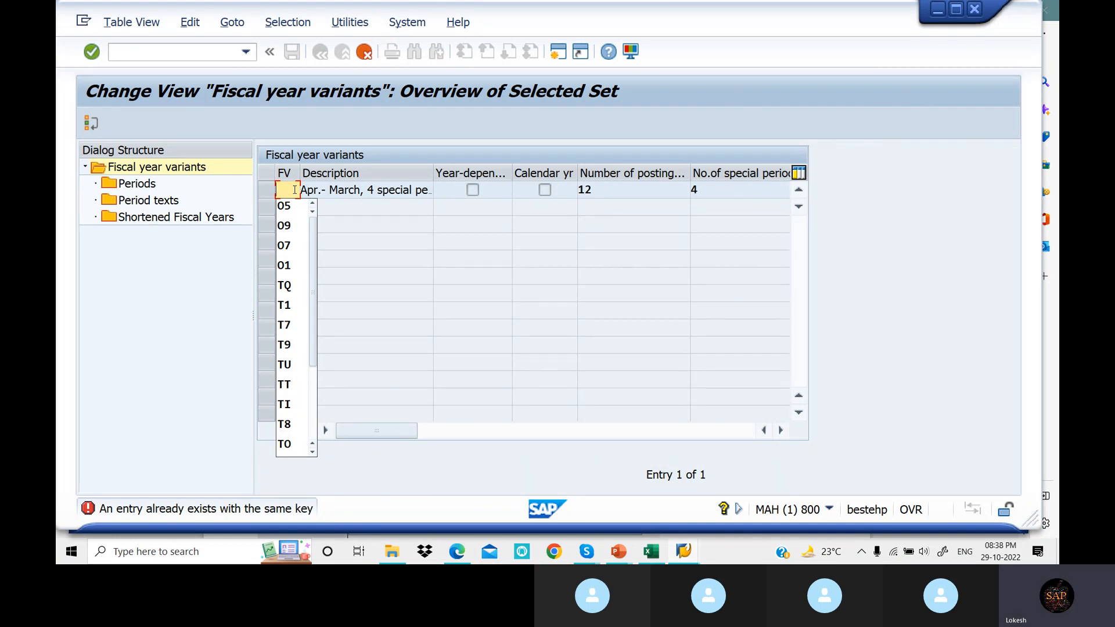
- Try U1 and U8 as the key of the copied fiscal year variant
{"action": "type", "text": "U"}
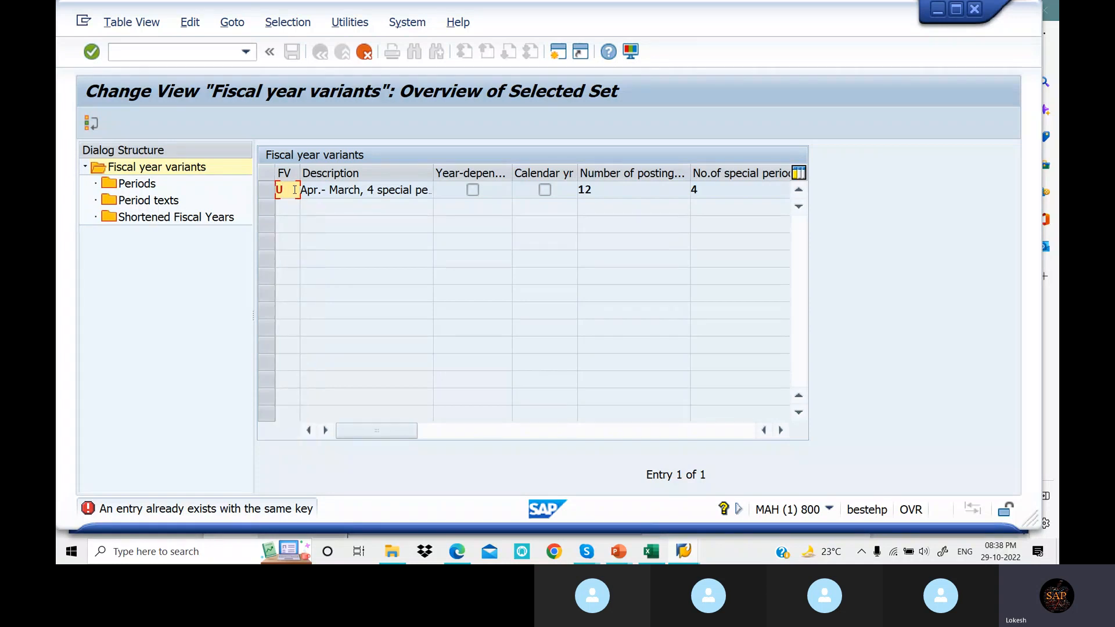
{"action": "type", "text": "1"}
{"action": "key", "text": "Return"}
{"action": "key", "text": "BackSpace"}
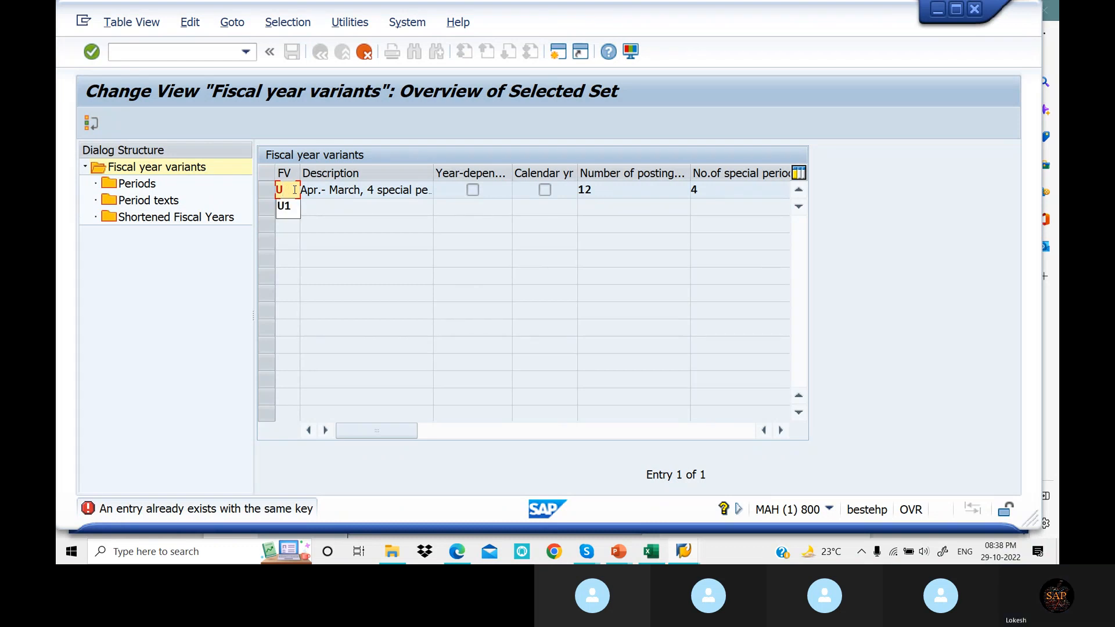
{"action": "type", "text": "8"}
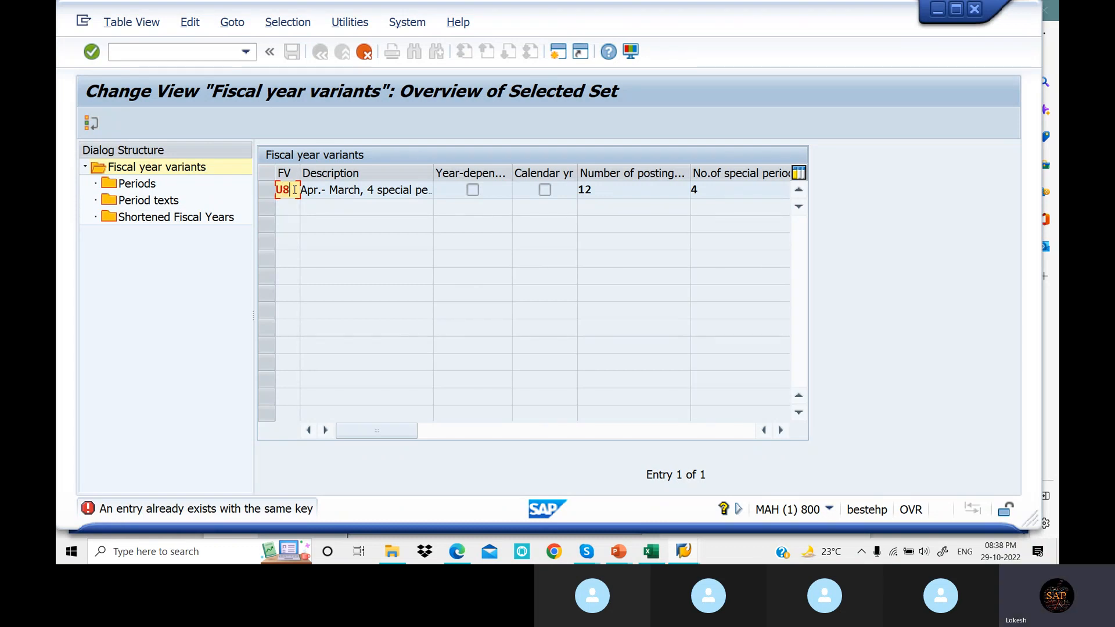
{"action": "key", "text": "Return"}
{"action": "key", "text": "BackSpace"}
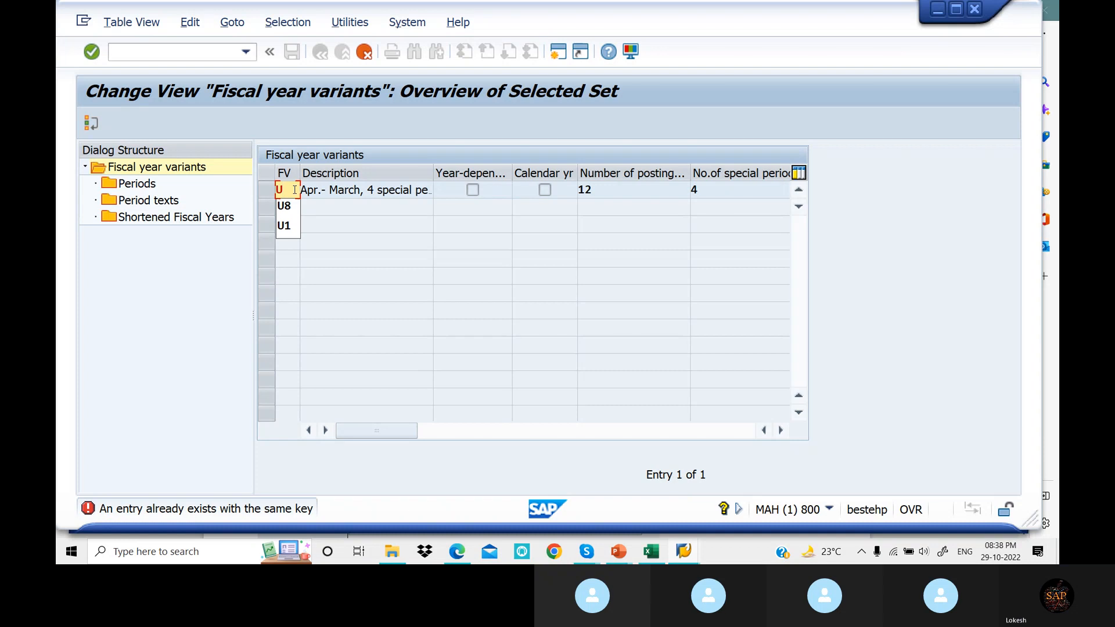
- Give the copied fiscal year variant the key U6 and agree to save it while opening its periods
{"action": "type", "text": "6"}
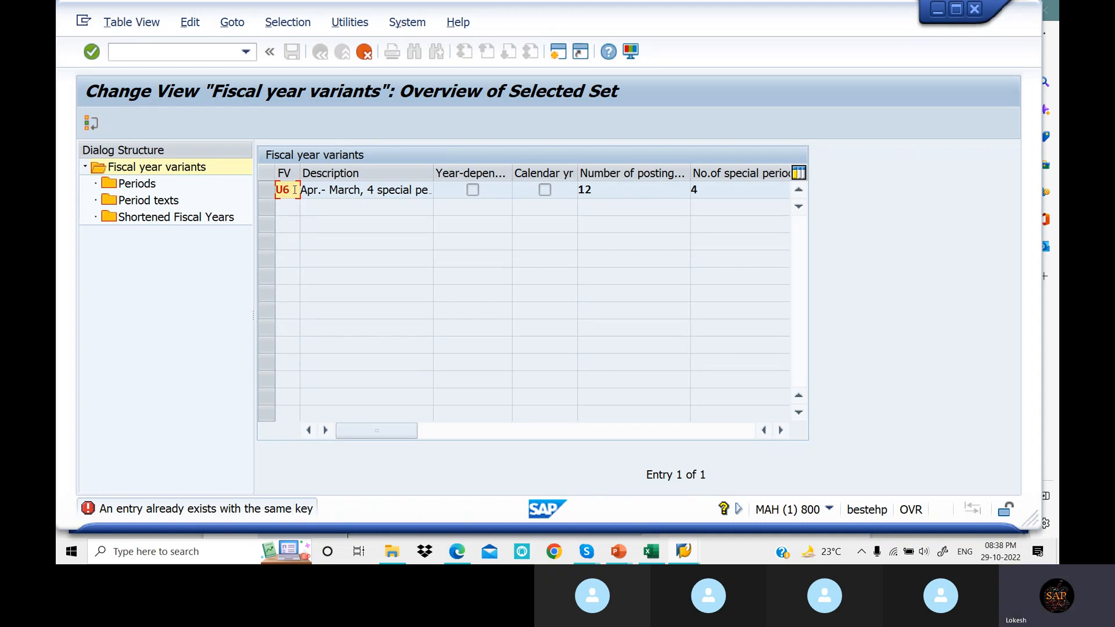
{"action": "key", "text": "Return"}
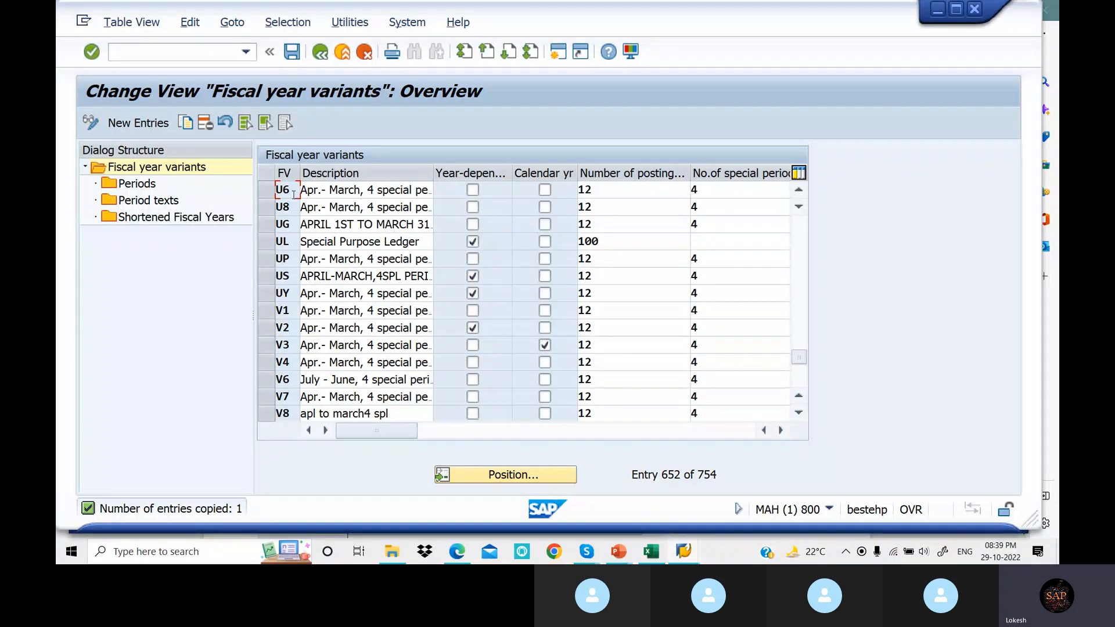
{"action": "left_click", "coordinate": [271, 192]}
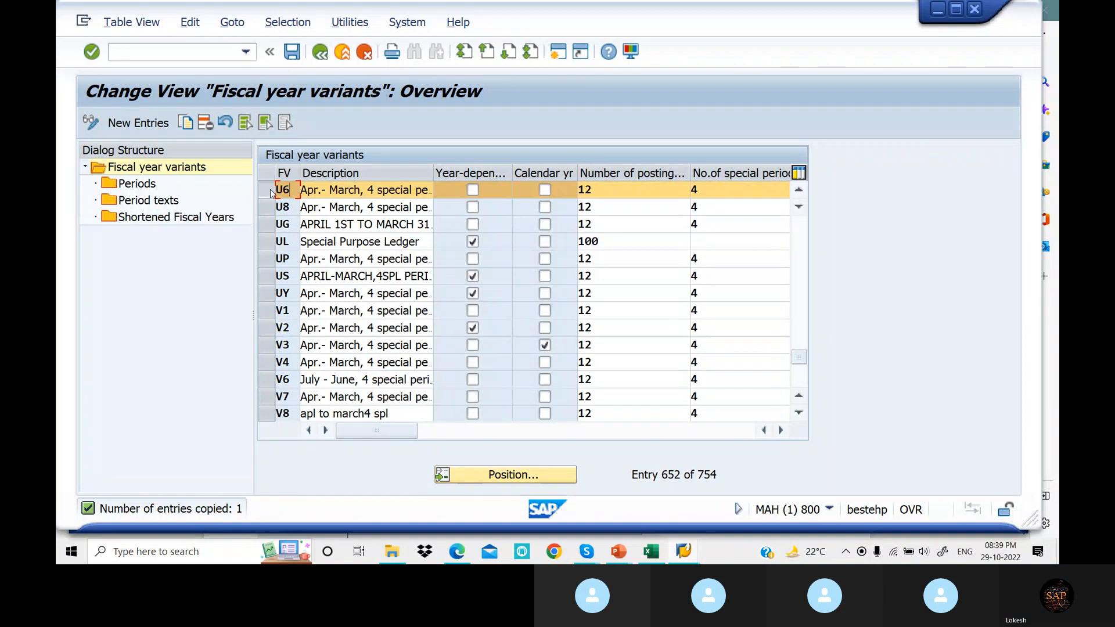
{"action": "left_click", "coordinate": [145, 186]}
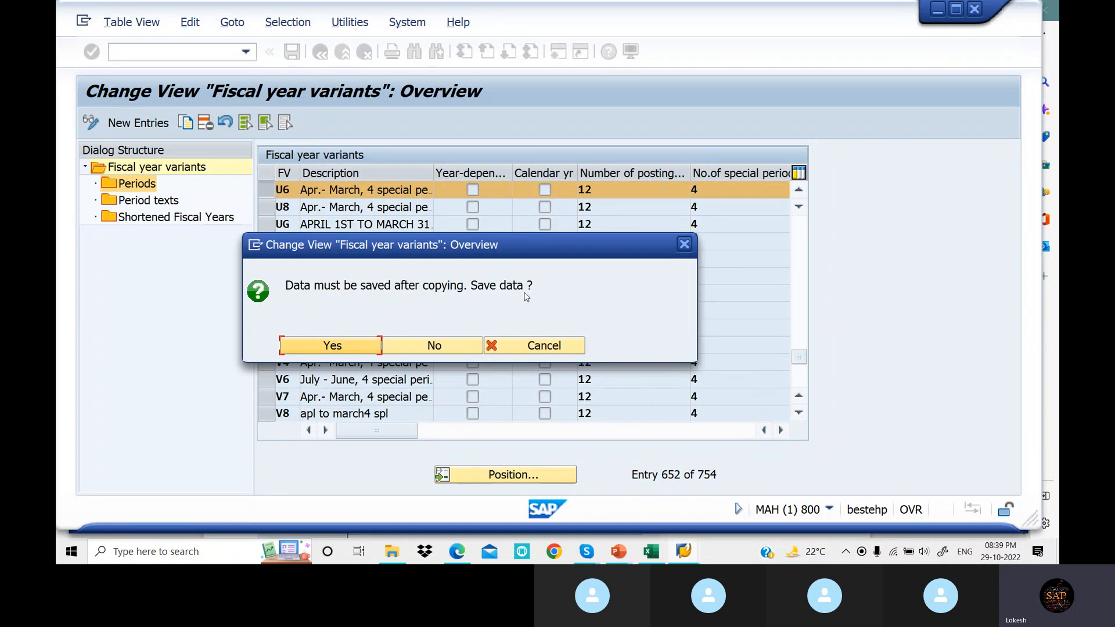
{"action": "left_click", "coordinate": [359, 350]}
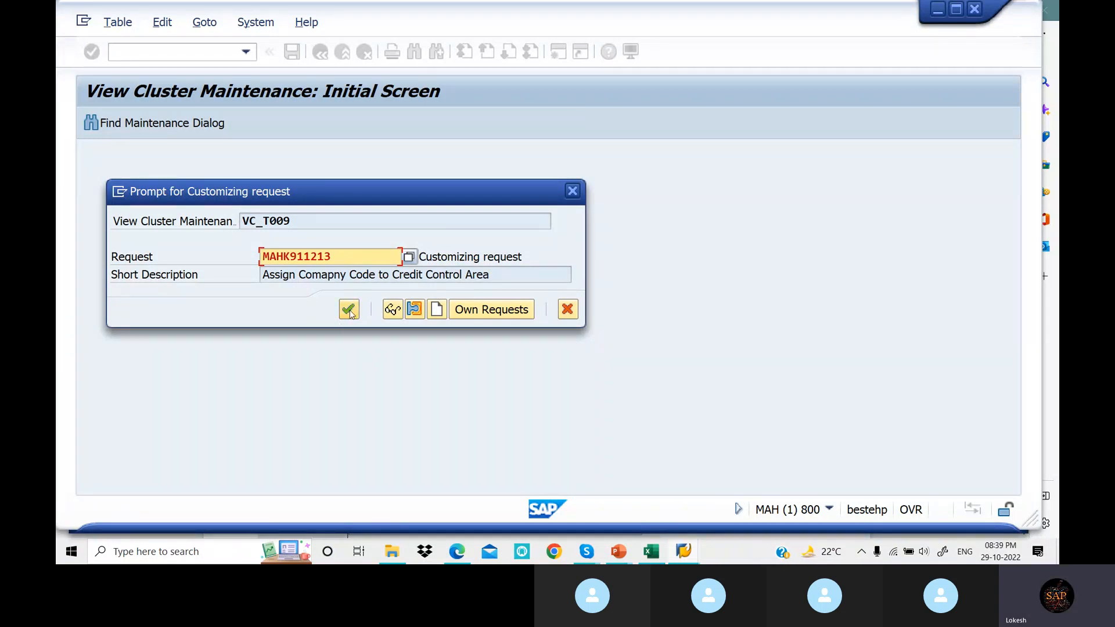
- Start a new customizing request with the short description GLOBAL SETTINGS OPPO8 and move its dialog aside
{"action": "left_click", "coordinate": [436, 310]}
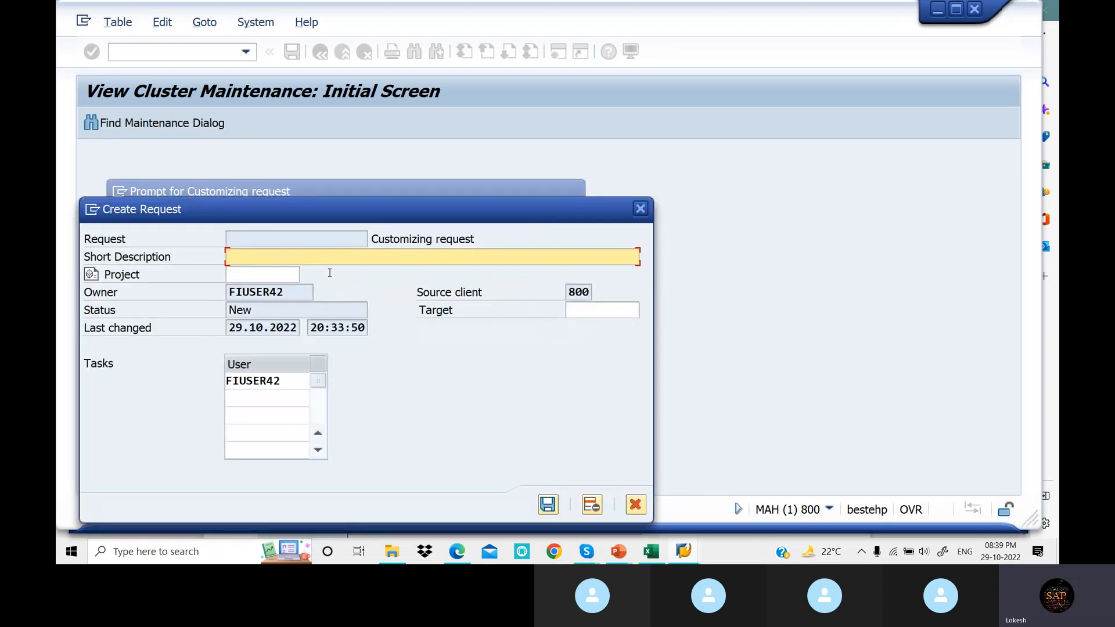
{"action": "type", "text": "GLOBAL SETTINGS "}
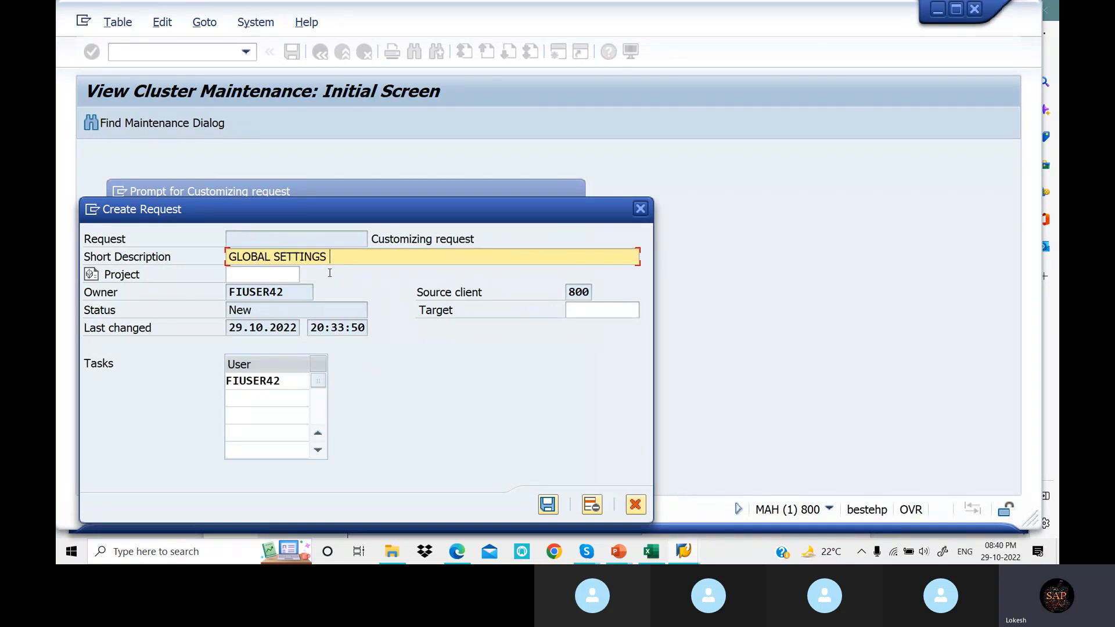
{"action": "type", "text": "OPPO8"}
{"action": "left_click_drag", "start_coordinate": [398, 211], "coordinate": [709, 145]}
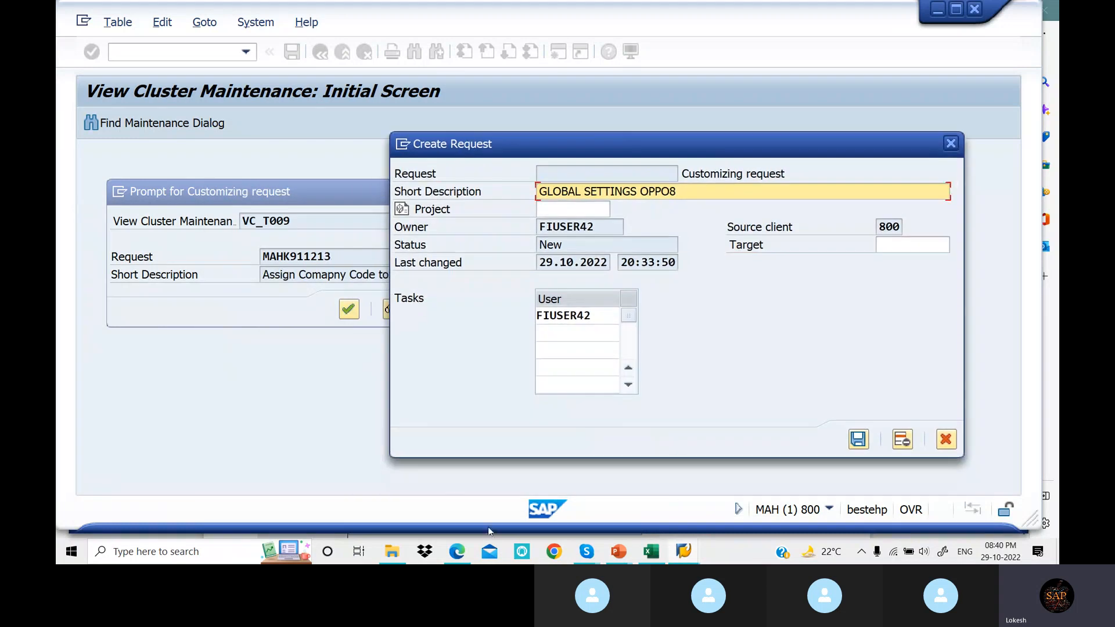
- Review the Maintain Fiscal year variant section of the configuration PDF in Edge and return to the SAP request dialog
{"action": "left_click", "coordinate": [457, 551]}
{"action": "scroll", "coordinate": [301, 245], "scroll_direction": "up", "scroll_amount": 2}
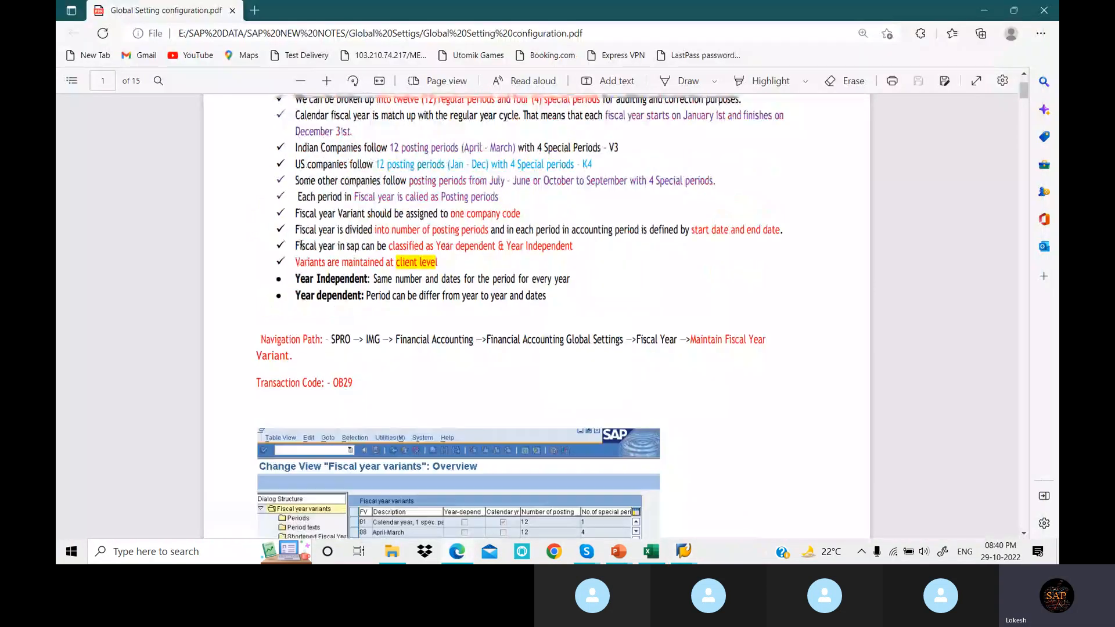
{"action": "scroll", "coordinate": [301, 245], "scroll_direction": "up", "scroll_amount": 2}
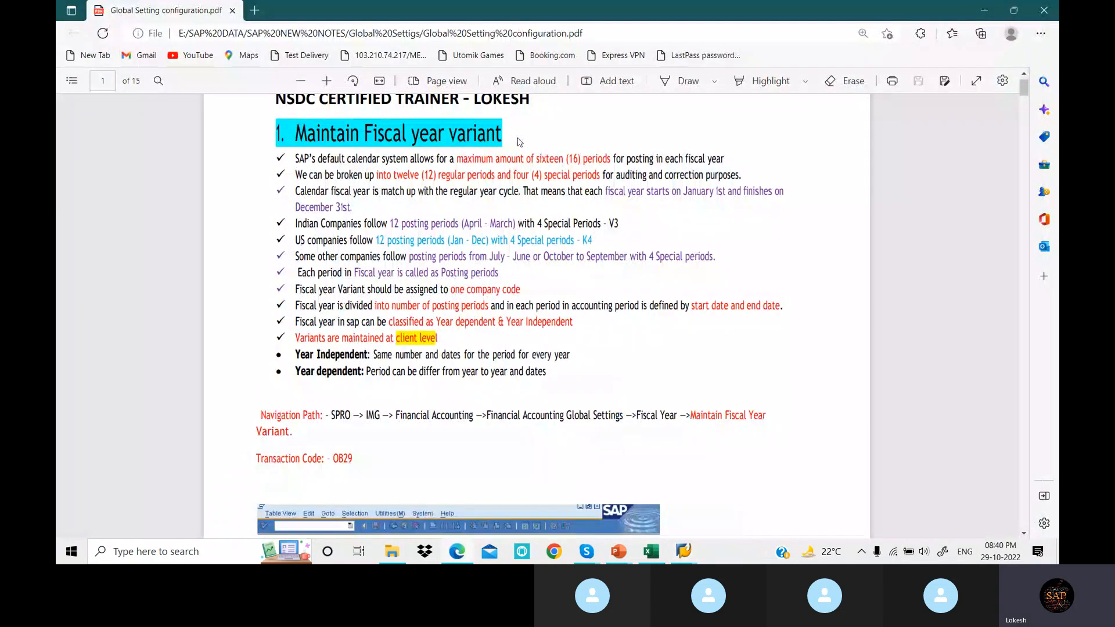
{"action": "scroll", "coordinate": [478, 283], "scroll_direction": "down", "scroll_amount": 3}
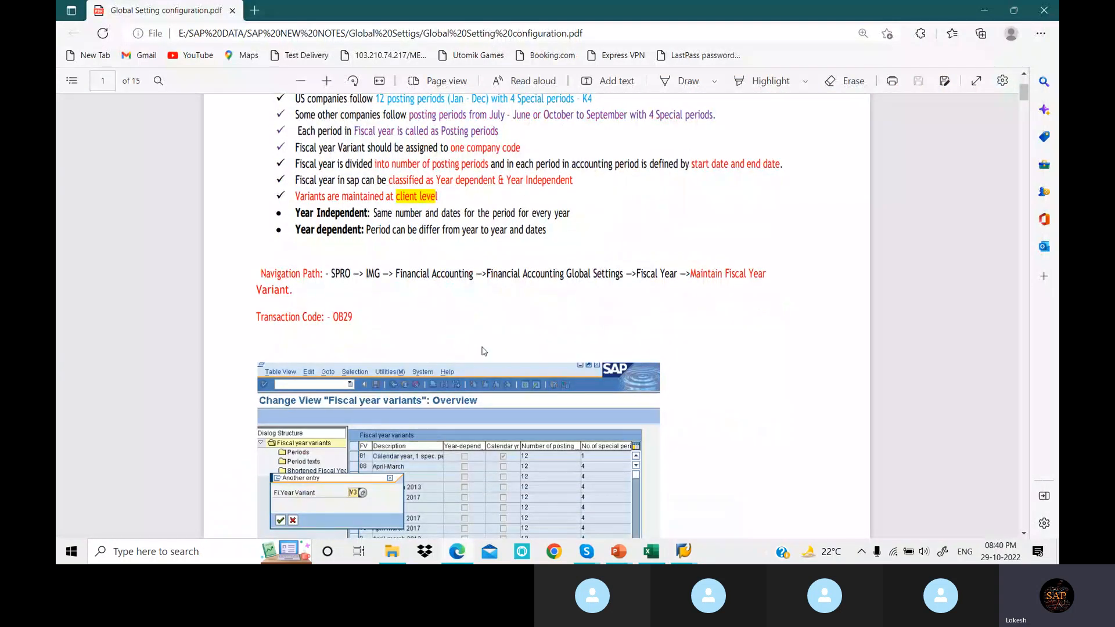
{"action": "left_click", "coordinate": [692, 557]}
{"action": "left_click", "coordinate": [729, 430]}
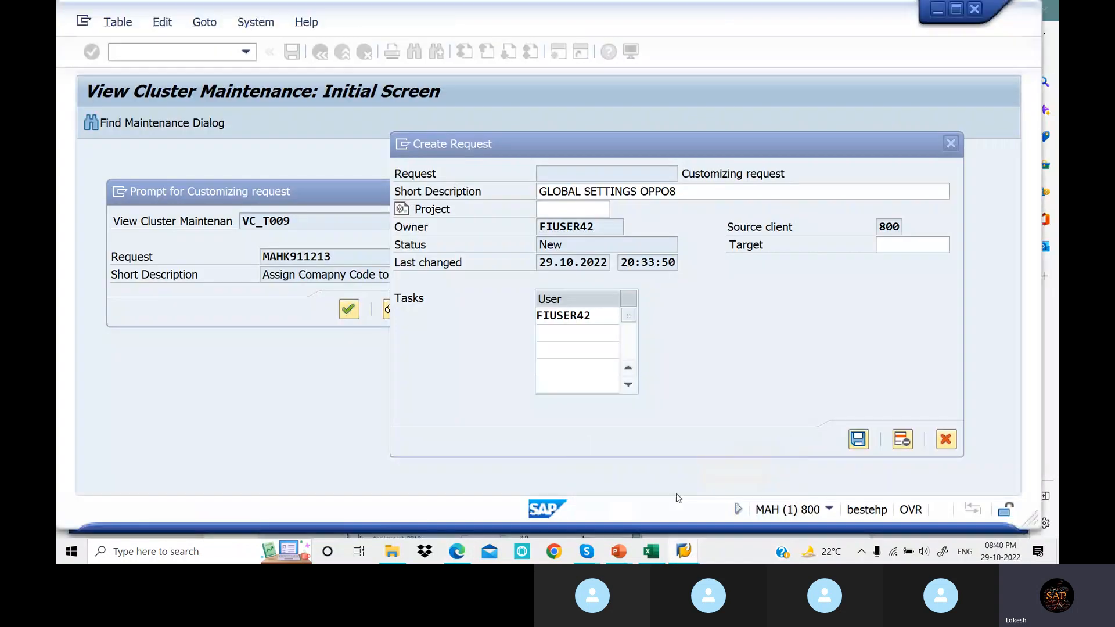
- Save the new customizing request and record variant U6 in it
{"action": "left_click", "coordinate": [857, 444]}
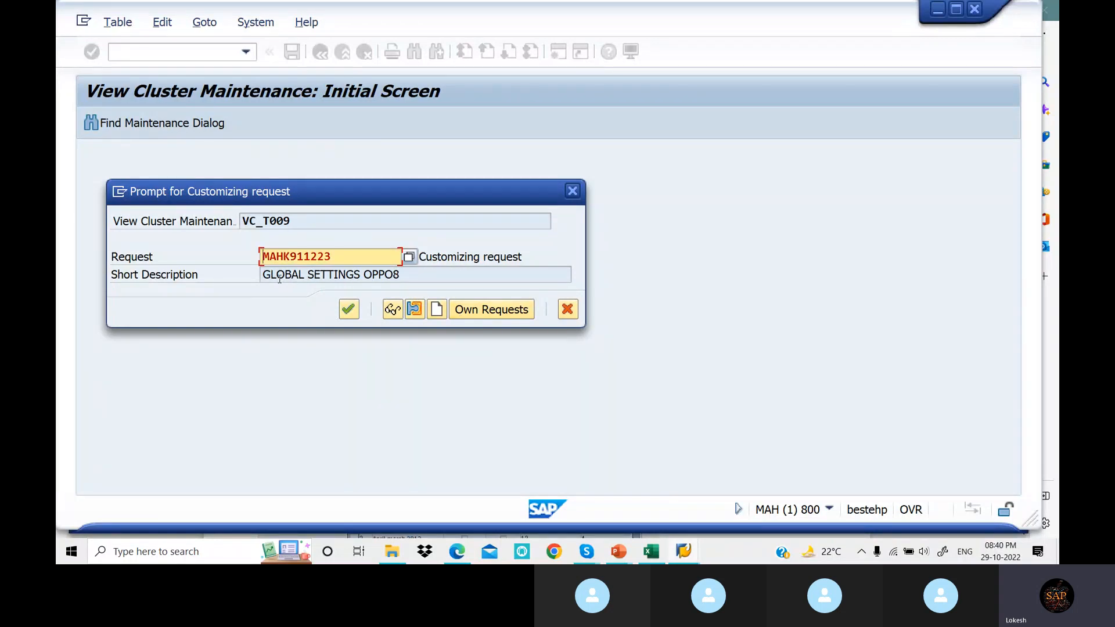
{"action": "left_click", "coordinate": [349, 311]}
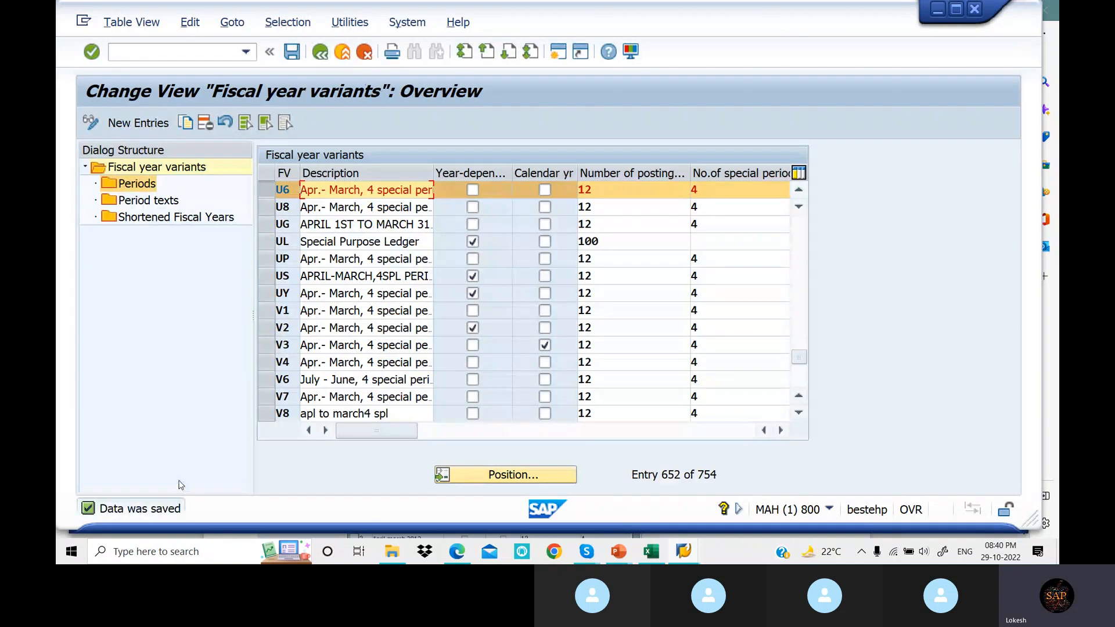
- Open the Periods of fiscal year variant U6 and start adding new entries
{"action": "left_click", "coordinate": [267, 193]}
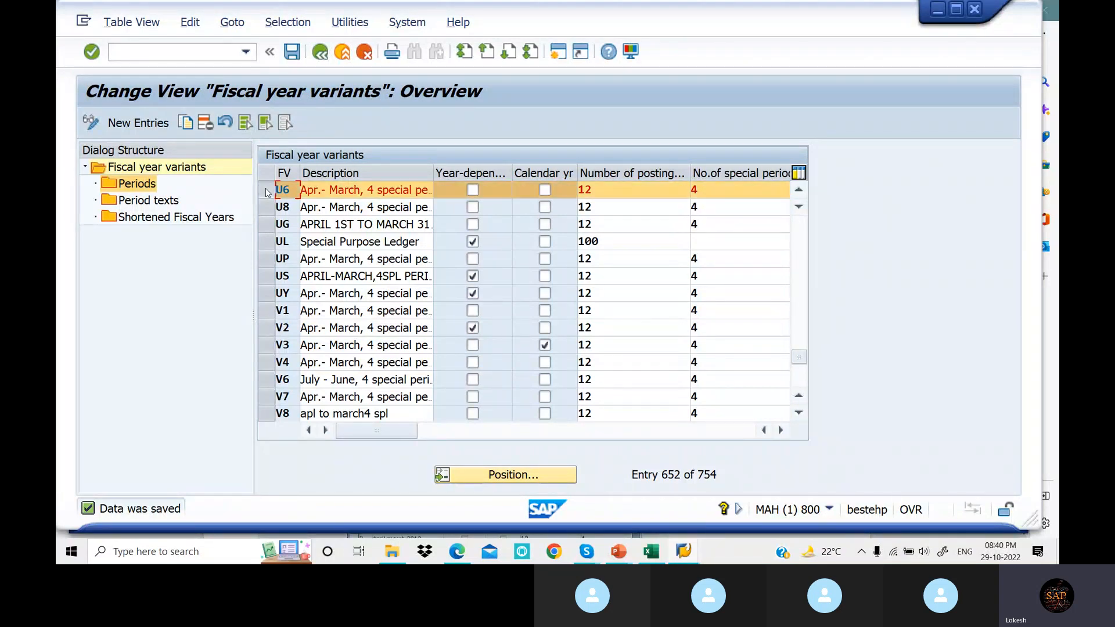
{"action": "double_click", "coordinate": [145, 186]}
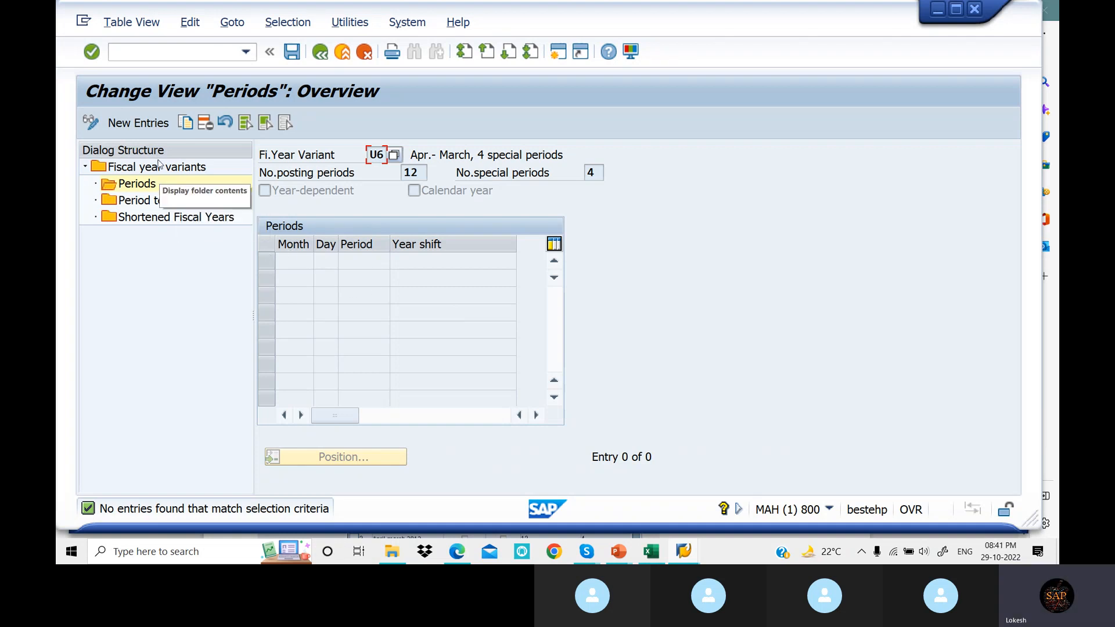
{"action": "left_click", "coordinate": [152, 128]}
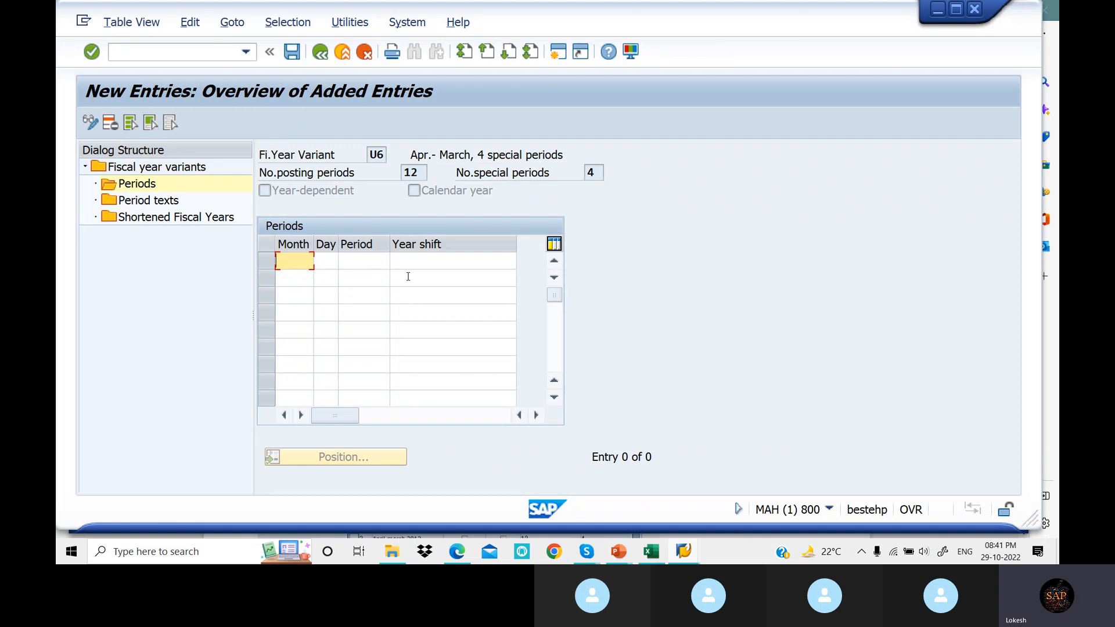
- Switch to the Excel sheet and examine the period table's column headings and its Month column
{"action": "left_click", "coordinate": [662, 556]}
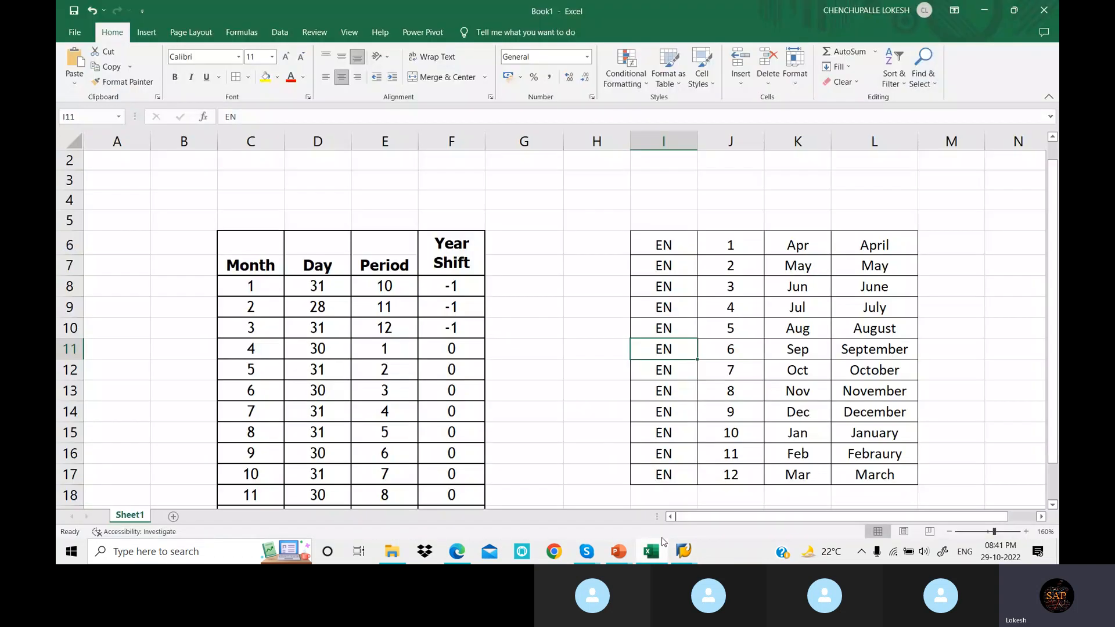
{"action": "left_click", "coordinate": [260, 268]}
{"action": "left_click", "coordinate": [314, 262]}
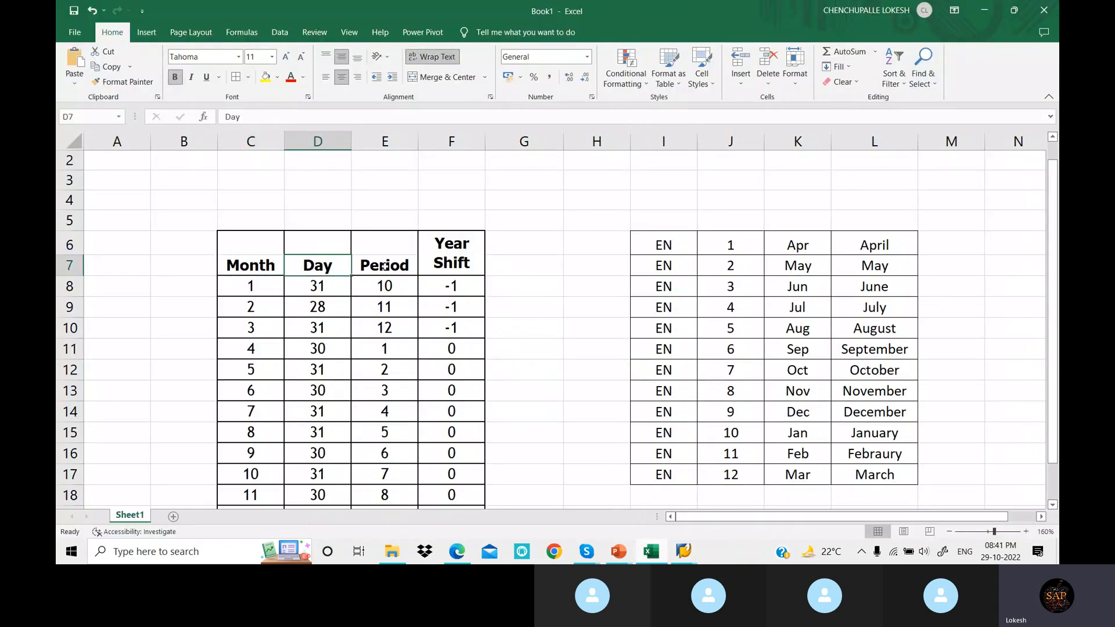
{"action": "left_click", "coordinate": [455, 261]}
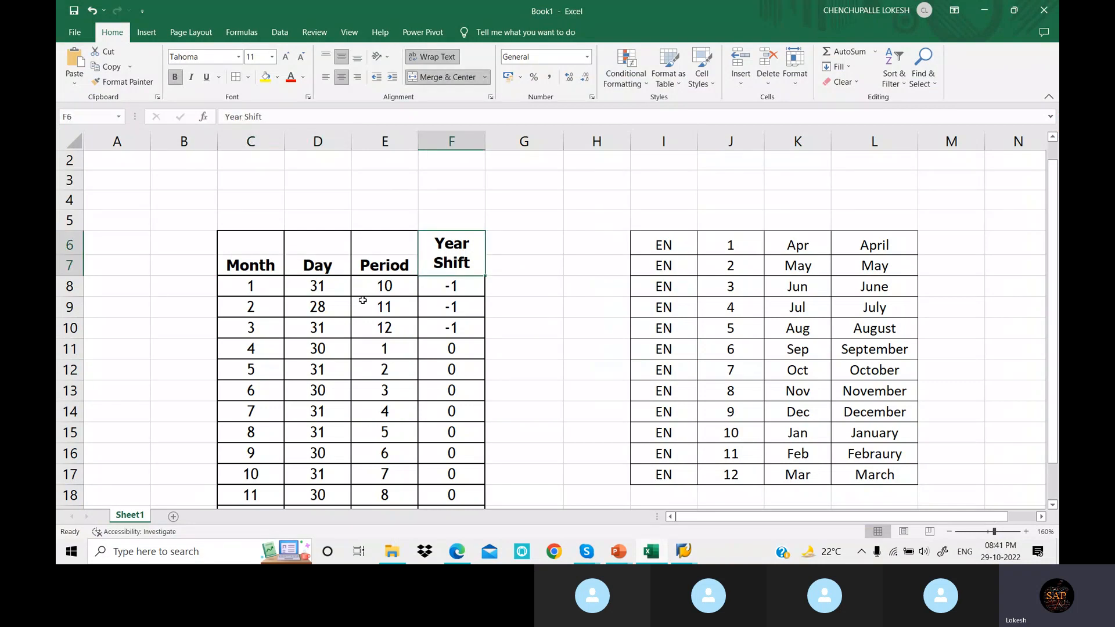
{"action": "left_click", "coordinate": [263, 287]}
{"action": "left_click_drag", "start_coordinate": [263, 287], "coordinate": [265, 483]}
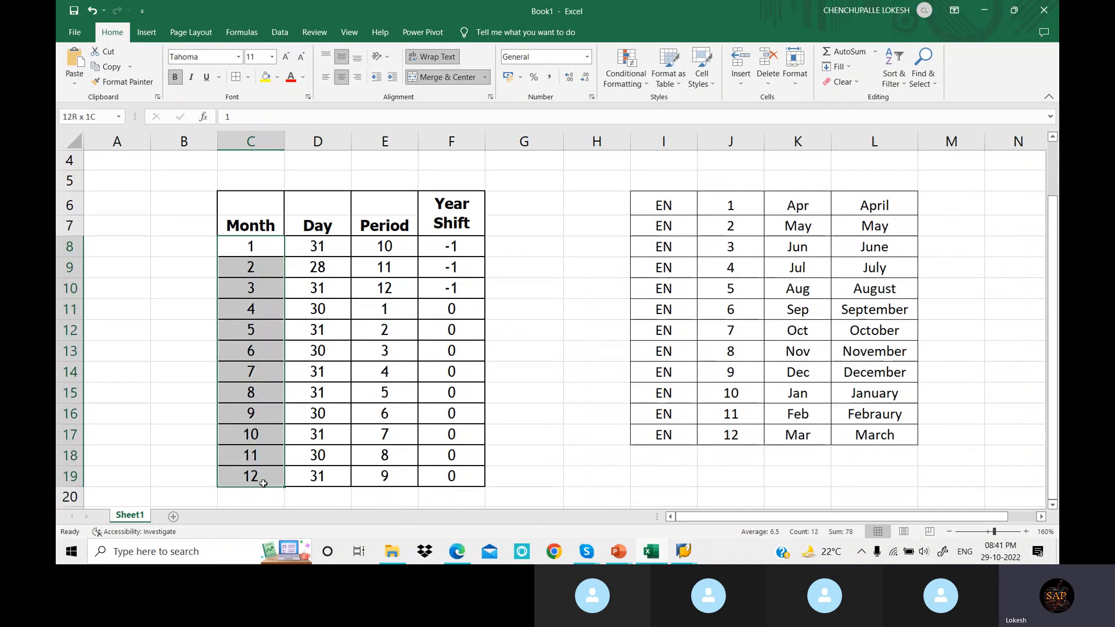
- Examine the Day values for each month in the Excel period table
{"action": "left_click", "coordinate": [270, 245]}
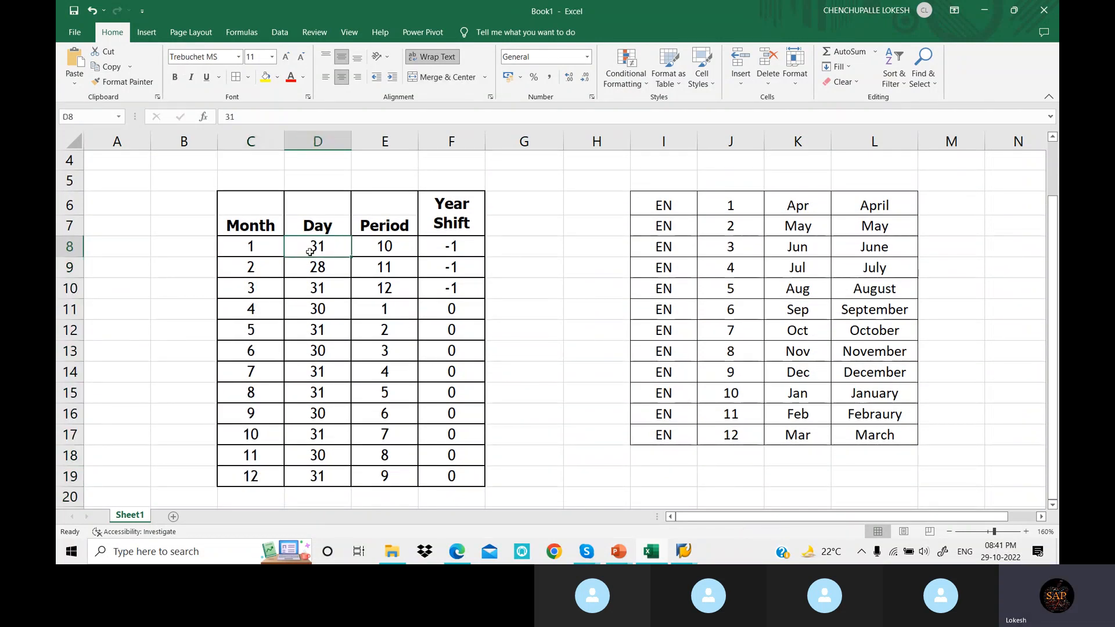
{"action": "left_click", "coordinate": [271, 268]}
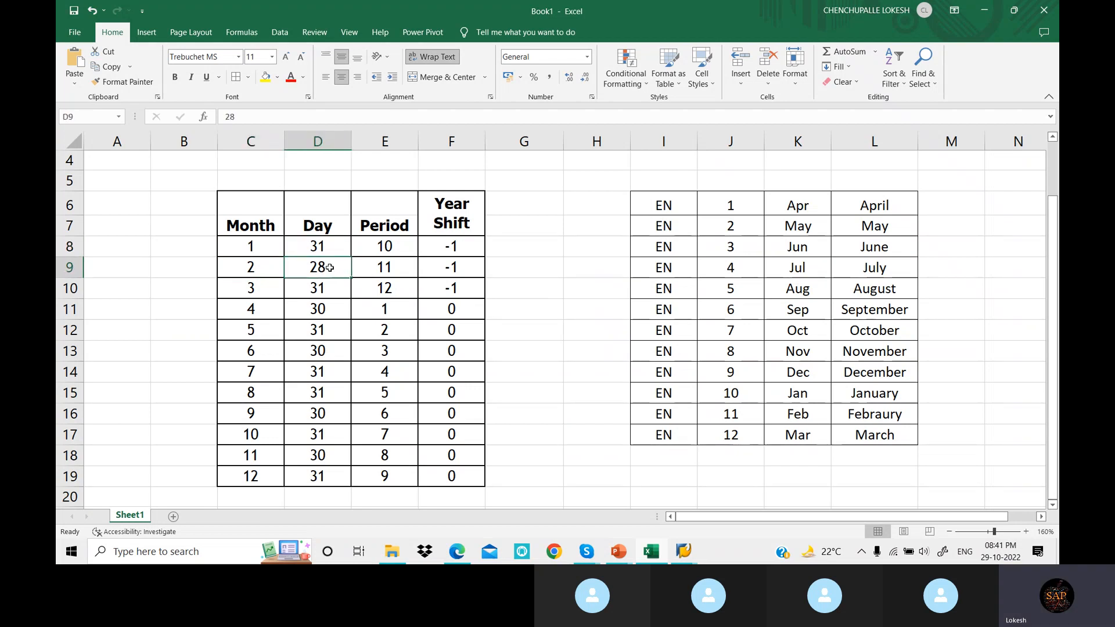
{"action": "left_click", "coordinate": [267, 291]}
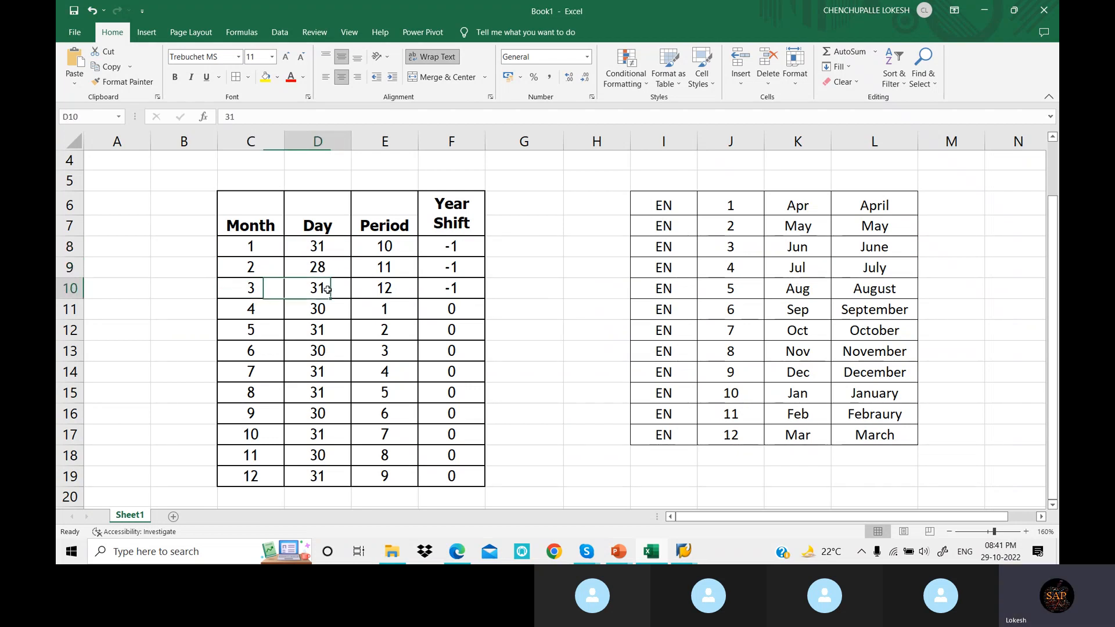
{"action": "left_click", "coordinate": [267, 309]}
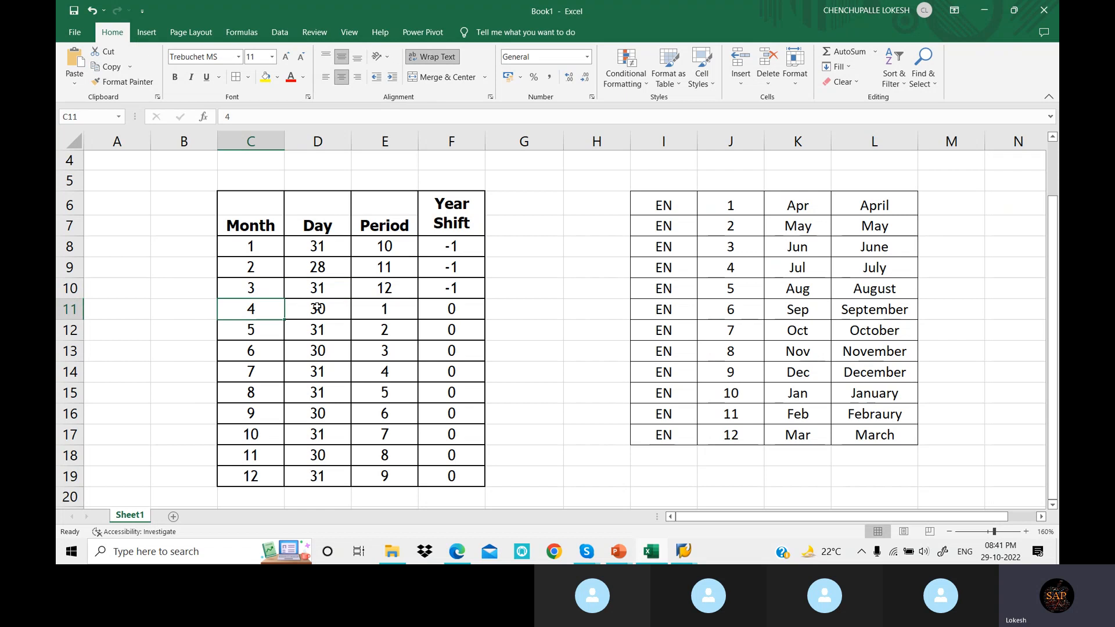
{"action": "left_click", "coordinate": [262, 333]}
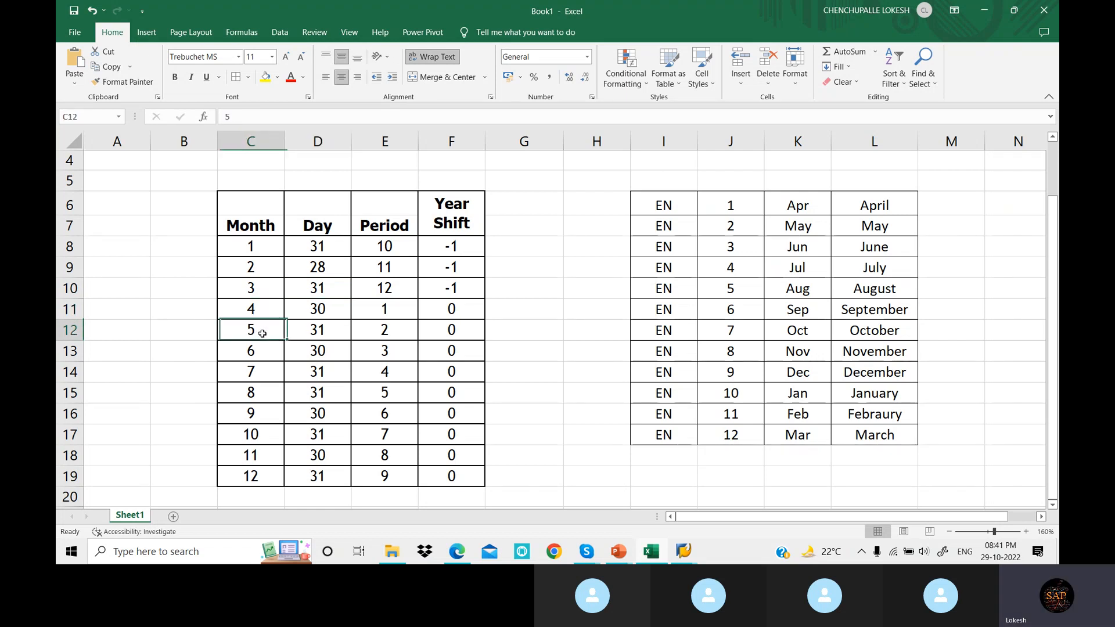
{"action": "left_click", "coordinate": [324, 331]}
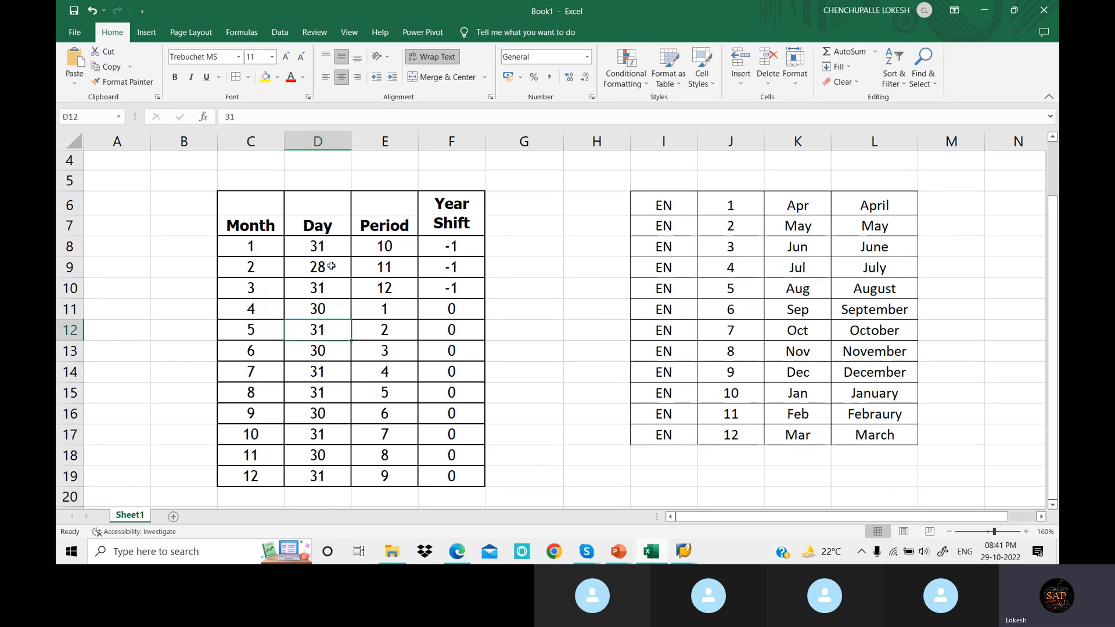
{"action": "left_click_drag", "start_coordinate": [331, 247], "coordinate": [325, 479]}
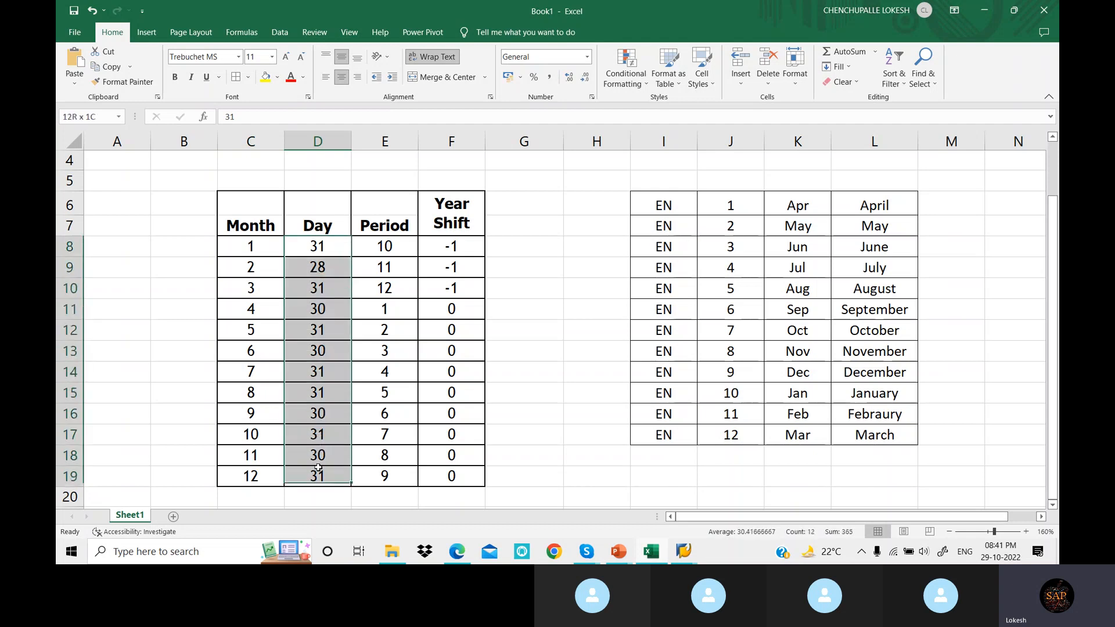
{"action": "left_click_drag", "start_coordinate": [323, 348], "coordinate": [323, 400]}
- Switch to the Global Setting configuration PDF in Edge and find its table of months, days, periods and year shifts
{"action": "left_click", "coordinate": [454, 556]}
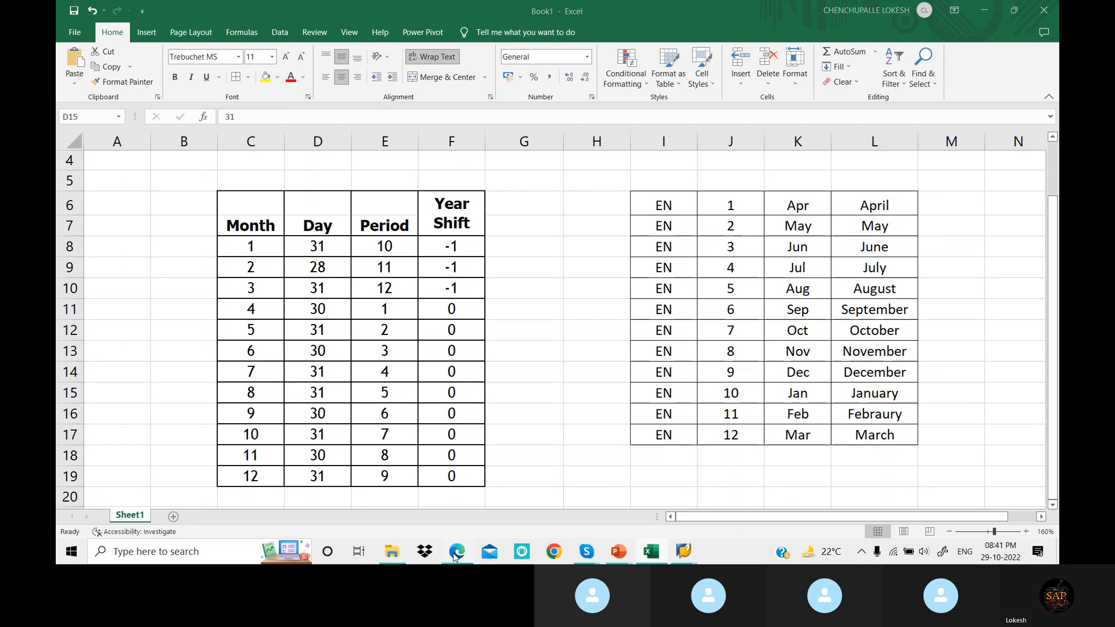
{"action": "left_click", "coordinate": [455, 556]}
{"action": "scroll", "coordinate": [438, 294], "scroll_direction": "down", "scroll_amount": 8}
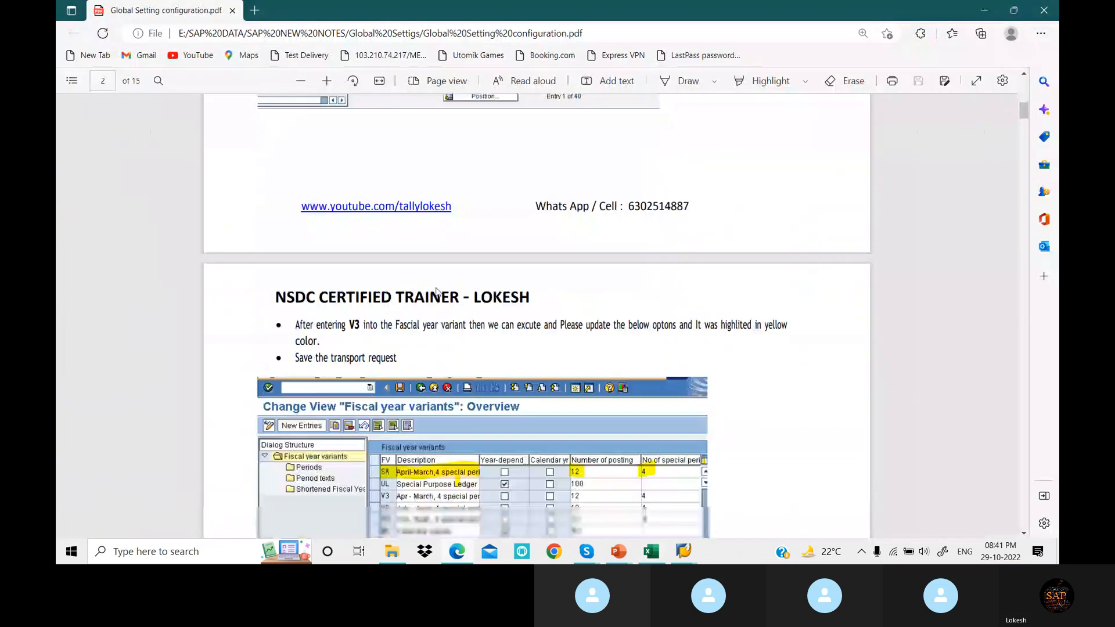
{"action": "scroll", "coordinate": [436, 285], "scroll_direction": "down", "scroll_amount": 15}
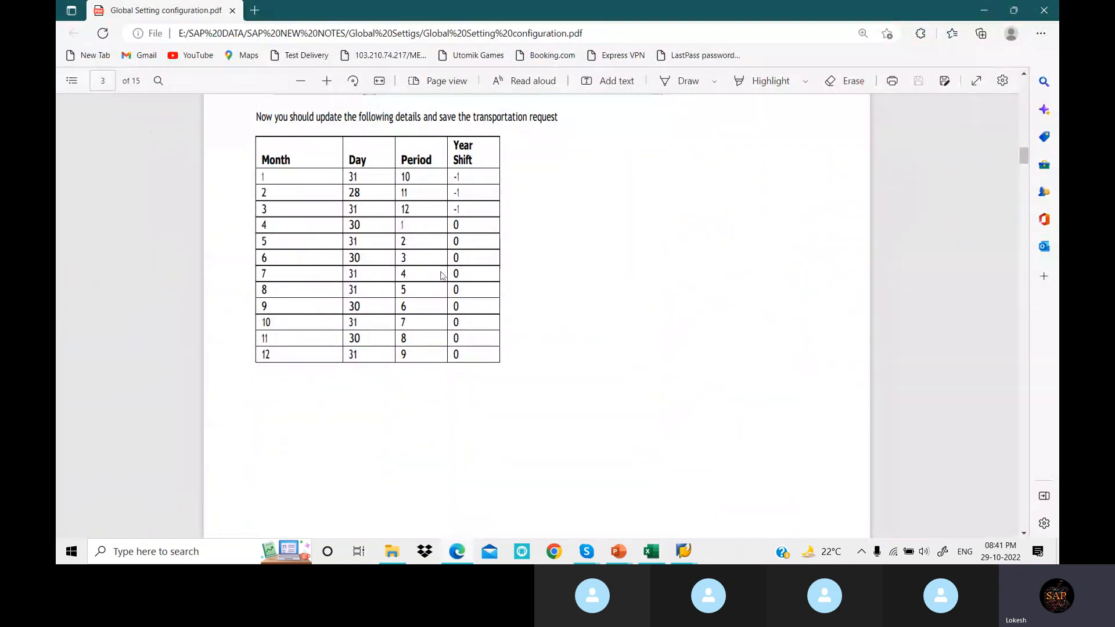
- Return to the Excel sheet and review the Day column from month 1 to month 12
{"action": "left_click", "coordinate": [662, 555]}
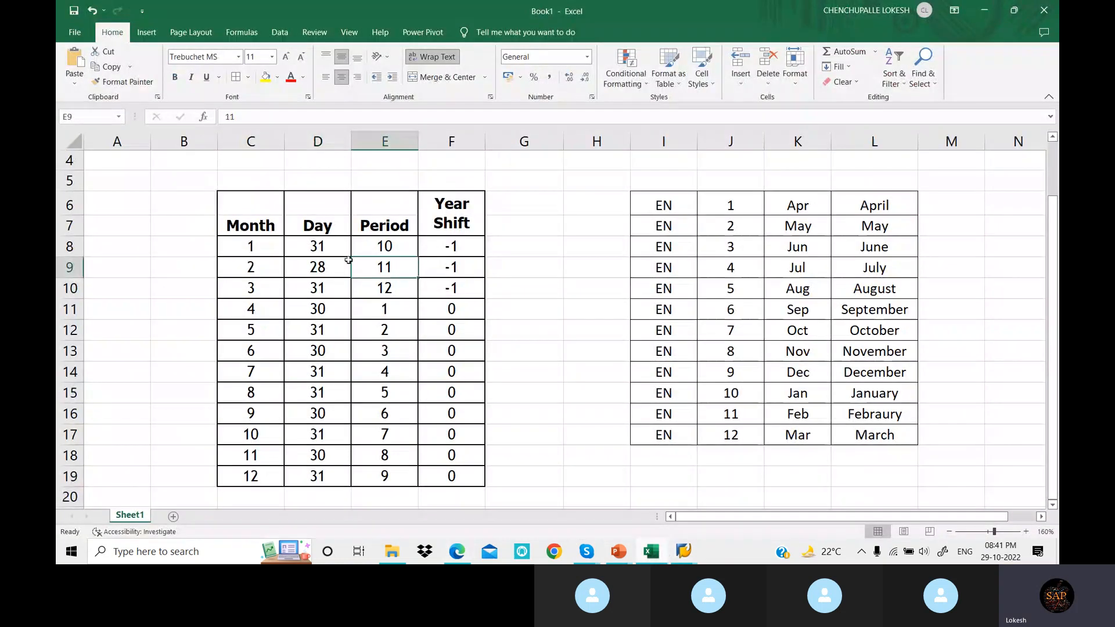
{"action": "left_click_drag", "start_coordinate": [325, 248], "coordinate": [319, 457]}
{"action": "left_click", "coordinate": [324, 484]}
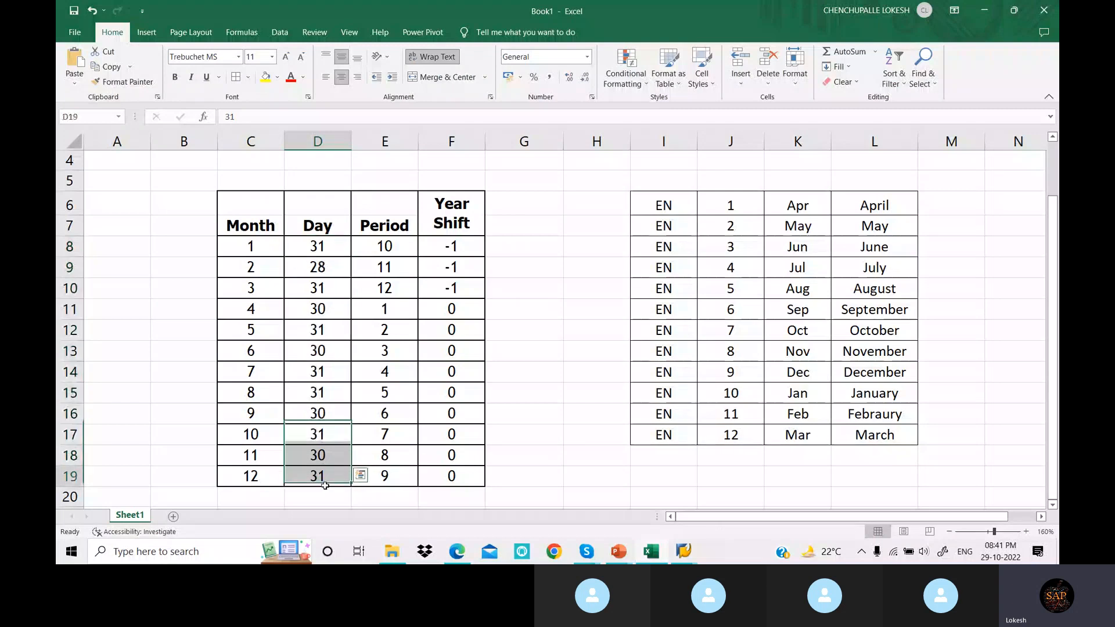
- Examine which posting period is assigned to months 4 to 12 in the Excel period table
{"action": "left_click", "coordinate": [385, 246]}
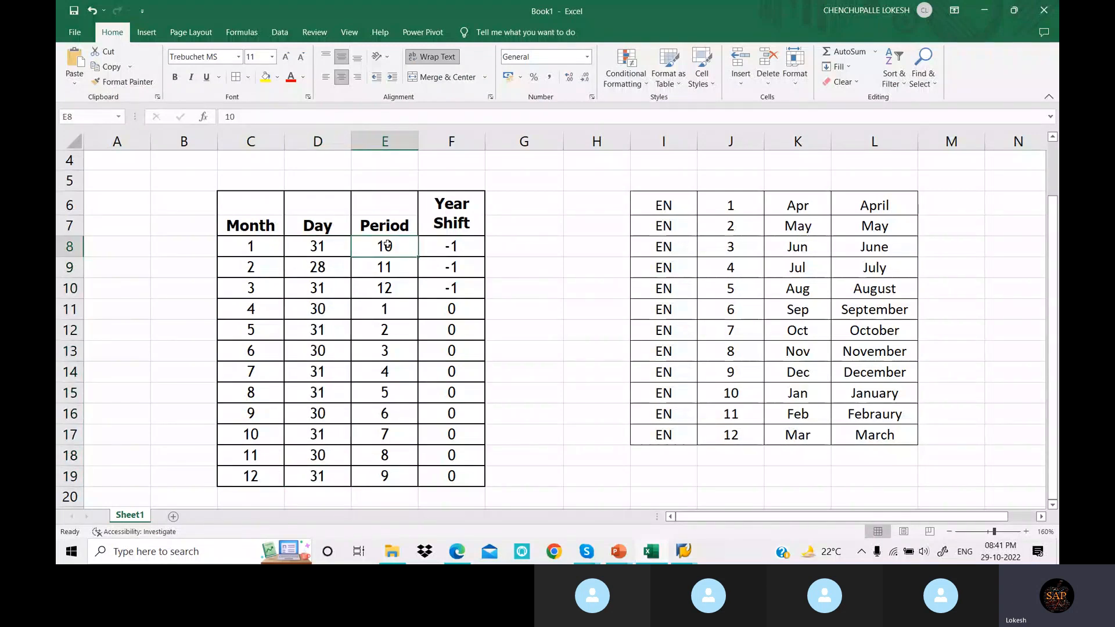
{"action": "left_click", "coordinate": [384, 308]}
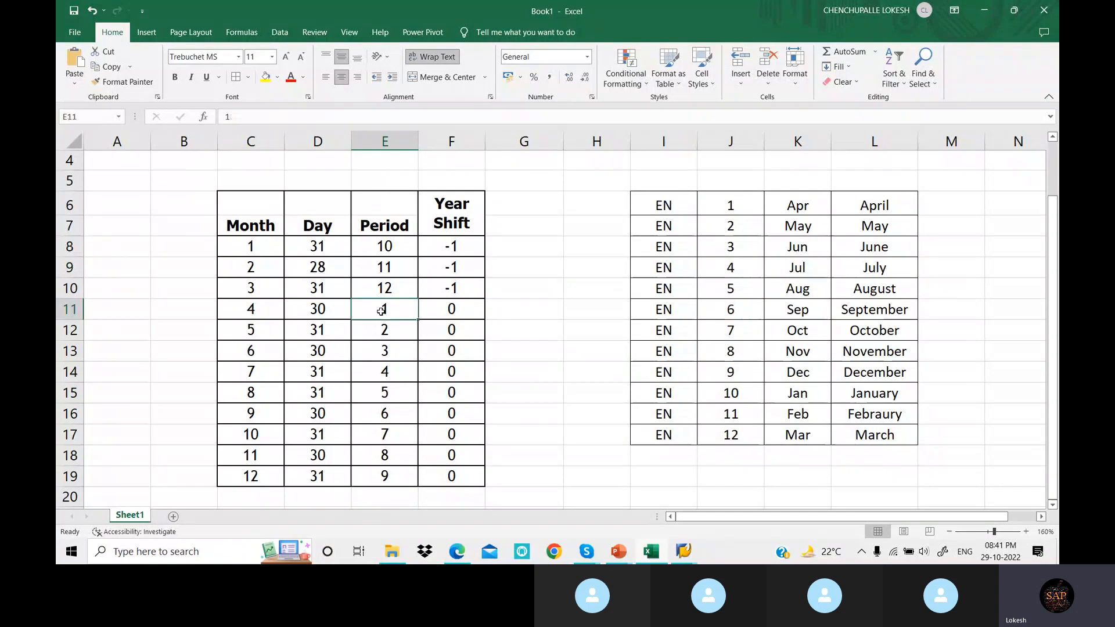
{"action": "left_click", "coordinate": [253, 309]}
{"action": "left_click", "coordinate": [397, 313]}
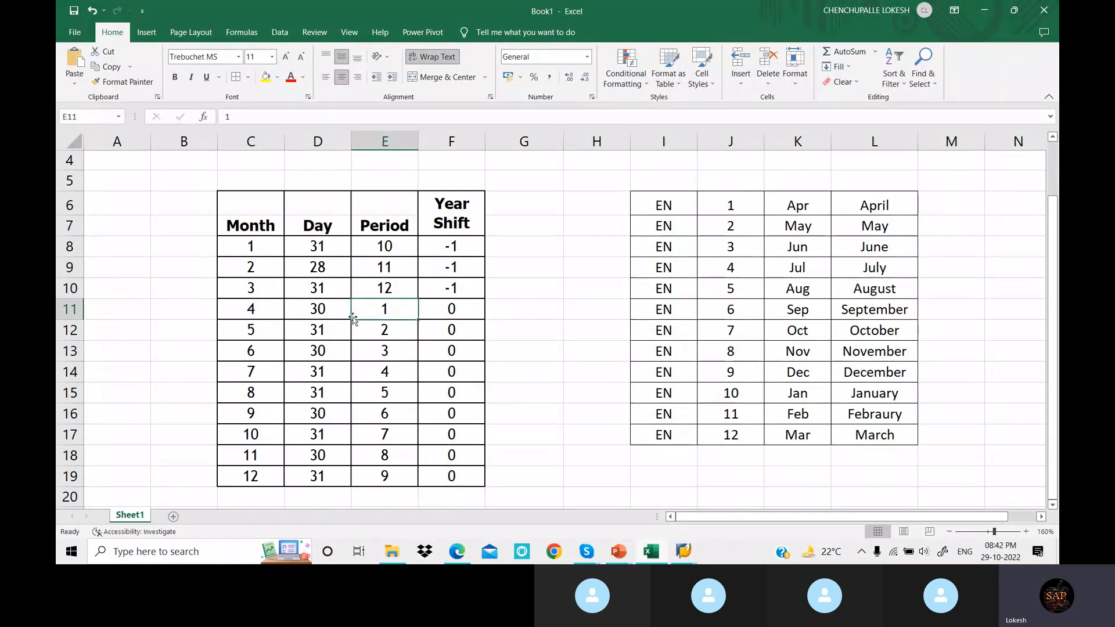
{"action": "left_click", "coordinate": [272, 330]}
{"action": "left_click", "coordinate": [392, 331]}
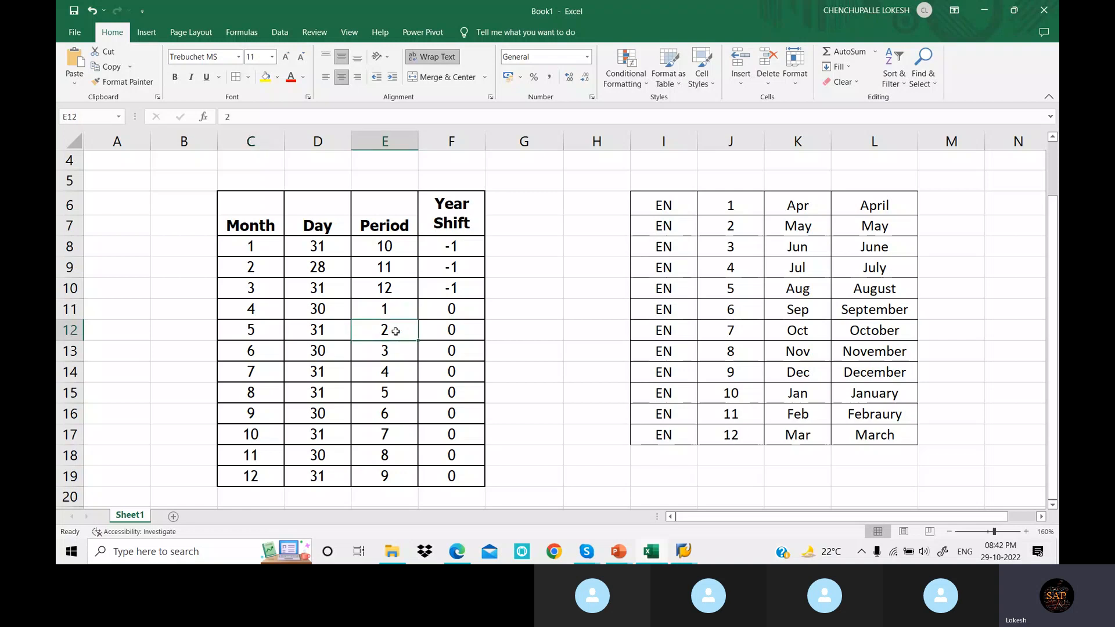
{"action": "left_click", "coordinate": [269, 354]}
{"action": "left_click", "coordinate": [389, 354]}
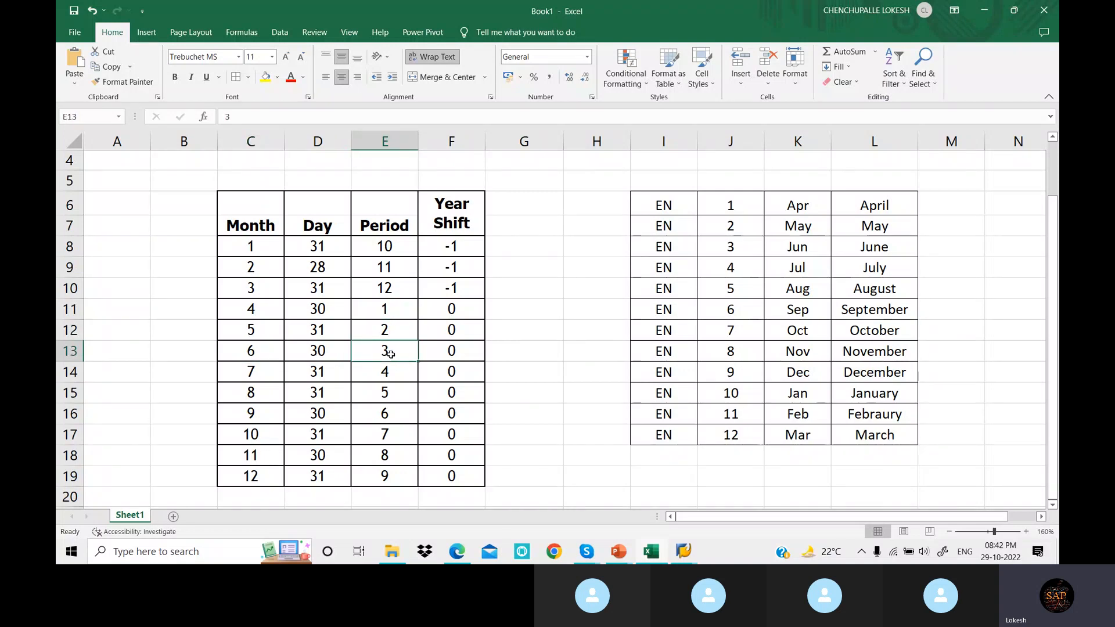
{"action": "left_click_drag", "start_coordinate": [393, 309], "coordinate": [386, 473]}
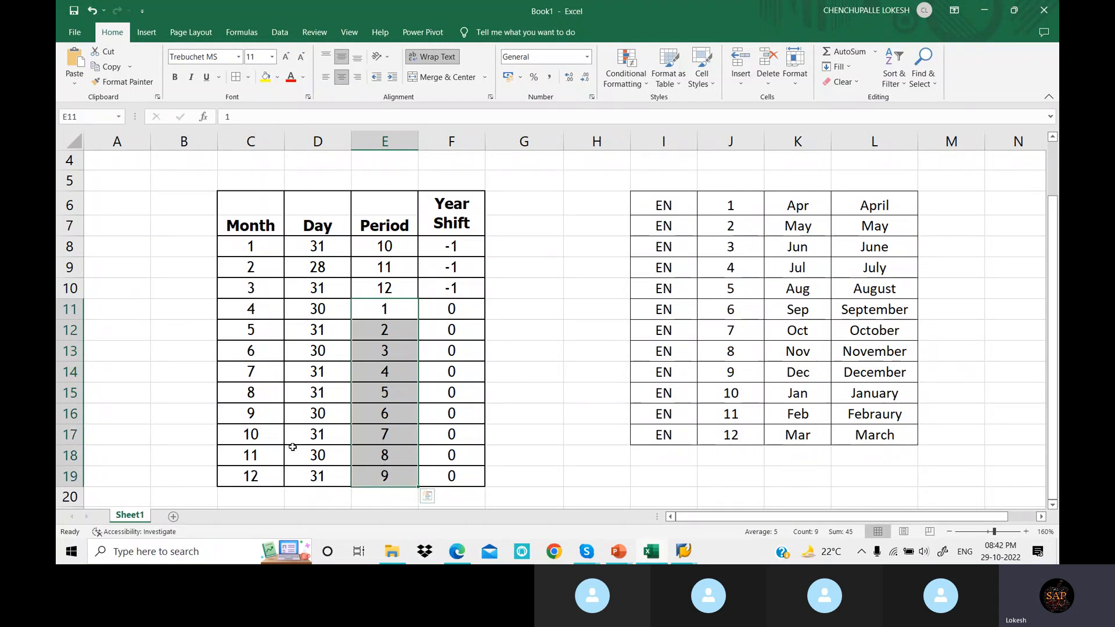
{"action": "left_click", "coordinate": [259, 477]}
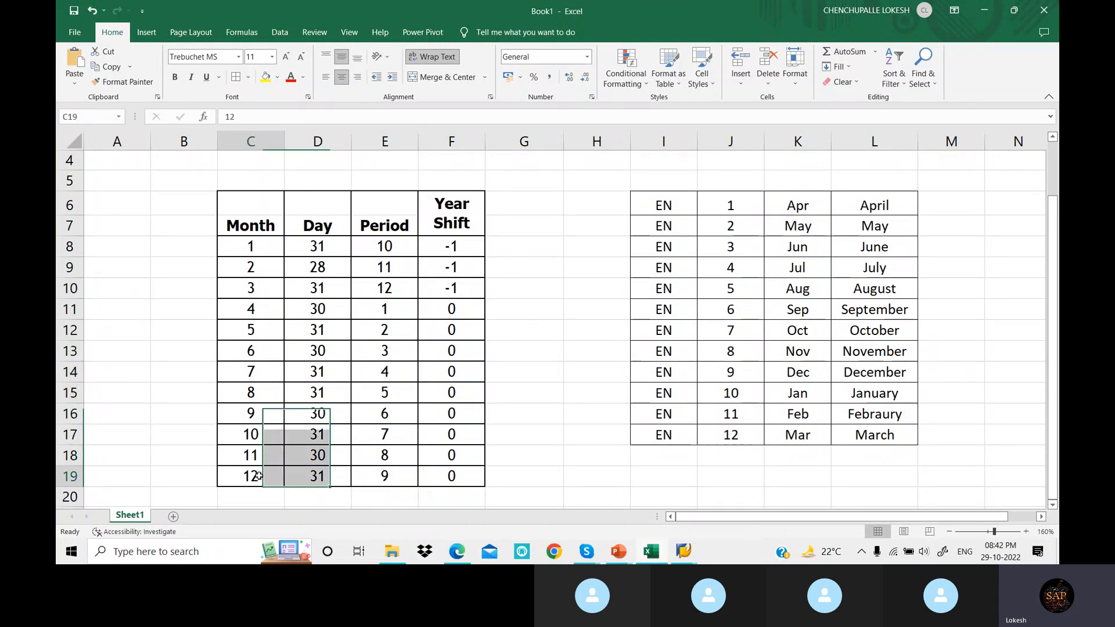
{"action": "left_click", "coordinate": [386, 479]}
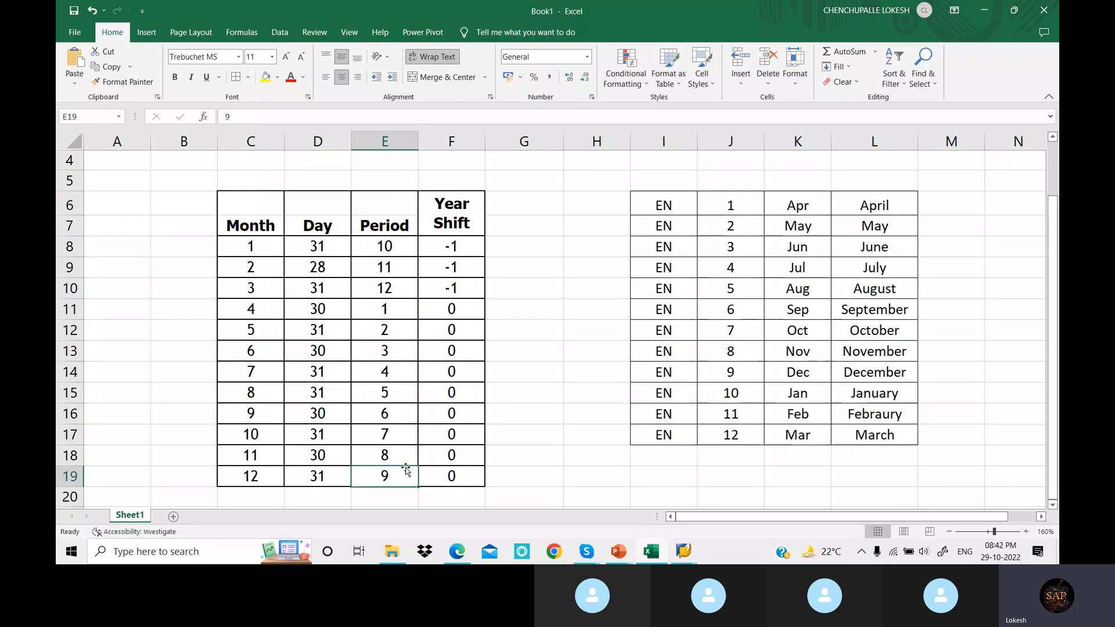
- Examine which posting periods are assigned to months 1, 2 and 3 in the Excel period table
{"action": "left_click", "coordinate": [274, 245]}
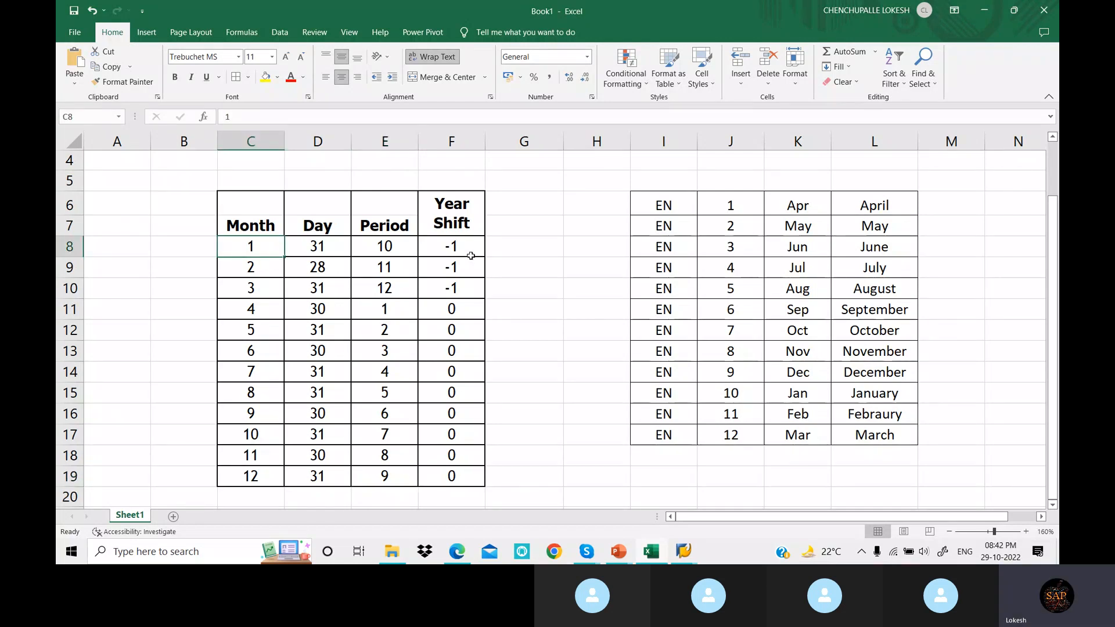
{"action": "left_click", "coordinate": [399, 248]}
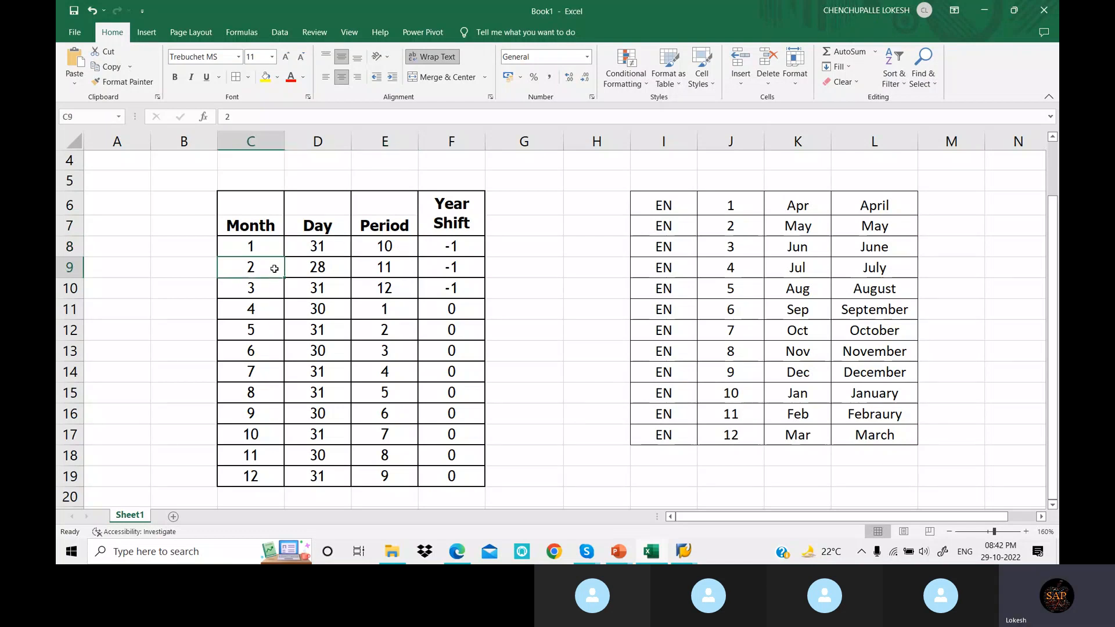
{"action": "left_click", "coordinate": [403, 268]}
{"action": "left_click", "coordinate": [276, 289]}
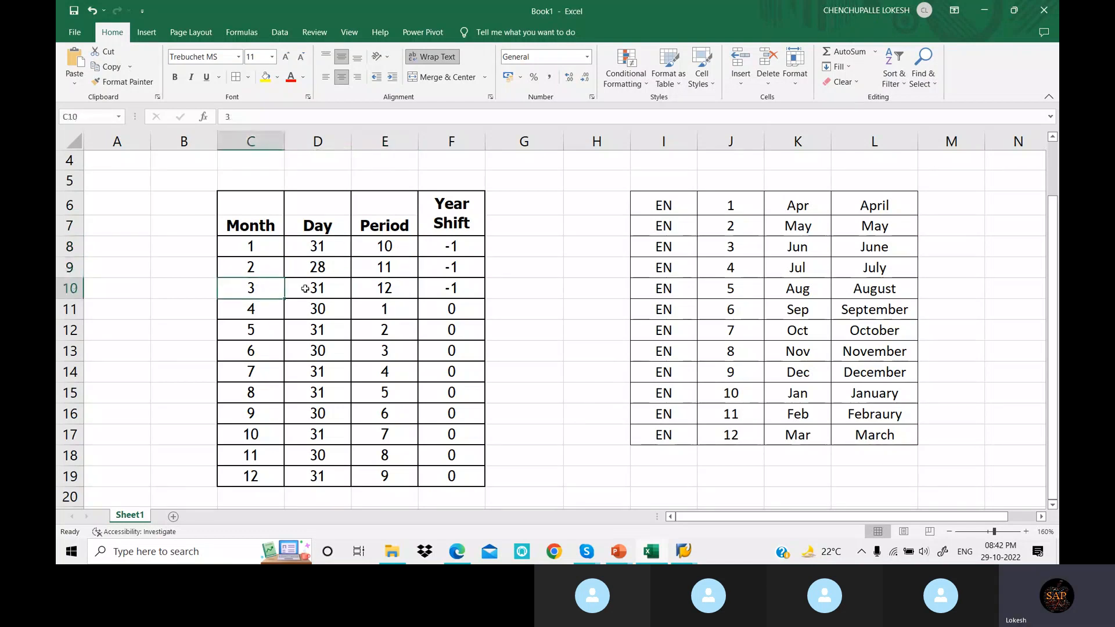
{"action": "left_click", "coordinate": [400, 288]}
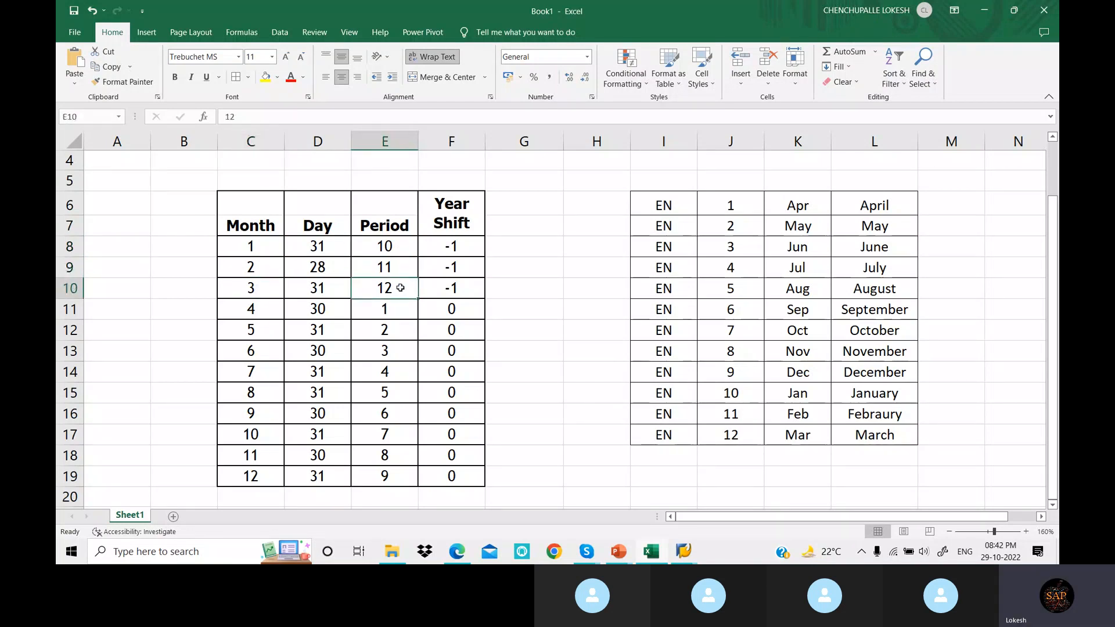
- Examine the Year Shift values for months 1 to 3 and for months 4 to 12 in Excel
{"action": "left_click", "coordinate": [469, 246]}
{"action": "left_click", "coordinate": [467, 274]}
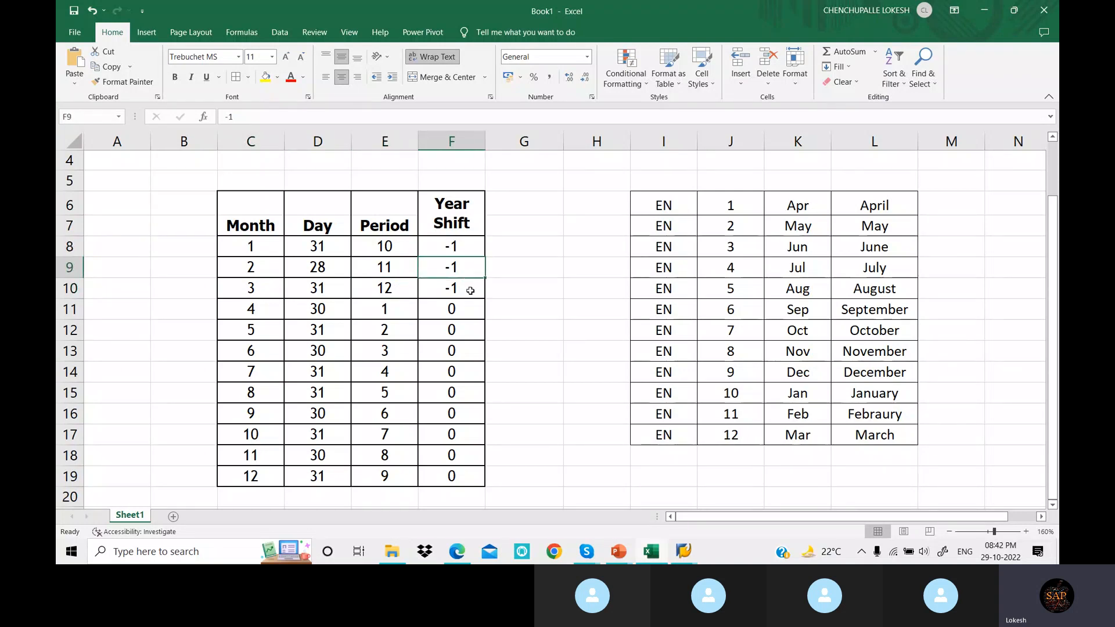
{"action": "left_click", "coordinate": [467, 295]}
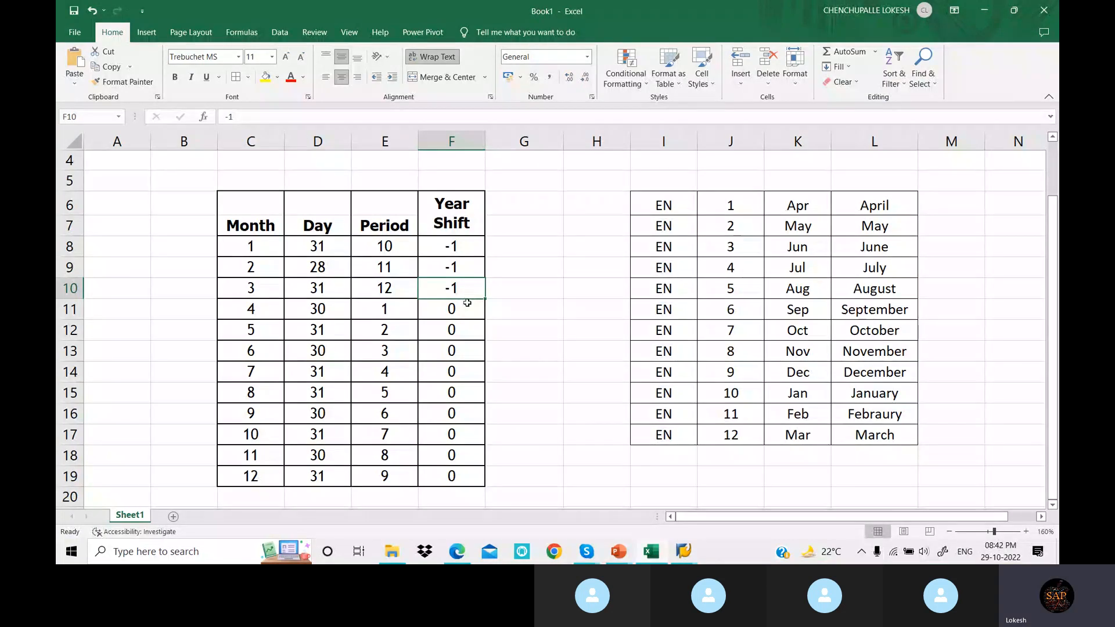
{"action": "left_click_drag", "start_coordinate": [467, 308], "coordinate": [439, 470]}
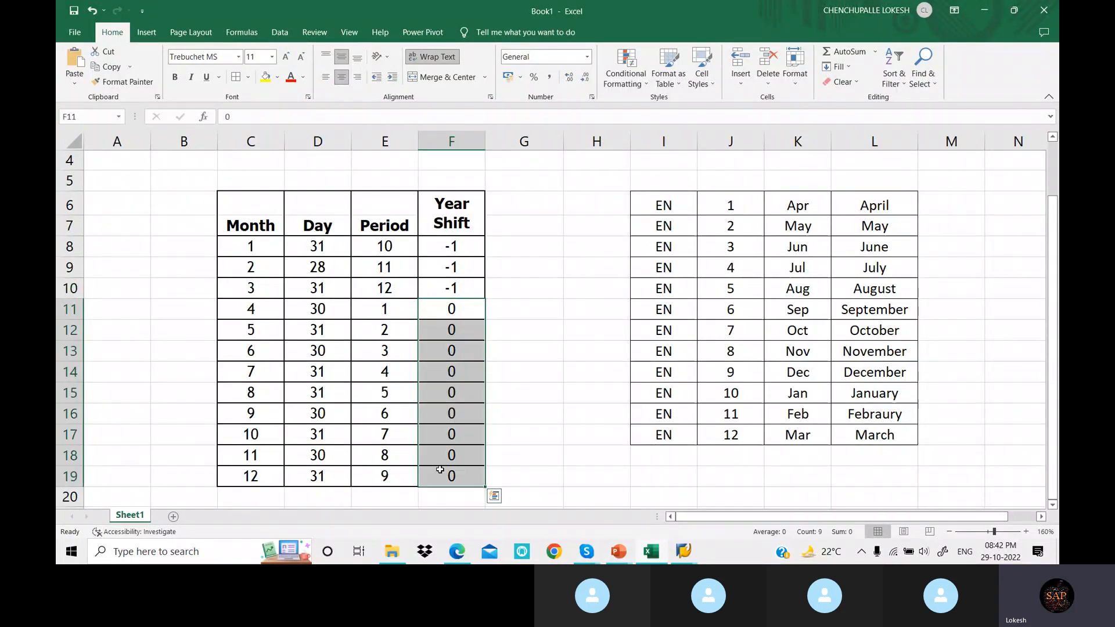
{"action": "left_click", "coordinate": [372, 323]}
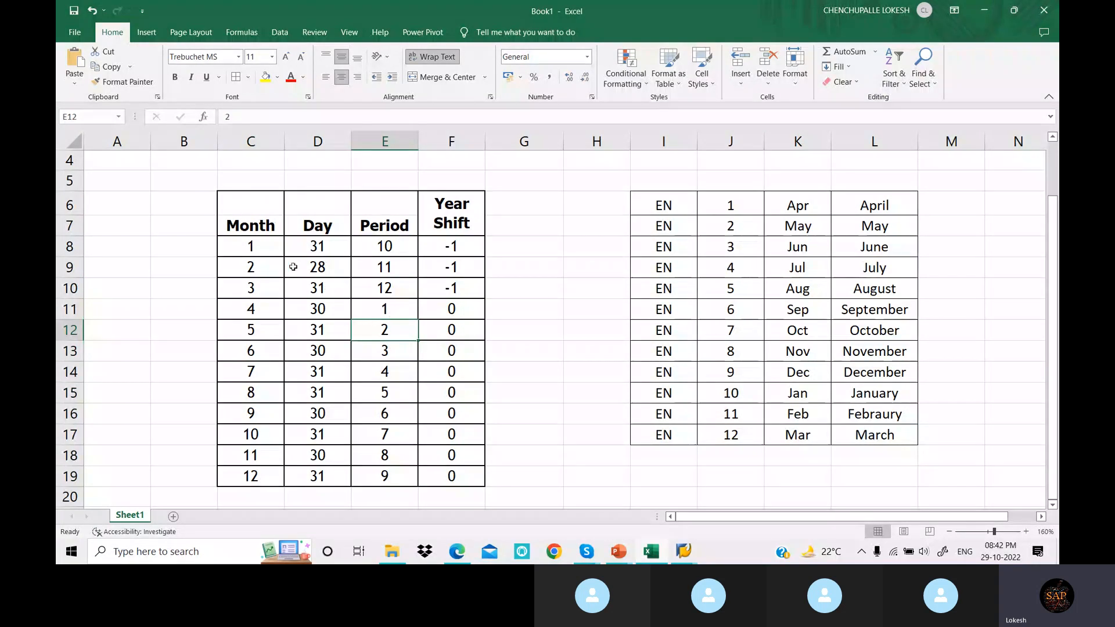
- Copy all data rows of the Excel period table and paste them into U6's new Periods entries in SAP, filling months 1 to 9
{"action": "left_click", "coordinate": [279, 248]}
{"action": "left_click_drag", "start_coordinate": [279, 248], "coordinate": [445, 475]}
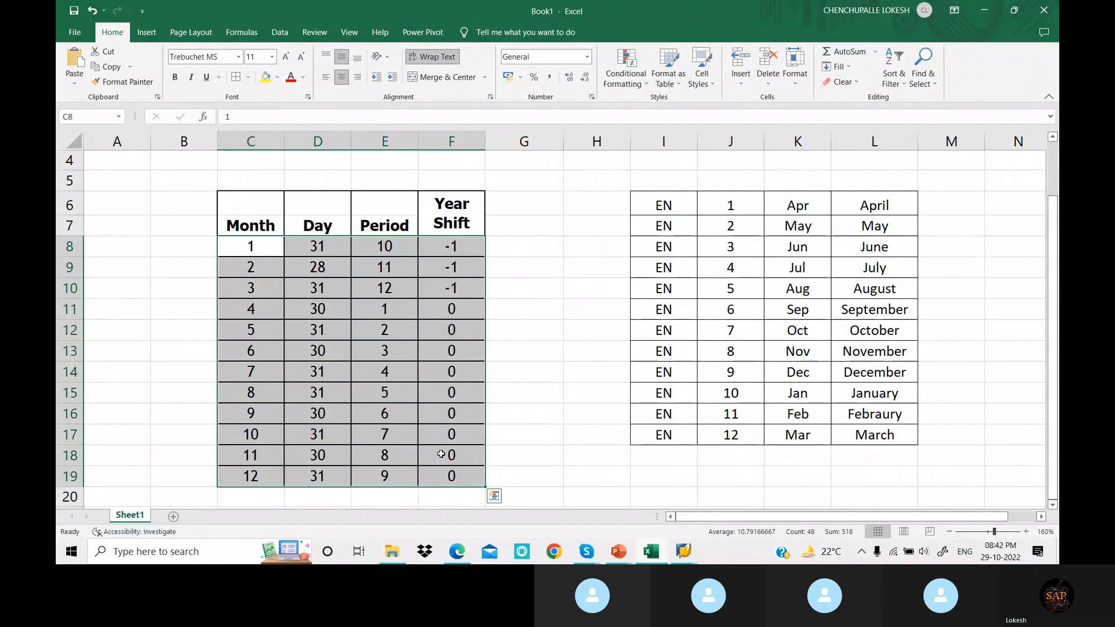
{"action": "key", "text": "ctrl+c"}
{"action": "left_click", "coordinate": [684, 551]}
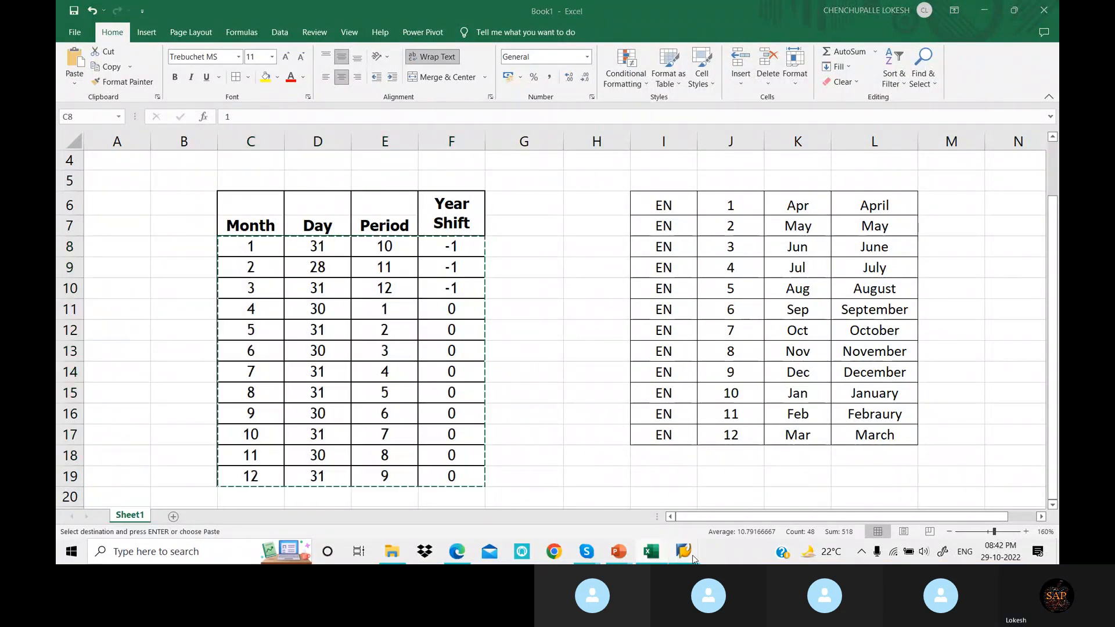
{"action": "left_click", "coordinate": [691, 512]}
{"action": "left_click", "coordinate": [303, 268]}
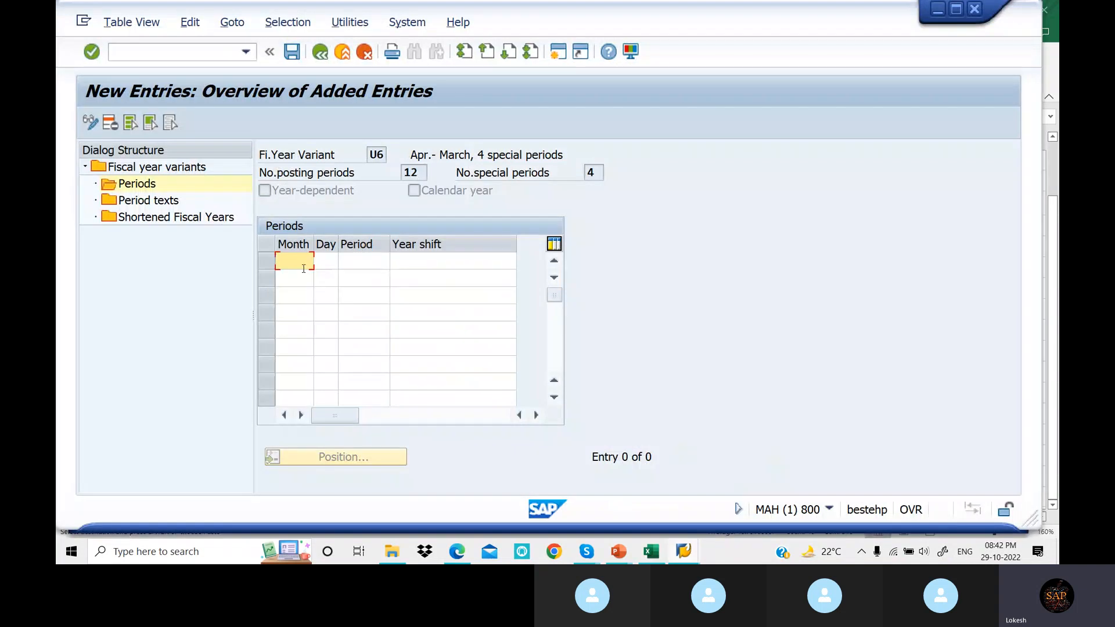
{"action": "key", "text": "ctrl+v"}
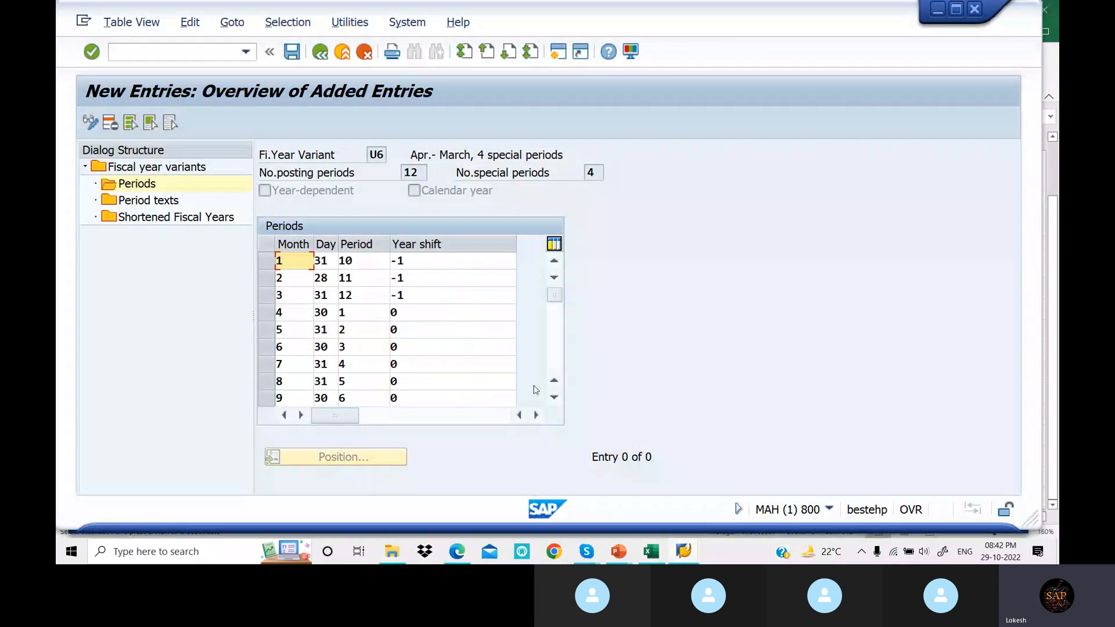
{"action": "left_click", "coordinate": [555, 398]}
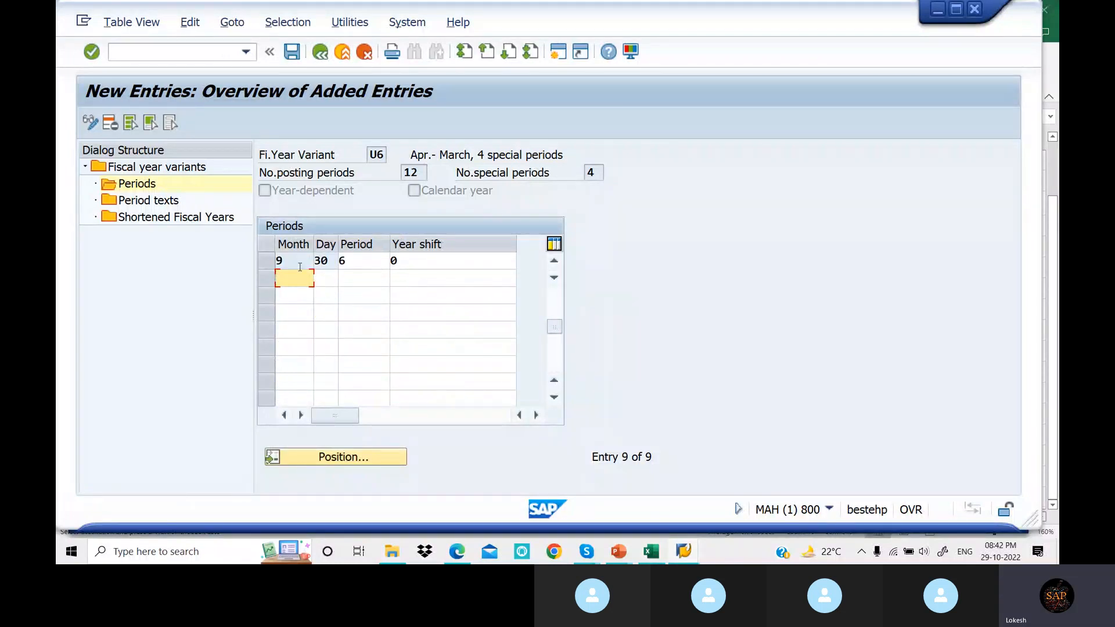
- Switch back to Excel and copy only the Month, Day, Period and Year Shift values for months 10 to 12
{"action": "left_click", "coordinate": [662, 558]}
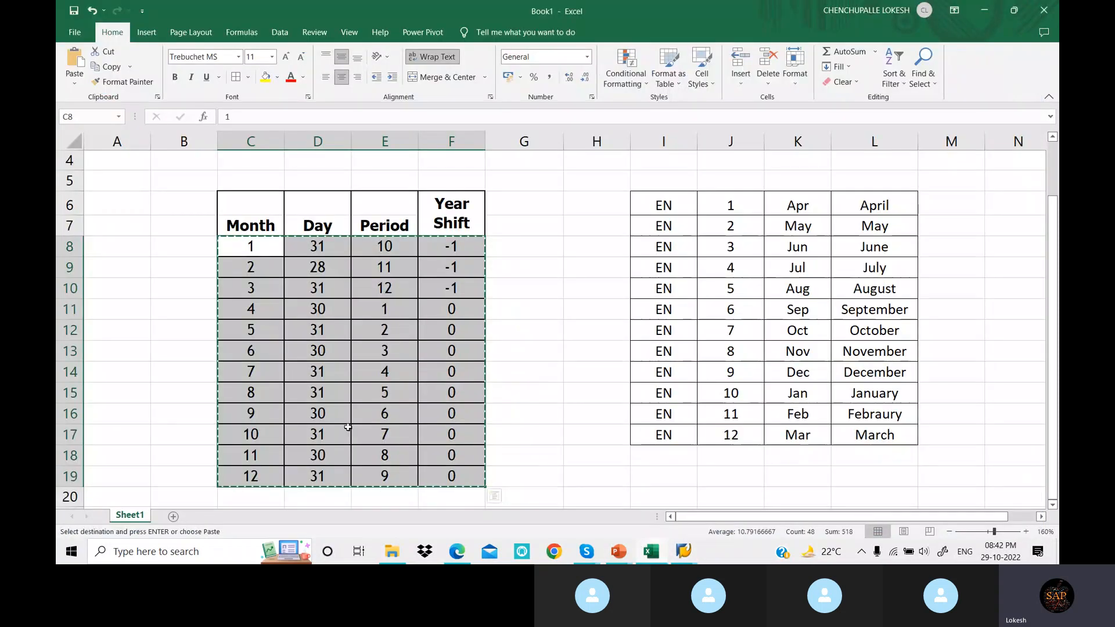
{"action": "left_click", "coordinate": [290, 420]}
{"action": "left_click_drag", "start_coordinate": [261, 436], "coordinate": [447, 476]}
{"action": "key", "text": "Escape"}
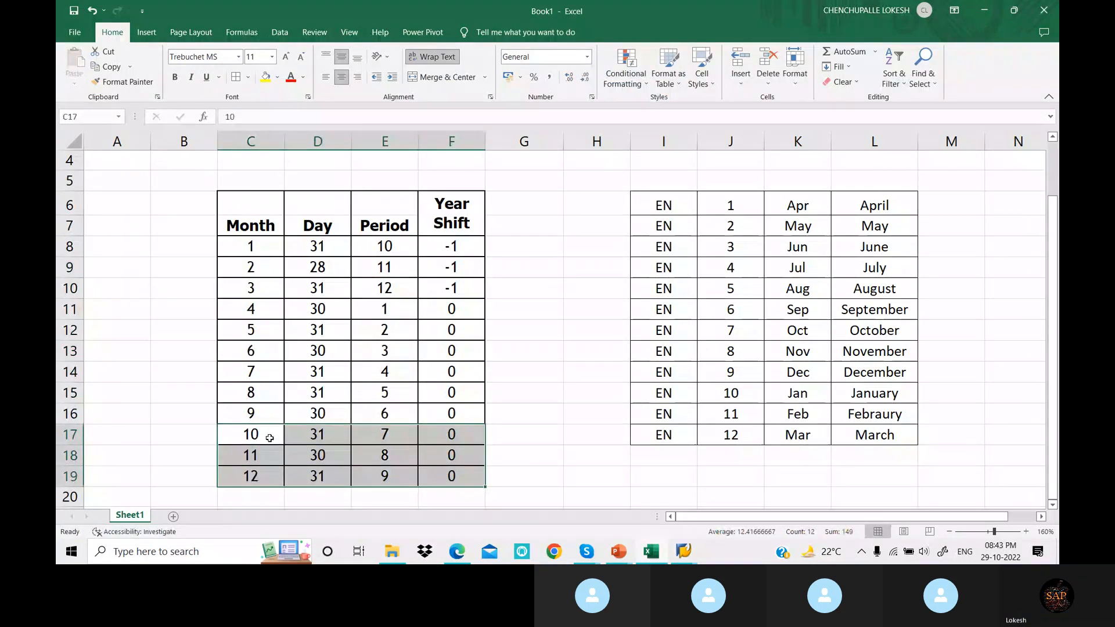
{"action": "left_click", "coordinate": [270, 438]}
{"action": "left_click_drag", "start_coordinate": [270, 438], "coordinate": [474, 480]}
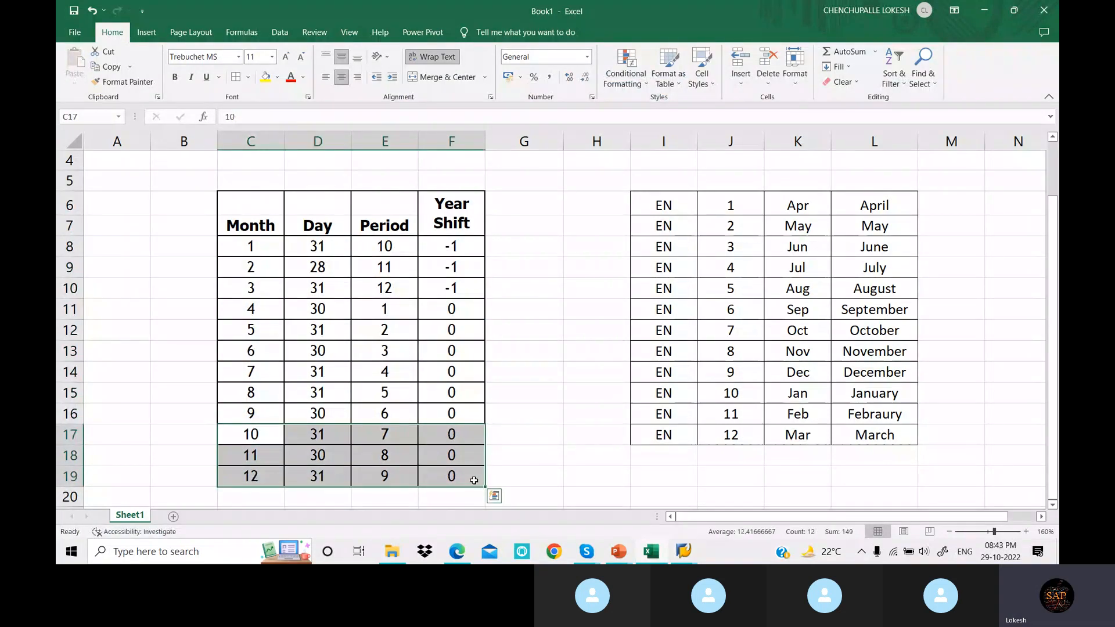
{"action": "key", "text": "ctrl+c"}
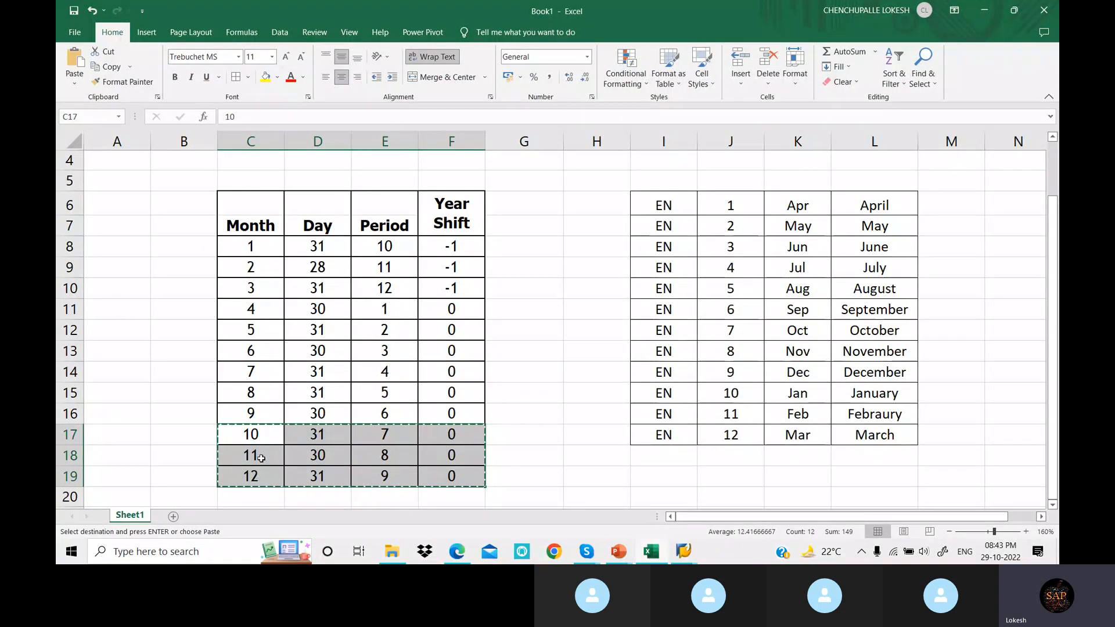
- Paste months 10 to 12 below month 9 in SAP's Periods entries and review the list back to its first entry
{"action": "mouse_move", "coordinate": [683, 551]}
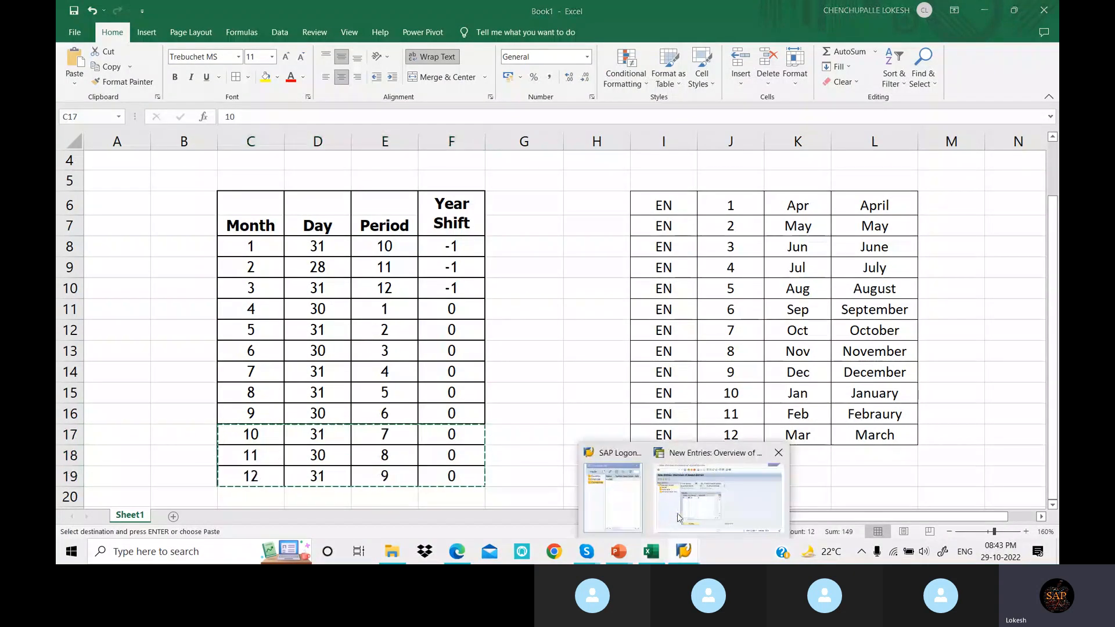
{"action": "left_click", "coordinate": [722, 487]}
{"action": "left_click", "coordinate": [295, 280]}
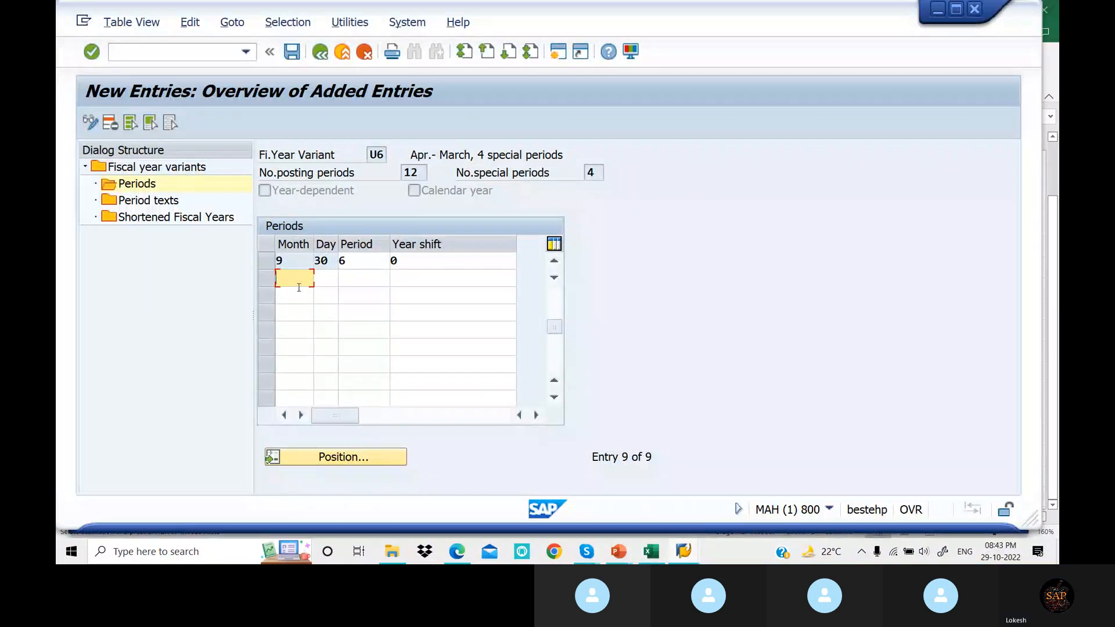
{"action": "key", "text": "ctrl+v"}
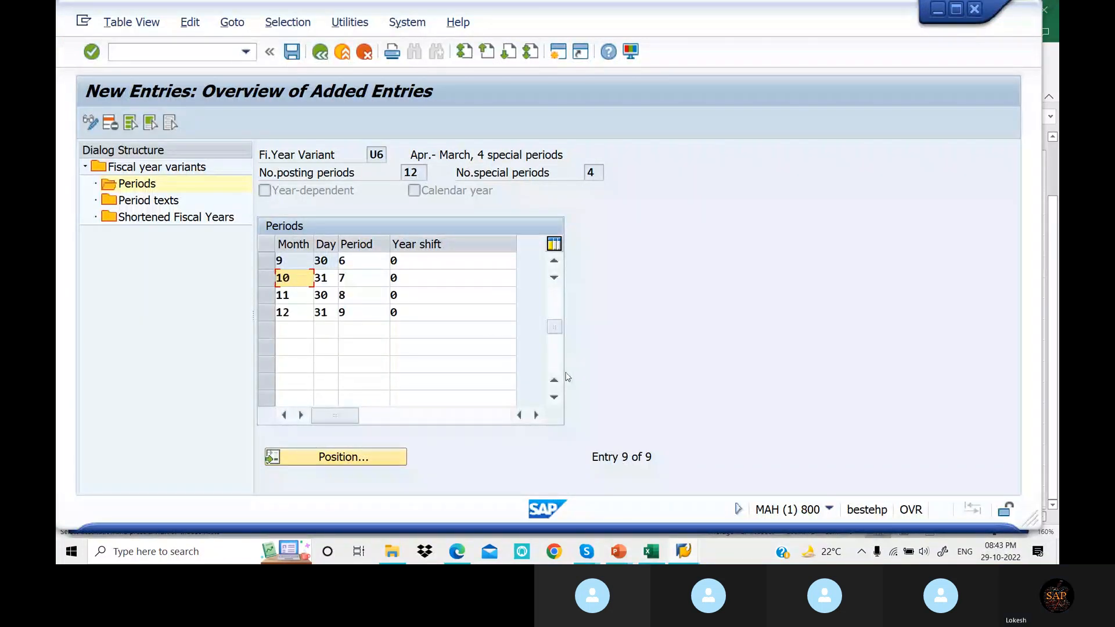
{"action": "left_click", "coordinate": [555, 278]}
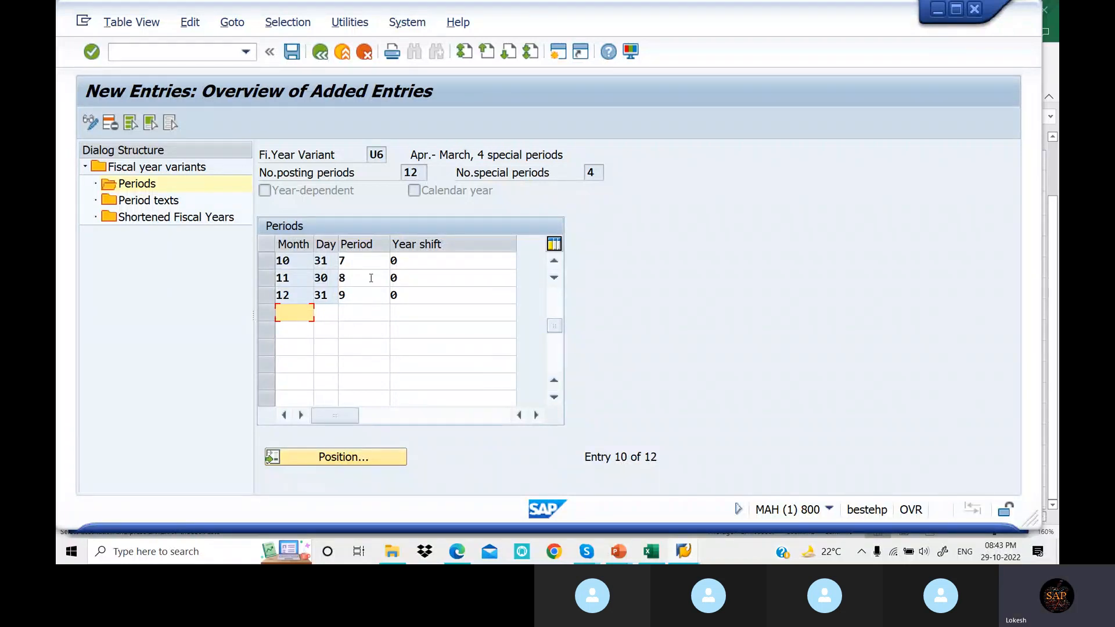
{"action": "left_click", "coordinate": [554, 279]}
{"action": "left_click_drag", "start_coordinate": [557, 329], "coordinate": [558, 281]}
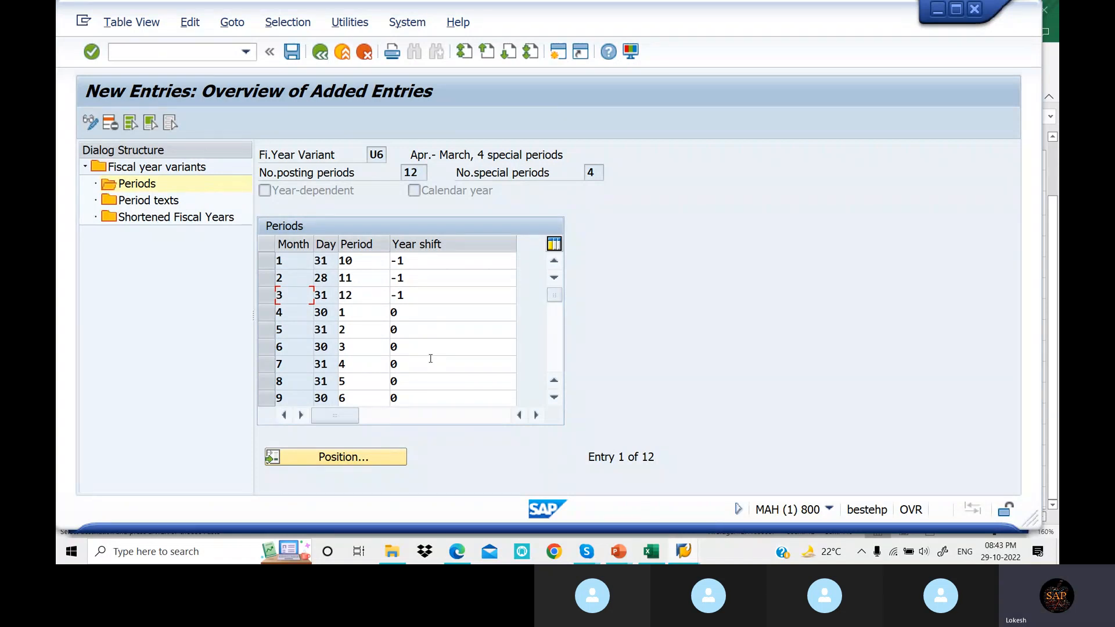
- Open new entries in the Period texts of variant U6 and widen the Txt column slightly
{"action": "double_click", "coordinate": [149, 201]}
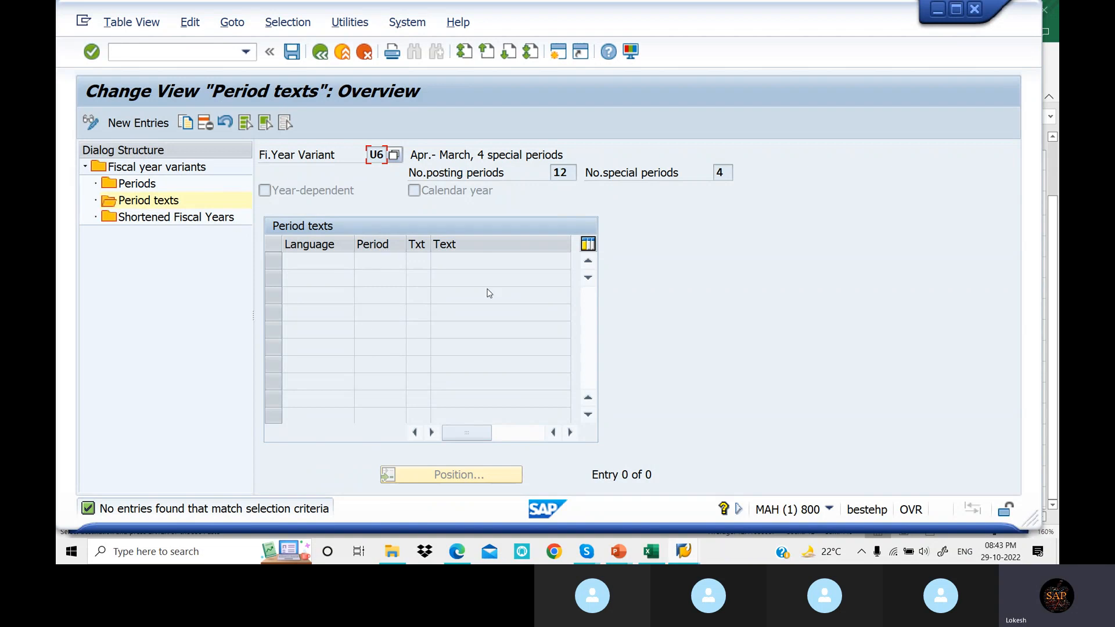
{"action": "left_click", "coordinate": [153, 128]}
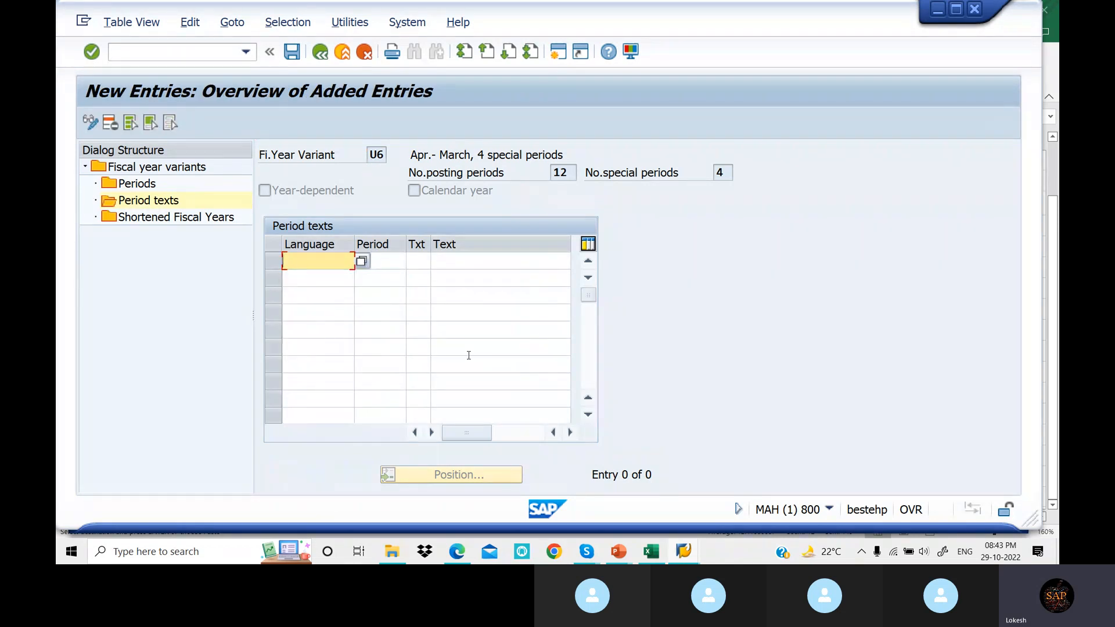
{"action": "left_click_drag", "start_coordinate": [430, 261], "coordinate": [444, 261]}
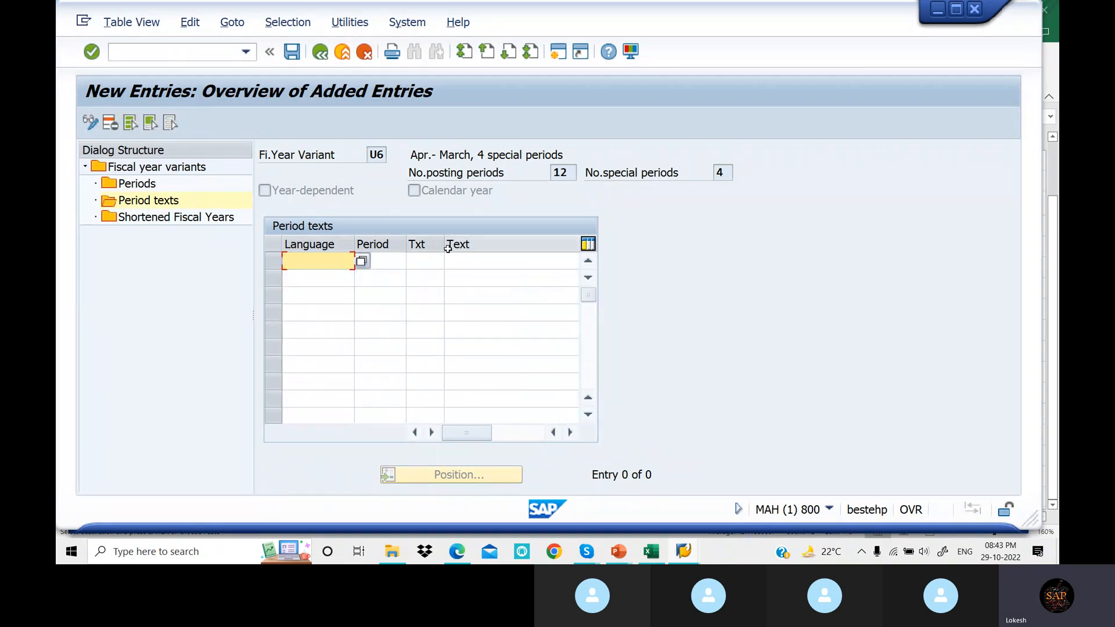
- Copy the twelve EN period text rows from Excel and paste them into U6's Period texts in SAP, filling periods 1 to 10
{"action": "left_click", "coordinate": [651, 552]}
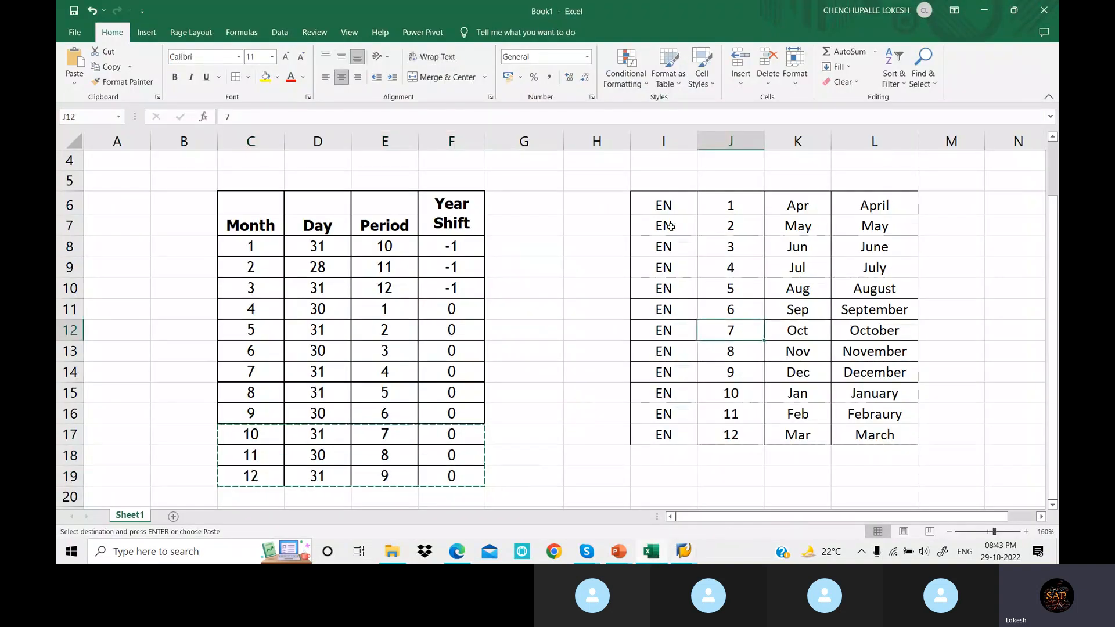
{"action": "left_click_drag", "start_coordinate": [663, 205], "coordinate": [880, 436]}
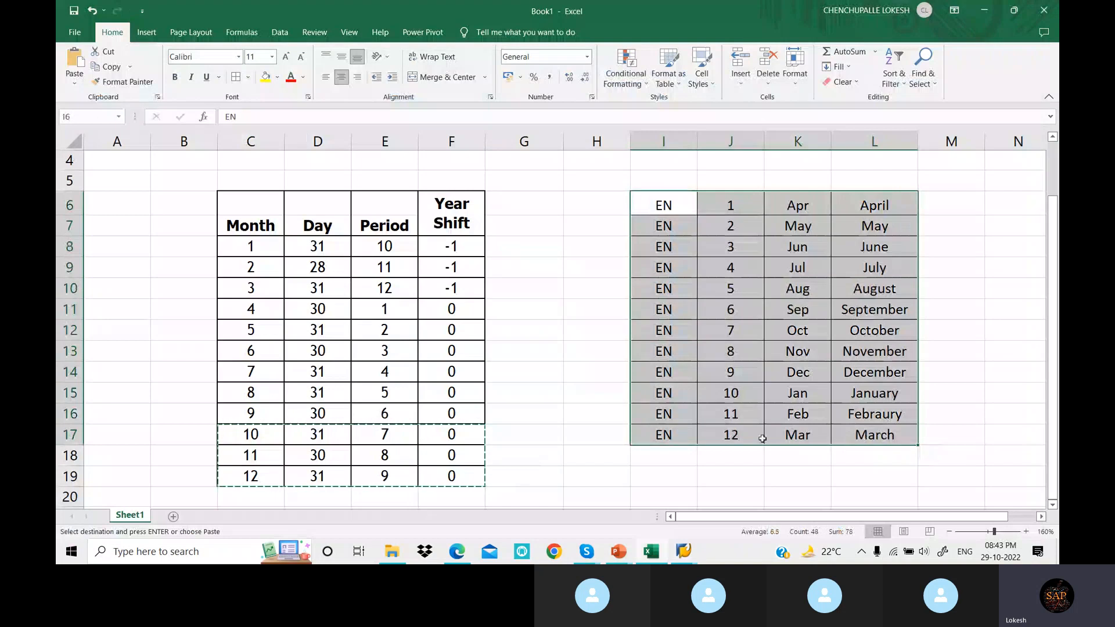
{"action": "key", "text": "ctrl+c"}
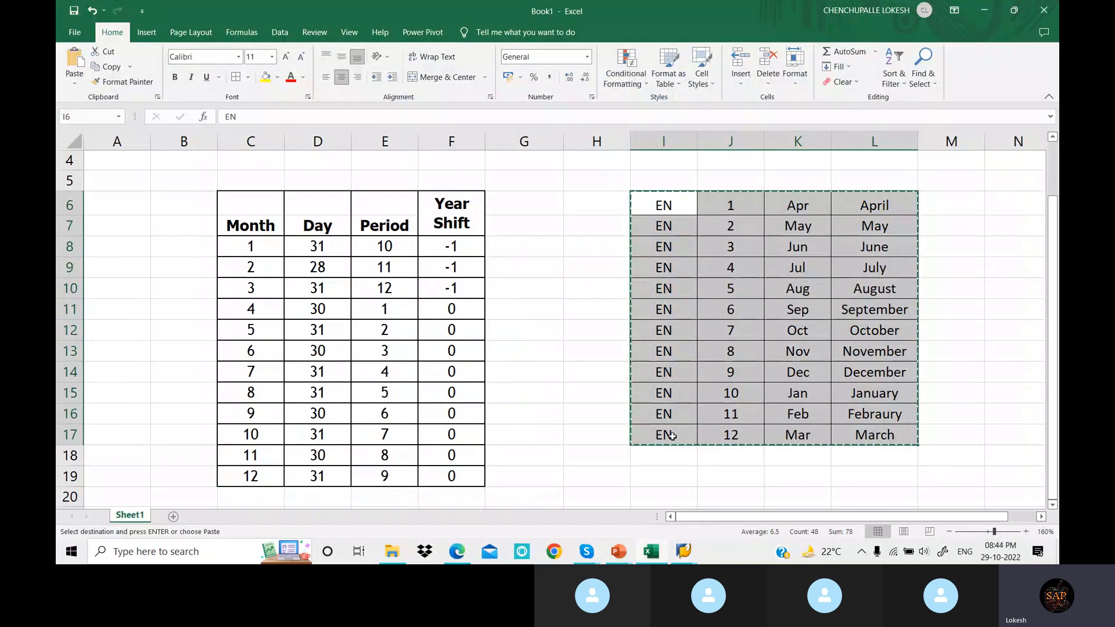
{"action": "left_click", "coordinate": [683, 552]}
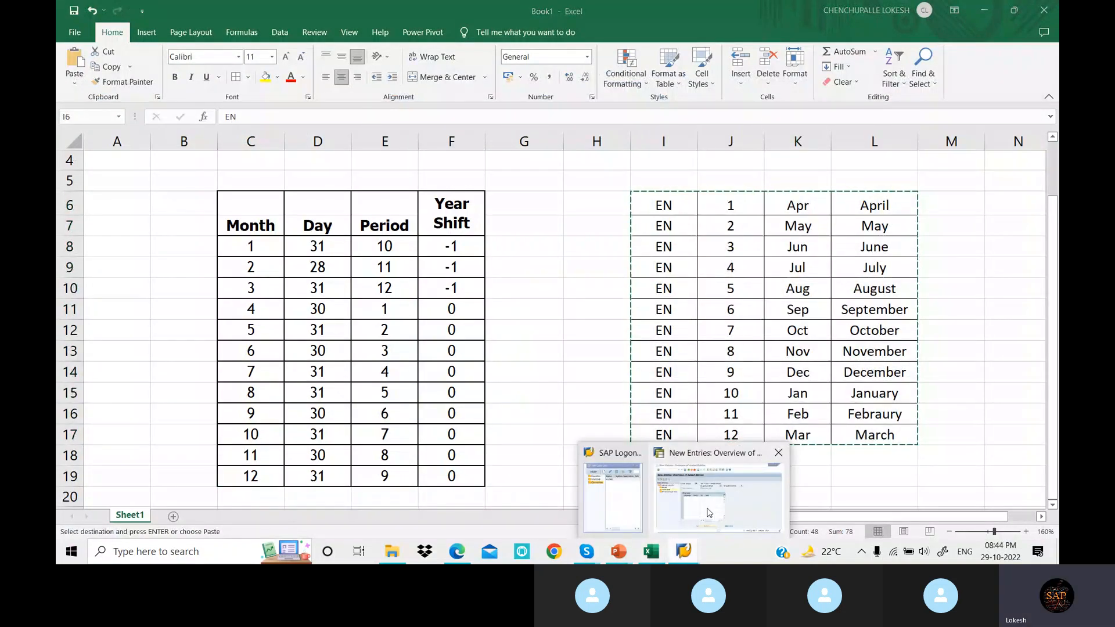
{"action": "left_click", "coordinate": [703, 524]}
{"action": "key", "text": "ctrl+v"}
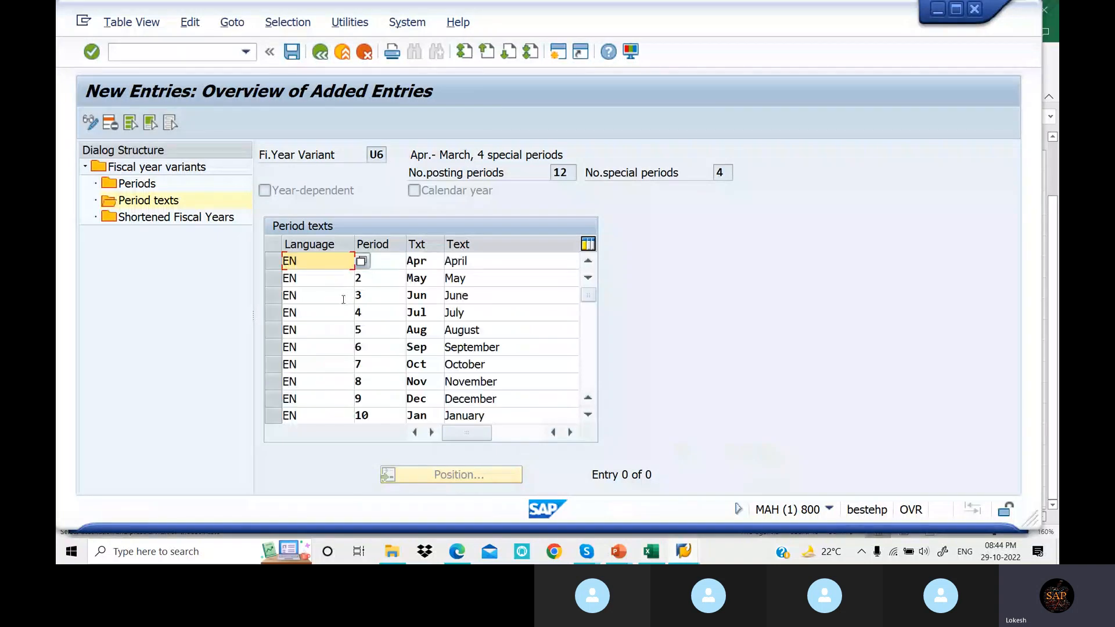
- Leave free rows below period 10 in Period texts, then switch to Excel and copy only the rows for periods 11 and 12
{"action": "left_click", "coordinate": [590, 413]}
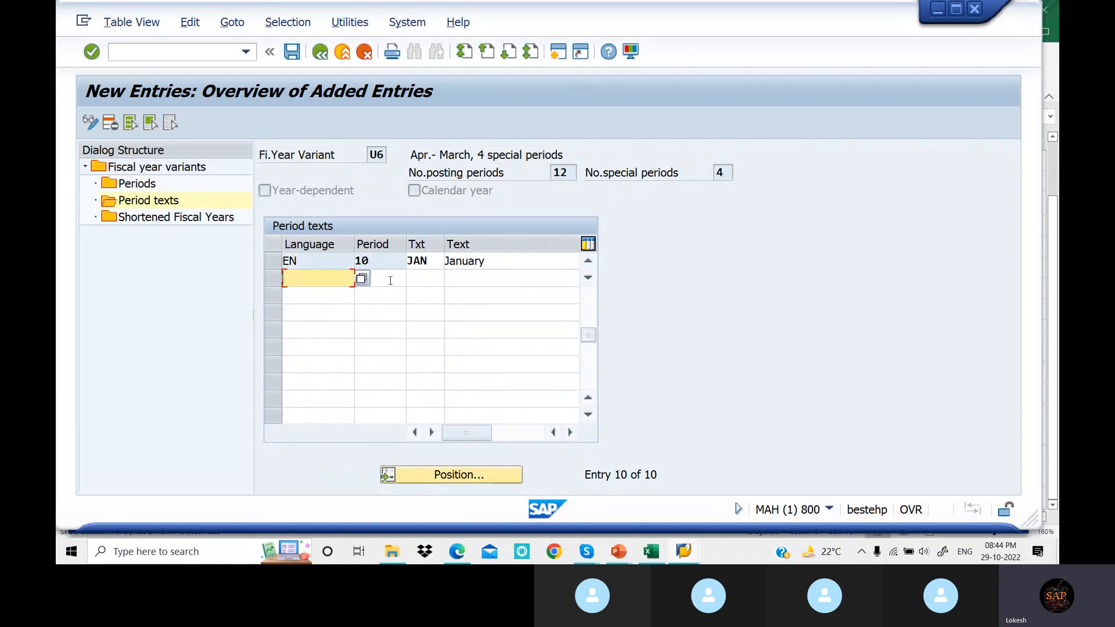
{"action": "left_click", "coordinate": [371, 263]}
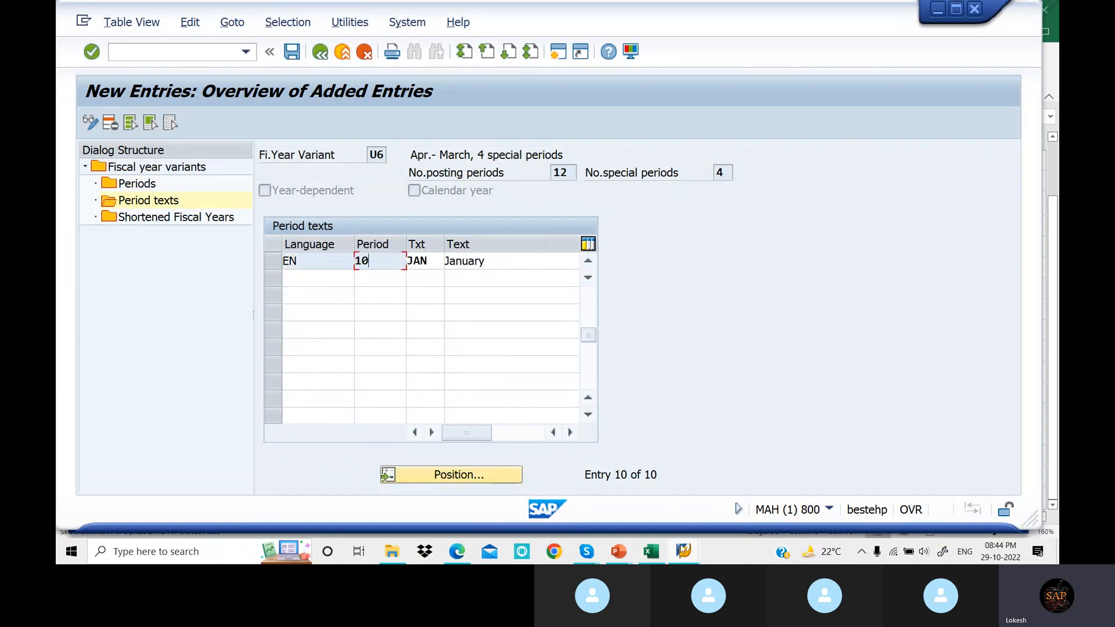
{"action": "left_click", "coordinate": [652, 552]}
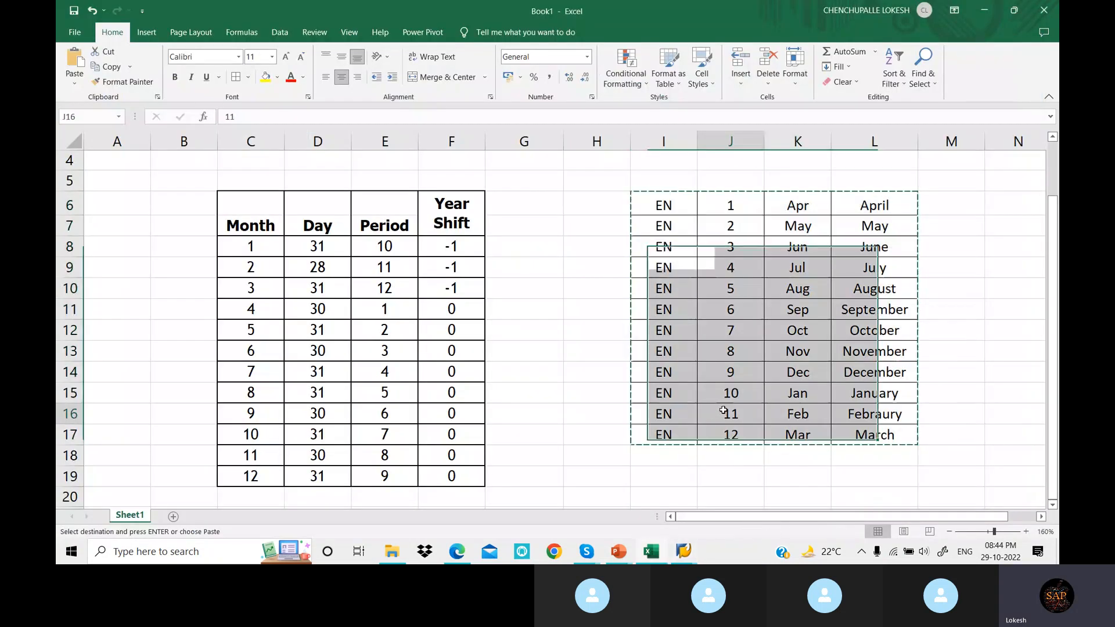
{"action": "left_click", "coordinate": [719, 420]}
{"action": "key", "text": "ctrl+c"}
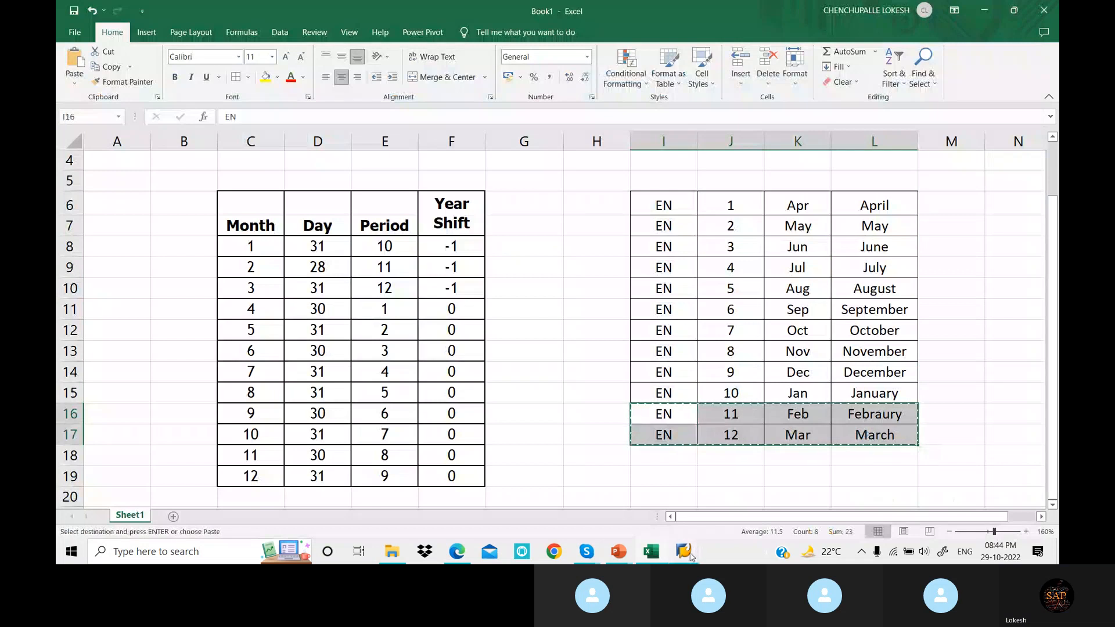
- Paste periods 11 and 12 below period 10 in SAP's Period texts, review the list from period 1, and save the entries
{"action": "mouse_move", "coordinate": [689, 550]}
{"action": "left_click", "coordinate": [712, 502]}
{"action": "left_click", "coordinate": [342, 279]}
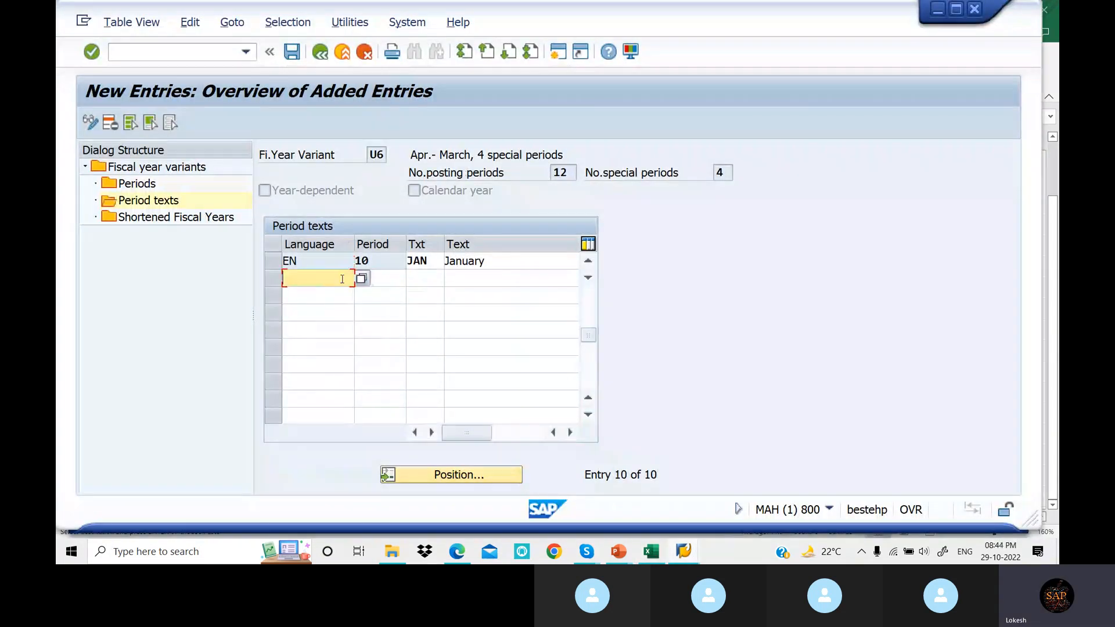
{"action": "key", "text": "ctrl+v"}
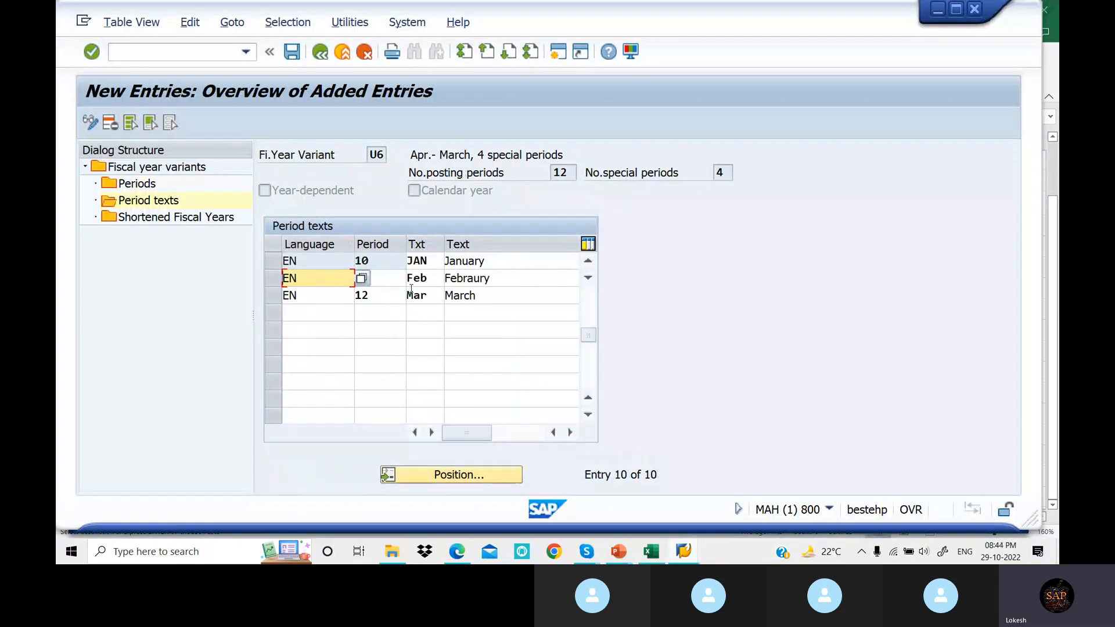
{"action": "left_click_drag", "start_coordinate": [591, 336], "coordinate": [589, 295]}
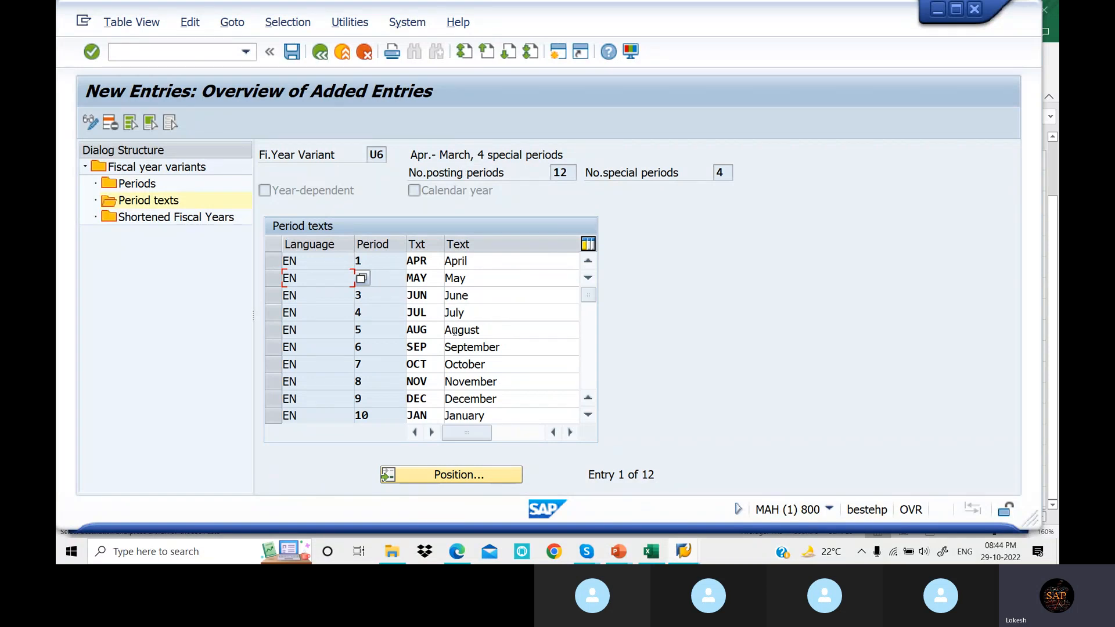
{"action": "left_click", "coordinate": [291, 51]}
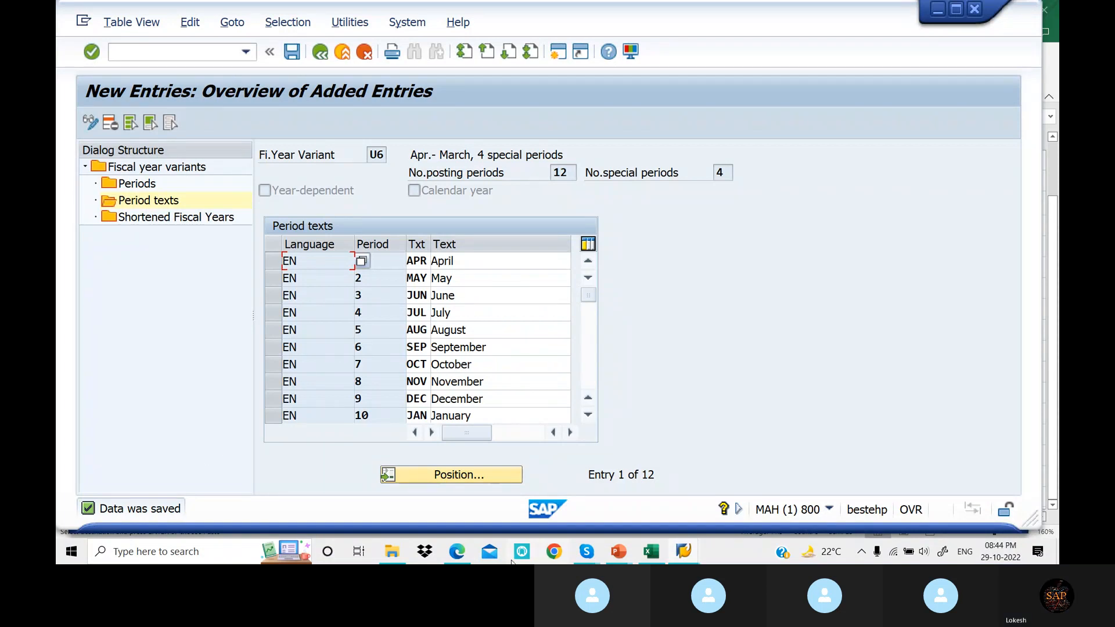
- Switch to the Global Setting configuration PDF in Edge and find the section on assigning the company code to the fiscal year
{"action": "left_click", "coordinate": [463, 555]}
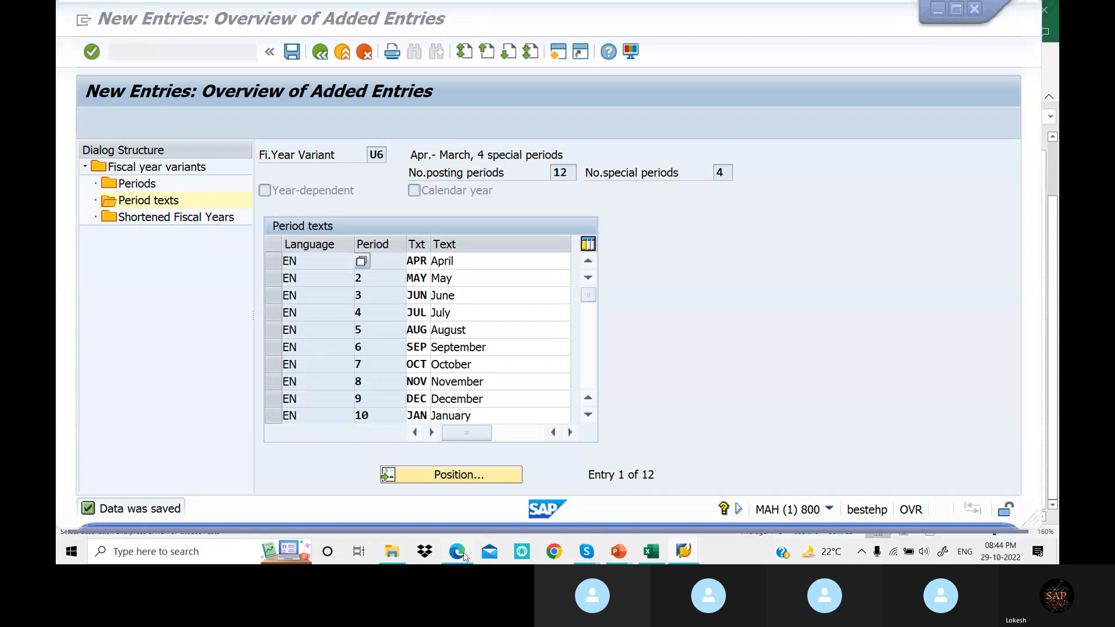
{"action": "scroll", "coordinate": [511, 294], "scroll_direction": "down", "scroll_amount": 5}
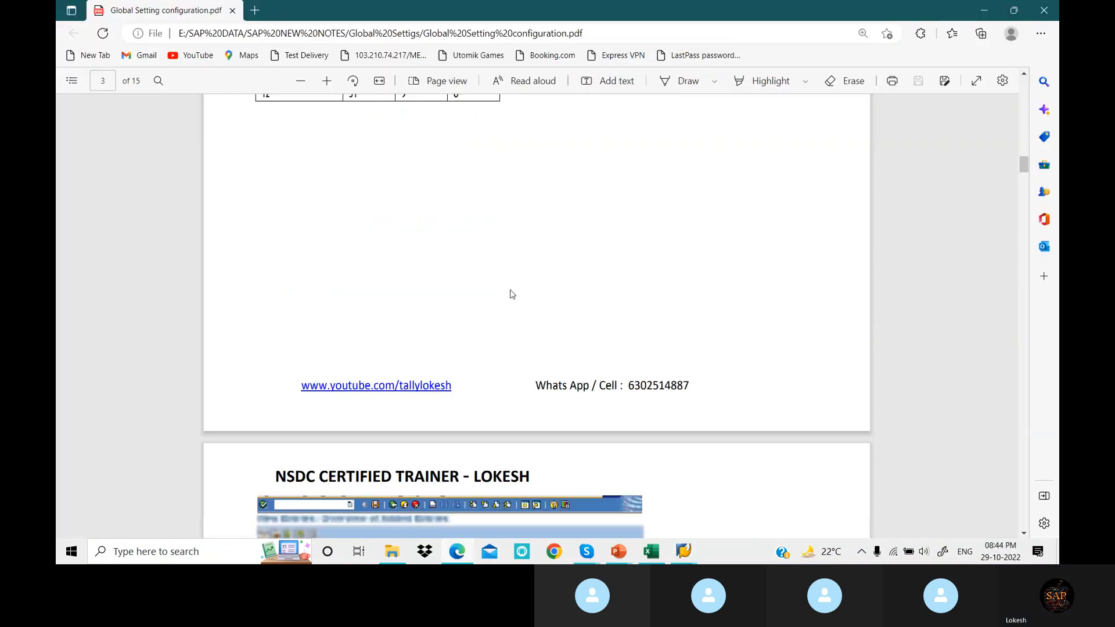
{"action": "scroll", "coordinate": [511, 294], "scroll_direction": "down", "scroll_amount": 8}
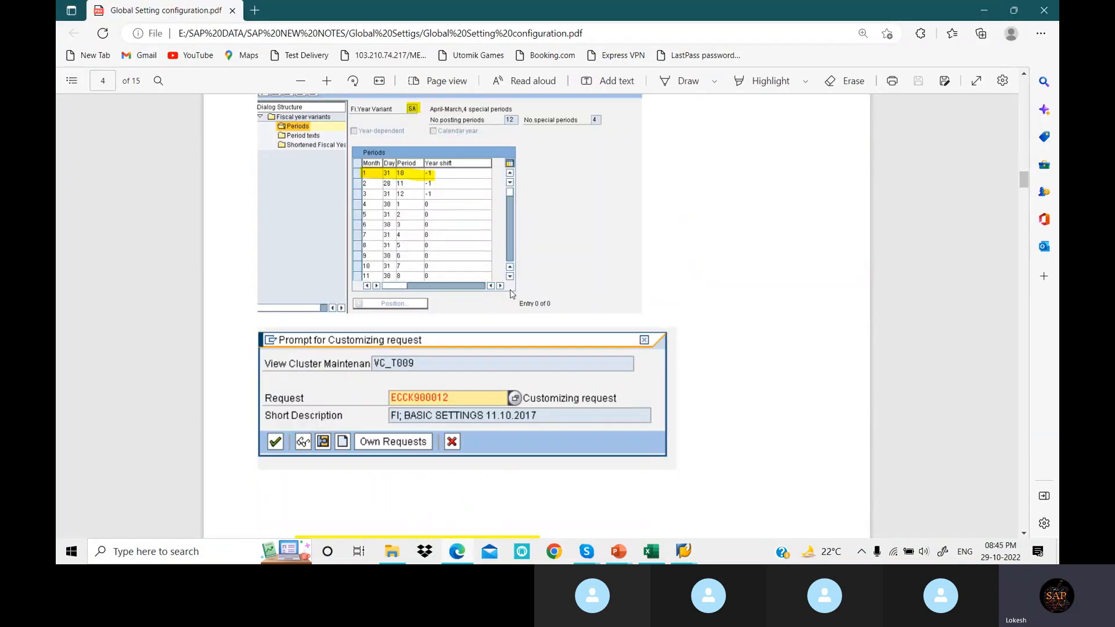
{"action": "scroll", "coordinate": [512, 294], "scroll_direction": "down", "scroll_amount": 5}
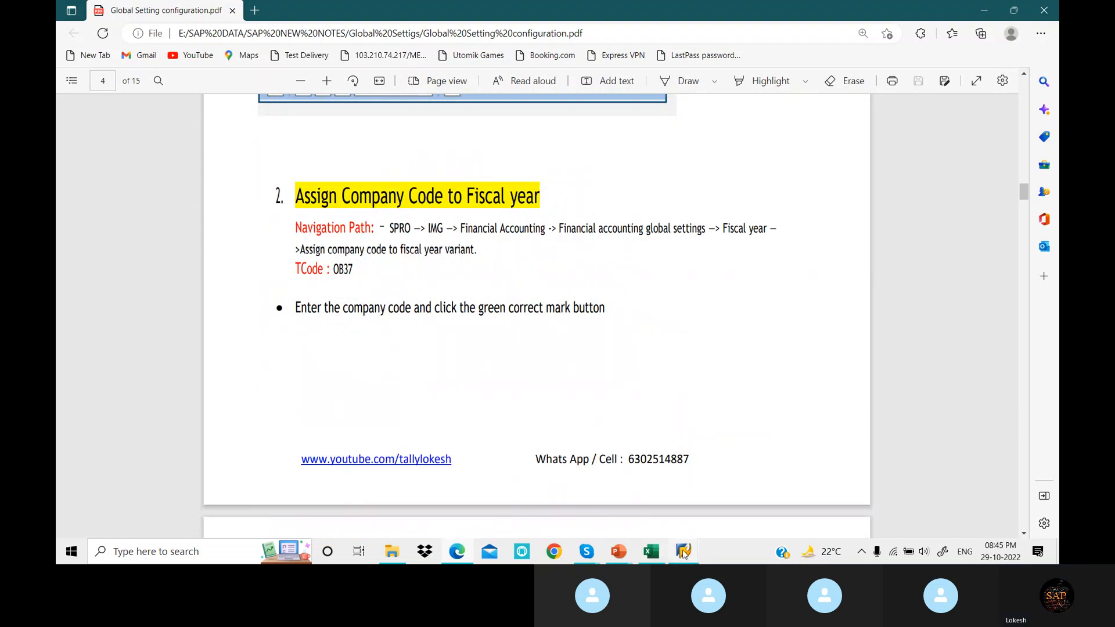
- Switch back to SAP and leave U6's Period texts, returning to the Fiscal year variants overview
{"action": "mouse_move", "coordinate": [684, 552]}
{"action": "left_click", "coordinate": [716, 493]}
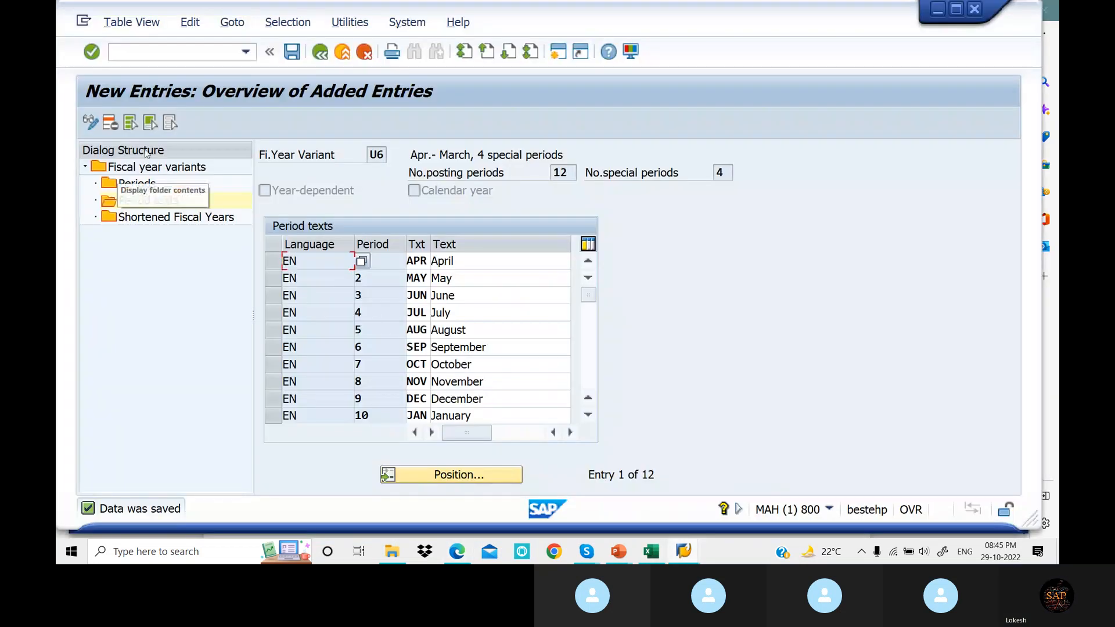
{"action": "left_click", "coordinate": [321, 53]}
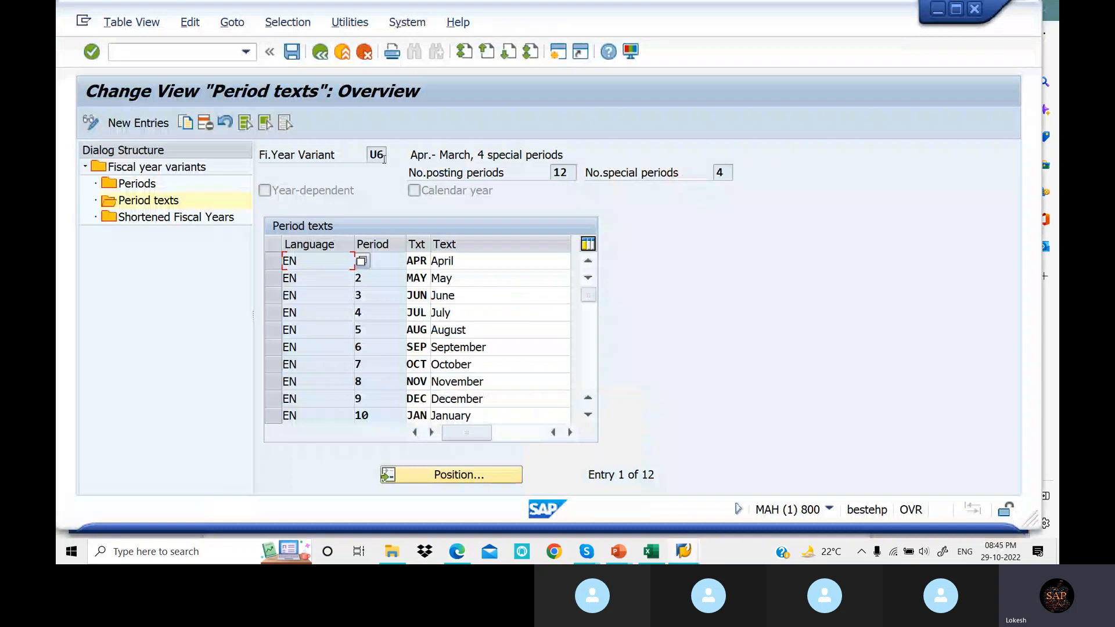
{"action": "left_click", "coordinate": [450, 476]}
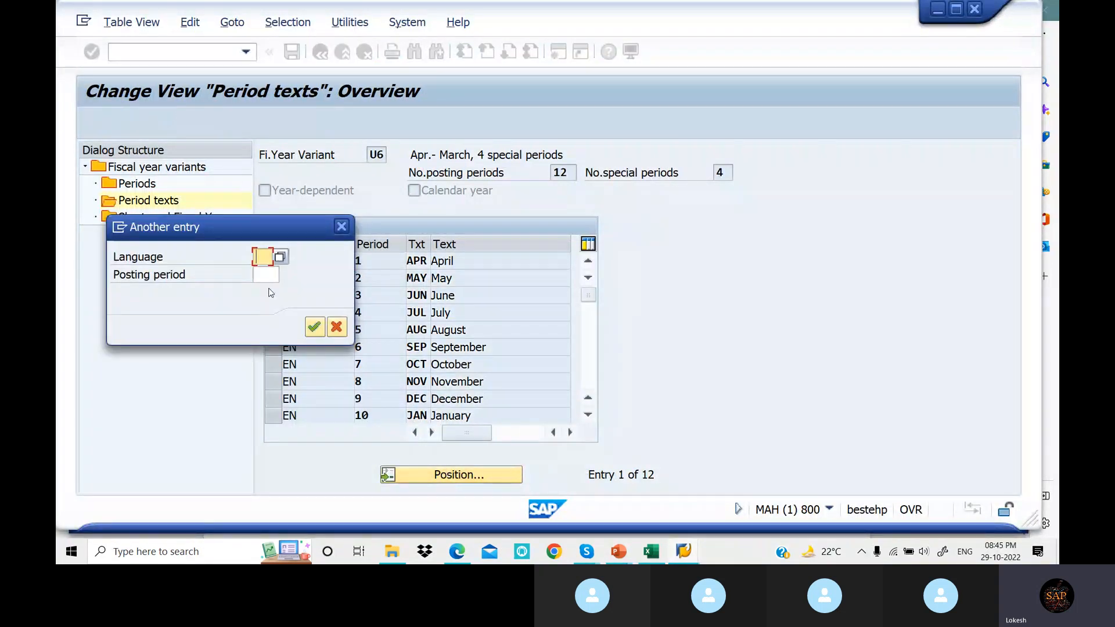
{"action": "left_click", "coordinate": [341, 230]}
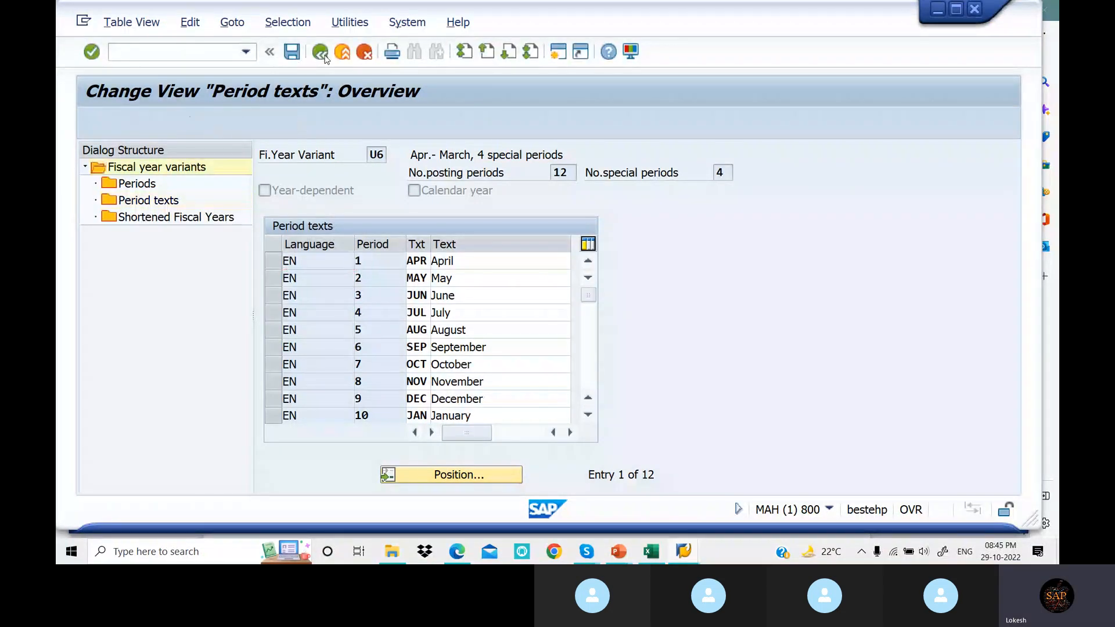
{"action": "left_click", "coordinate": [323, 55]}
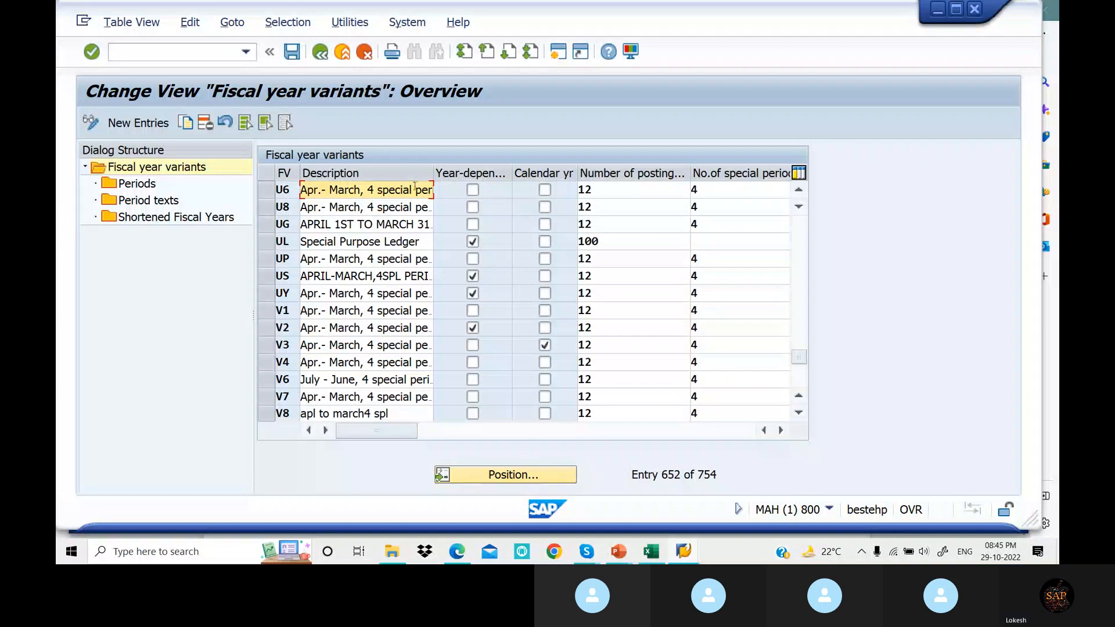
- Check the transaction code for assigning a company code to a fiscal year variant in the PDF notes, and return to SAP
{"action": "left_click", "coordinate": [229, 57]}
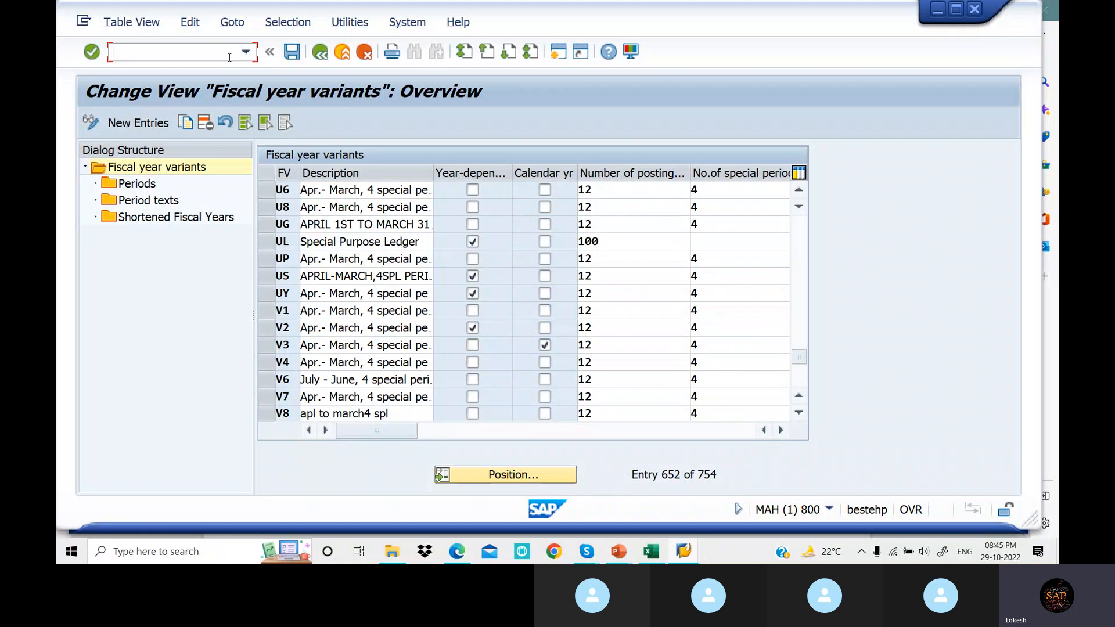
{"action": "left_click", "coordinate": [467, 550]}
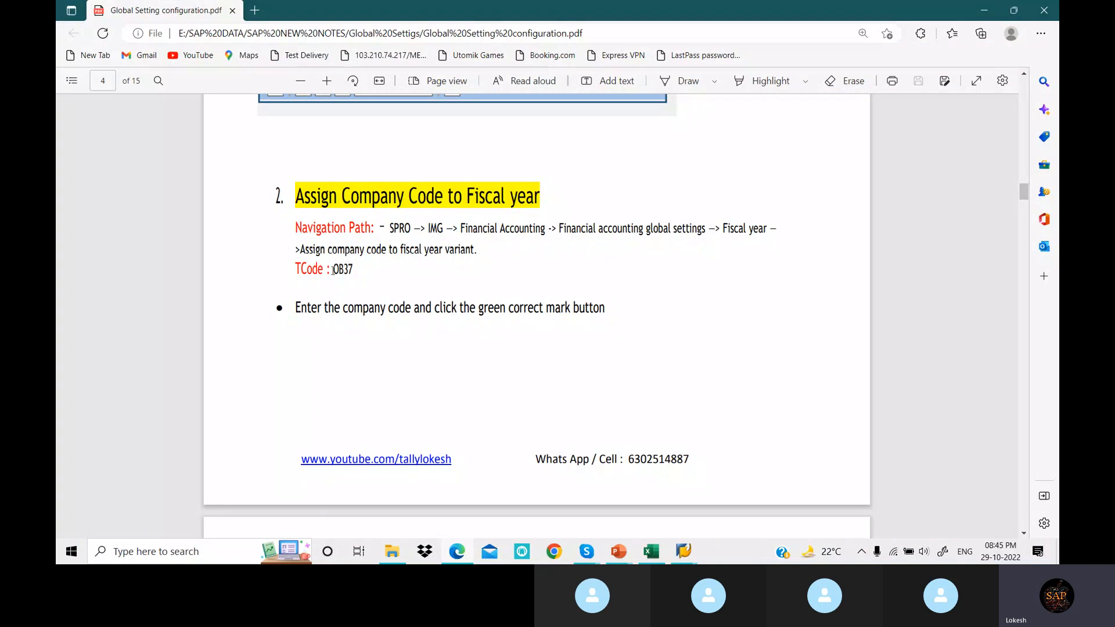
{"action": "mouse_move", "coordinate": [683, 550]}
{"action": "left_click", "coordinate": [697, 523]}
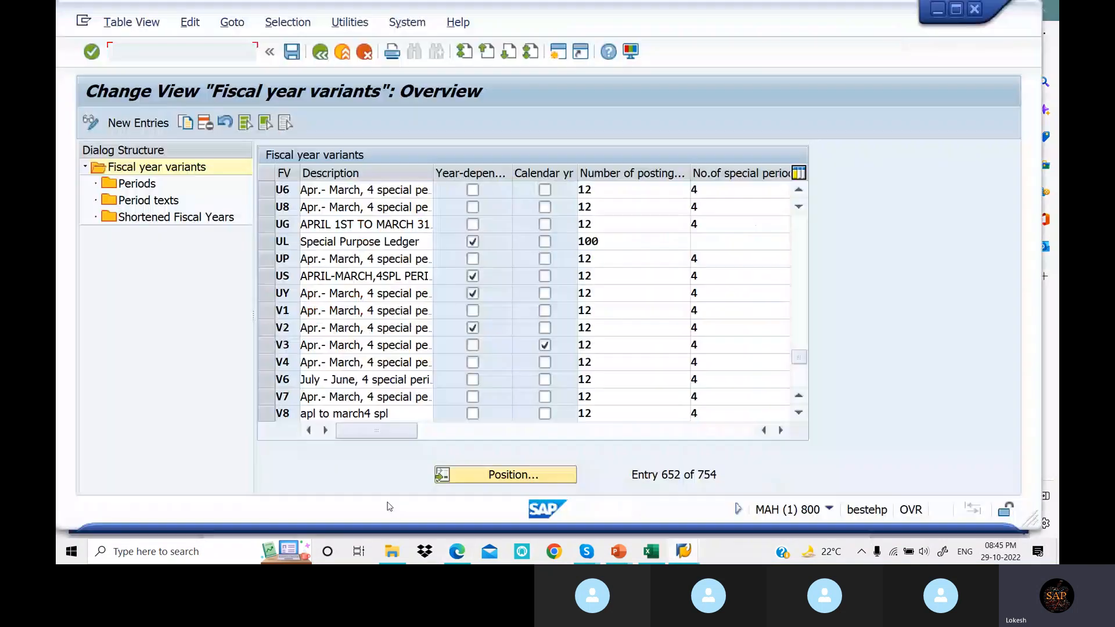
- Run transaction /NOB37 to open the company code to fiscal year variant assignment overview
{"action": "left_click", "coordinate": [161, 57]}
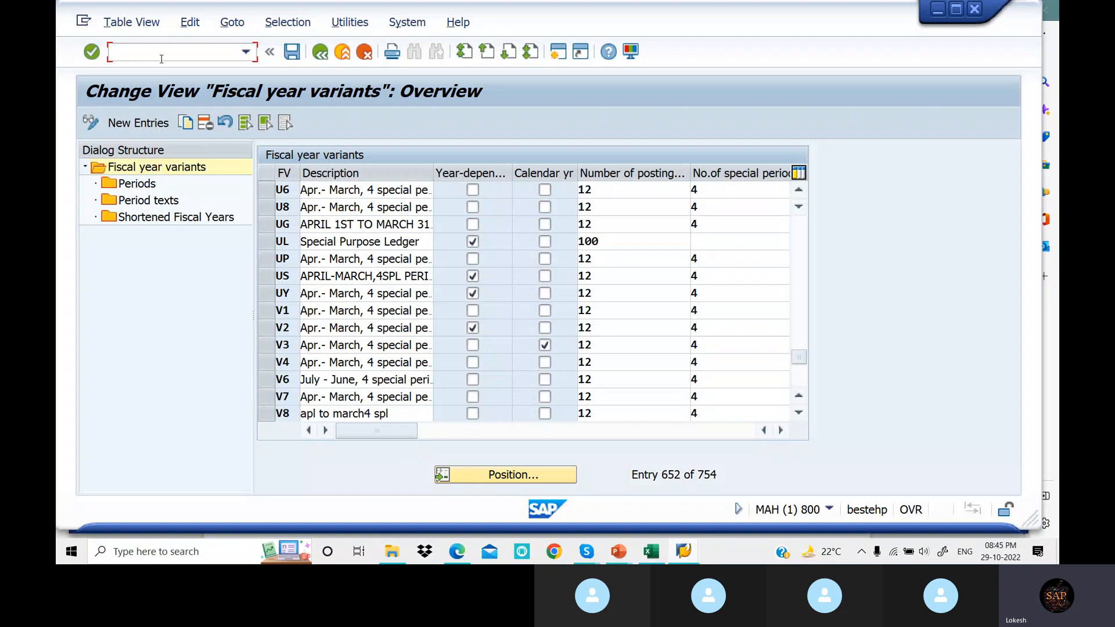
{"action": "type", "text": "/"}
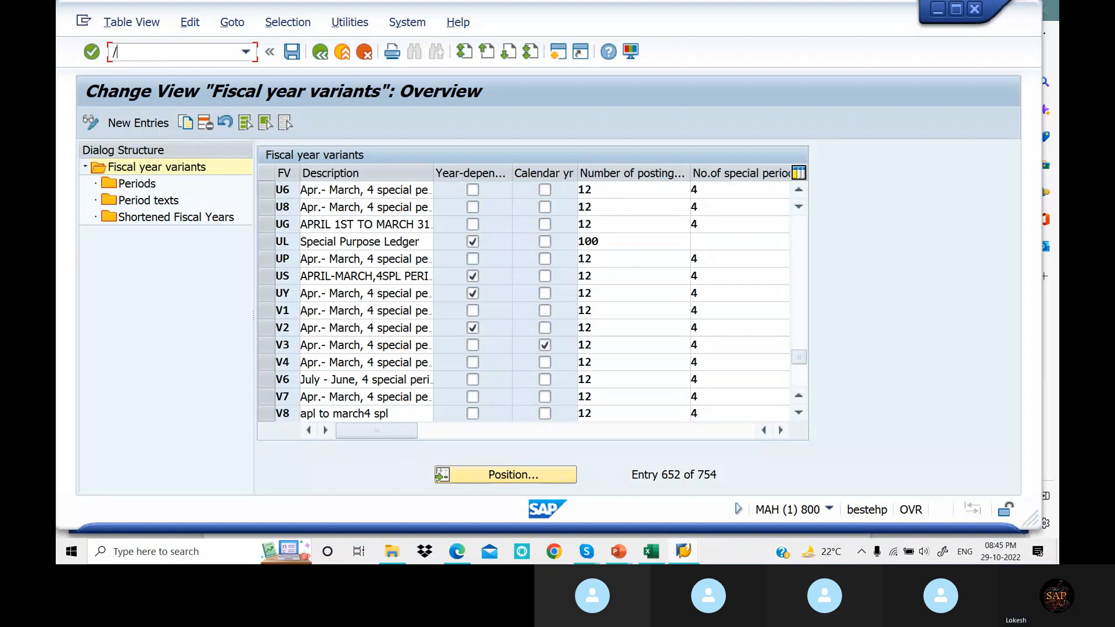
{"action": "type", "text": "NOB"}
{"action": "left_click", "coordinate": [457, 551]}
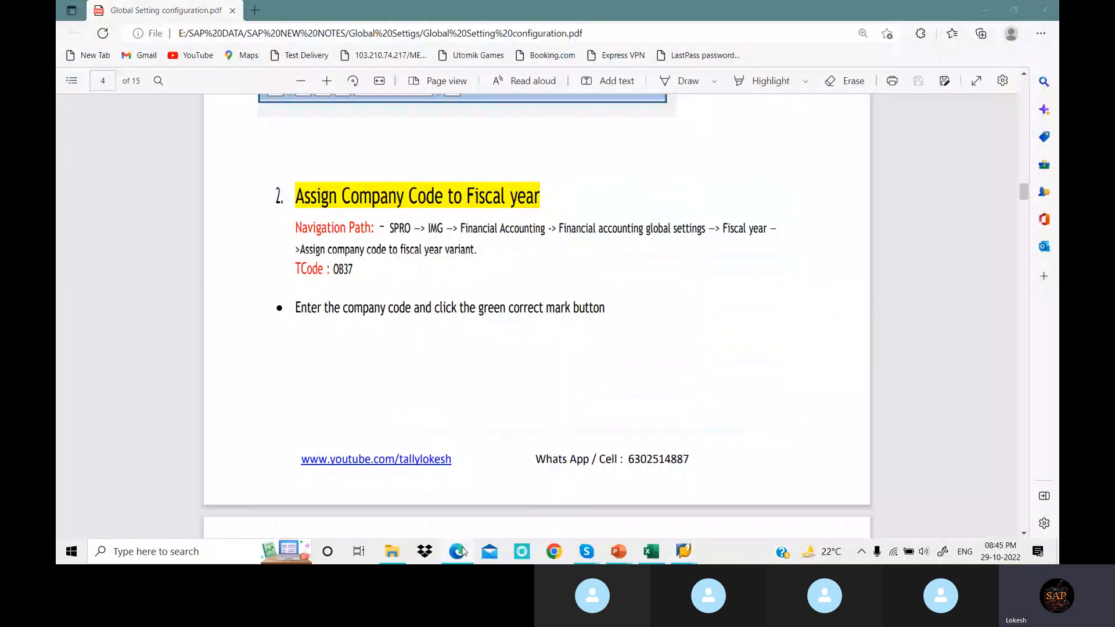
{"action": "left_click", "coordinate": [458, 551]}
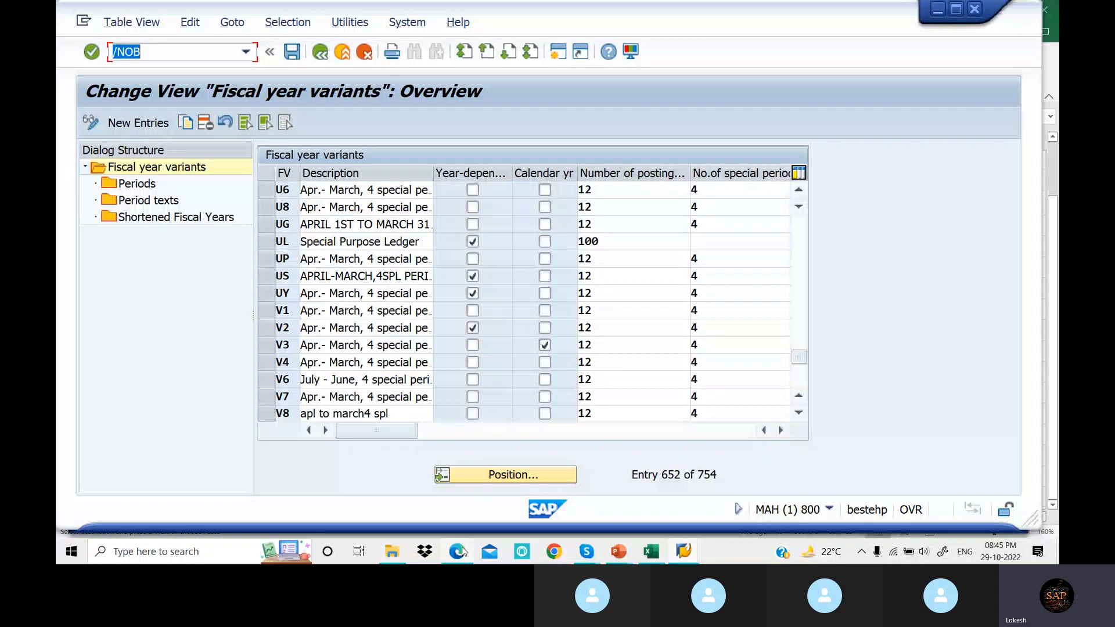
{"action": "key", "text": "Right"}
{"action": "type", "text": "37"}
{"action": "left_click_drag", "start_coordinate": [124, 54], "coordinate": [164, 46]}
{"action": "left_click", "coordinate": [168, 55]}
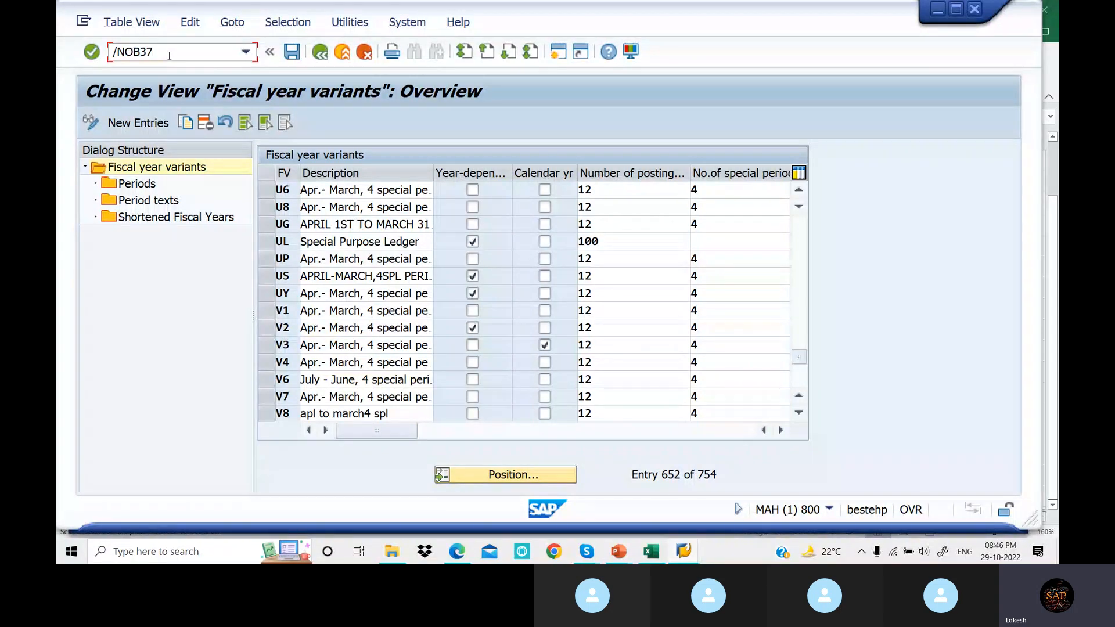
{"action": "key", "text": "Return"}
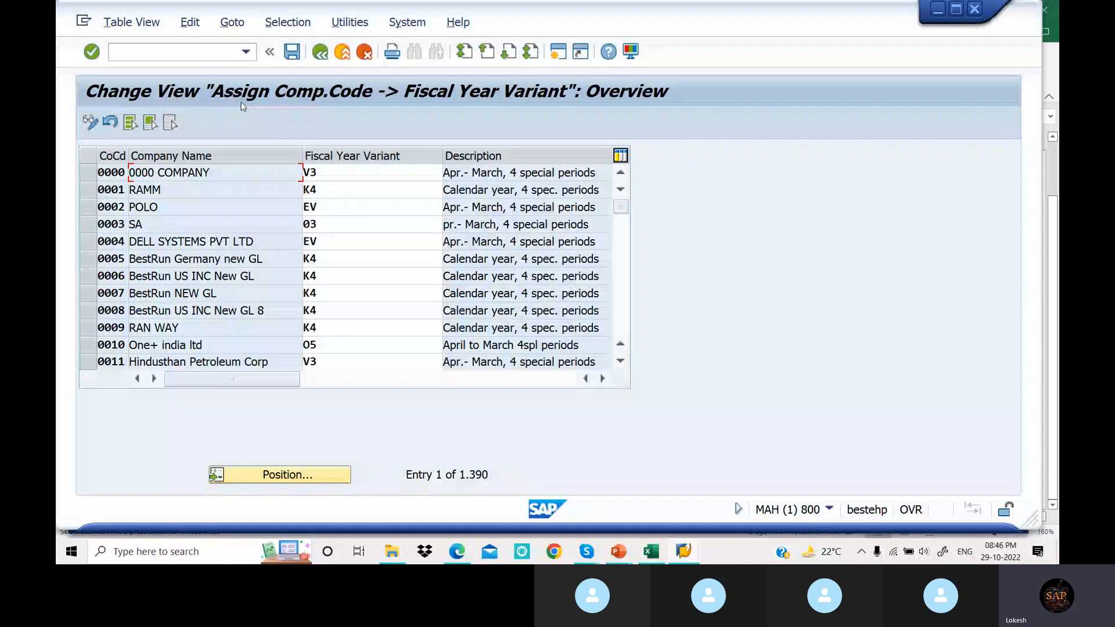
- Position the company code assignment list at company code OPP5
{"action": "left_click", "coordinate": [322, 475]}
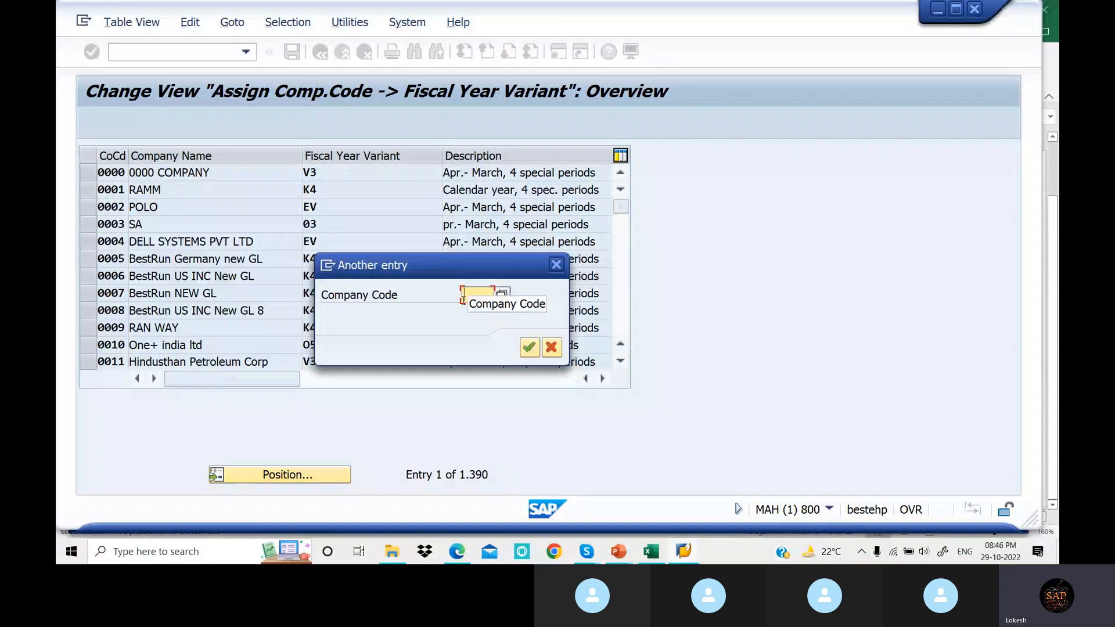
{"action": "type", "text": "OP"}
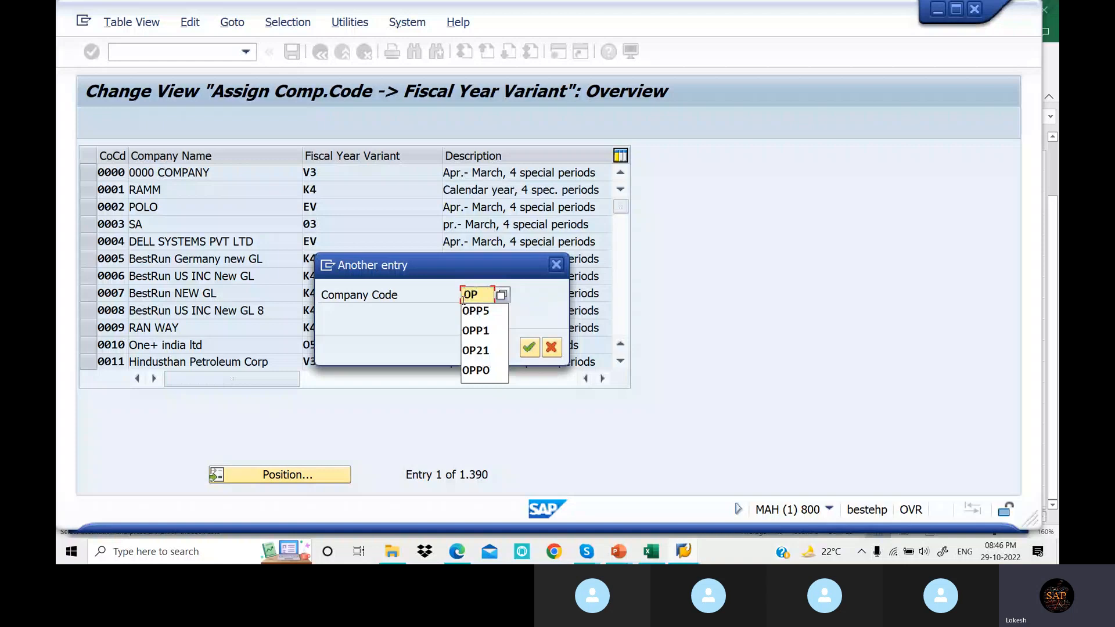
{"action": "left_click", "coordinate": [489, 313]}
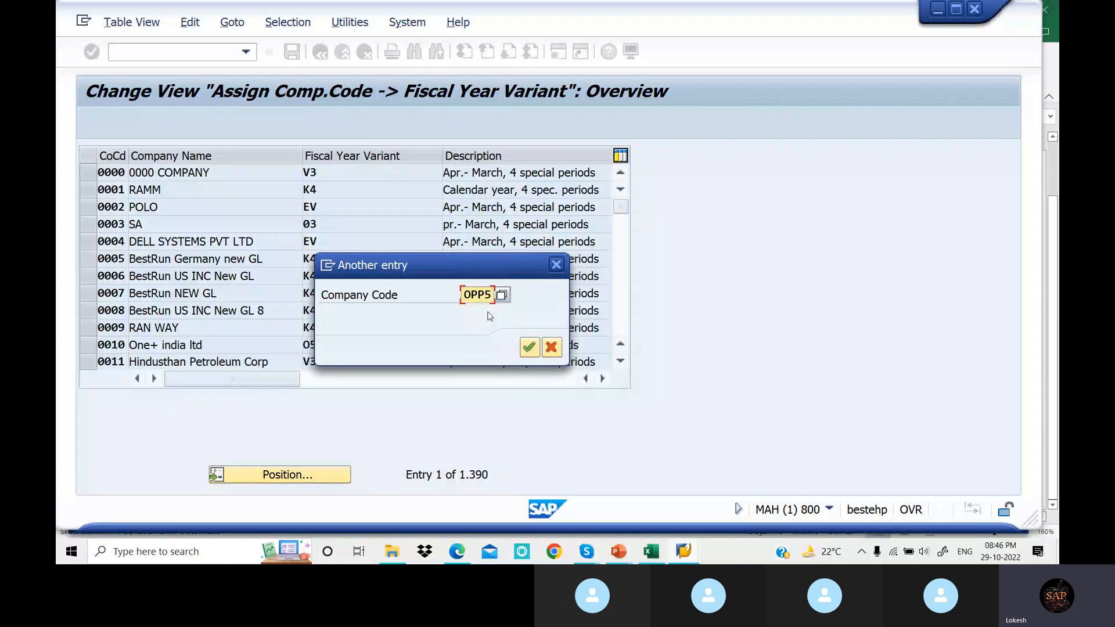
{"action": "left_click", "coordinate": [528, 348]}
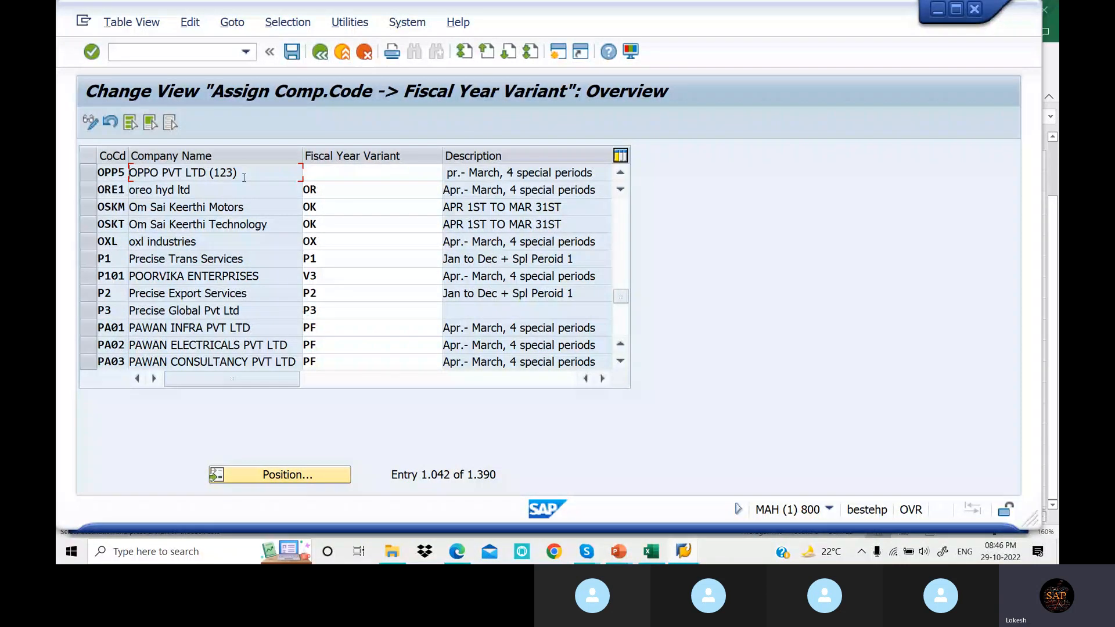
- Assign fiscal year variant U6, Apr.- March with 4 special periods, to company code OPP5
{"action": "left_click", "coordinate": [340, 172]}
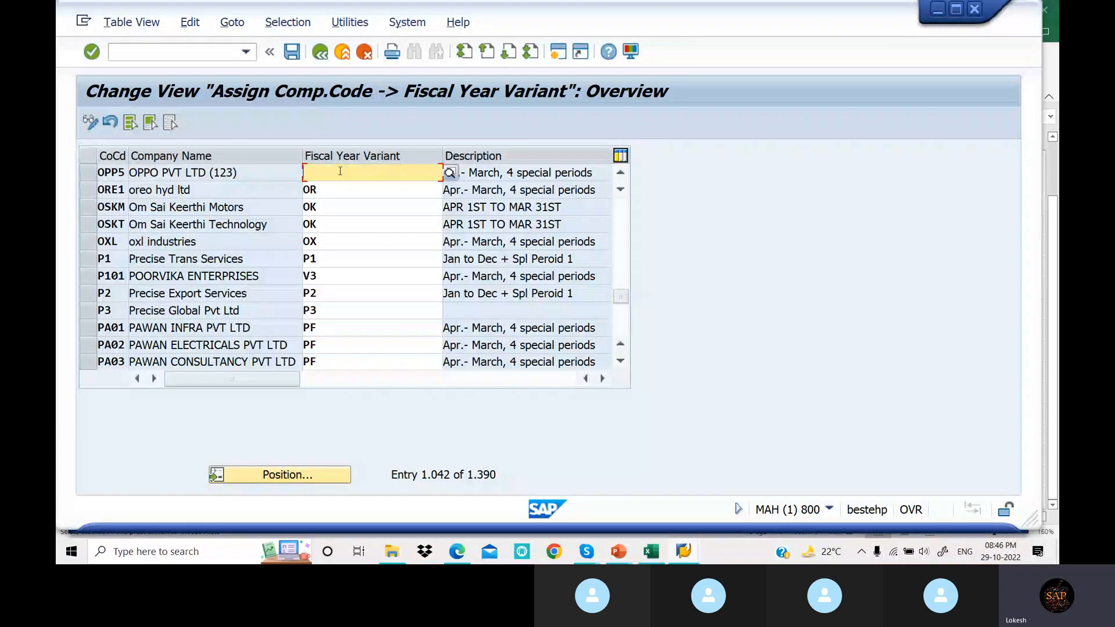
{"action": "type", "text": "U"}
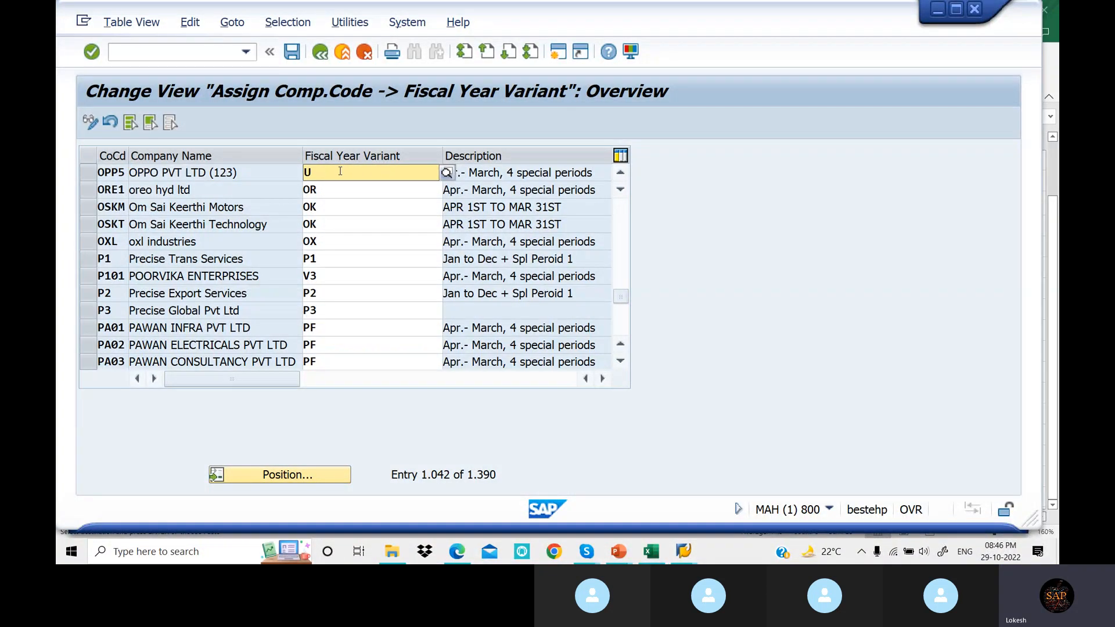
{"action": "type", "text": "6"}
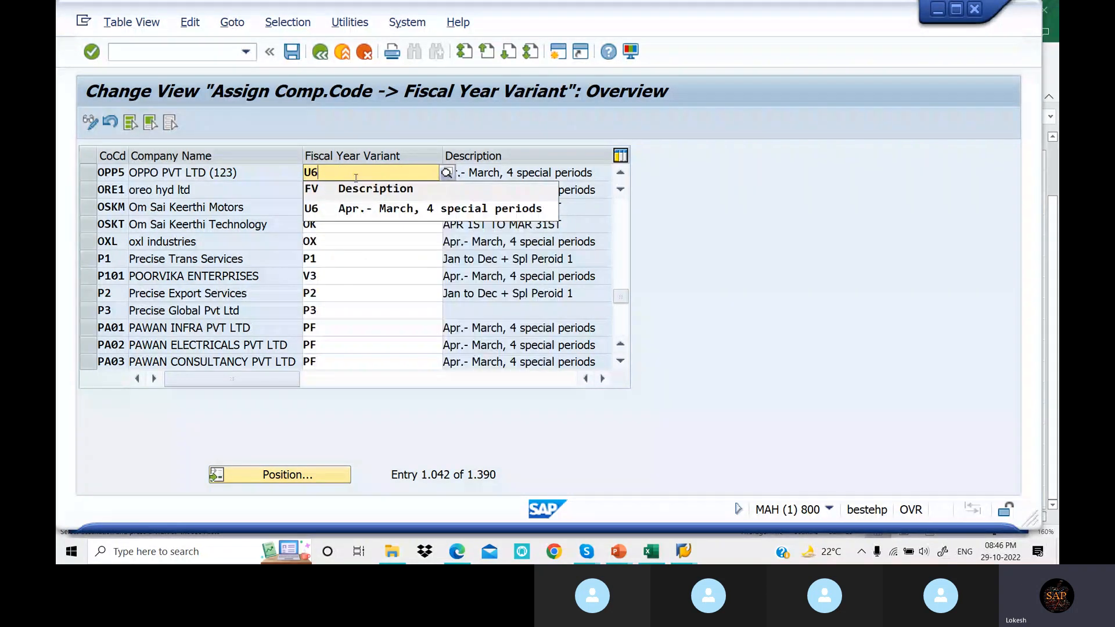
{"action": "left_click", "coordinate": [514, 209]}
{"action": "key", "text": "Return"}
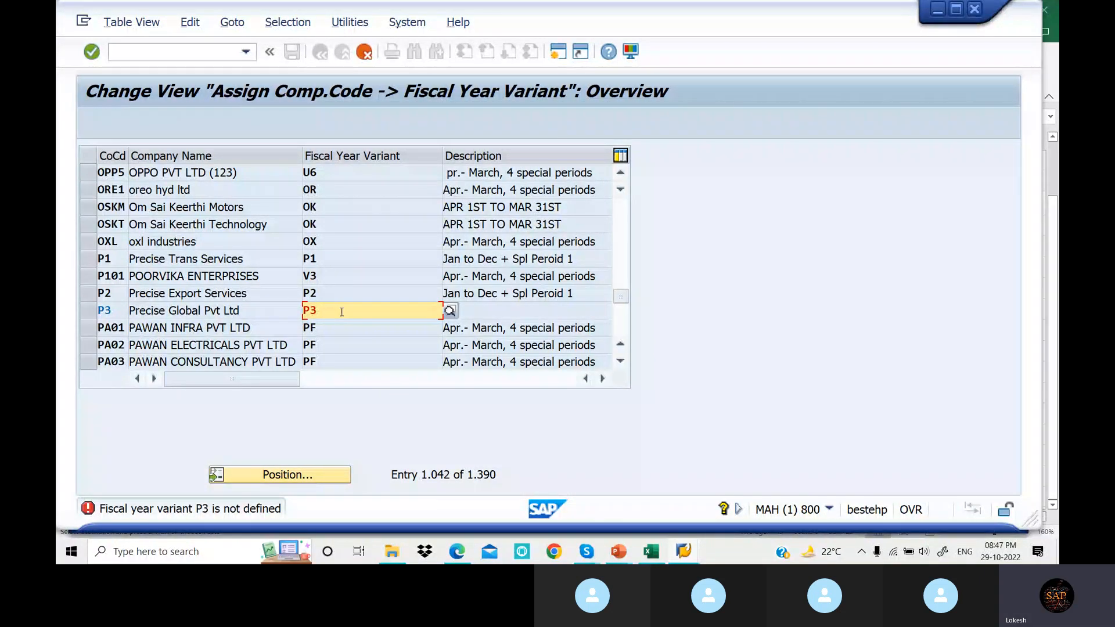
- Replace company code P3's undefined fiscal year variant with 03 and save the assignments under customizing request MAHK911223, GLOBAL SETTINGS OPPO8
{"action": "left_click", "coordinate": [450, 311]}
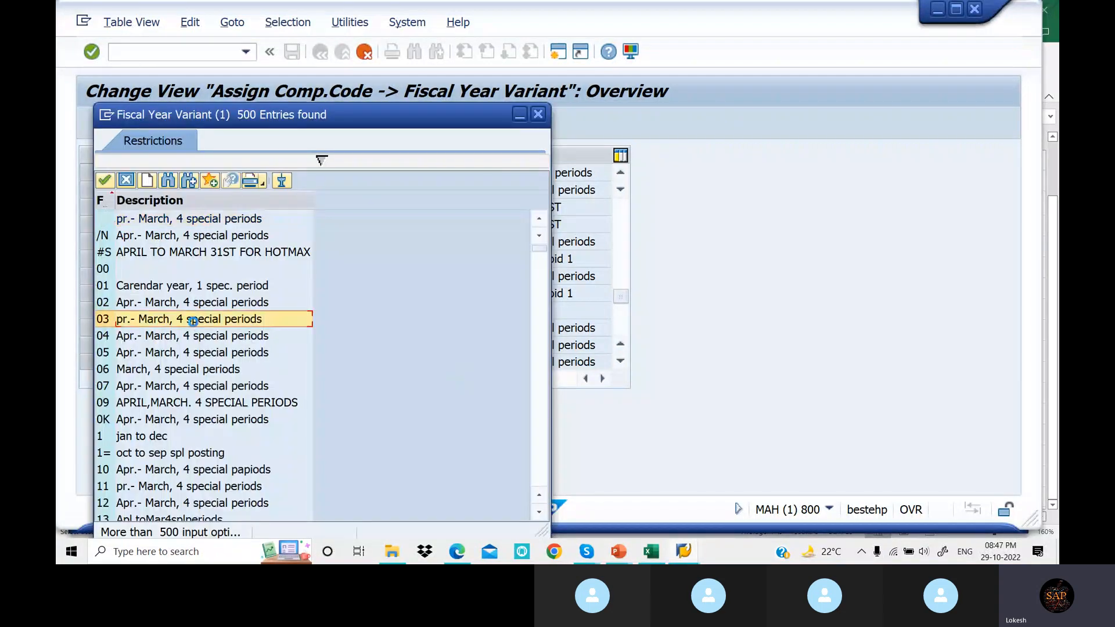
{"action": "double_click", "coordinate": [192, 319]}
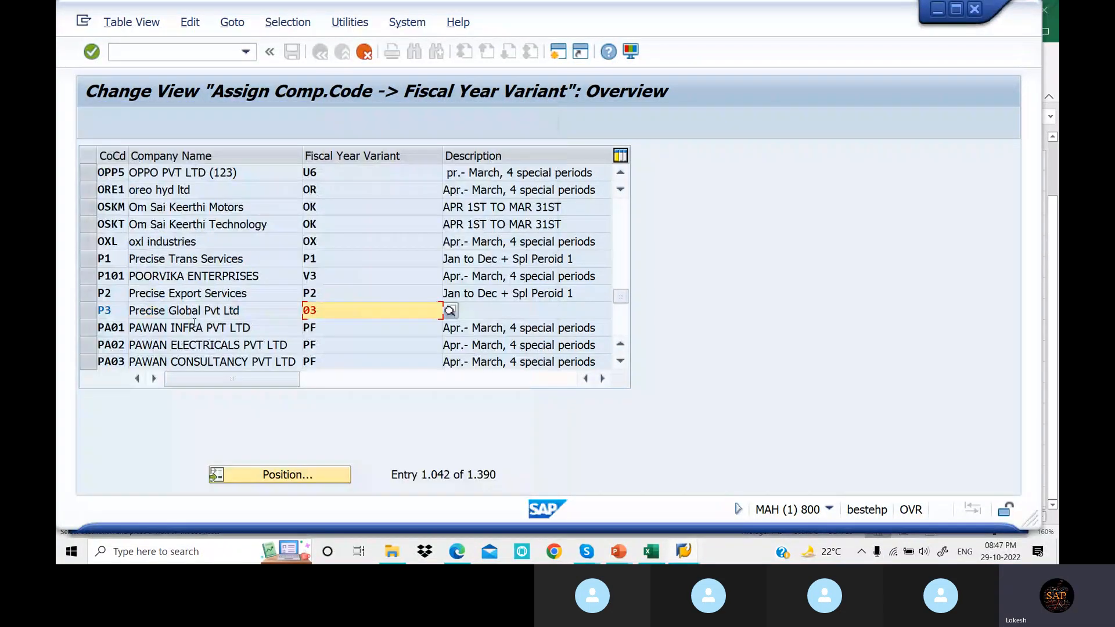
{"action": "key", "text": "ctrl+s"}
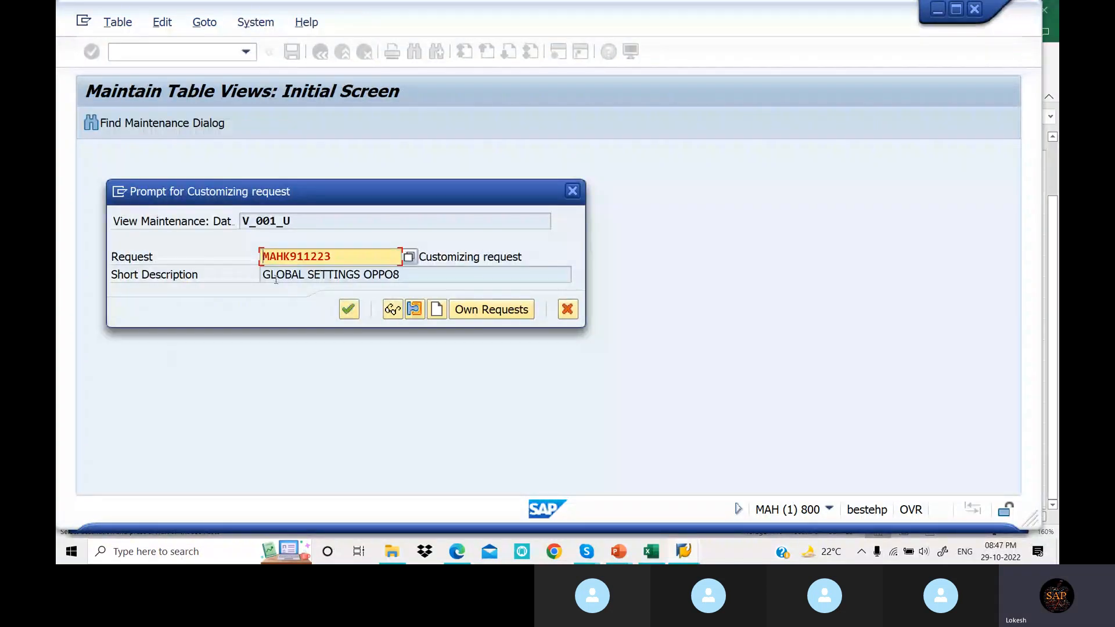
{"action": "left_click", "coordinate": [409, 257]}
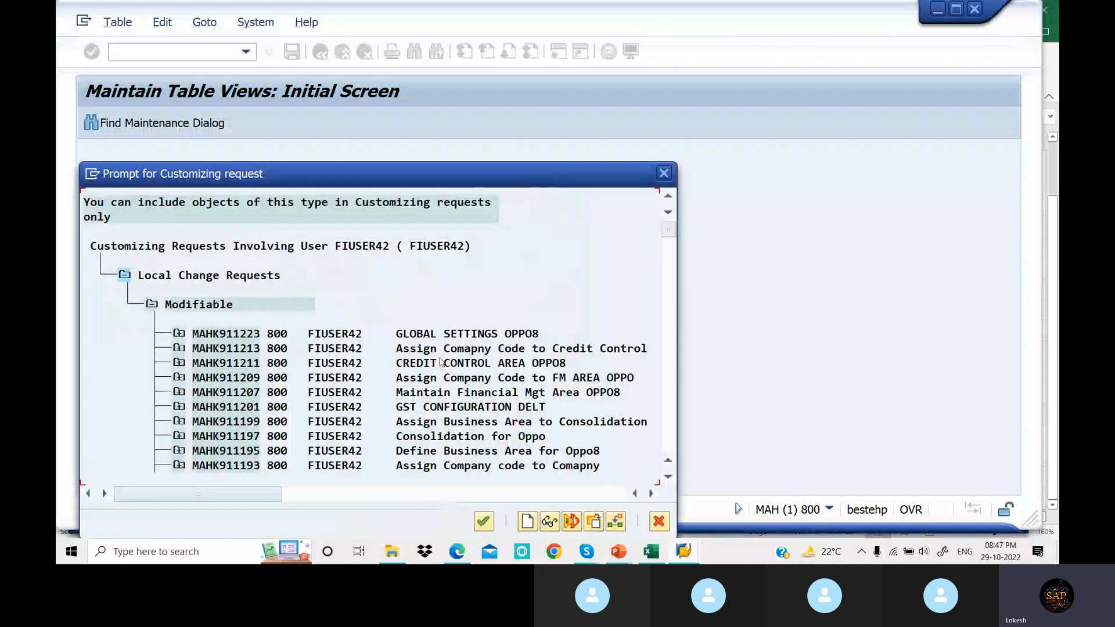
{"action": "double_click", "coordinate": [253, 336]}
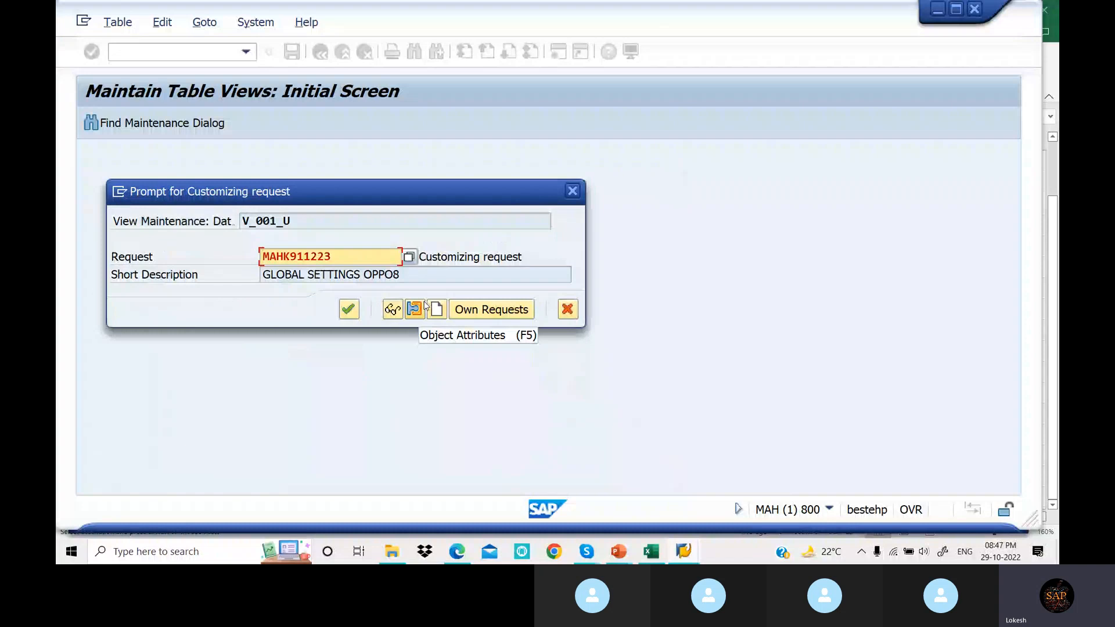
{"action": "left_click", "coordinate": [349, 310]}
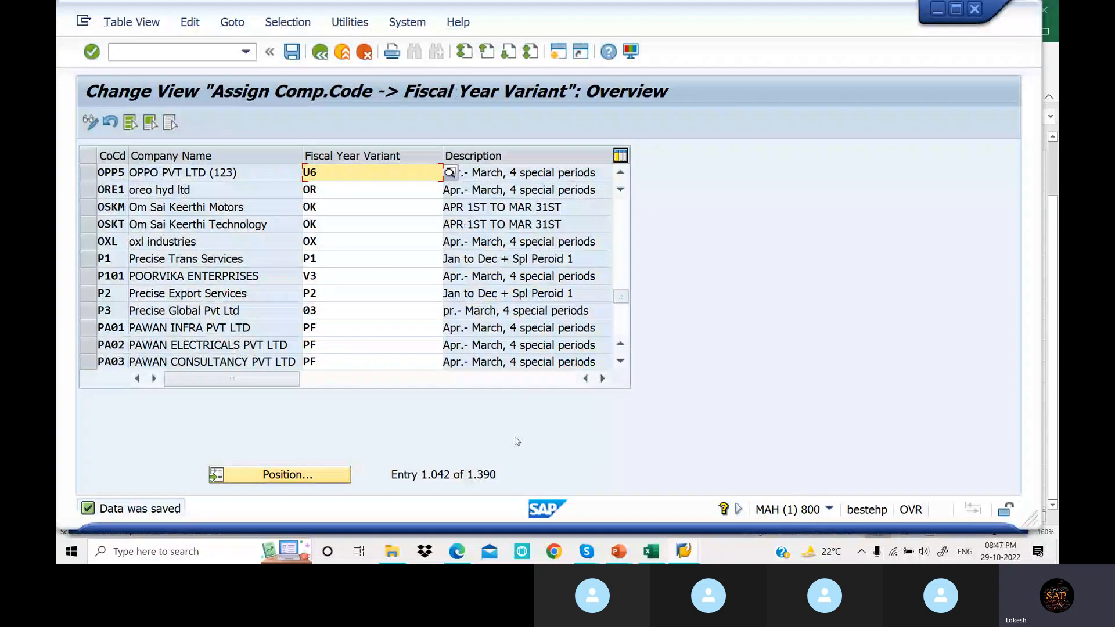
- Switch to the Global Setting configuration PDF in Edge and find the transaction code for defining posting period variants
{"action": "left_click", "coordinate": [452, 553]}
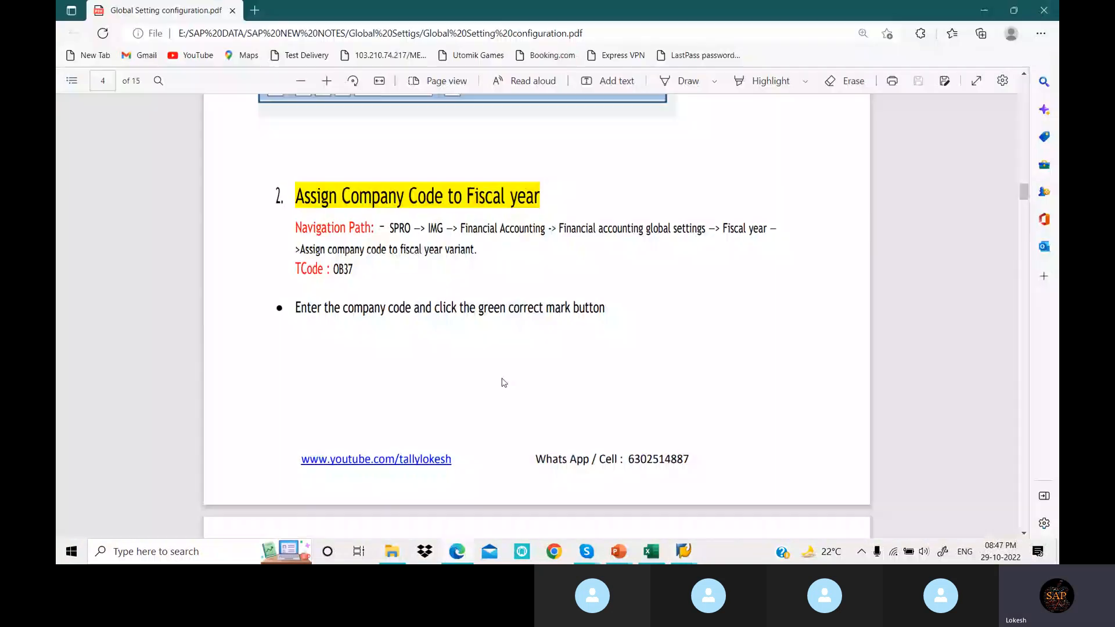
{"action": "scroll", "coordinate": [503, 383], "scroll_direction": "down", "scroll_amount": 10}
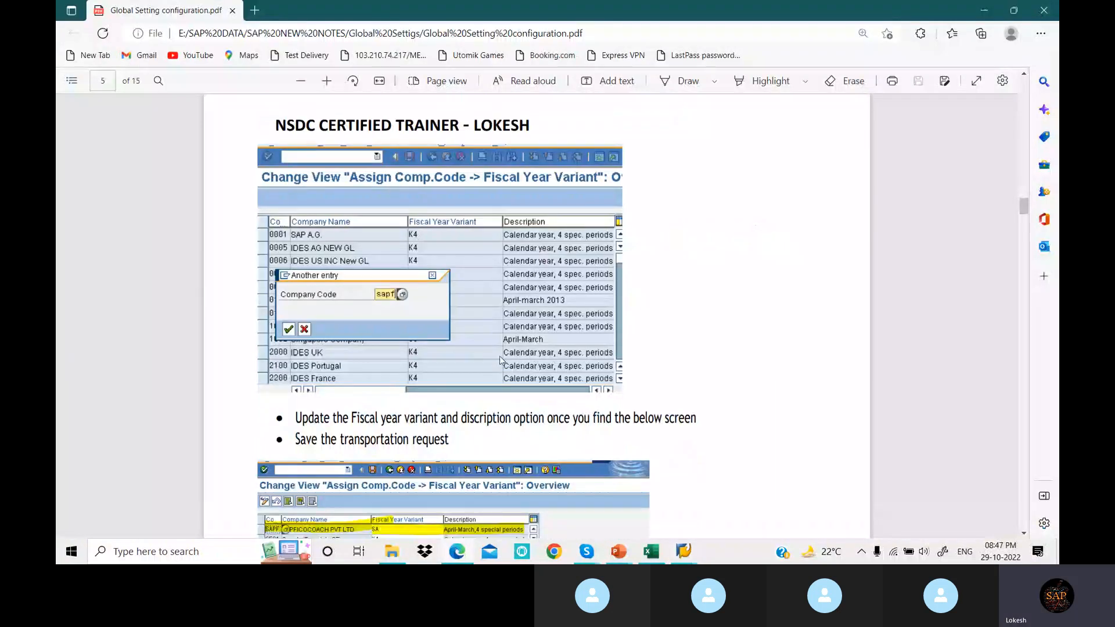
{"action": "scroll", "coordinate": [502, 358], "scroll_direction": "down", "scroll_amount": 1}
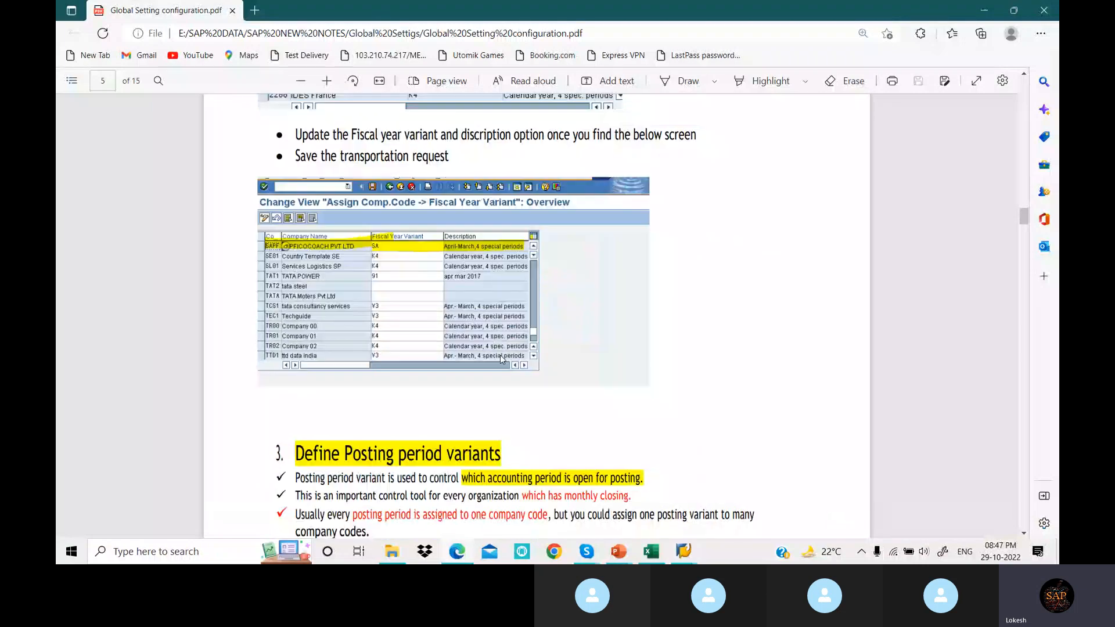
{"action": "scroll", "coordinate": [500, 354], "scroll_direction": "down", "scroll_amount": 3}
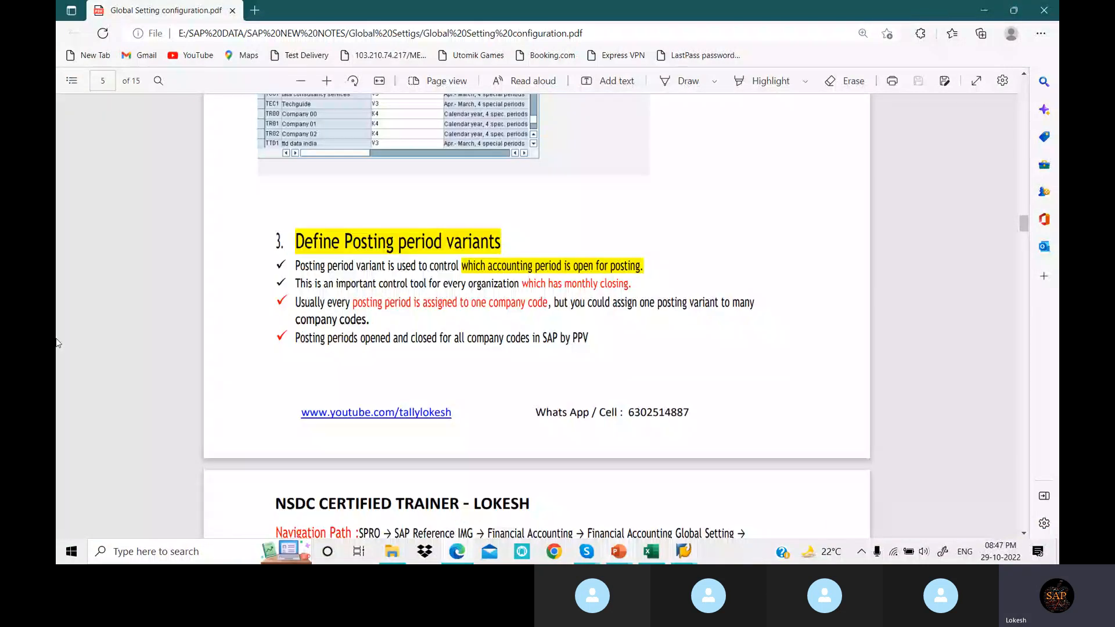
{"action": "scroll", "coordinate": [513, 185], "scroll_direction": "down", "scroll_amount": 1}
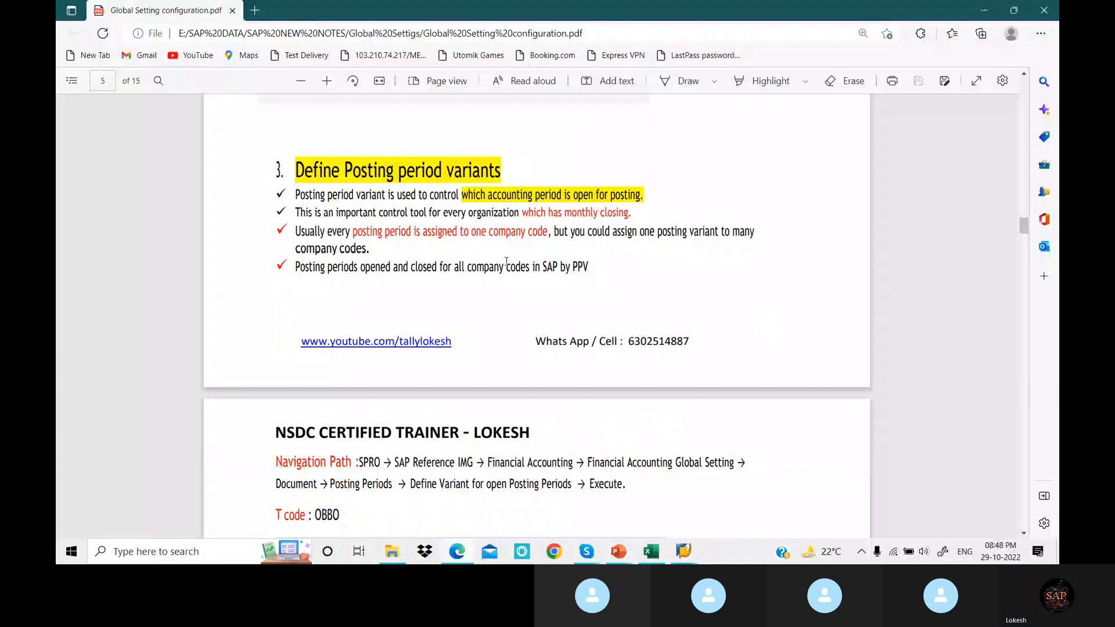
{"action": "scroll", "coordinate": [506, 261], "scroll_direction": "down", "scroll_amount": 4}
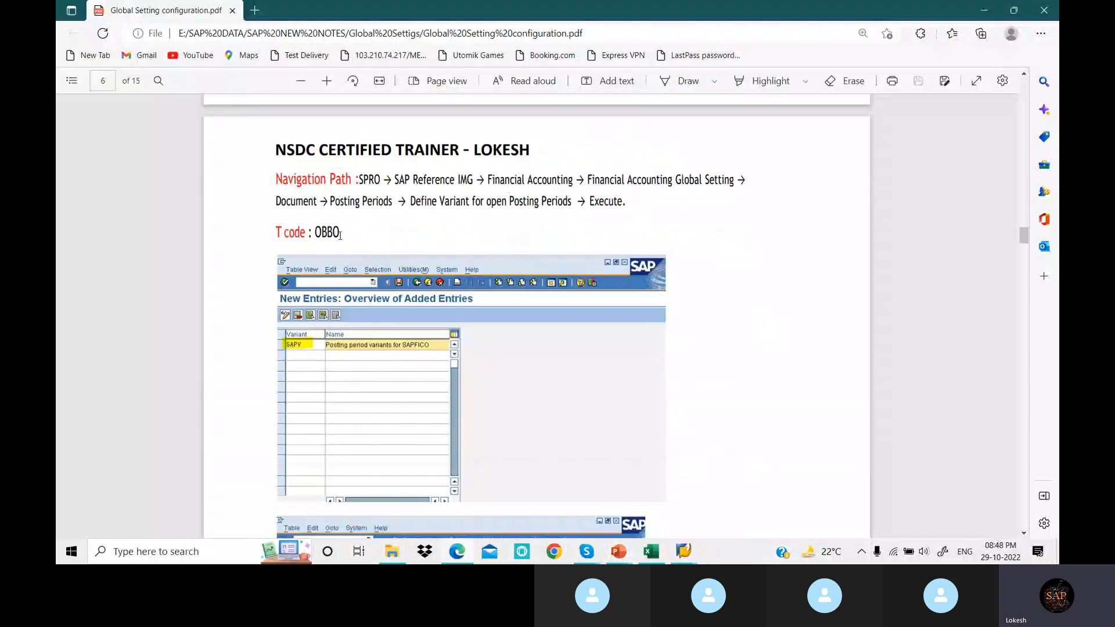
{"action": "scroll", "coordinate": [340, 235], "scroll_direction": "down", "scroll_amount": 1}
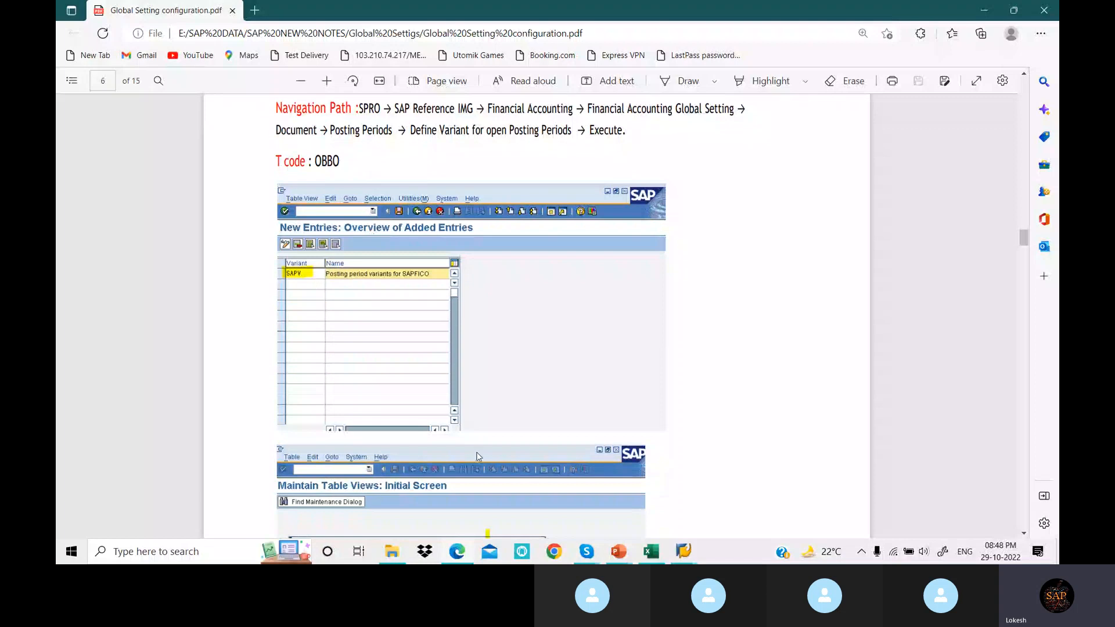
- Switch back to SAP and run transaction /NOBBO to open the posting period variants overview
{"action": "left_click", "coordinate": [683, 551]}
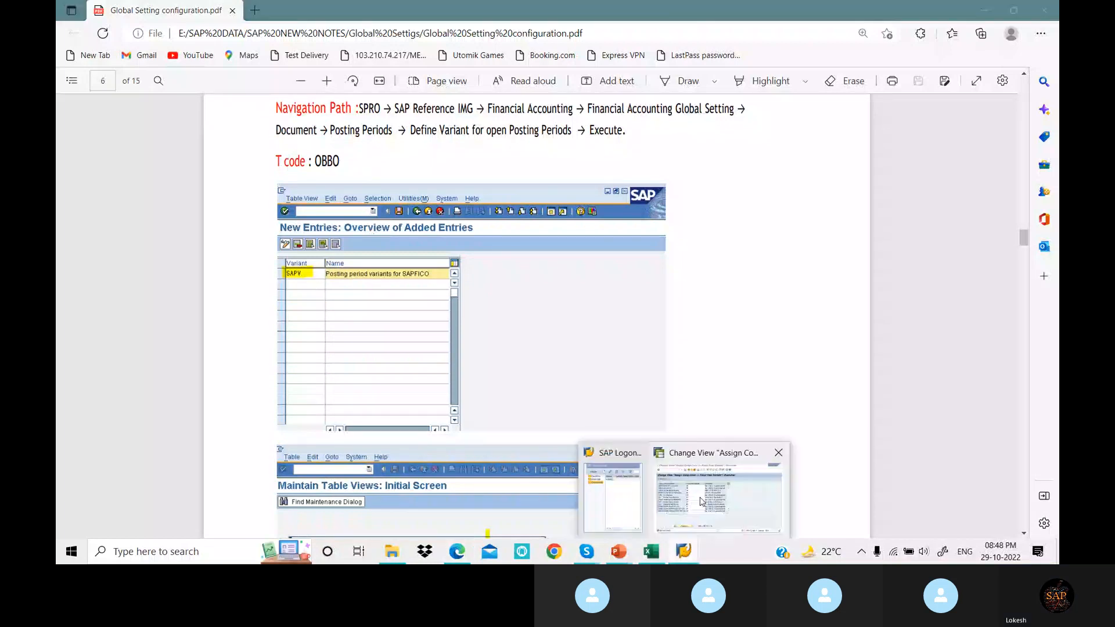
{"action": "left_click", "coordinate": [701, 501]}
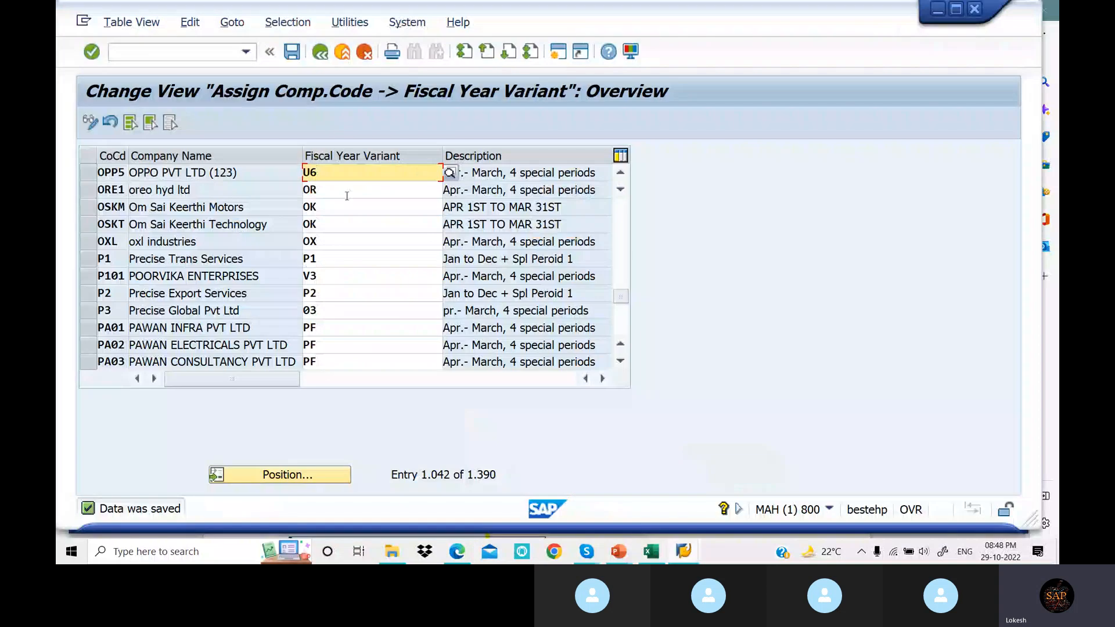
{"action": "left_click", "coordinate": [229, 47]}
{"action": "type", "text": "/N"}
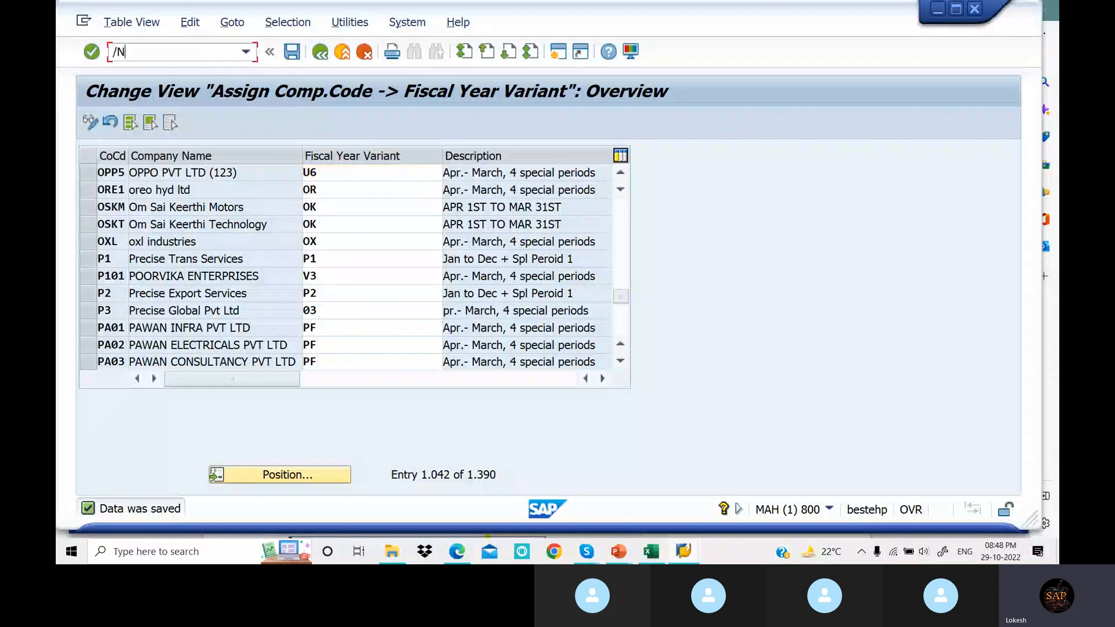
{"action": "type", "text": "OBBO"}
{"action": "key", "text": "Return"}
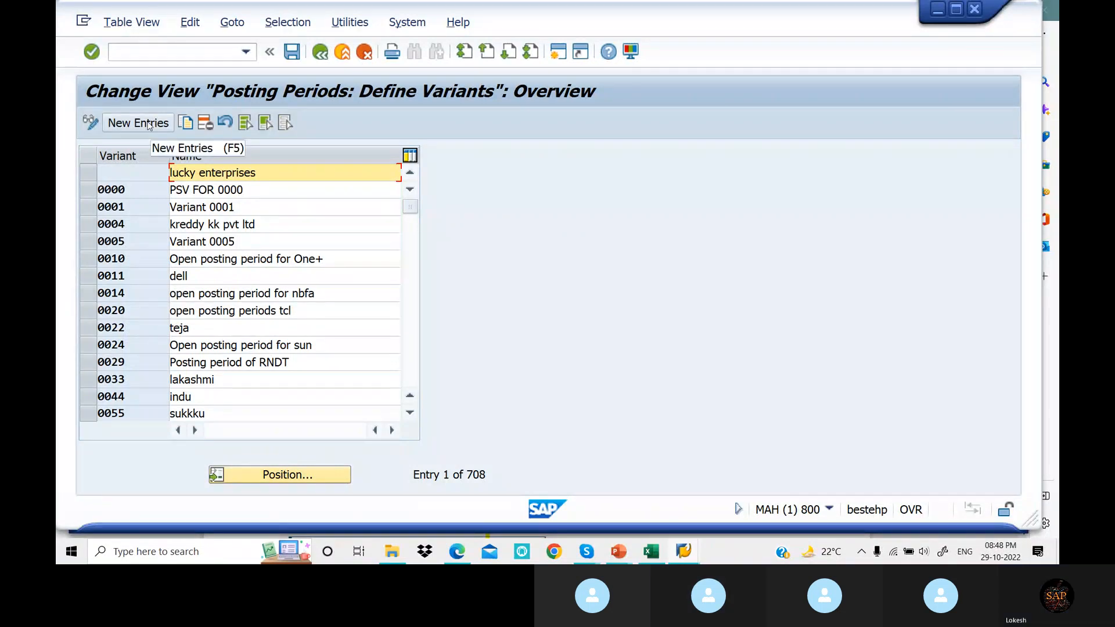
{"action": "left_click", "coordinate": [652, 550]}
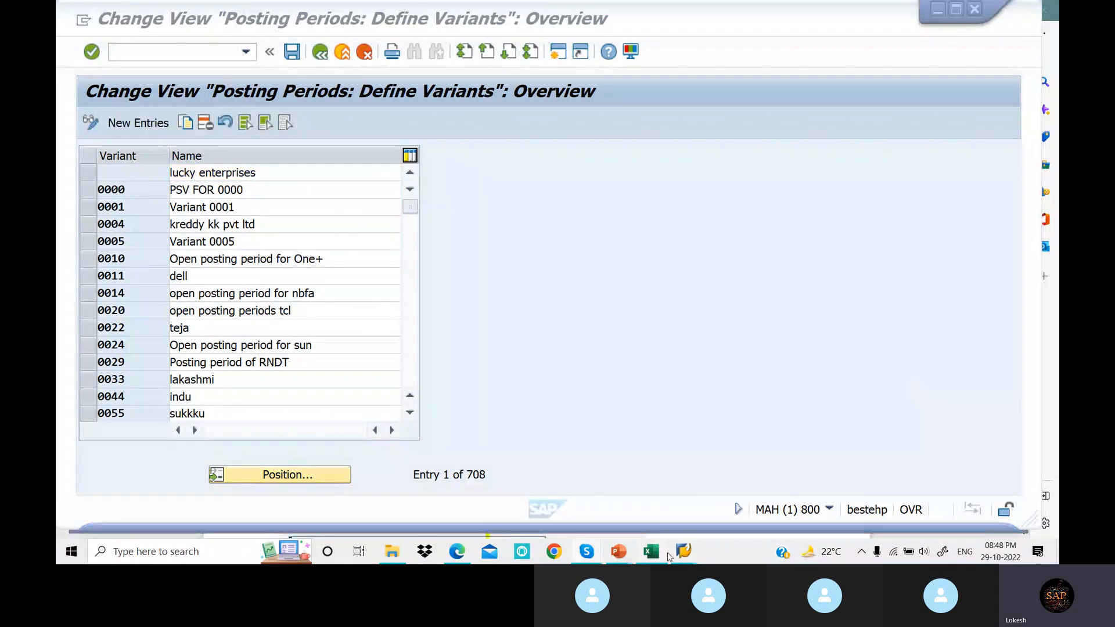
{"action": "mouse_move", "coordinate": [596, 553]}
{"action": "left_click", "coordinate": [605, 519]}
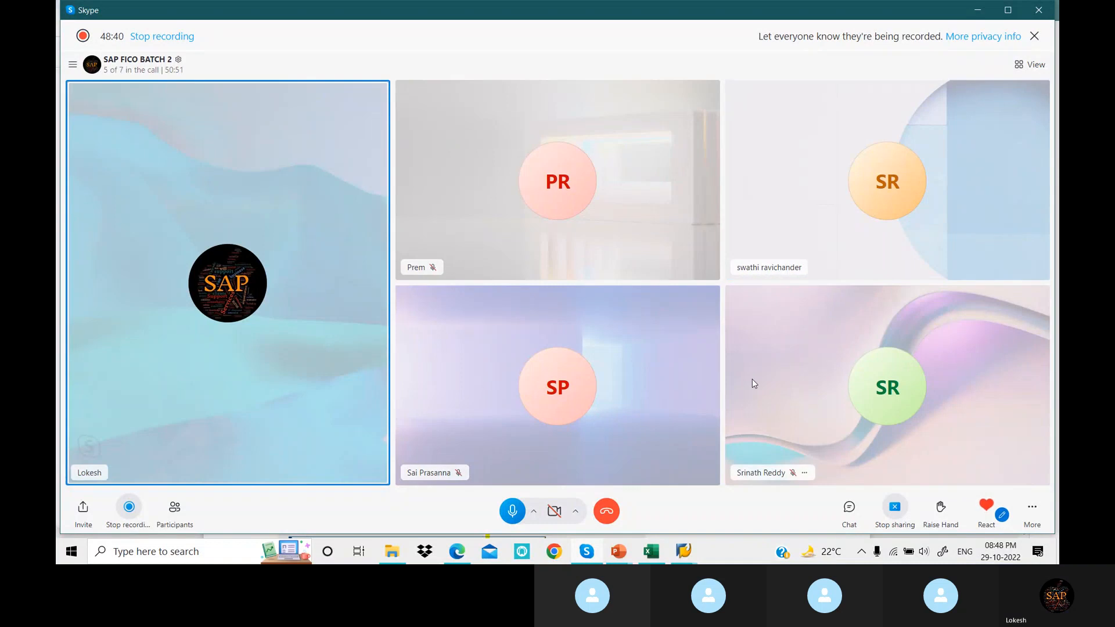
{"action": "left_click", "coordinate": [688, 556]}
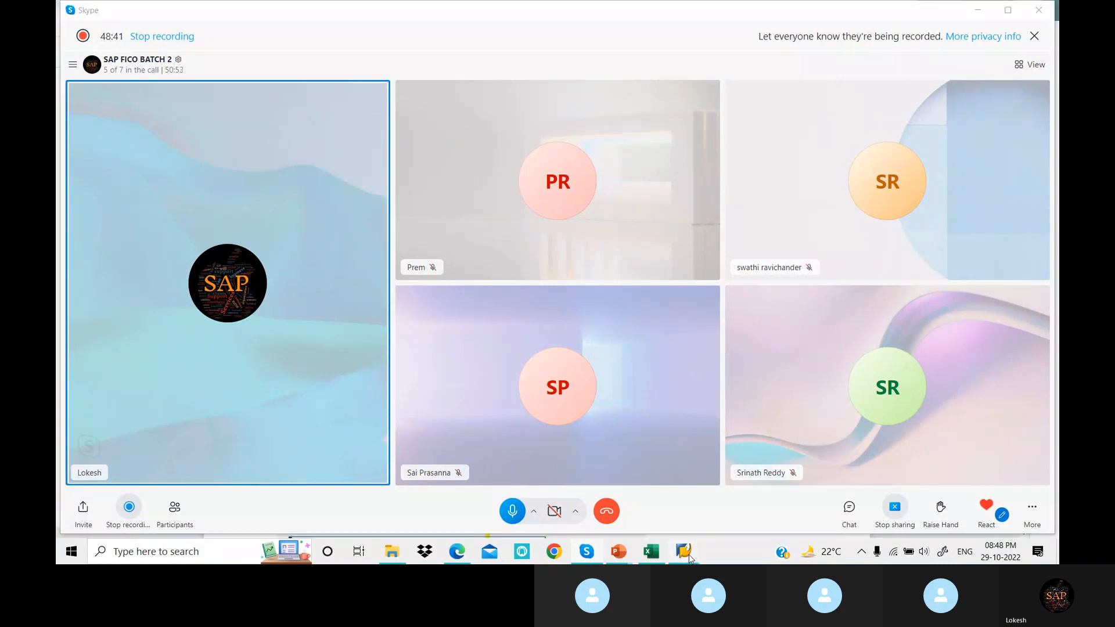
{"action": "left_click", "coordinate": [725, 502]}
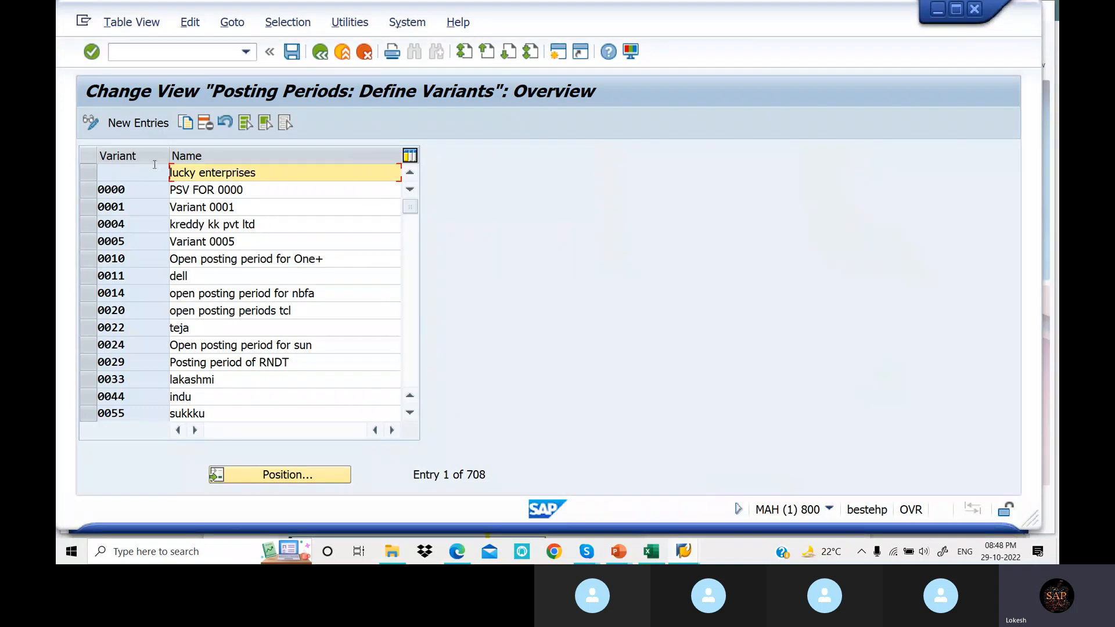
- Start a copy of posting period variant 0010 and enter OPP1 as the new variant key
{"action": "left_click", "coordinate": [84, 264]}
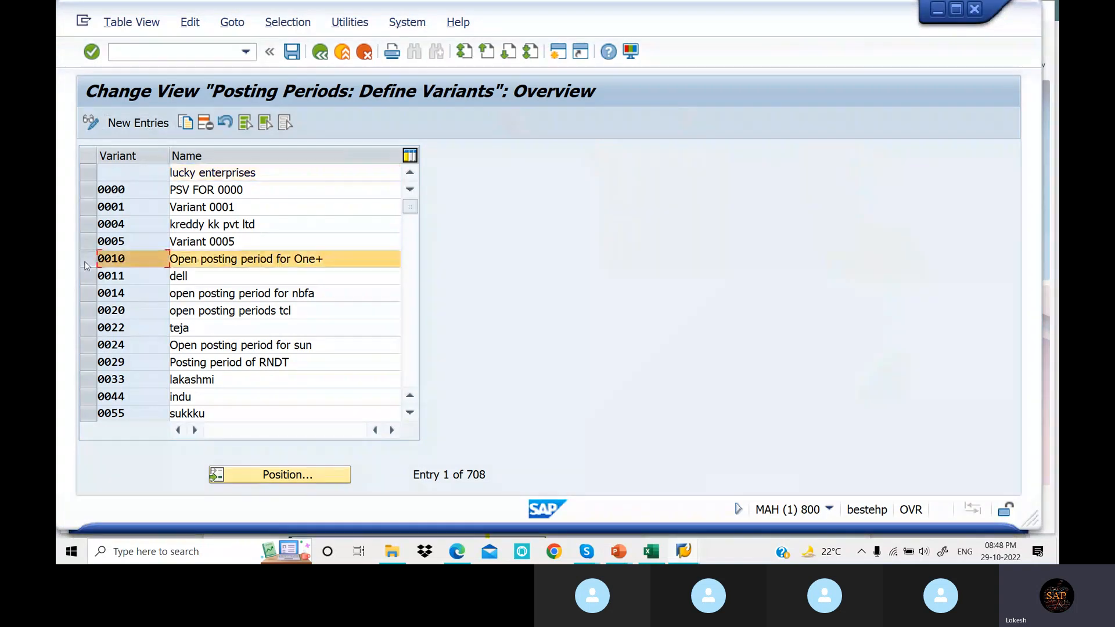
{"action": "left_click", "coordinate": [186, 124]}
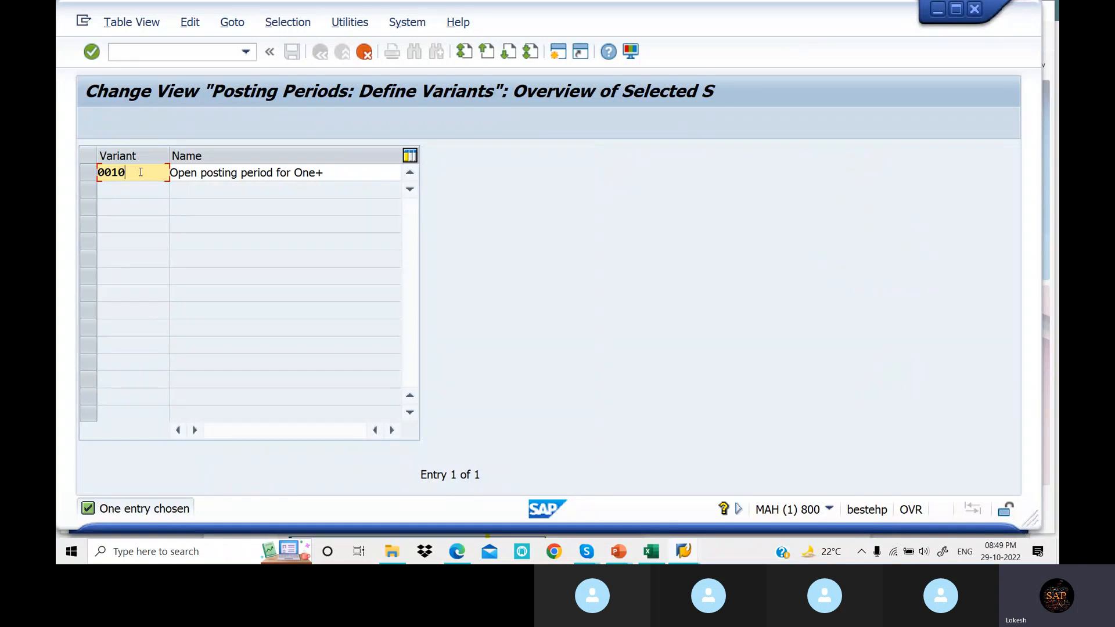
{"action": "key", "text": "BackSpace"}
{"action": "key", "text": "BackSpace"}
{"action": "key", "text": "BackSpace"}
{"action": "key", "text": "BackSpace"}
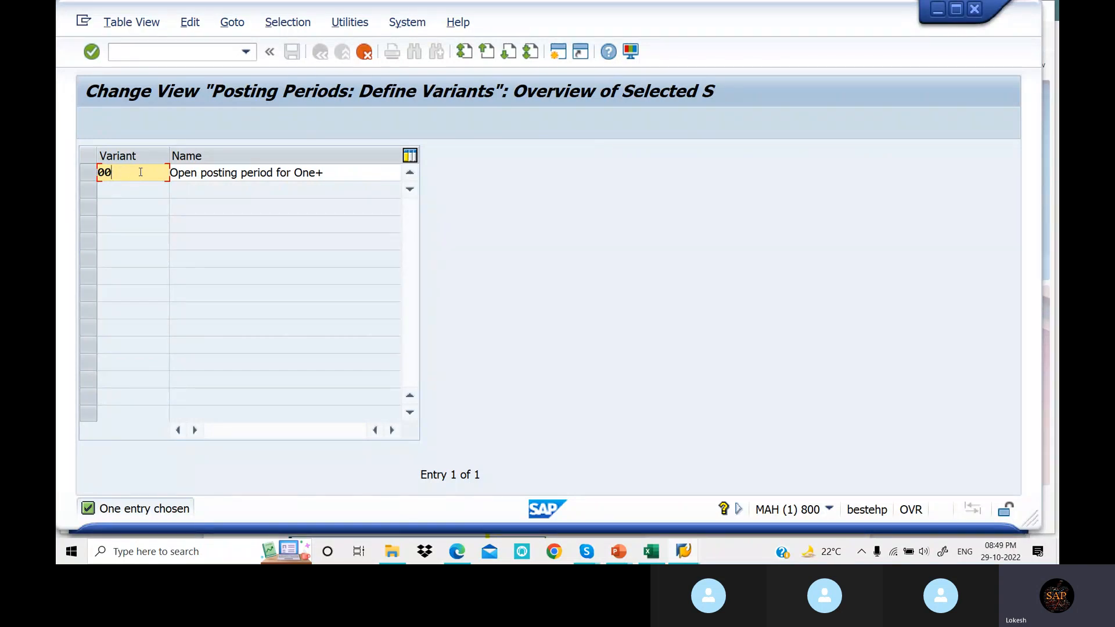
{"action": "type", "text": "OPP1"}
- Name posting period variant OPP1 "Open posting period for OPPO8" and complete the copy
{"action": "left_click", "coordinate": [356, 174]}
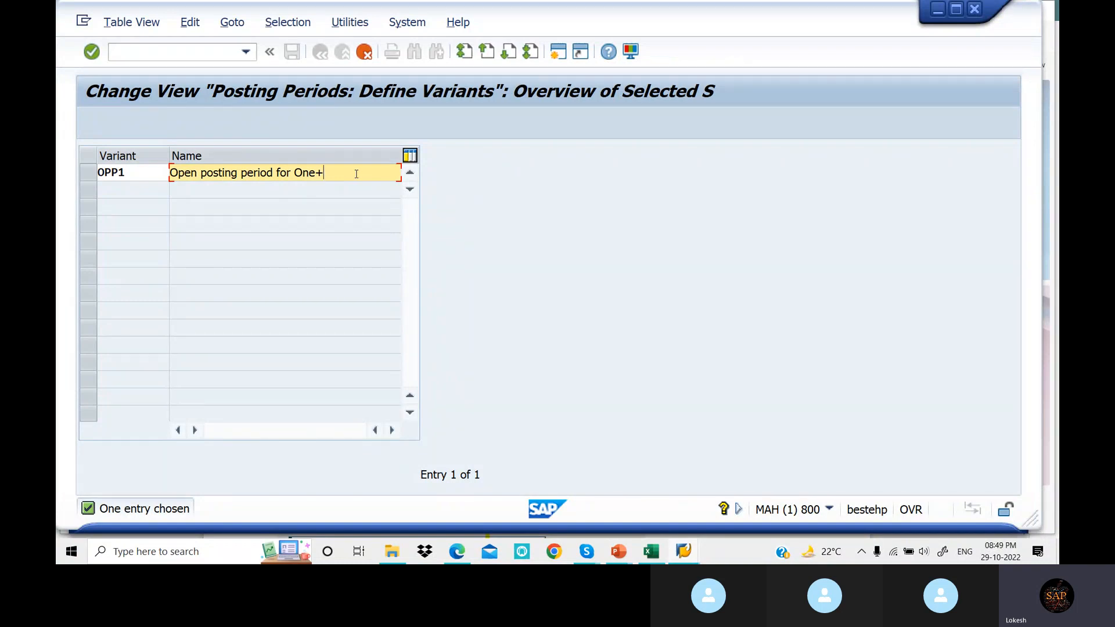
{"action": "key", "text": "BackSpace"}
{"action": "key", "text": "BackSpace"}
{"action": "key", "text": "BackSpace"}
{"action": "type", "text": "PPO8"}
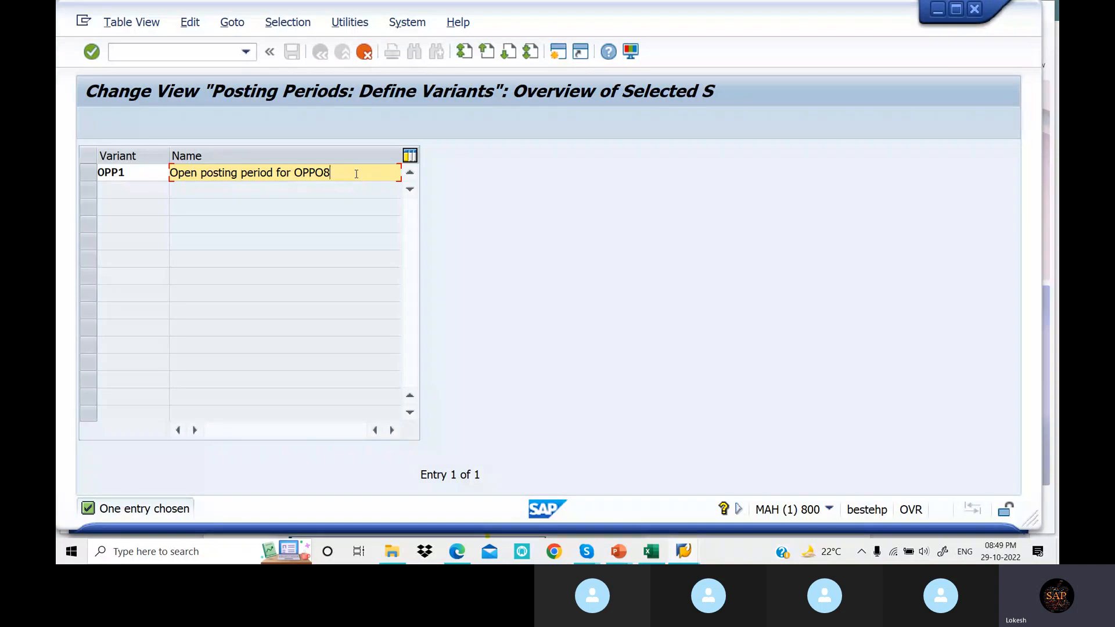
{"action": "key", "text": "Return"}
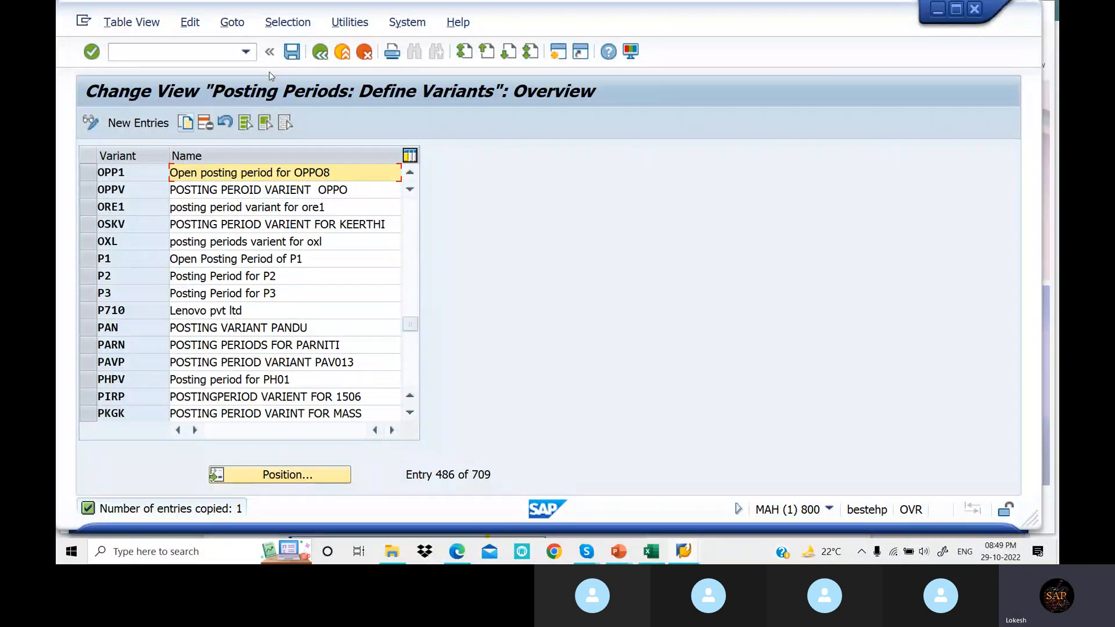
- Save posting period variant OPP1 under customizing request MAHK911223, GLOBAL SETTINGS OPPO8
{"action": "left_click", "coordinate": [292, 52]}
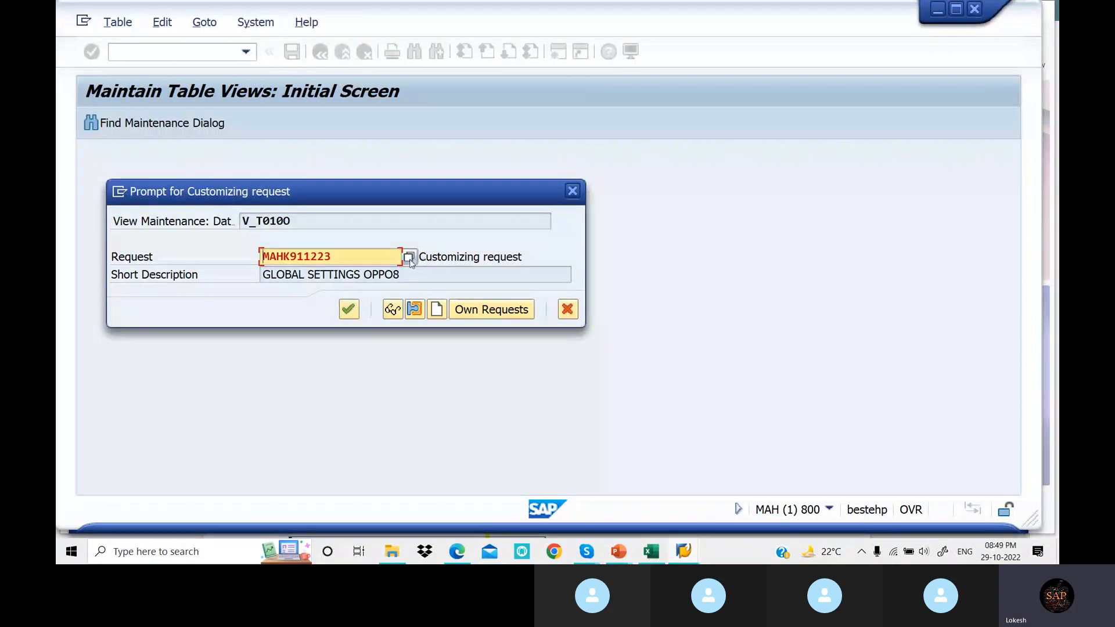
{"action": "left_click", "coordinate": [409, 259]}
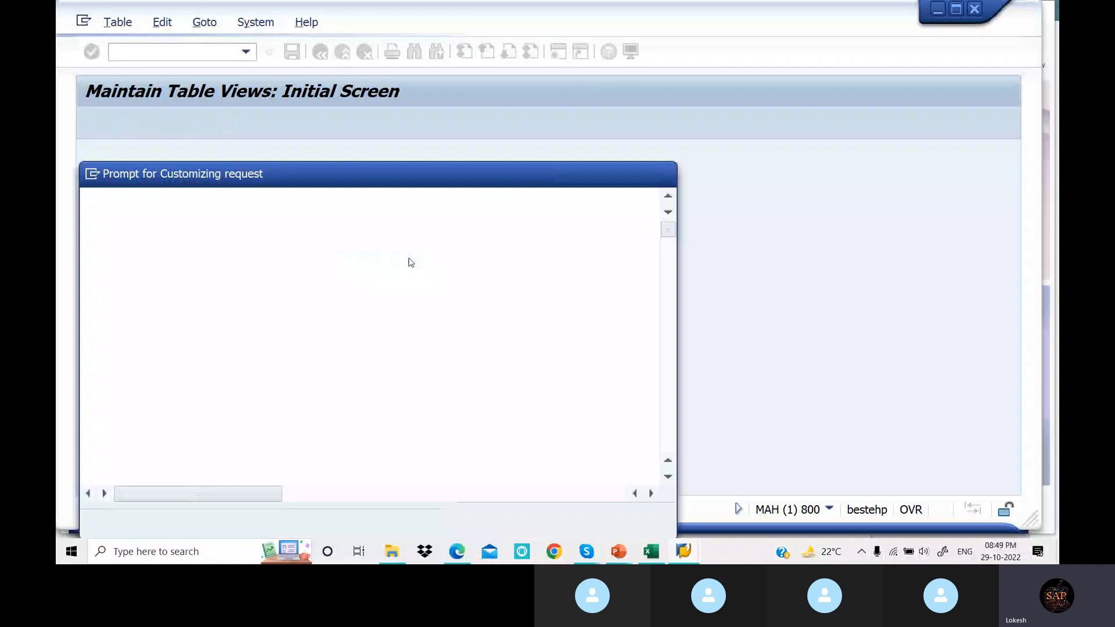
{"action": "double_click", "coordinate": [246, 333]}
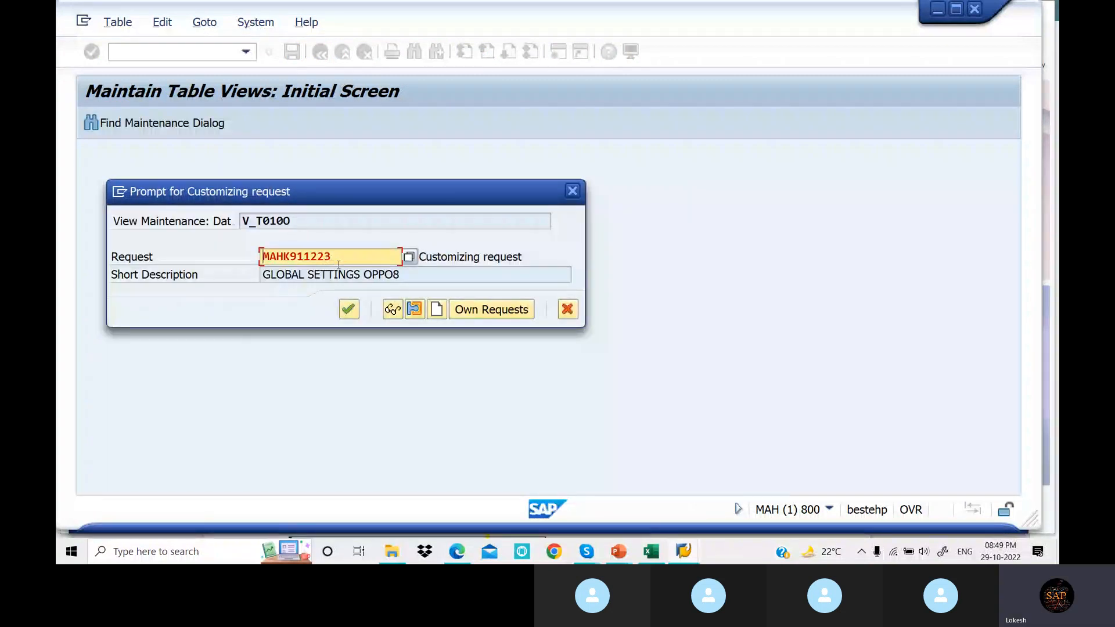
{"action": "left_click", "coordinate": [347, 316]}
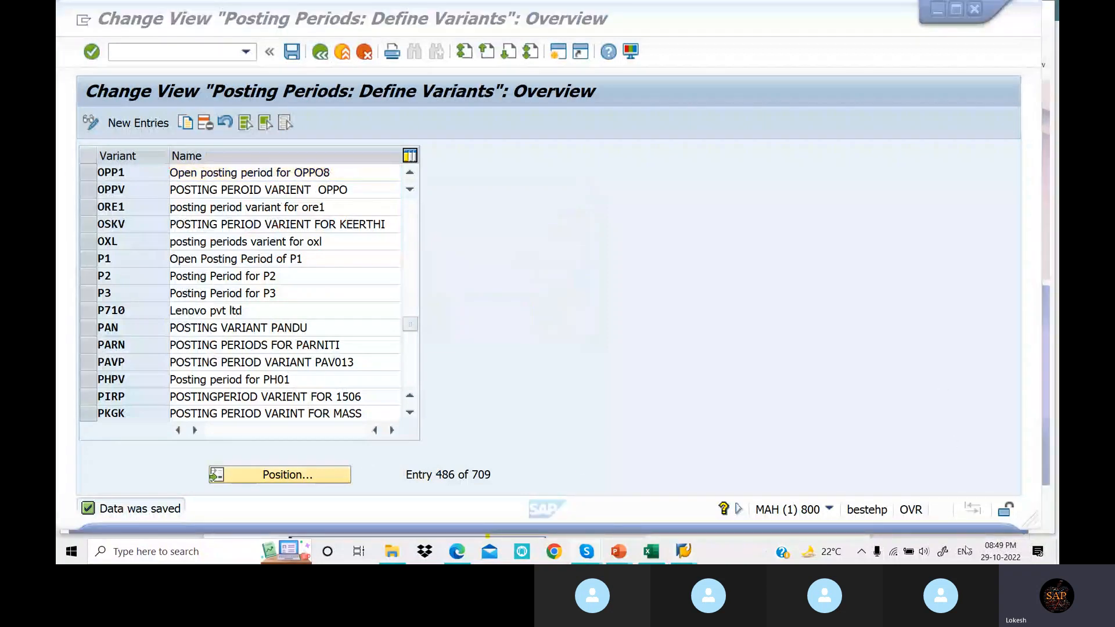
- Switch to the Global Setting configuration PDF in Edge and find the transaction code and sample entries for opening and closing posting periods
{"action": "left_click", "coordinate": [457, 550]}
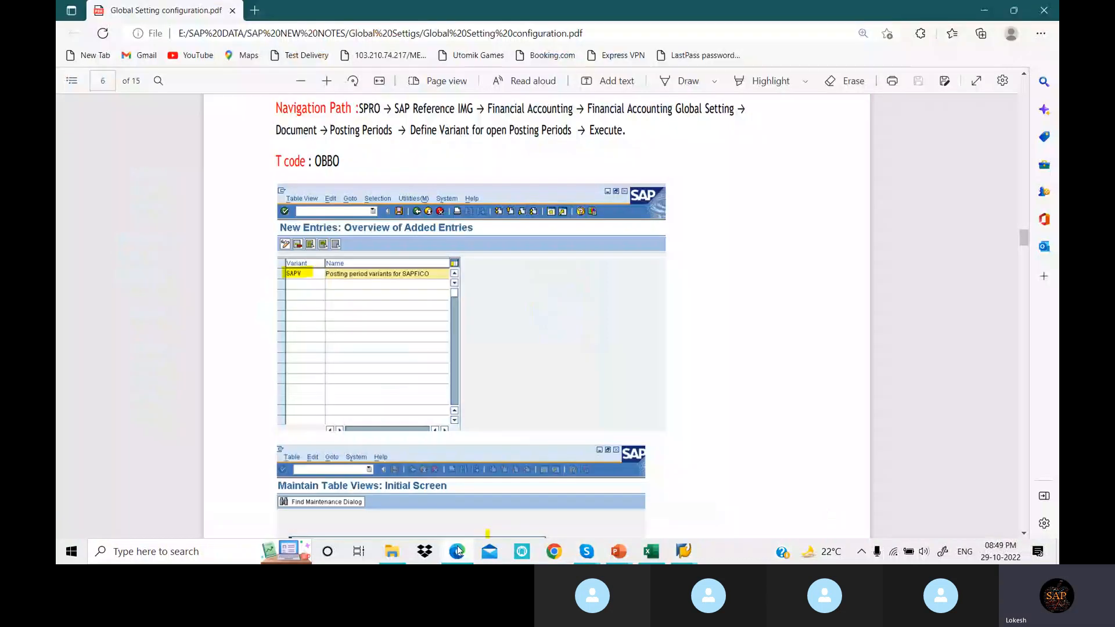
{"action": "scroll", "coordinate": [525, 325], "scroll_direction": "down", "scroll_amount": 1}
{"action": "scroll", "coordinate": [525, 325], "scroll_direction": "down", "scroll_amount": 7}
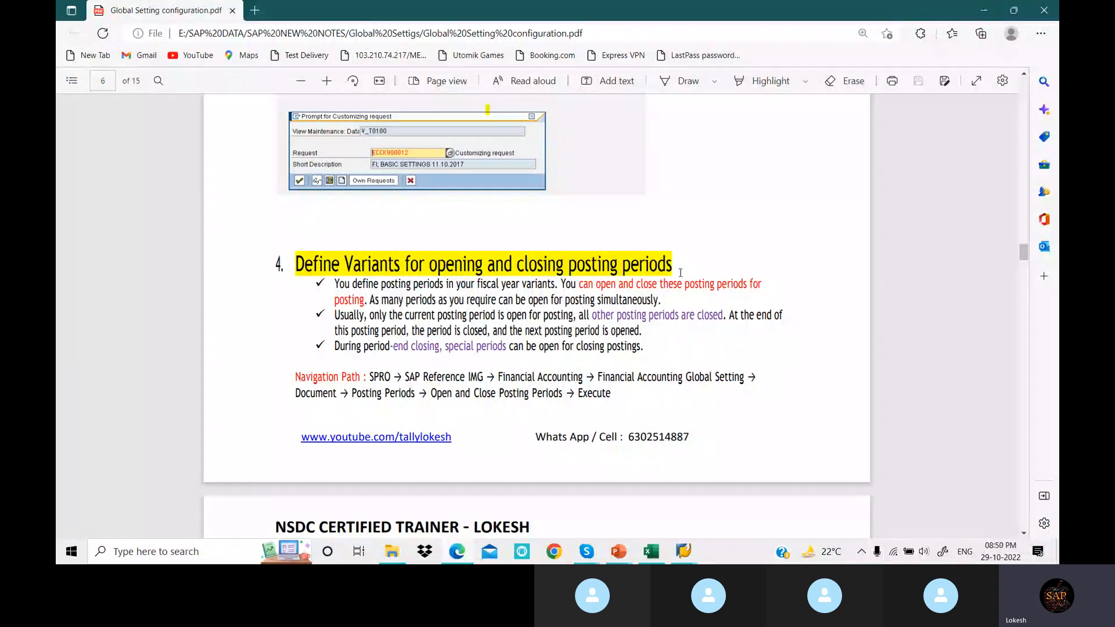
{"action": "scroll", "coordinate": [702, 273], "scroll_direction": "down", "scroll_amount": 1}
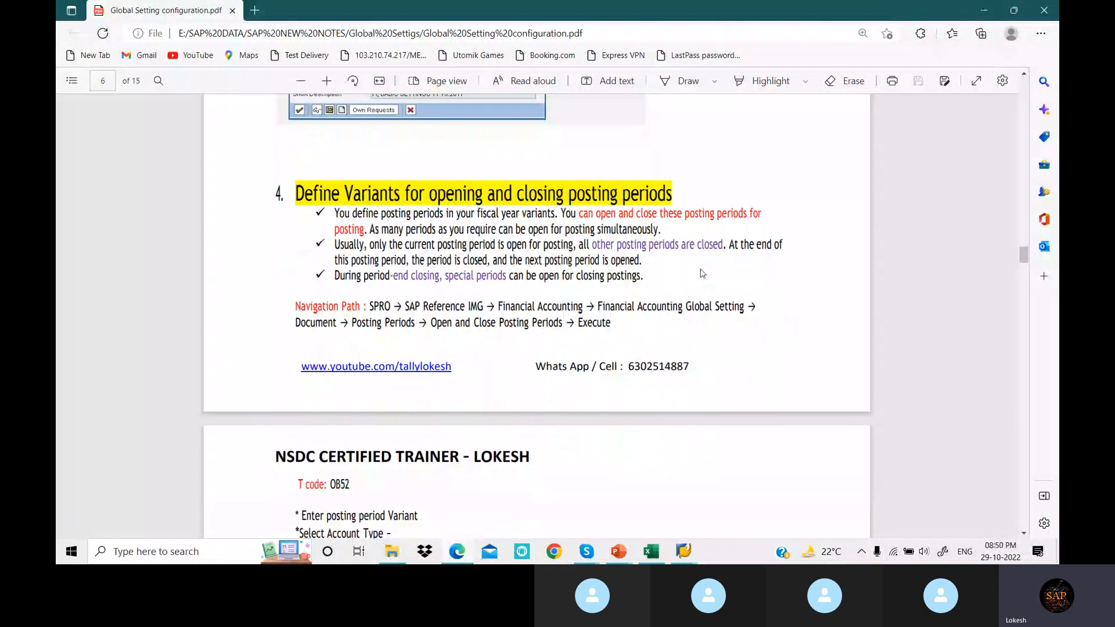
{"action": "scroll", "coordinate": [701, 273], "scroll_direction": "down", "scroll_amount": 1}
{"action": "scroll", "coordinate": [418, 334], "scroll_direction": "down", "scroll_amount": 2}
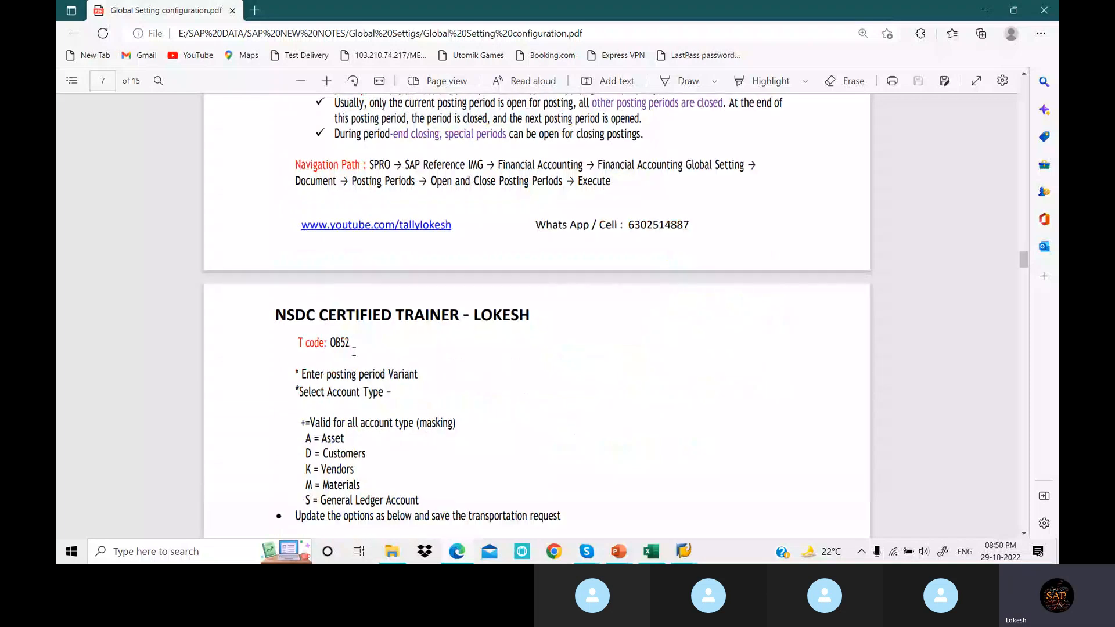
{"action": "scroll", "coordinate": [425, 337], "scroll_direction": "down", "scroll_amount": 1}
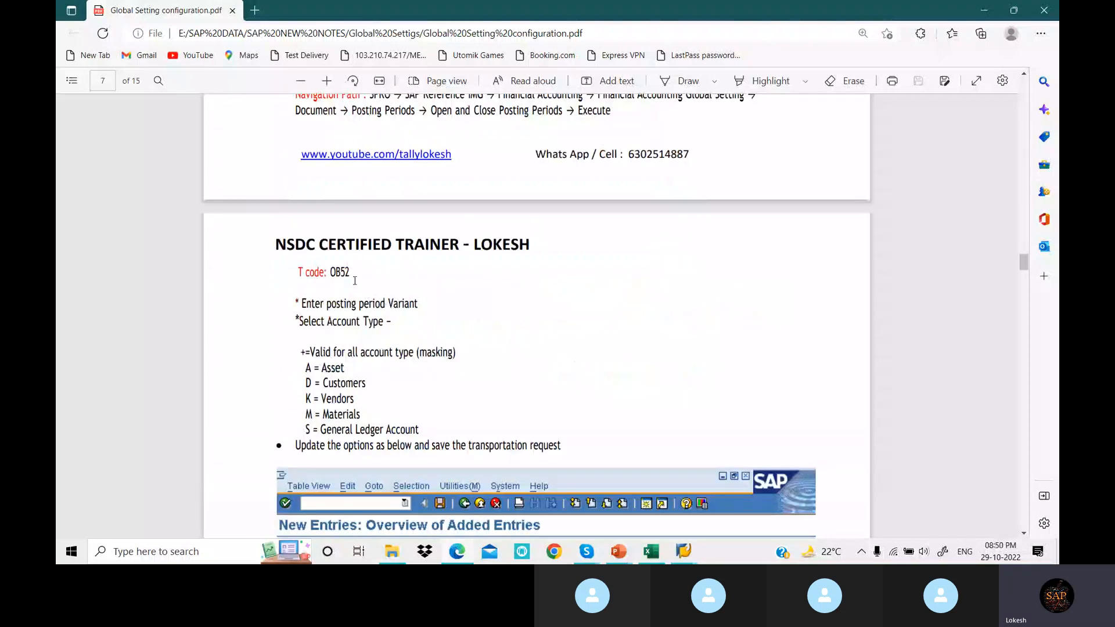
{"action": "scroll", "coordinate": [355, 281], "scroll_direction": "down", "scroll_amount": 2}
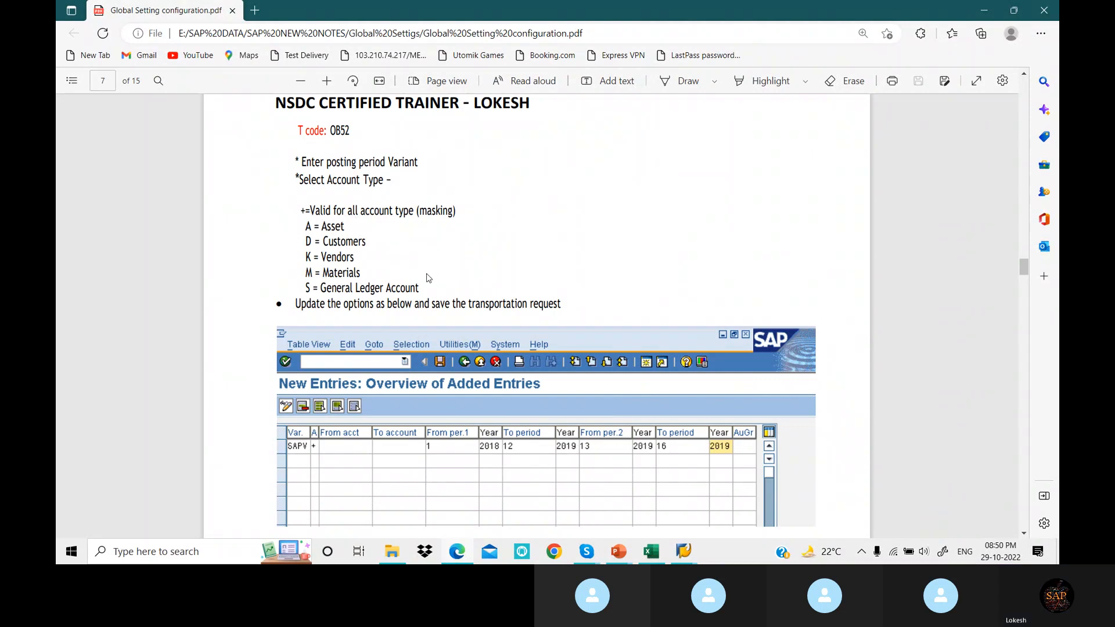
{"action": "scroll", "coordinate": [430, 278], "scroll_direction": "down", "scroll_amount": 1}
{"action": "scroll", "coordinate": [471, 376], "scroll_direction": "up", "scroll_amount": 2}
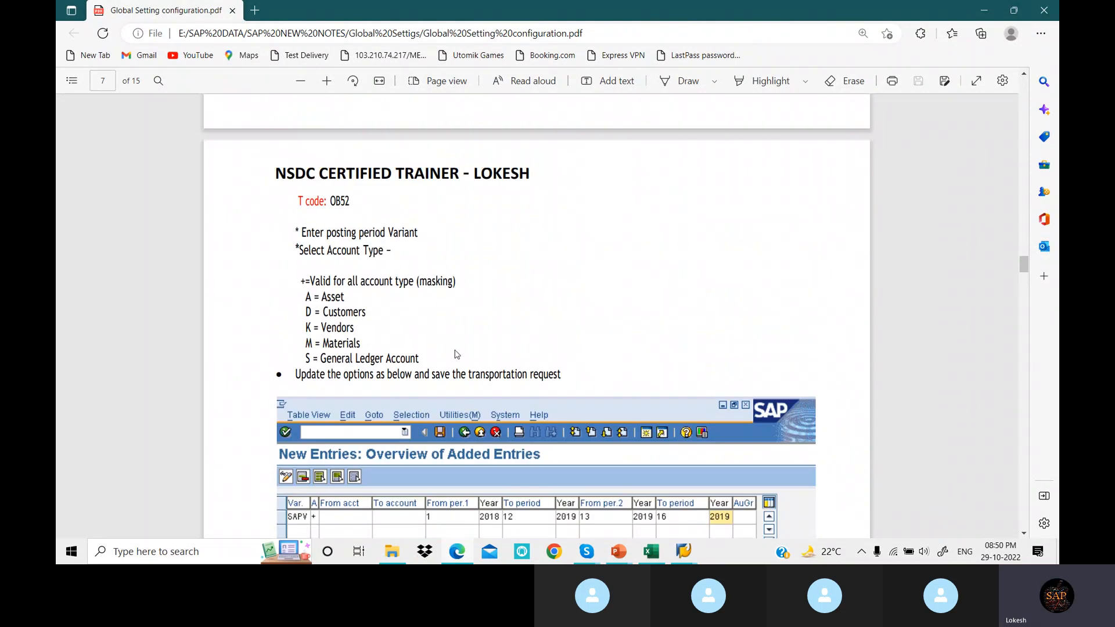
- Switch back to SAP and run transaction /NOB52 to open the posting period time intervals overview
{"action": "mouse_move", "coordinate": [684, 550]}
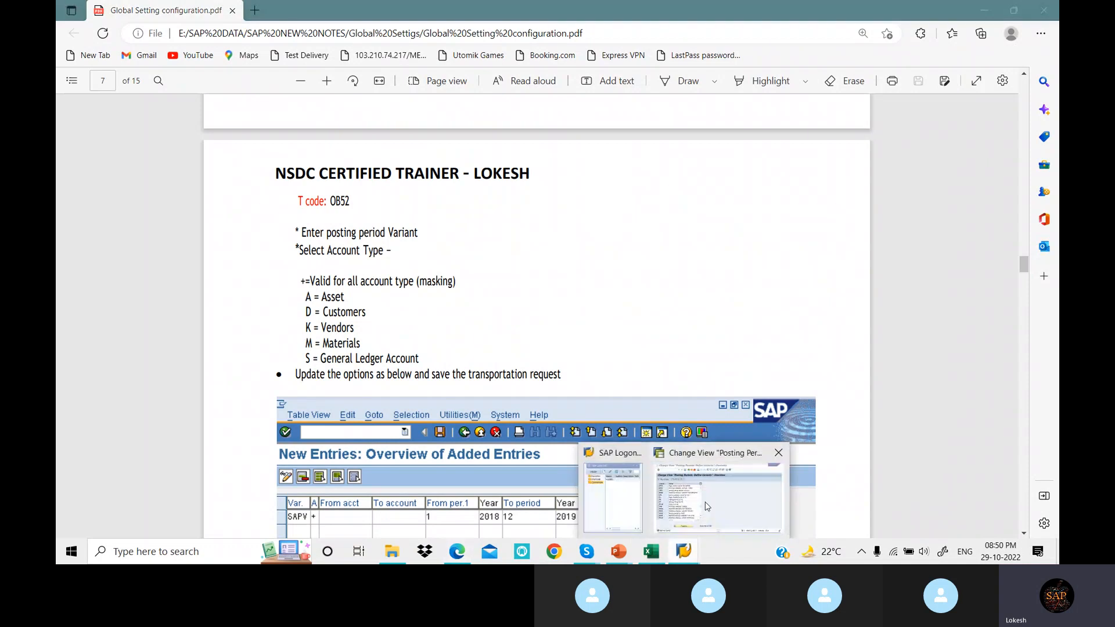
{"action": "left_click", "coordinate": [740, 485]}
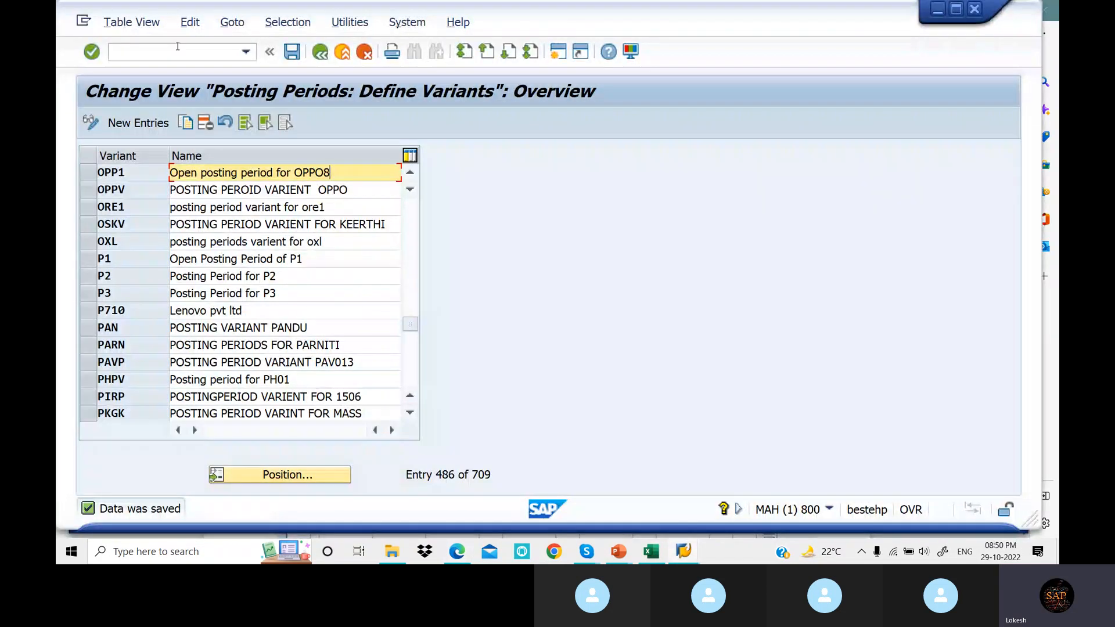
{"action": "left_click", "coordinate": [210, 57]}
{"action": "type", "text": "/nob52"}
{"action": "key", "text": "Return"}
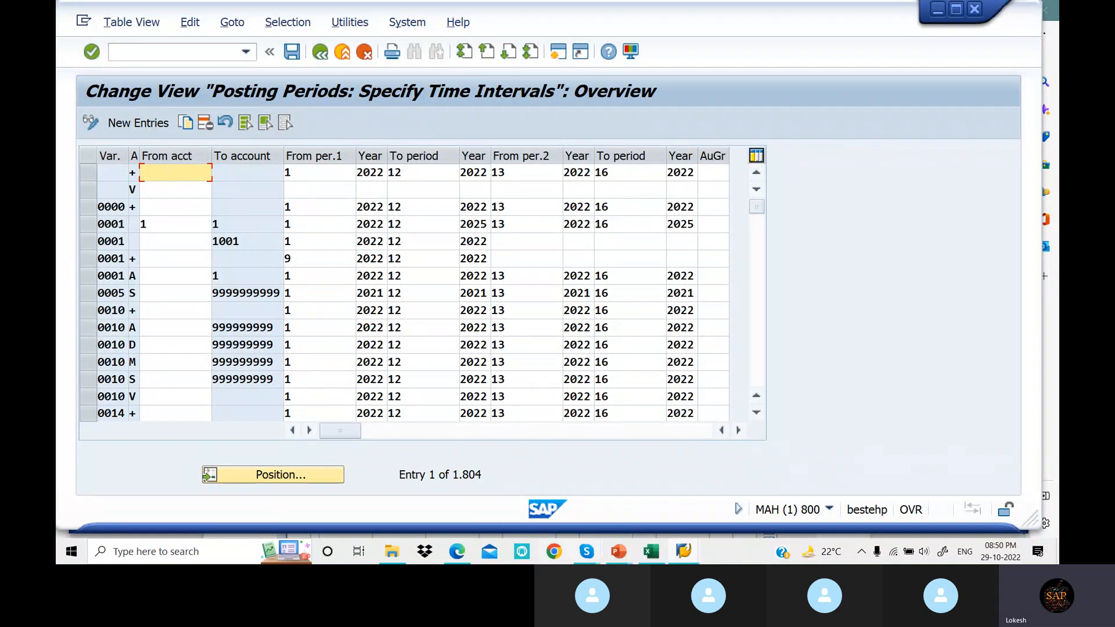
- Check the OB52 account types in the configuration PDF in Edge and return to SAP
{"action": "left_click", "coordinate": [459, 555]}
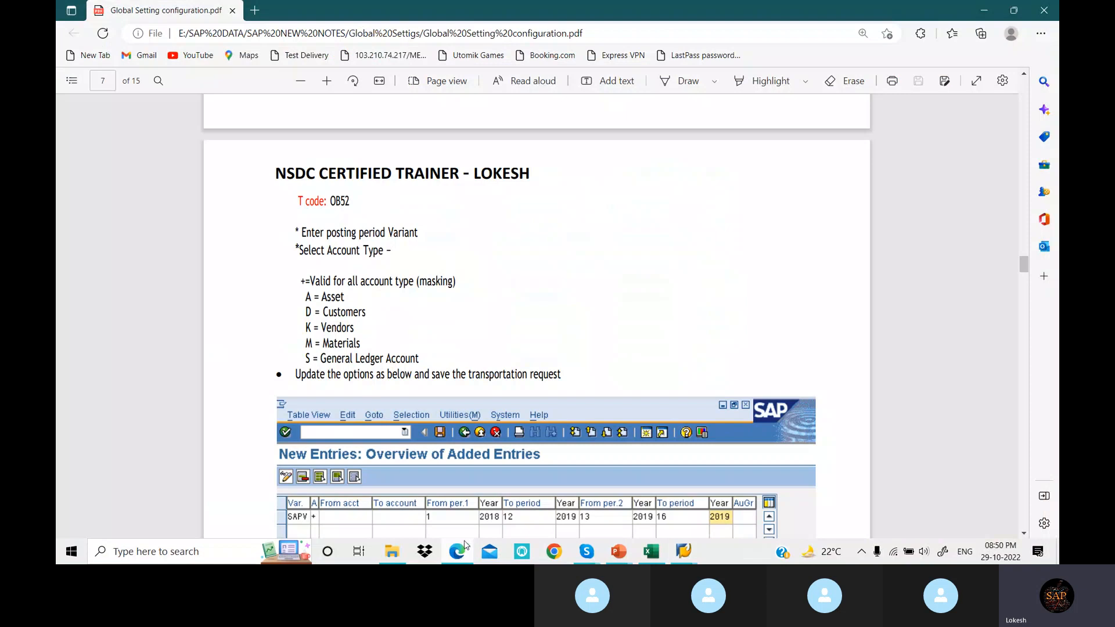
{"action": "left_click", "coordinate": [683, 552]}
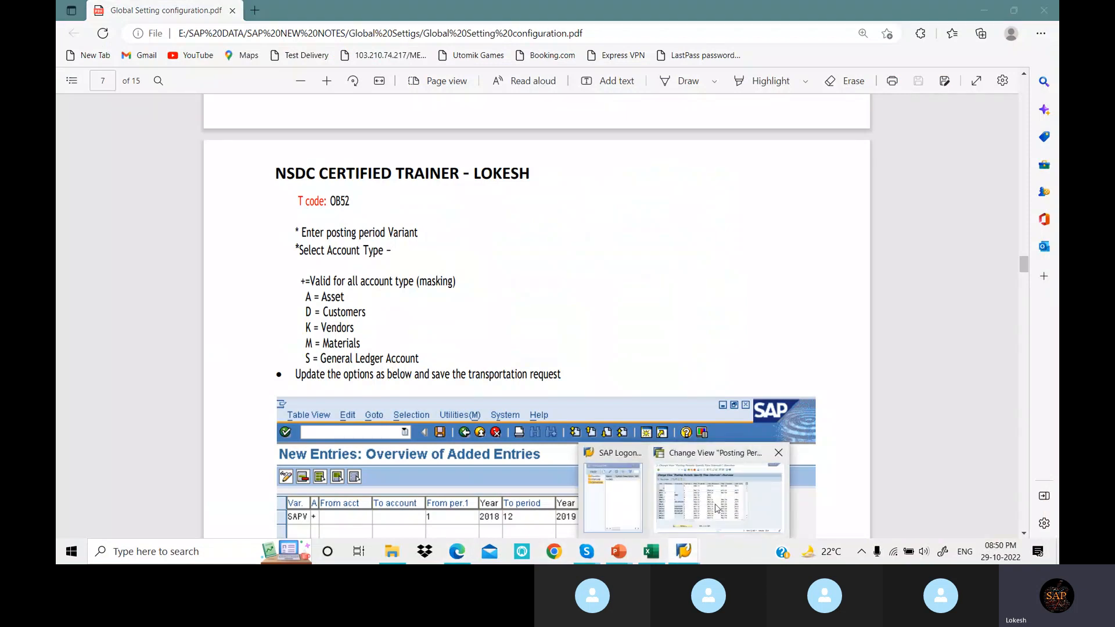
{"action": "left_click", "coordinate": [717, 509]}
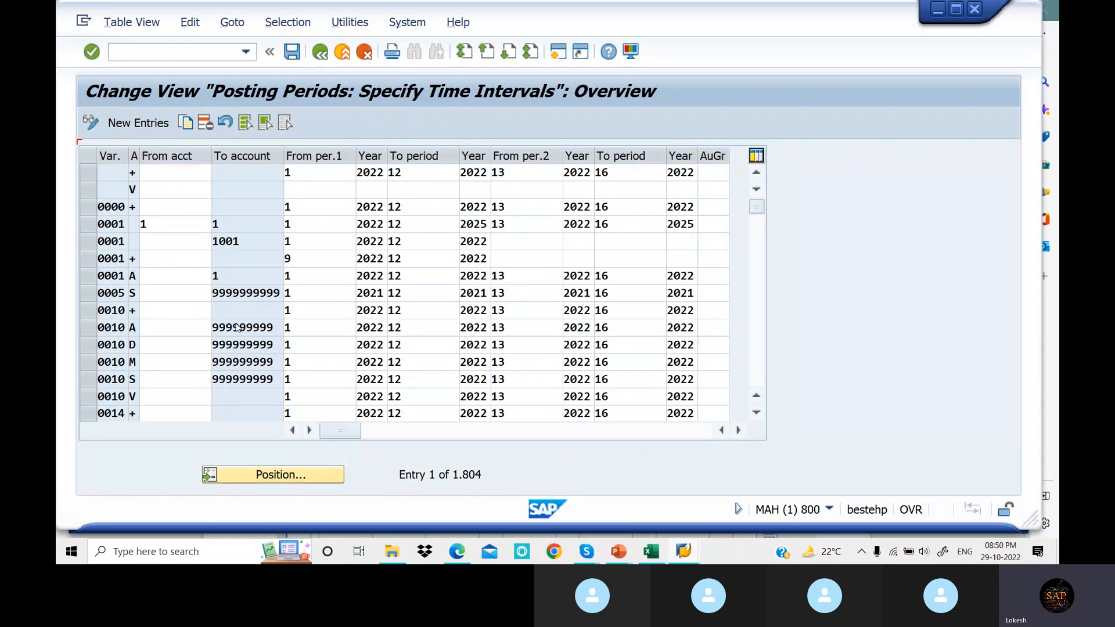
- Select the variant 0014 entries for account types +, A, D, K, M and the first S row, and start copying them
{"action": "scroll", "coordinate": [236, 327], "scroll_direction": "down", "scroll_amount": 1}
{"action": "scroll", "coordinate": [248, 316], "scroll_direction": "down", "scroll_amount": 1}
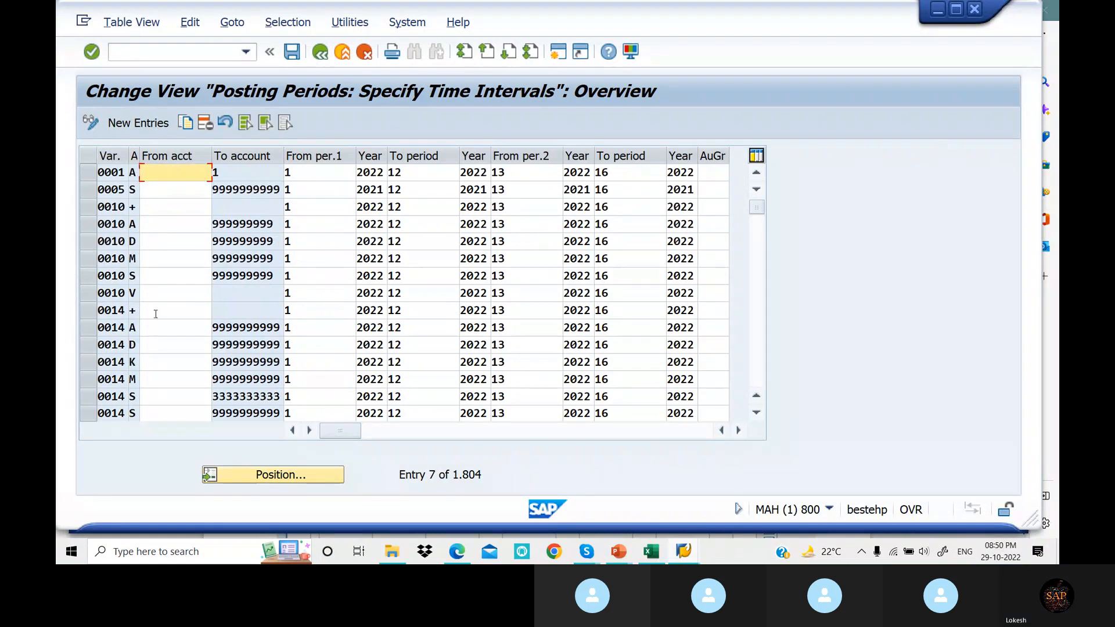
{"action": "left_click", "coordinate": [92, 311]}
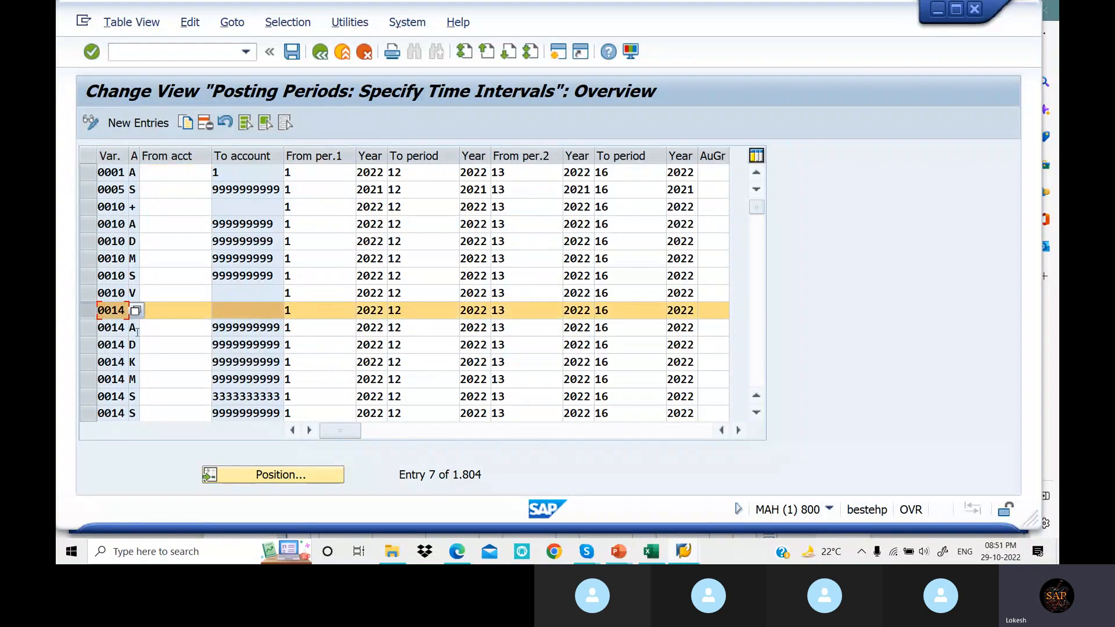
{"action": "left_click", "coordinate": [89, 329]}
{"action": "left_click", "coordinate": [88, 347]}
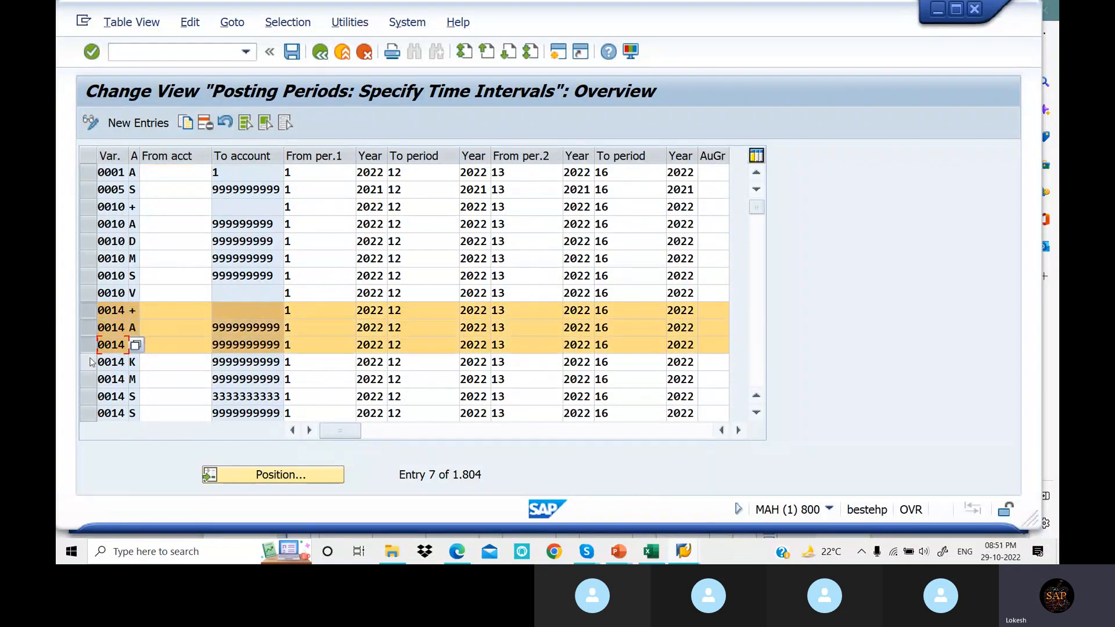
{"action": "left_click", "coordinate": [89, 362]}
{"action": "left_click", "coordinate": [90, 380]}
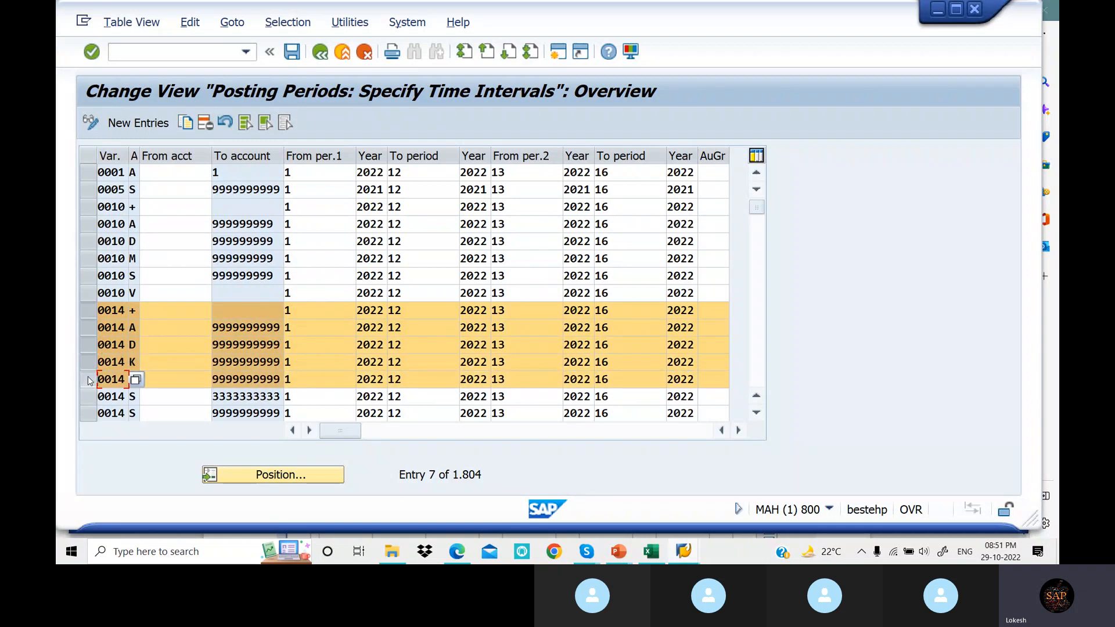
{"action": "left_click", "coordinate": [89, 398]}
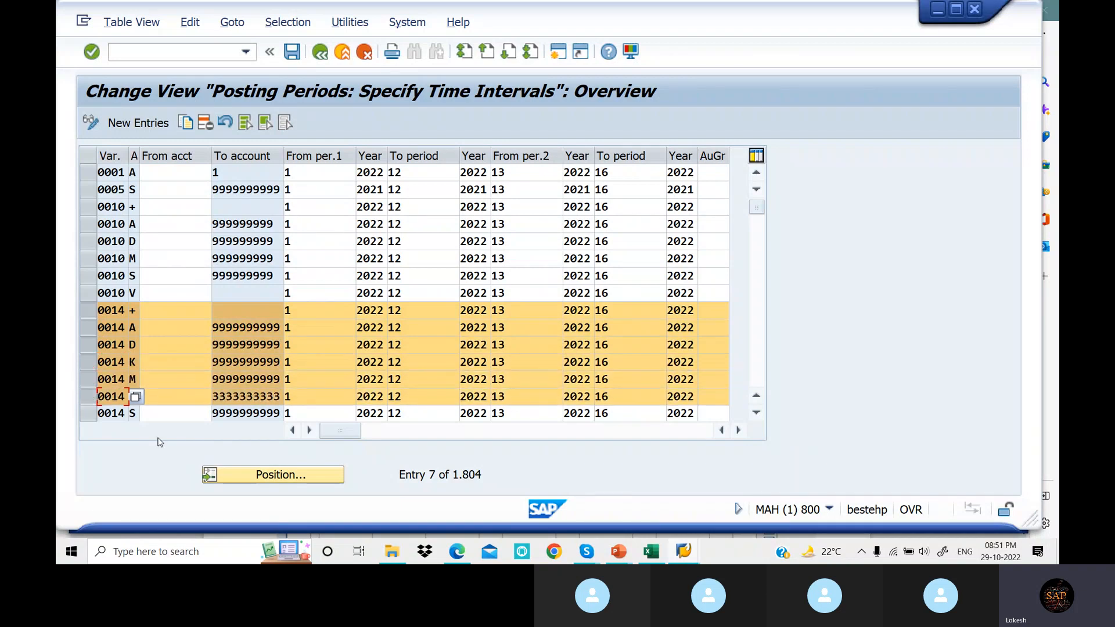
{"action": "left_click", "coordinate": [458, 553]}
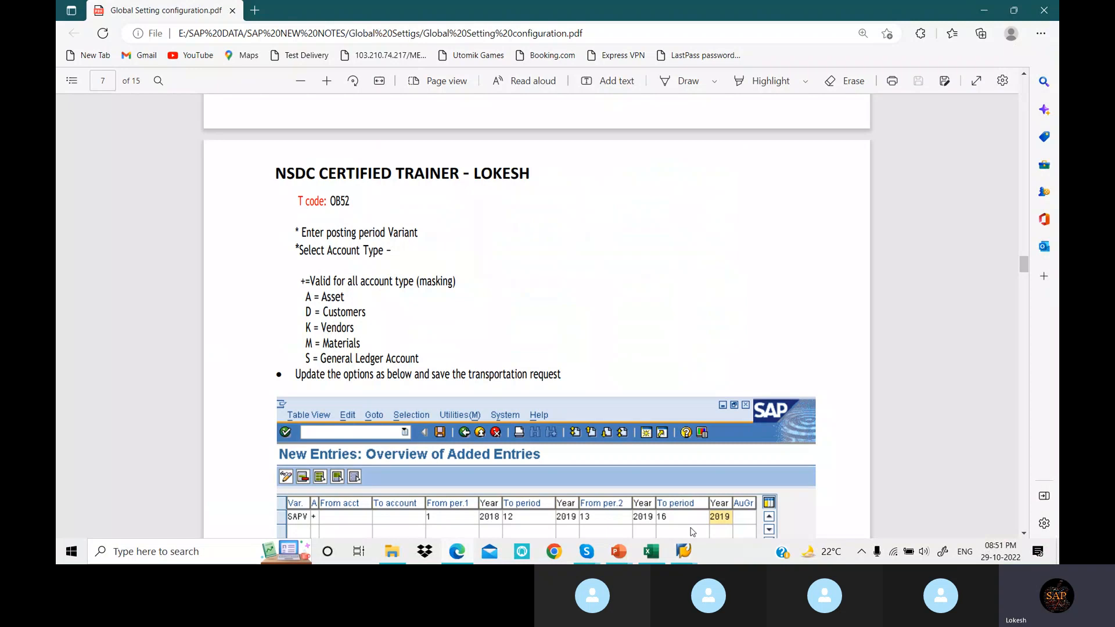
{"action": "left_click", "coordinate": [684, 551]}
{"action": "left_click", "coordinate": [706, 510]}
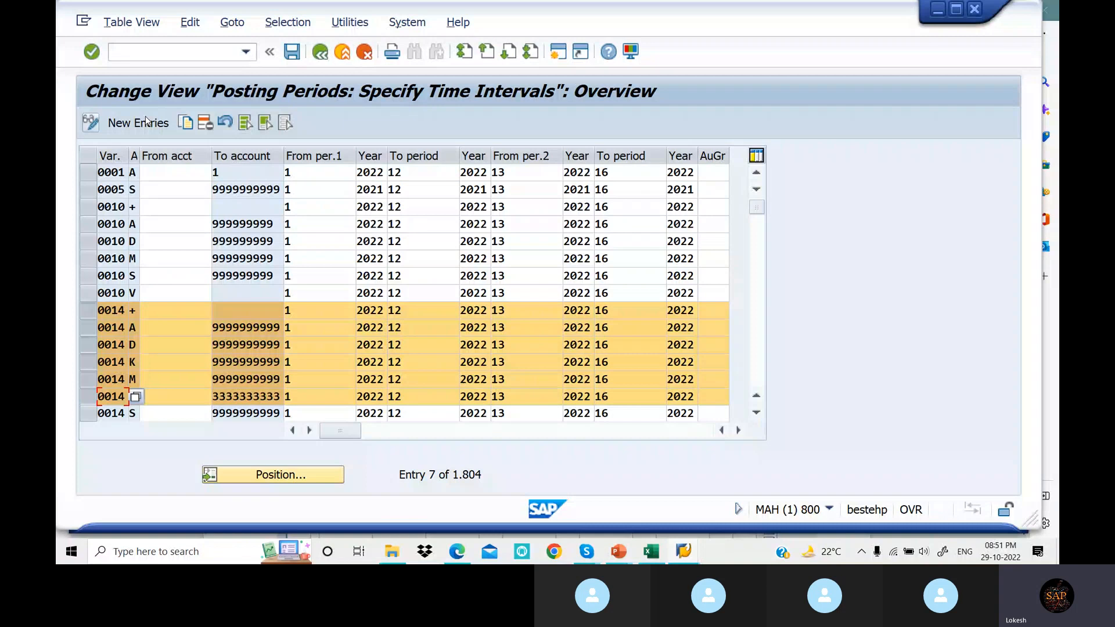
{"action": "left_click", "coordinate": [186, 124]}
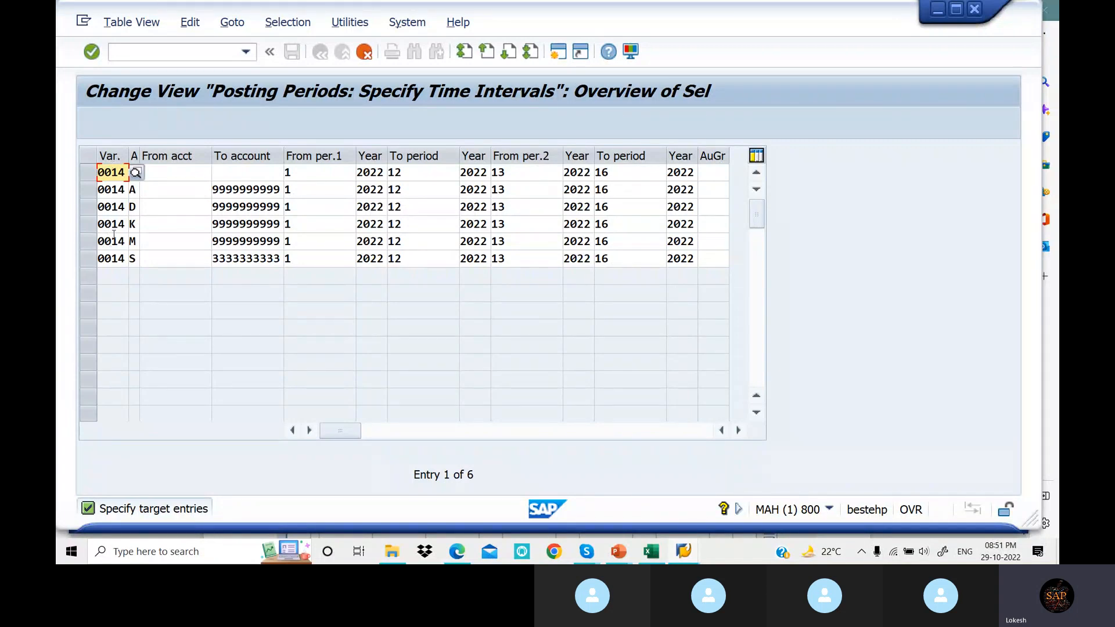
- Look up the permitted account types for the + entry, examine each type's description, and close the list without changing the entry
{"action": "left_click", "coordinate": [133, 189]}
{"action": "left_click", "coordinate": [133, 173]}
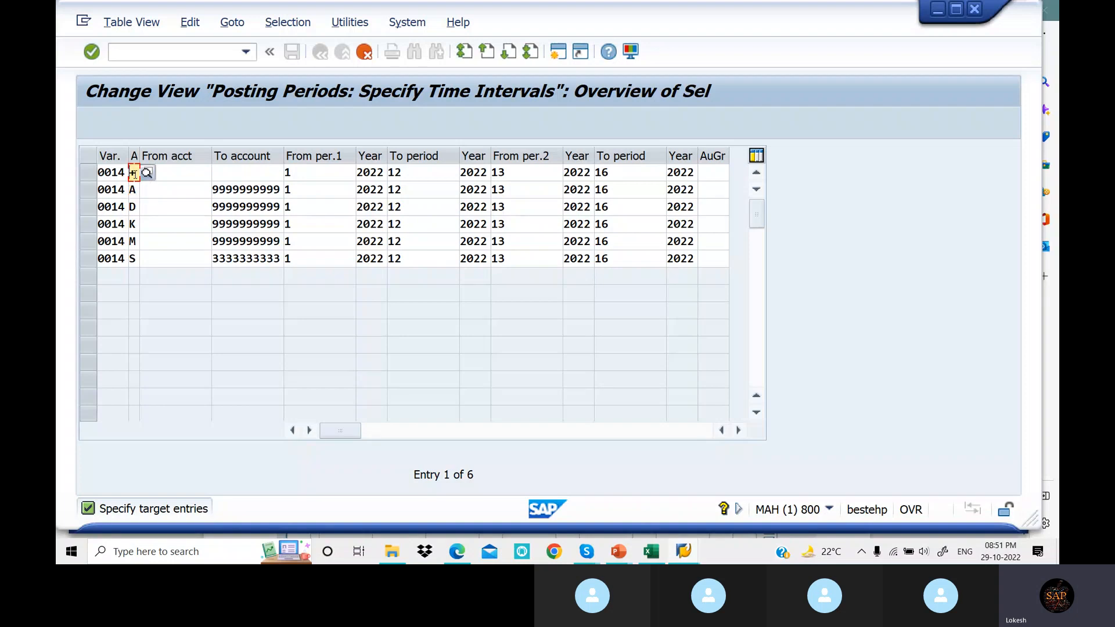
{"action": "left_click", "coordinate": [148, 173]}
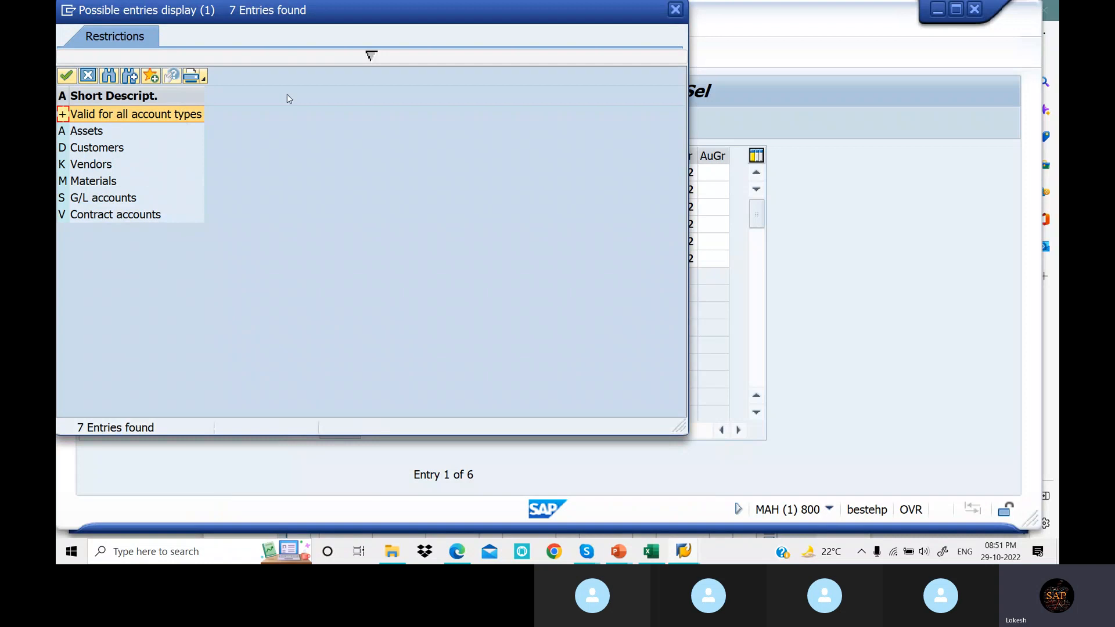
{"action": "left_click_drag", "start_coordinate": [371, 13], "coordinate": [718, 63]}
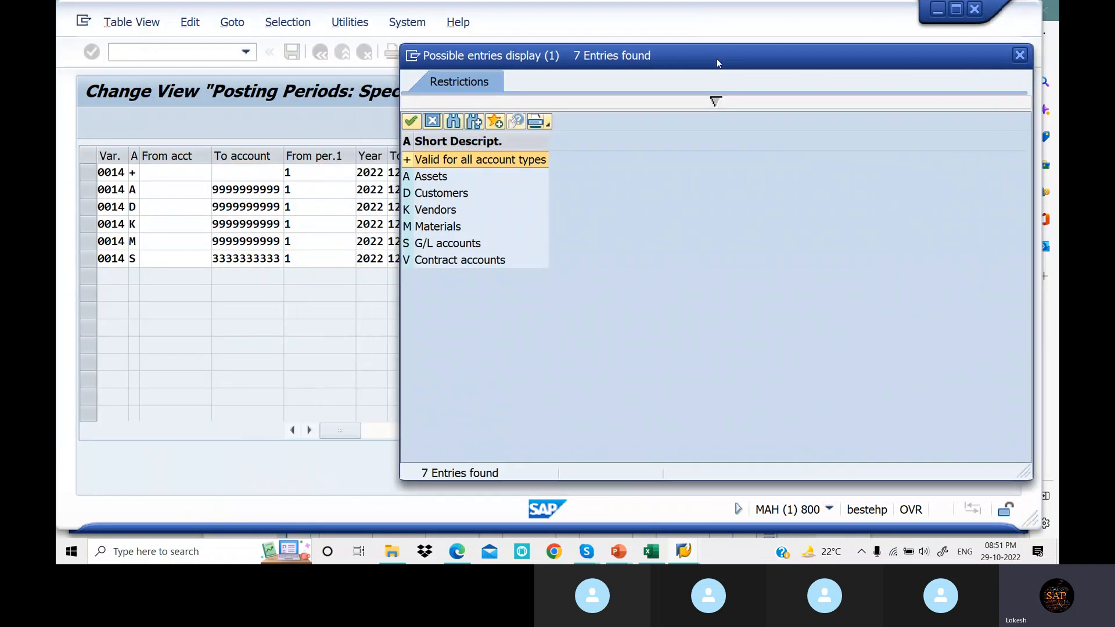
{"action": "left_click", "coordinate": [431, 182]}
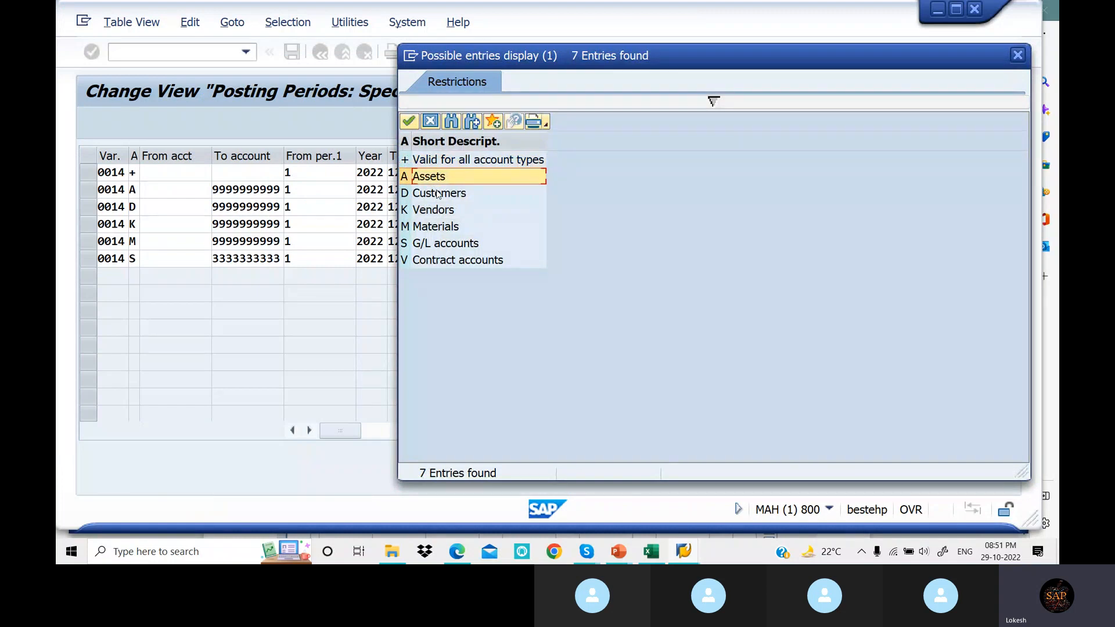
{"action": "left_click", "coordinate": [439, 196]}
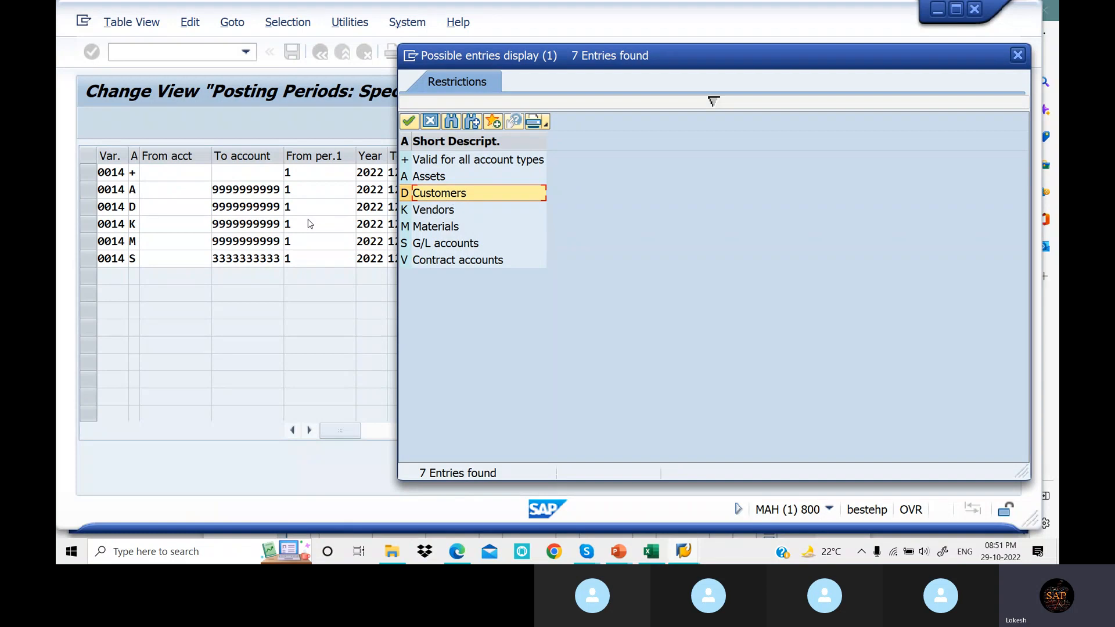
{"action": "left_click", "coordinate": [448, 215]}
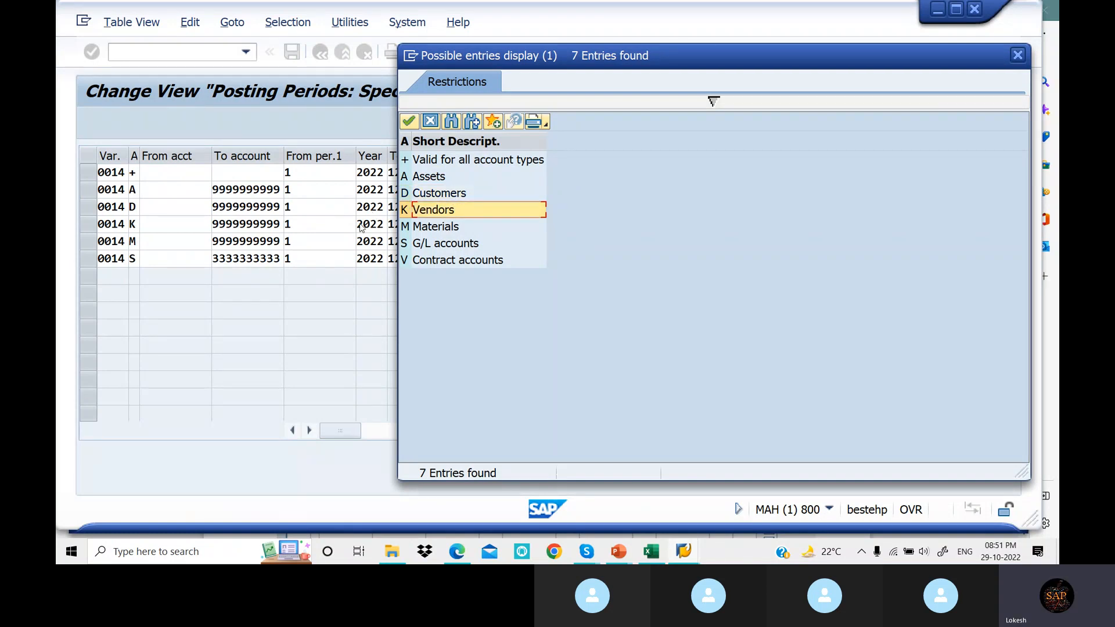
{"action": "left_click", "coordinate": [452, 226]}
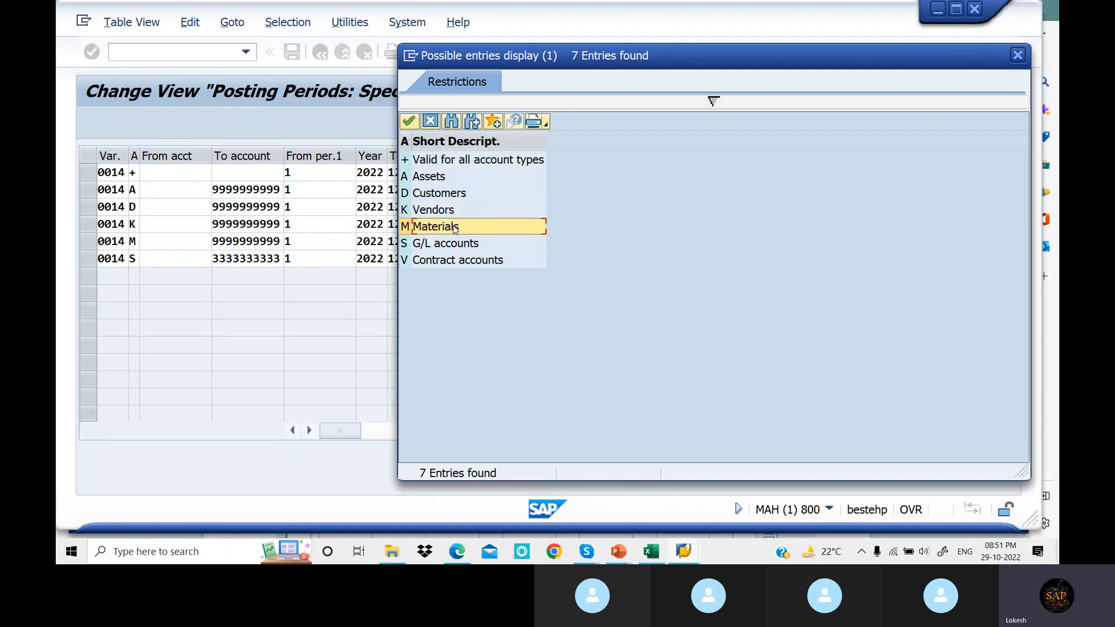
{"action": "left_click", "coordinate": [464, 244]}
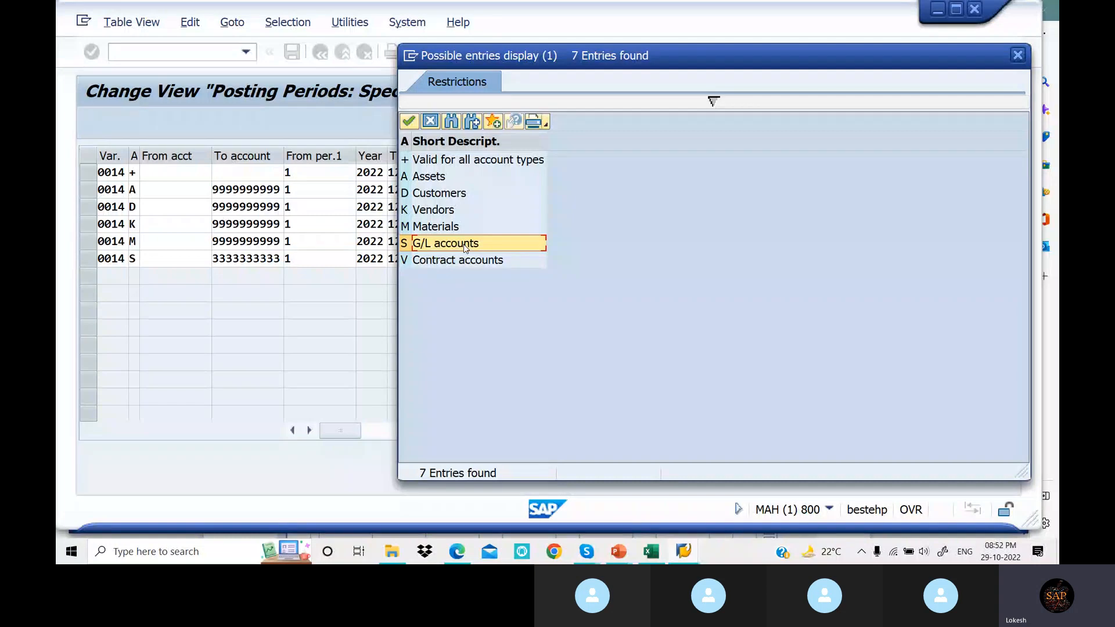
{"action": "left_click", "coordinate": [469, 265]}
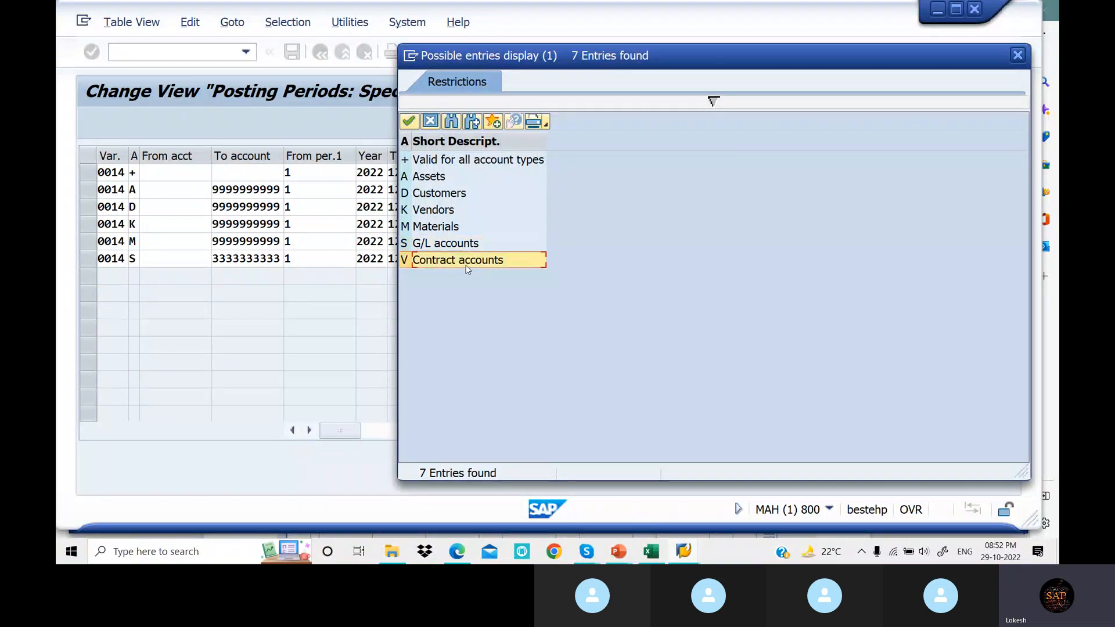
{"action": "left_click", "coordinate": [441, 194]}
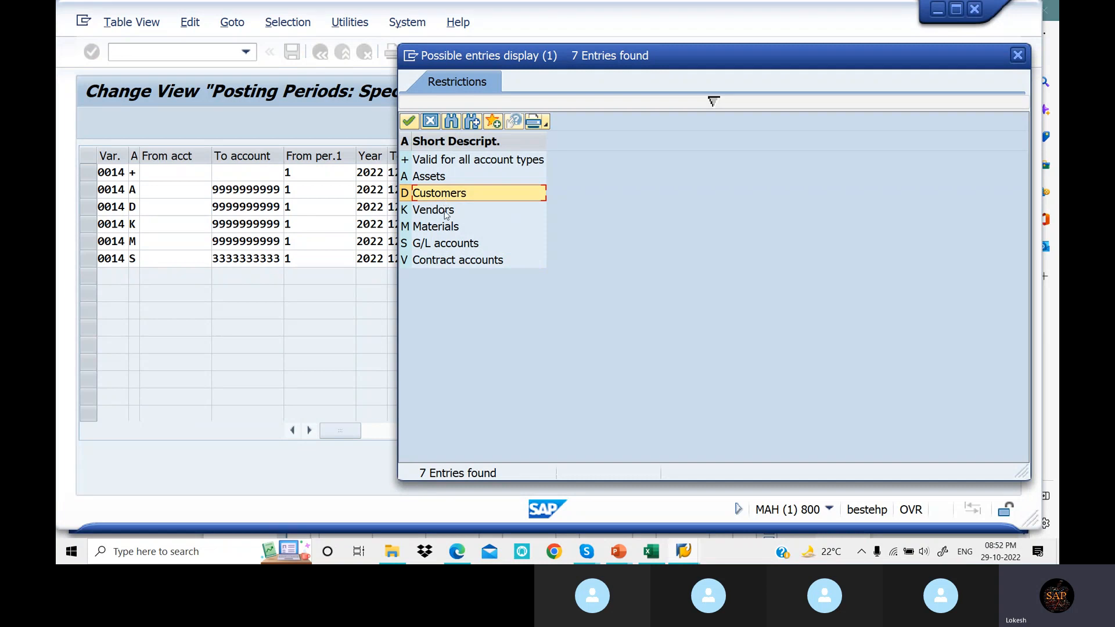
{"action": "left_click", "coordinate": [446, 213]}
{"action": "left_click", "coordinate": [449, 230]}
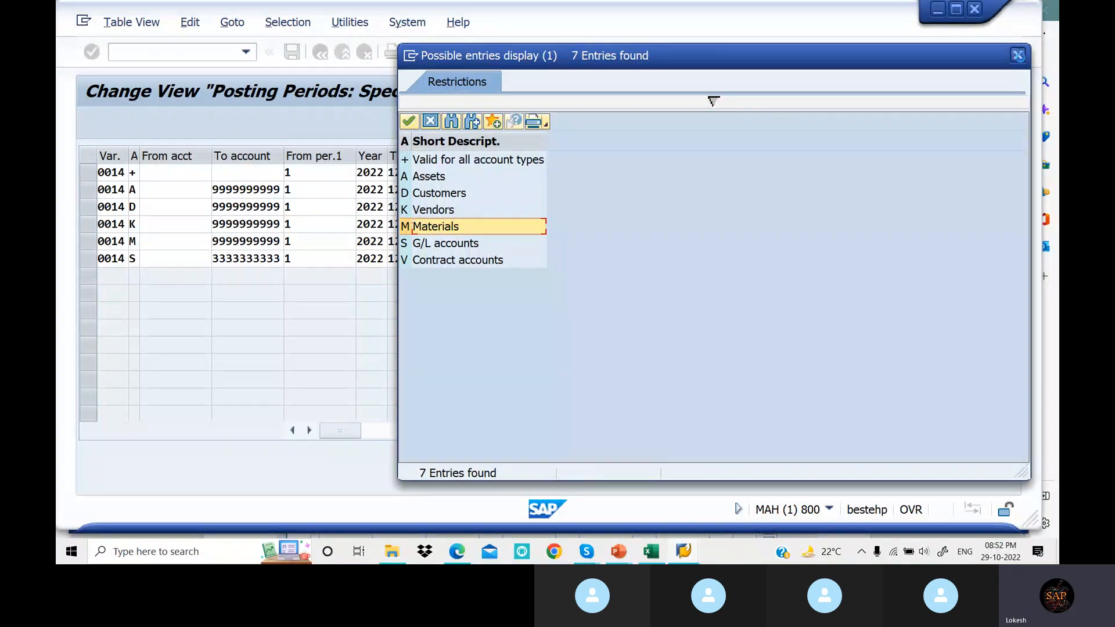
{"action": "left_click", "coordinate": [1017, 55]}
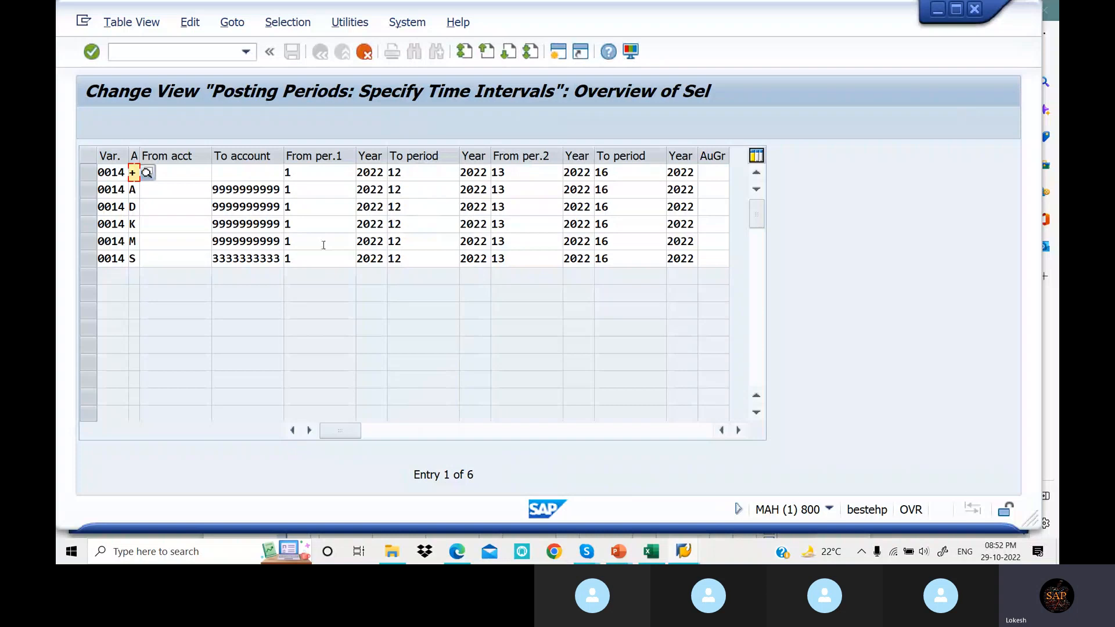
- Set the first interval's starting period to 7 for all six copied entries: +, A, D, K, M and S
{"action": "left_click", "coordinate": [221, 190]}
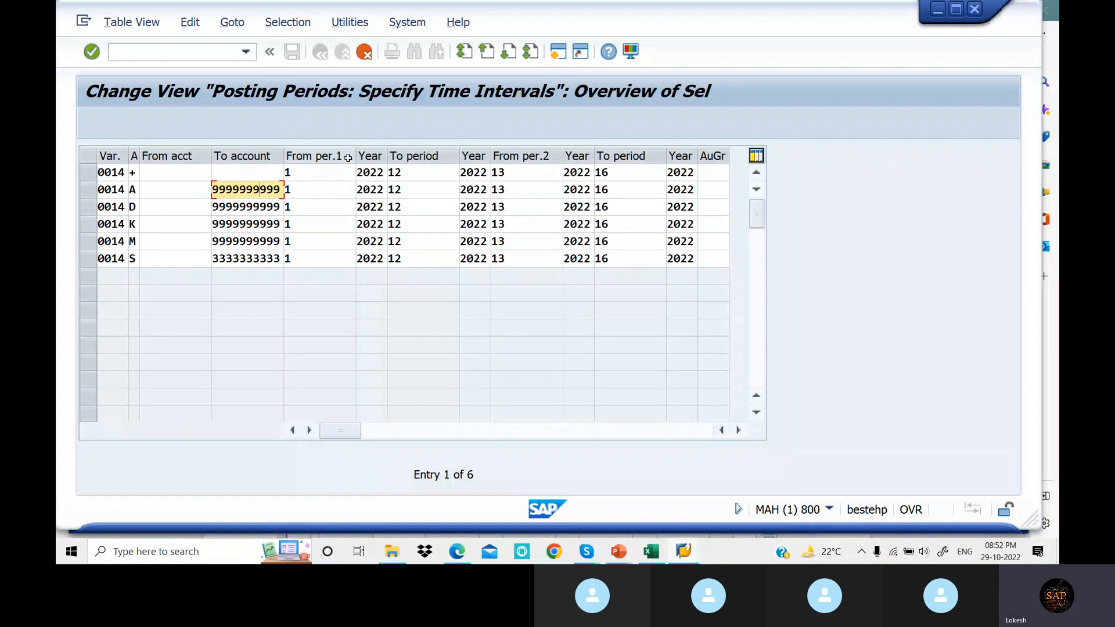
{"action": "left_click", "coordinate": [320, 173]}
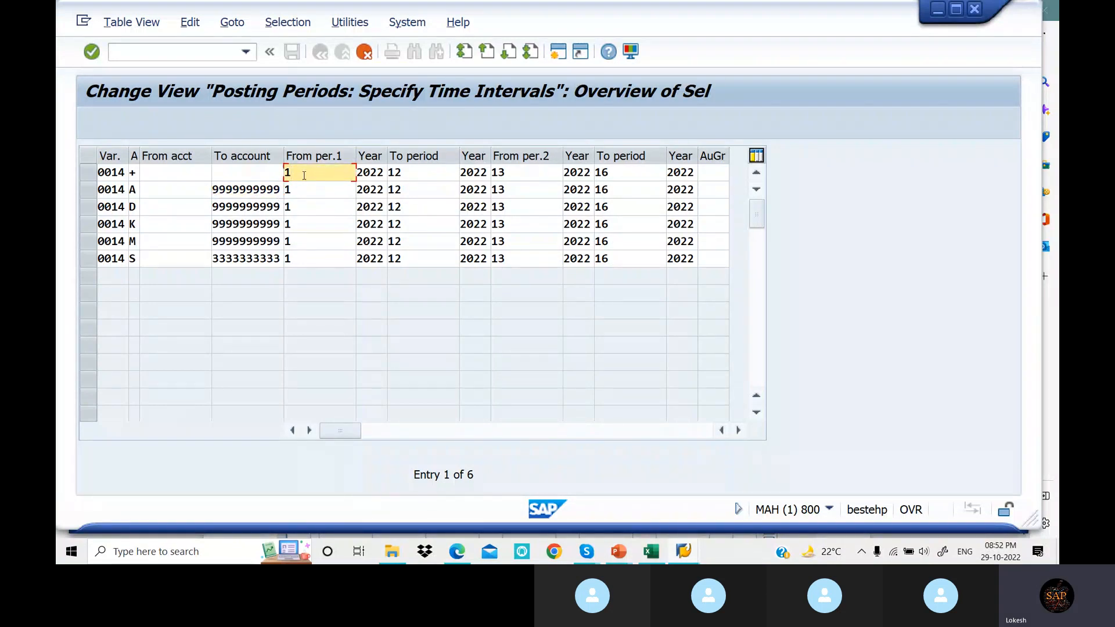
{"action": "left_click", "coordinate": [419, 175]}
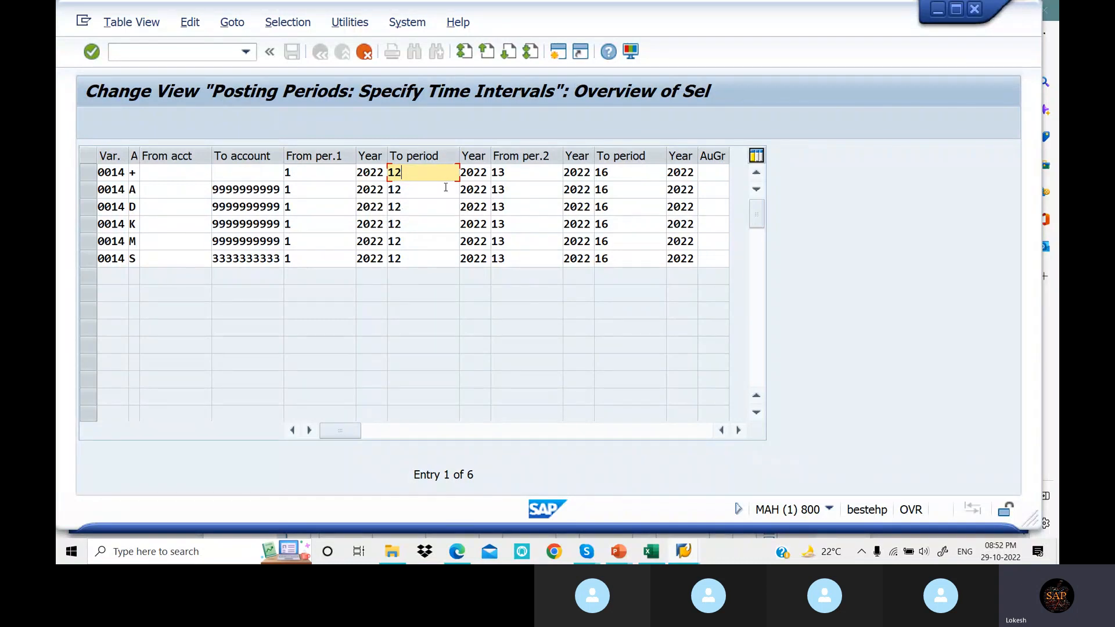
{"action": "left_click", "coordinate": [326, 174]}
{"action": "key", "text": "BackSpace"}
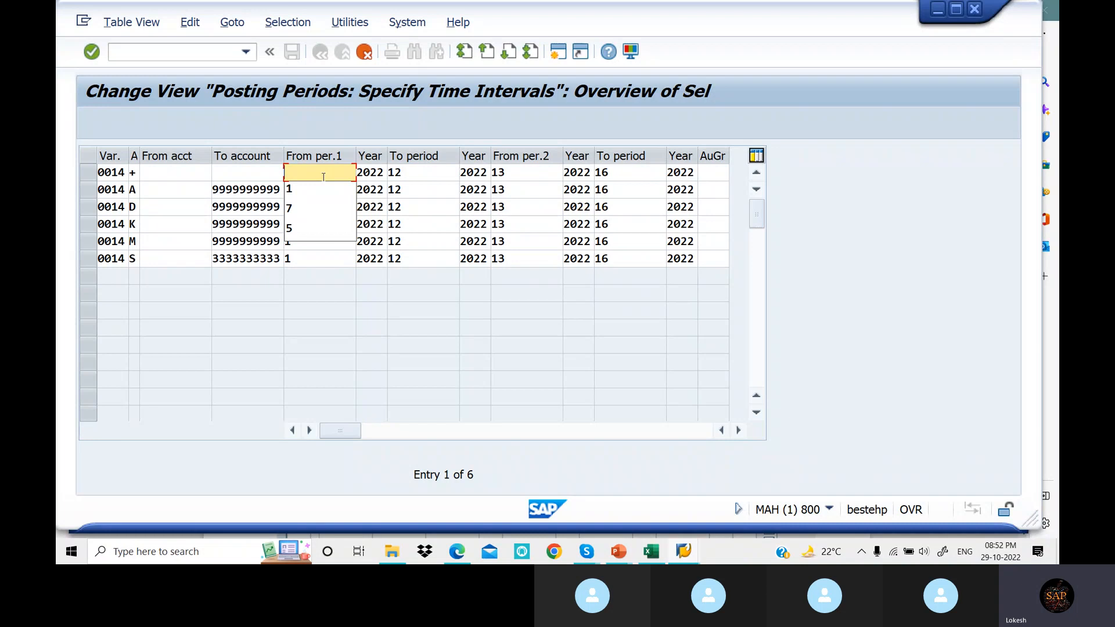
{"action": "type", "text": "7"}
{"action": "key", "text": "Down"}
{"action": "key", "text": "BackSpace"}
{"action": "type", "text": "7"}
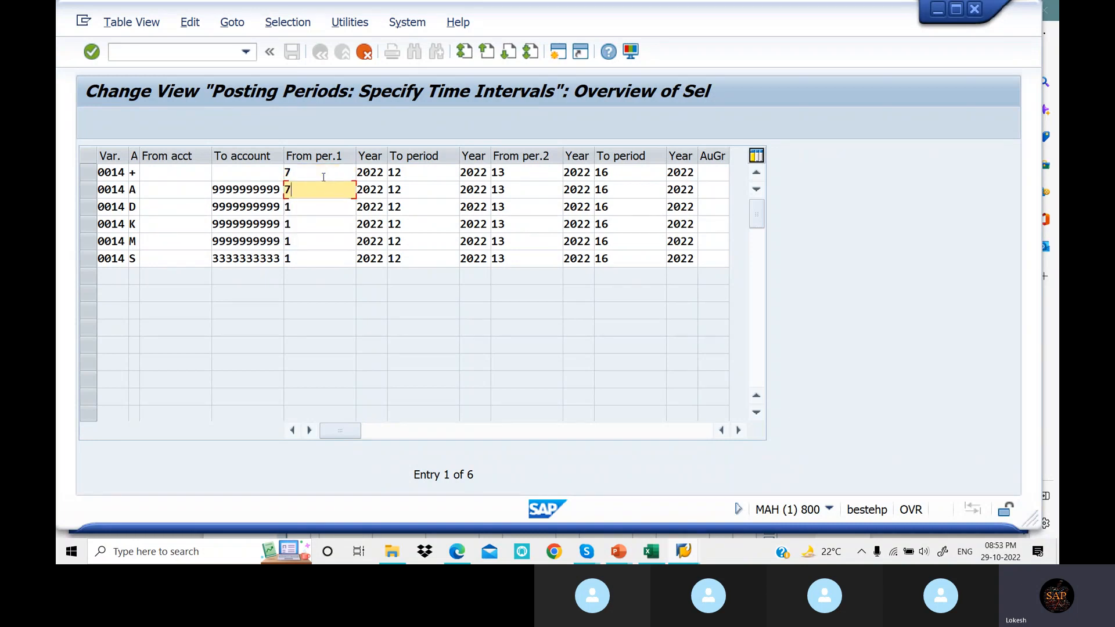
{"action": "key", "text": "Down"}
{"action": "key", "text": "BackSpace"}
{"action": "type", "text": "7"}
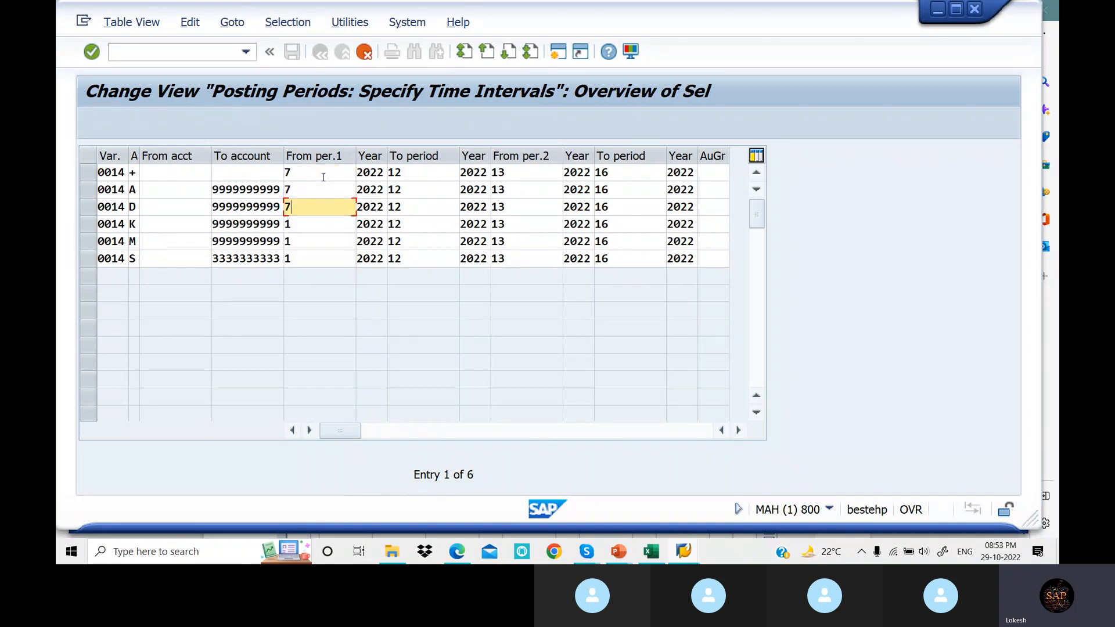
{"action": "key", "text": "Down"}
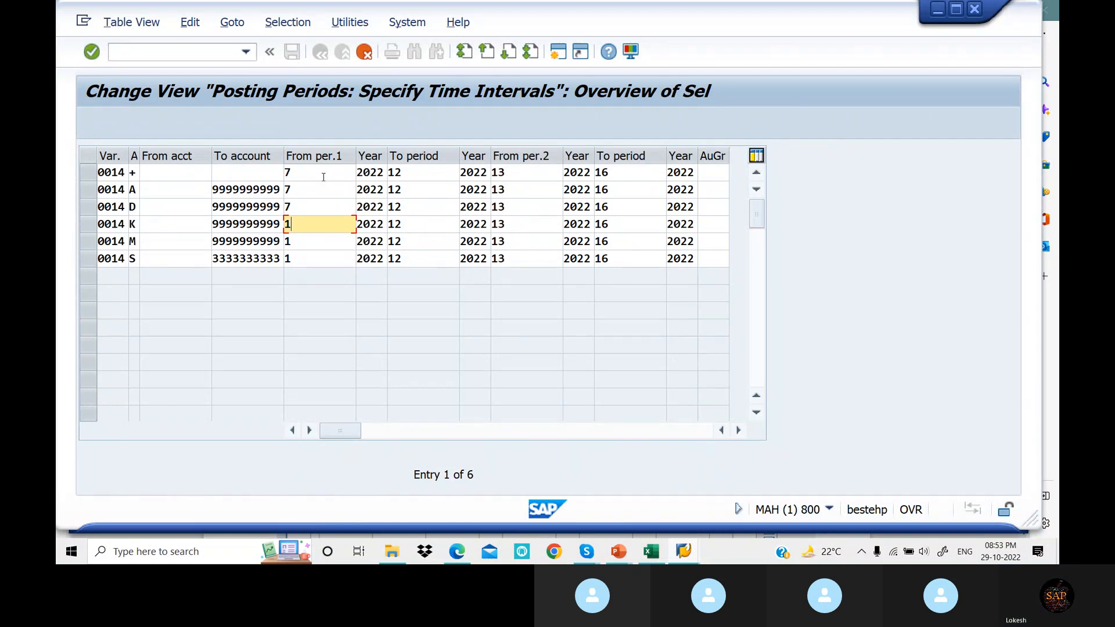
{"action": "key", "text": "BackSpace"}
{"action": "type", "text": "7"}
{"action": "key", "text": "Down"}
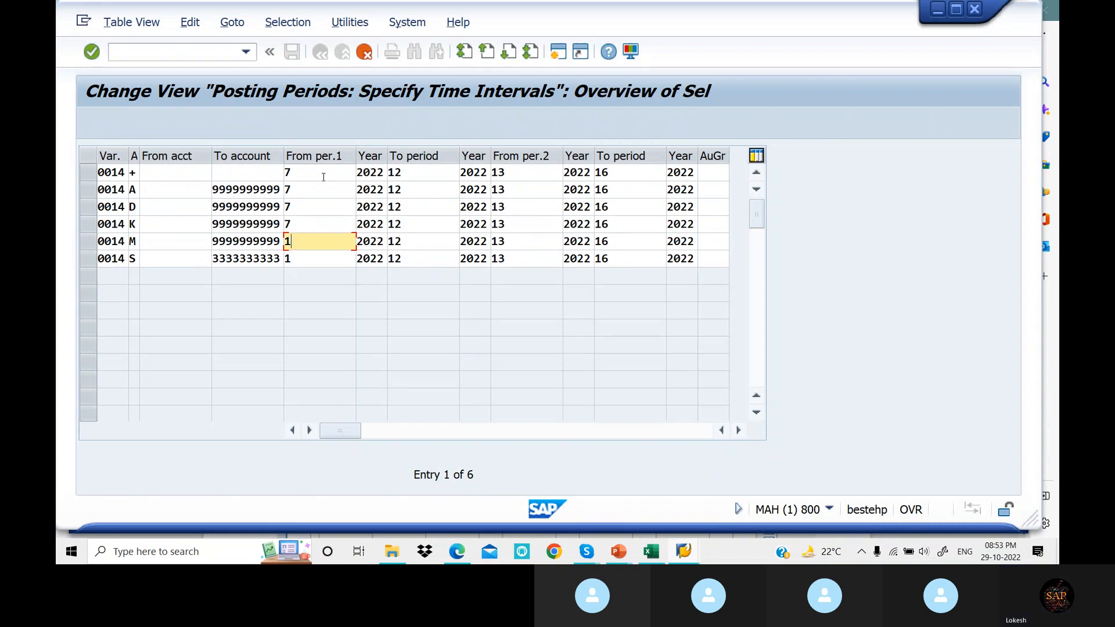
{"action": "key", "text": "BackSpace"}
{"action": "type", "text": "7"}
{"action": "key", "text": "Down"}
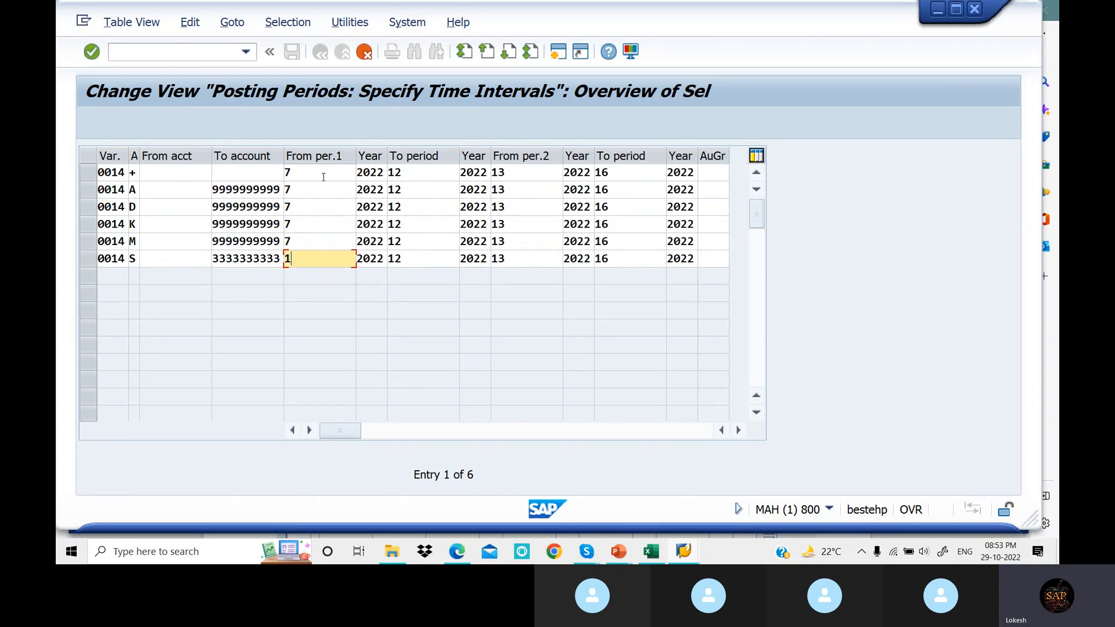
{"action": "key", "text": "BackSpace"}
{"action": "type", "text": "7"}
- Set the first interval's ending period to 7 for all six copied entries: +, A, D, K, M and S
{"action": "left_click", "coordinate": [412, 178]}
{"action": "key", "text": "BackSpace"}
{"action": "type", "text": "7"}
{"action": "key", "text": "Down"}
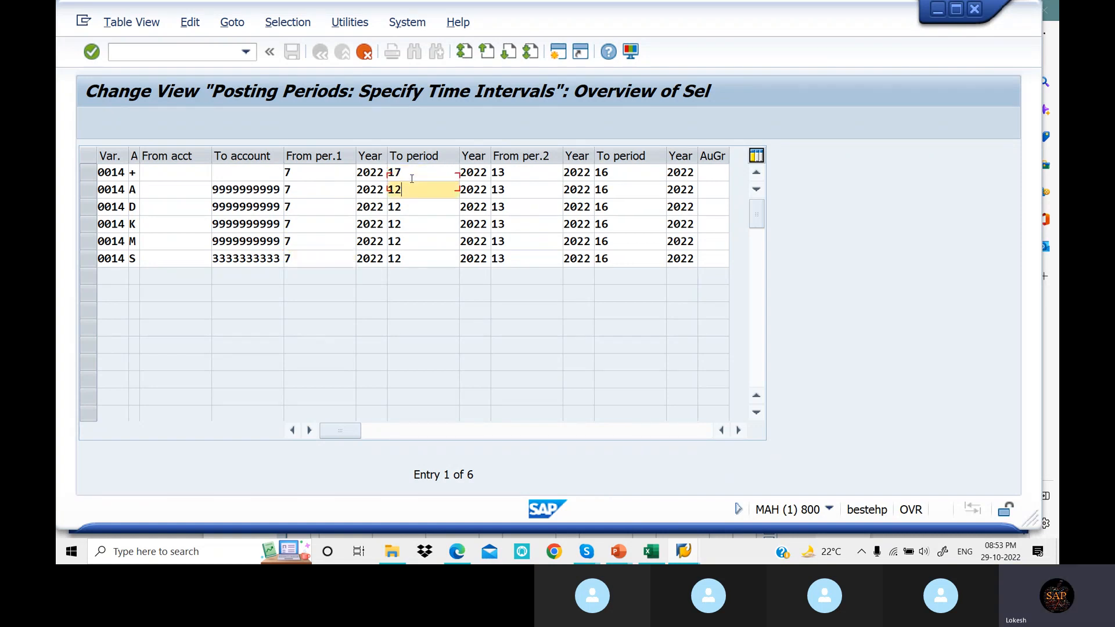
{"action": "left_click", "coordinate": [411, 178]}
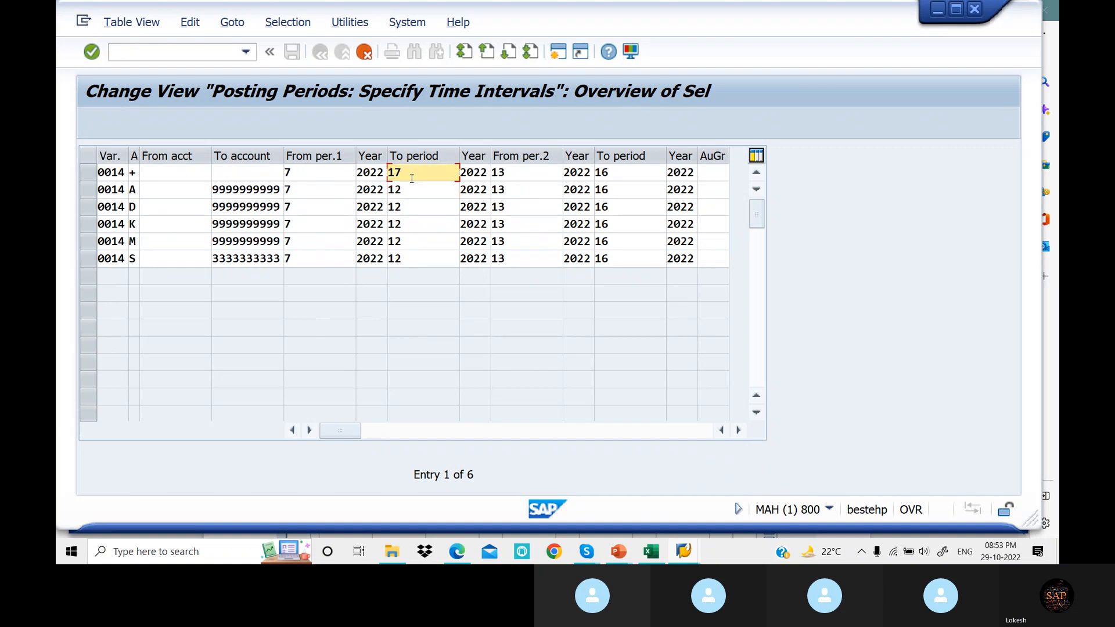
{"action": "key", "text": "BackSpace"}
{"action": "key", "text": "BackSpace"}
{"action": "type", "text": "7"}
{"action": "key", "text": "Down"}
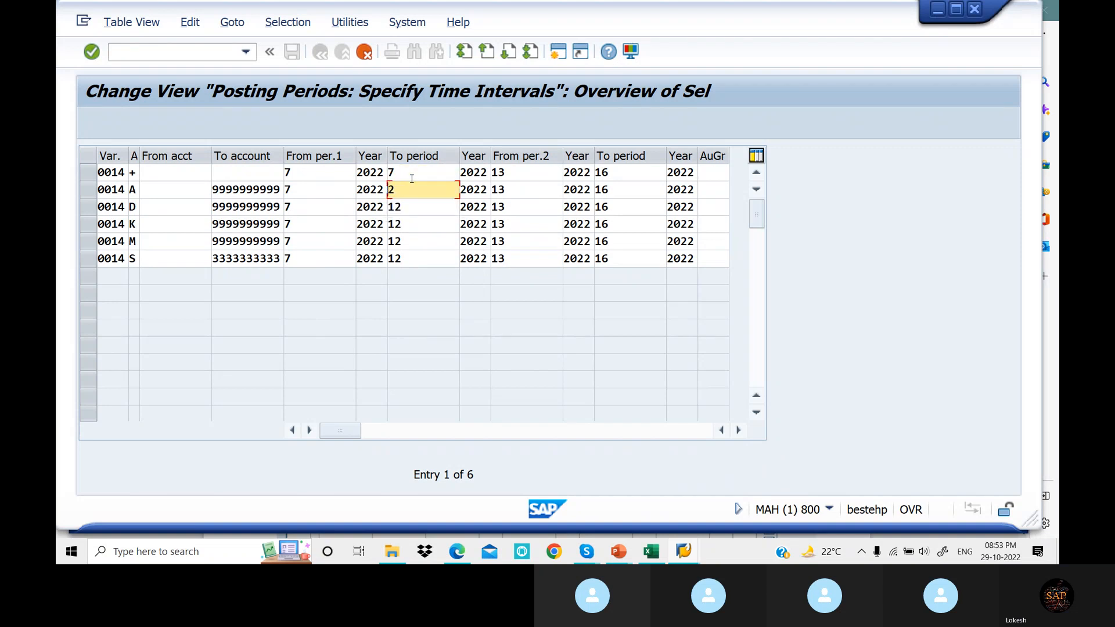
{"action": "type", "text": "7"}
{"action": "key", "text": "Down"}
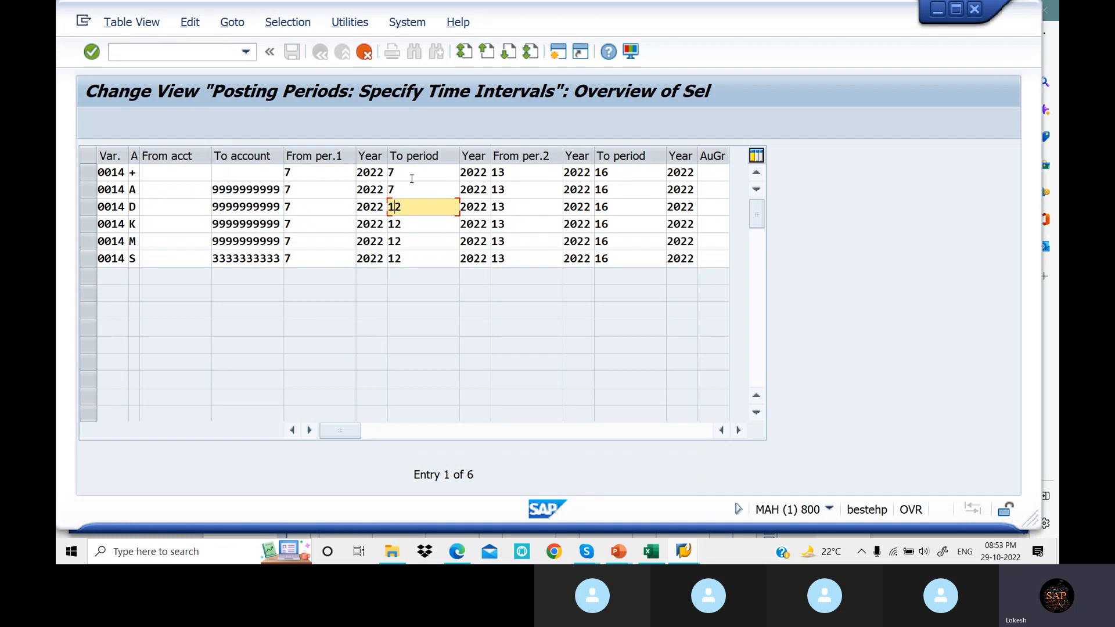
{"action": "key", "text": "BackSpace"}
{"action": "key", "text": "BackSpace"}
{"action": "type", "text": "7"}
{"action": "key", "text": "Down"}
{"action": "key", "text": "BackSpace"}
{"action": "key", "text": "BackSpace"}
{"action": "type", "text": "7"}
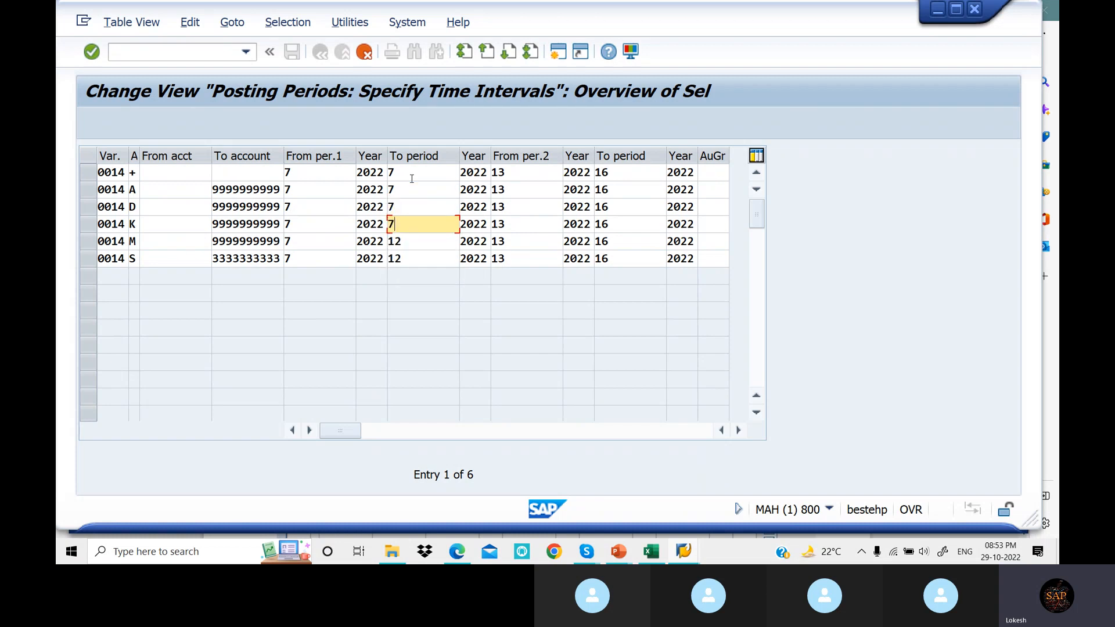
{"action": "key", "text": "Down"}
{"action": "key", "text": "BackSpace"}
{"action": "key", "text": "BackSpace"}
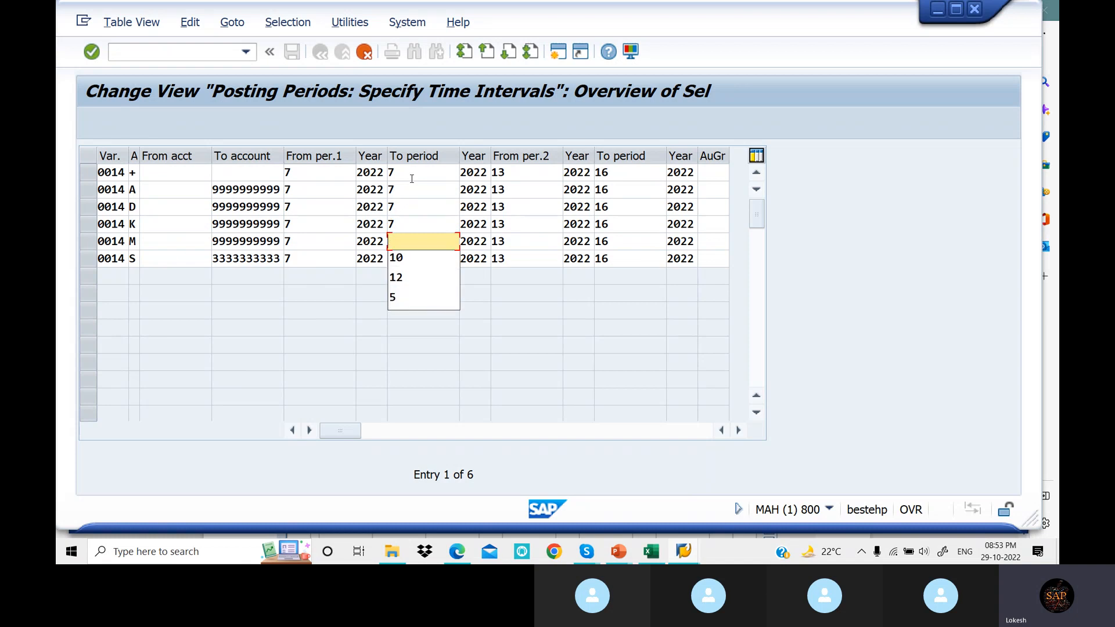
{"action": "type", "text": "7"}
{"action": "key", "text": "Down"}
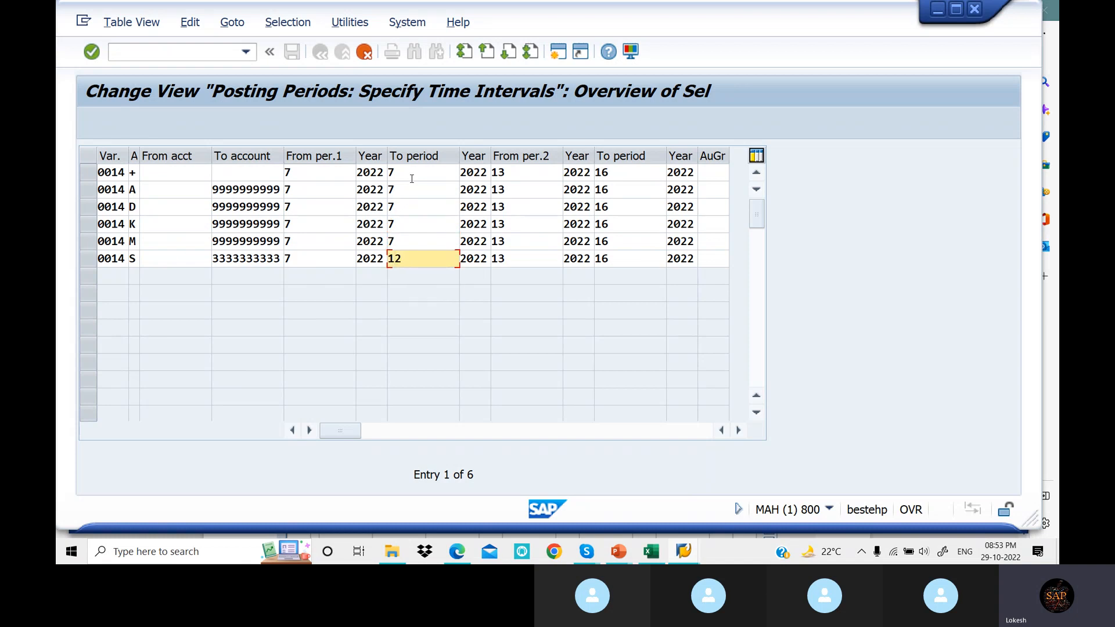
{"action": "key", "text": "BackSpace"}
{"action": "key", "text": "BackSpace"}
{"action": "type", "text": "7"}
- Review the periods and years of the first and second posting intervals in the + entry
{"action": "left_click", "coordinate": [436, 204]}
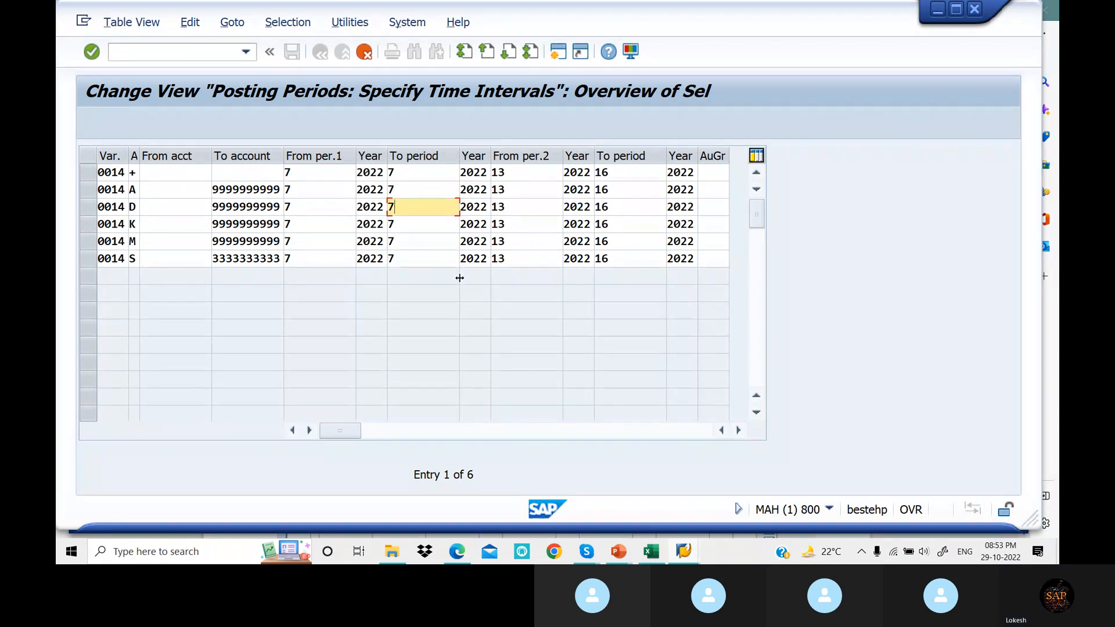
{"action": "left_click", "coordinate": [319, 172]}
{"action": "left_click", "coordinate": [421, 171]}
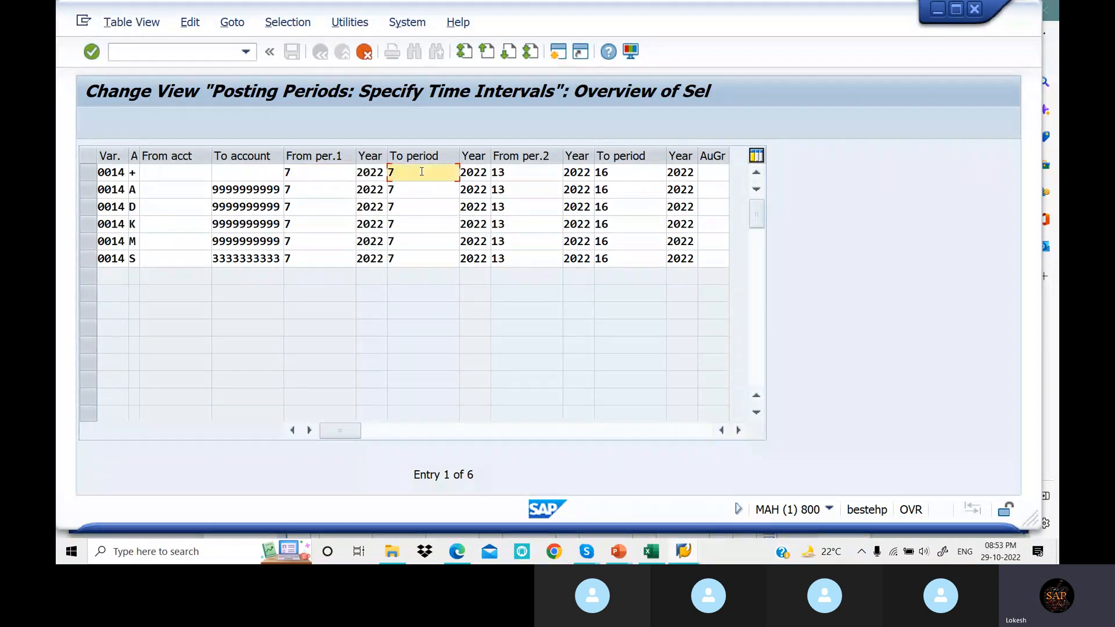
{"action": "left_click", "coordinate": [516, 174]}
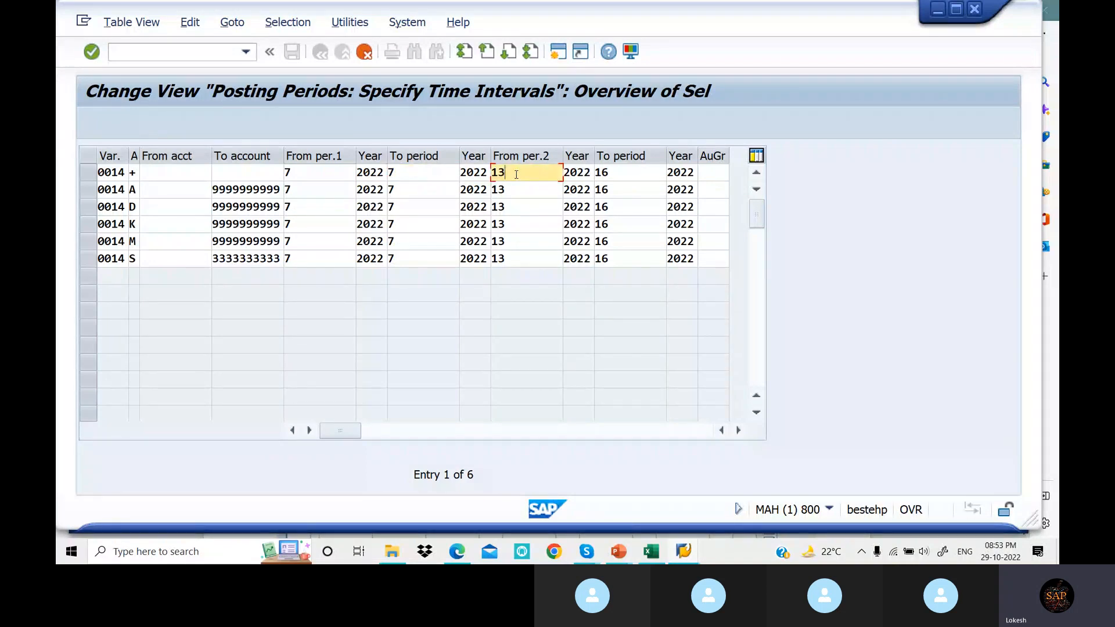
{"action": "key", "text": "Tab"}
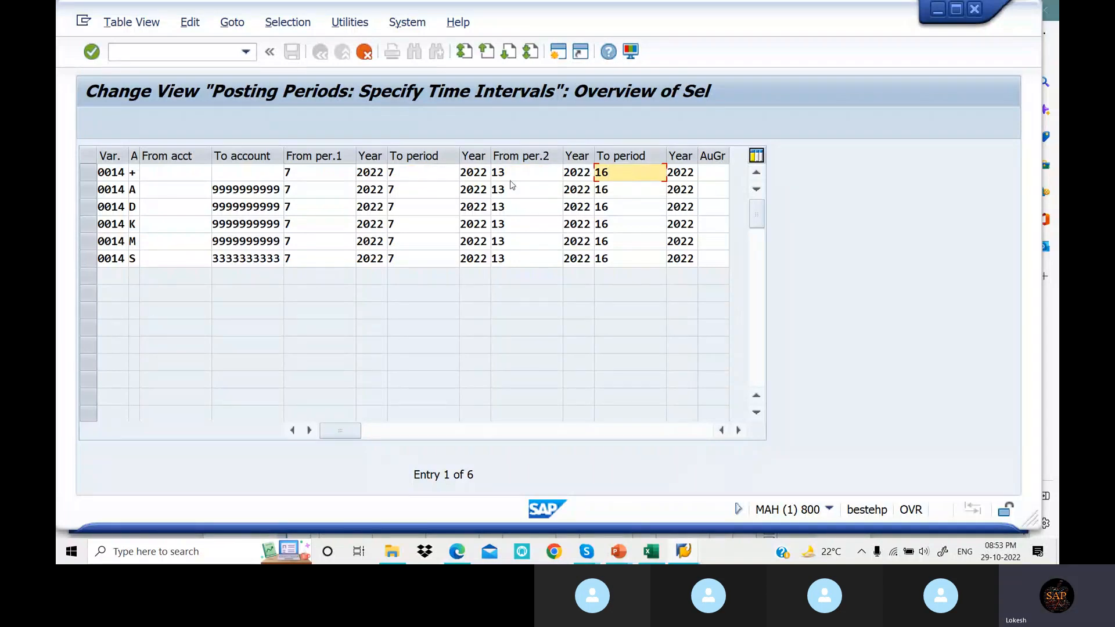
{"action": "key", "text": "shift+Tab"}
{"action": "key", "text": "Tab"}
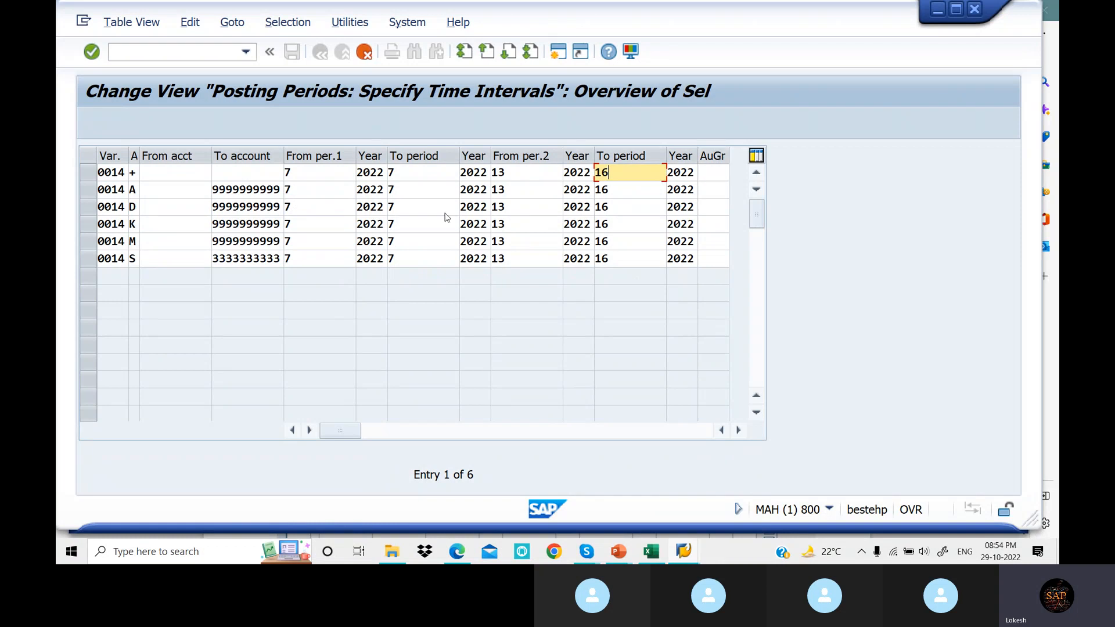
{"action": "left_click", "coordinate": [384, 172]}
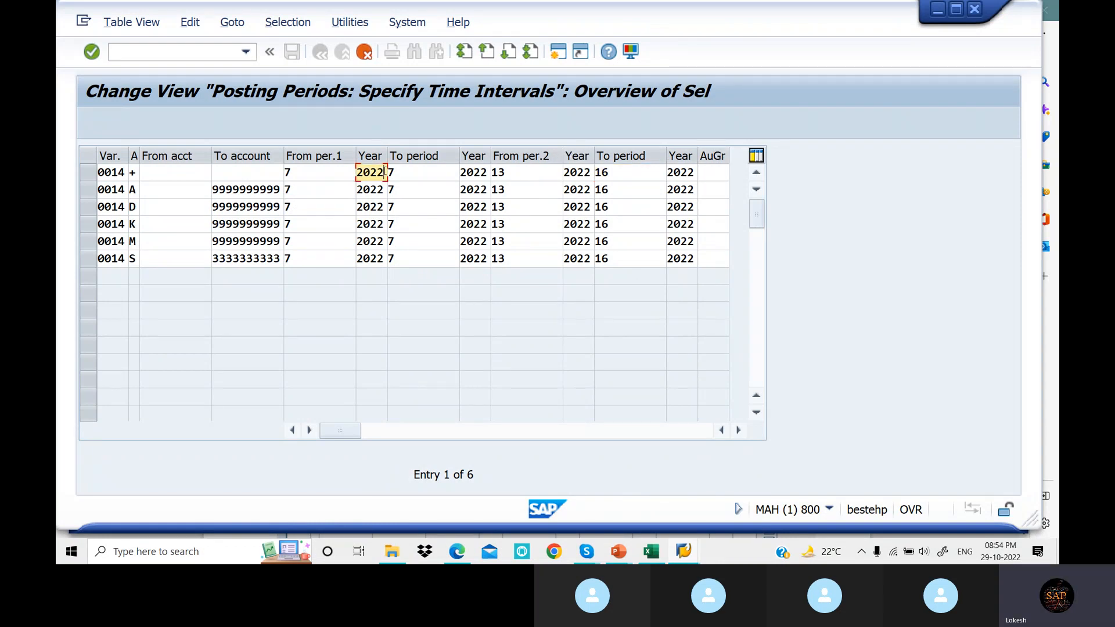
- Set the second interval's ending year to 2023 for all six copied entries: +, A, D, K, M and S
{"action": "left_click", "coordinate": [695, 172]}
{"action": "key", "text": "BackSpace"}
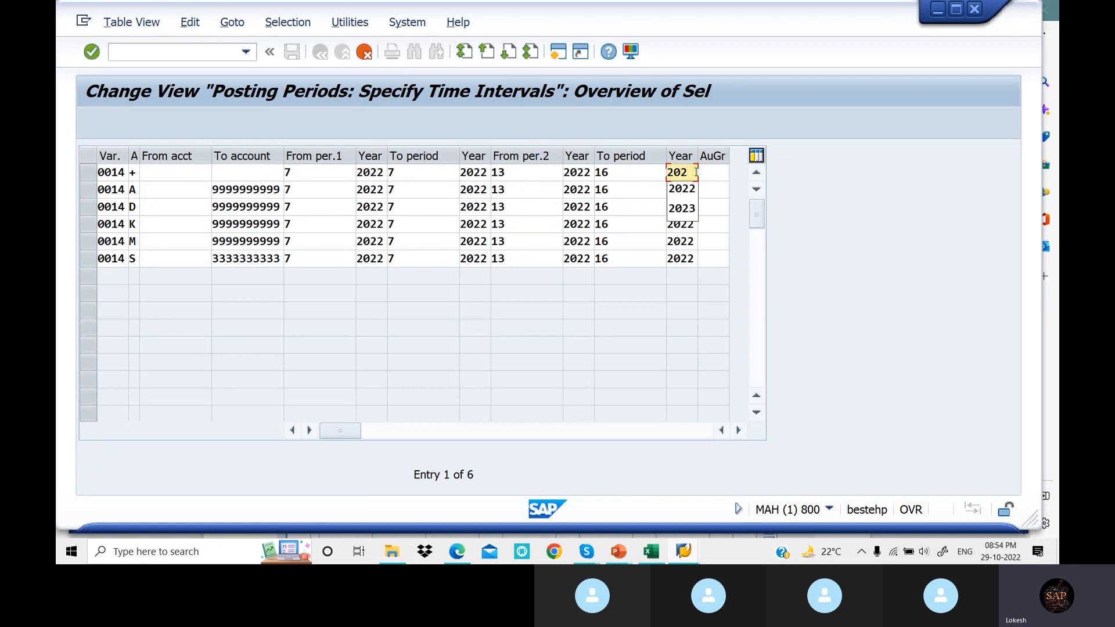
{"action": "type", "text": "3"}
{"action": "key", "text": "Down"}
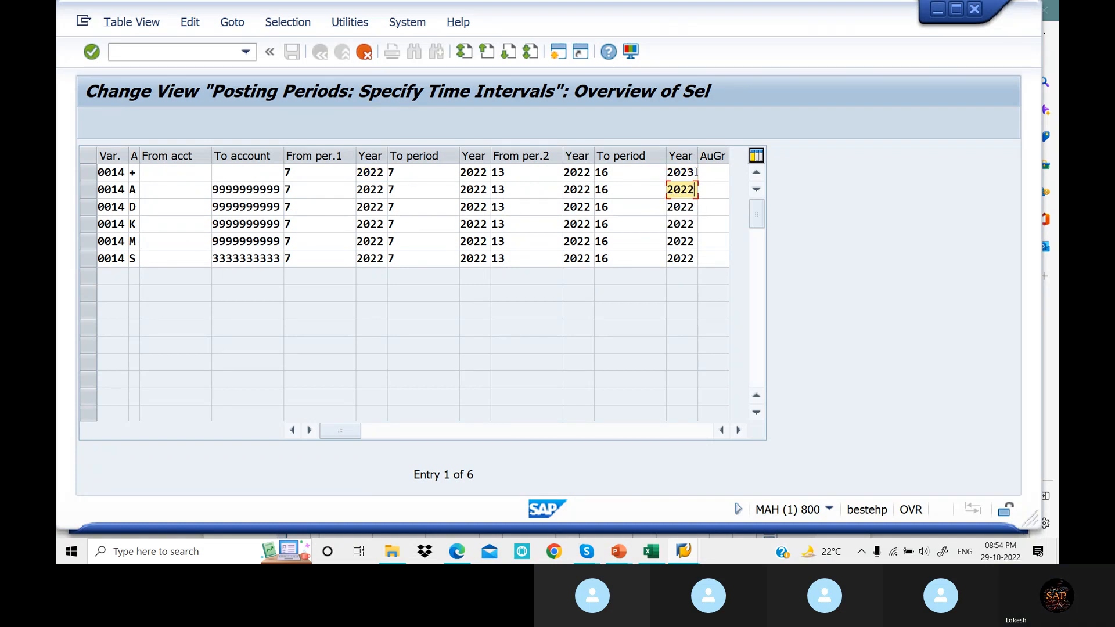
{"action": "key", "text": "BackSpace"}
{"action": "type", "text": "3"}
{"action": "key", "text": "Down"}
{"action": "key", "text": "BackSpace"}
{"action": "type", "text": "3"}
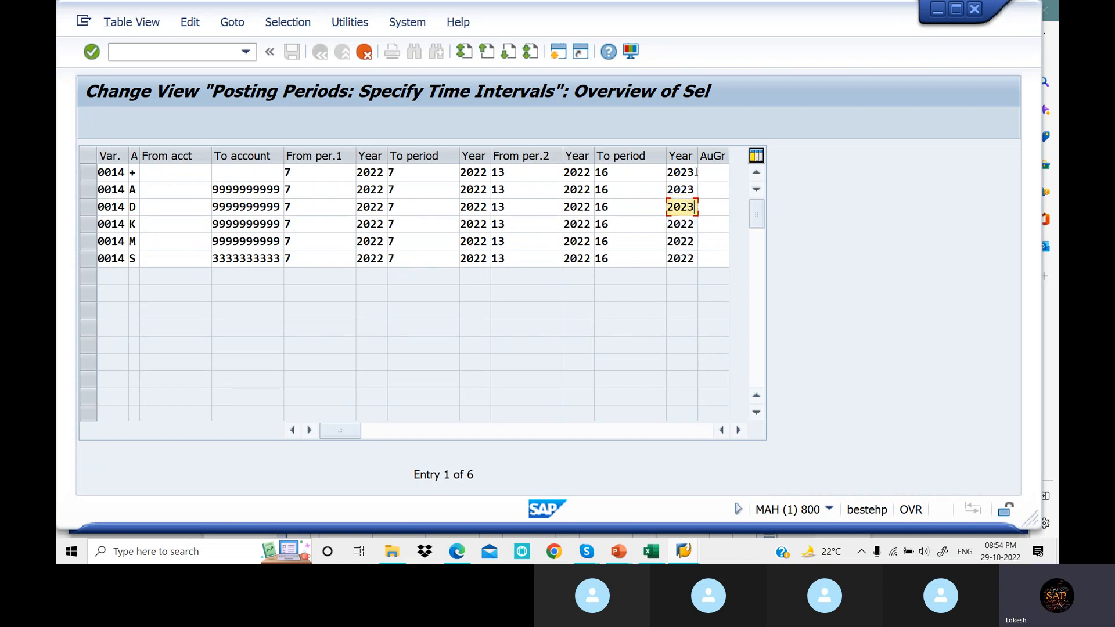
{"action": "key", "text": "Down"}
{"action": "key", "text": "BackSpace"}
{"action": "type", "text": "3"}
{"action": "key", "text": "Down"}
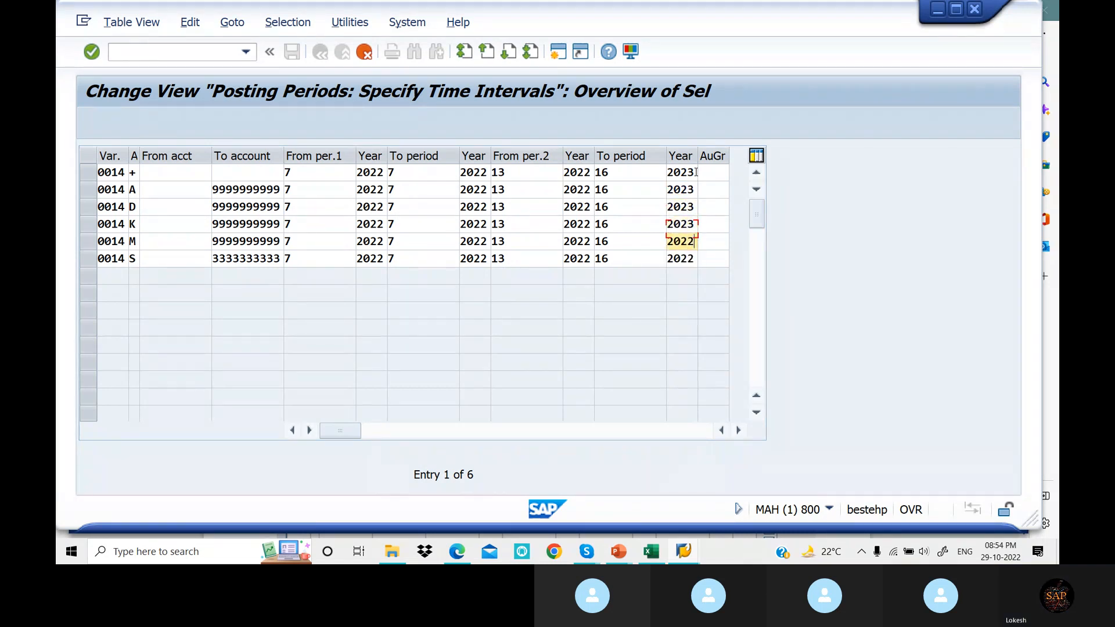
{"action": "key", "text": "BackSpace"}
{"action": "type", "text": "3"}
{"action": "key", "text": "Down"}
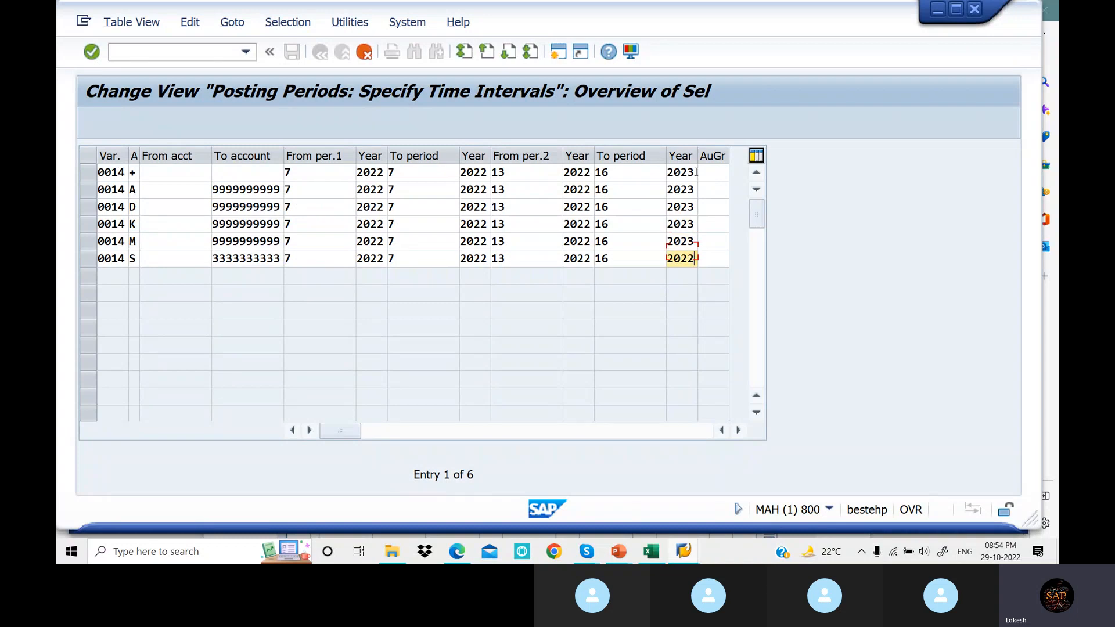
{"action": "key", "text": "BackSpace"}
{"action": "type", "text": "3"}
{"action": "left_click", "coordinate": [435, 240]}
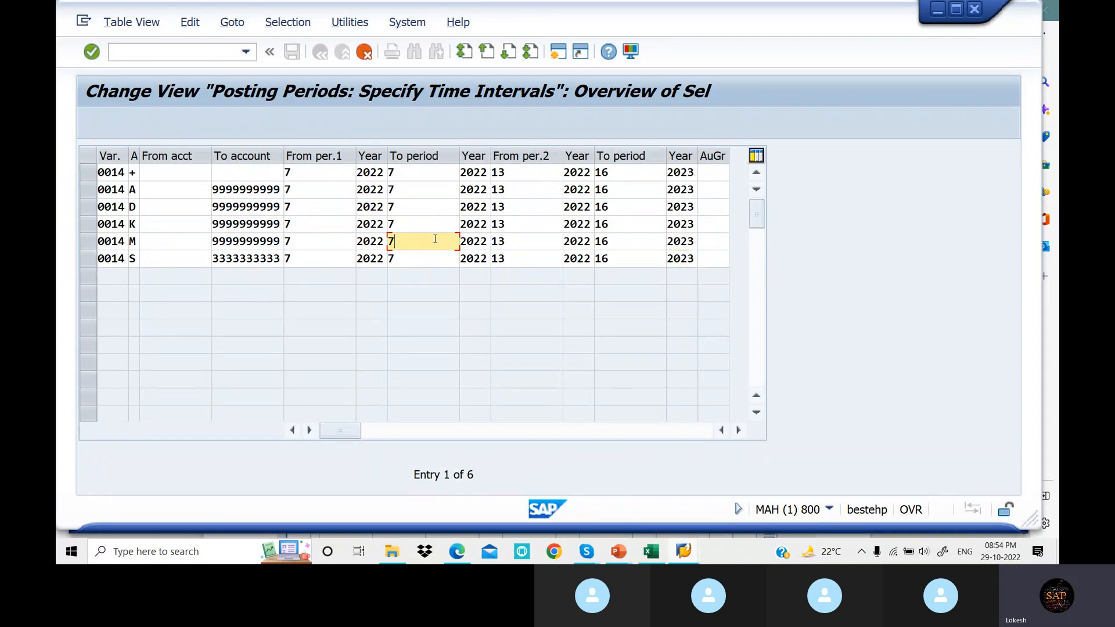
{"action": "left_click", "coordinate": [314, 172]}
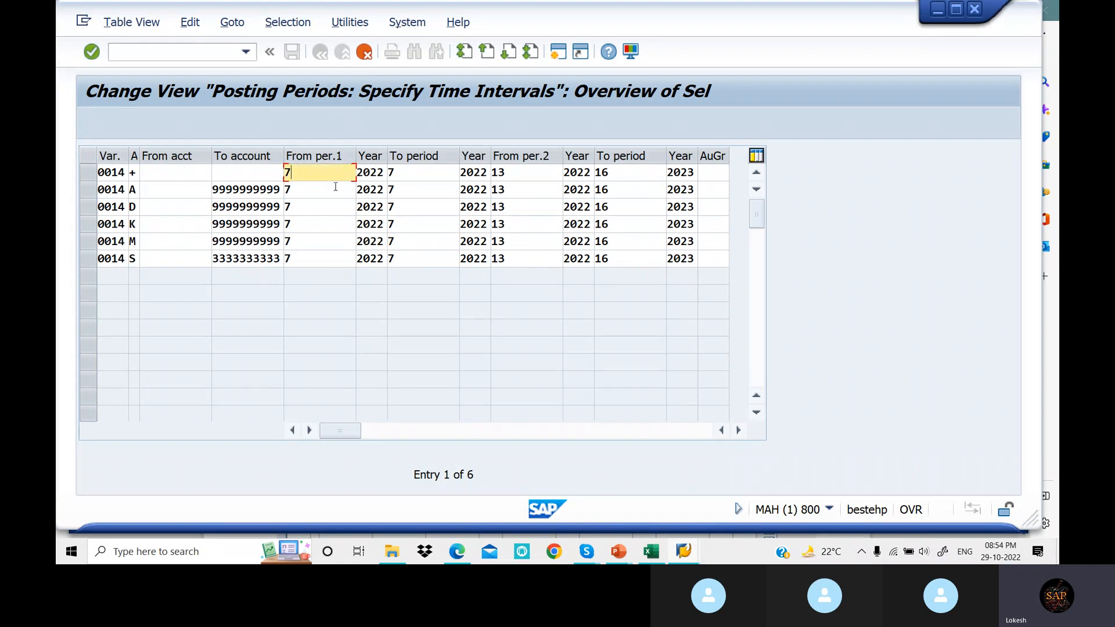
- Set the posting period variant of the copied + and A entries to OPP1
{"action": "left_click", "coordinate": [126, 170]}
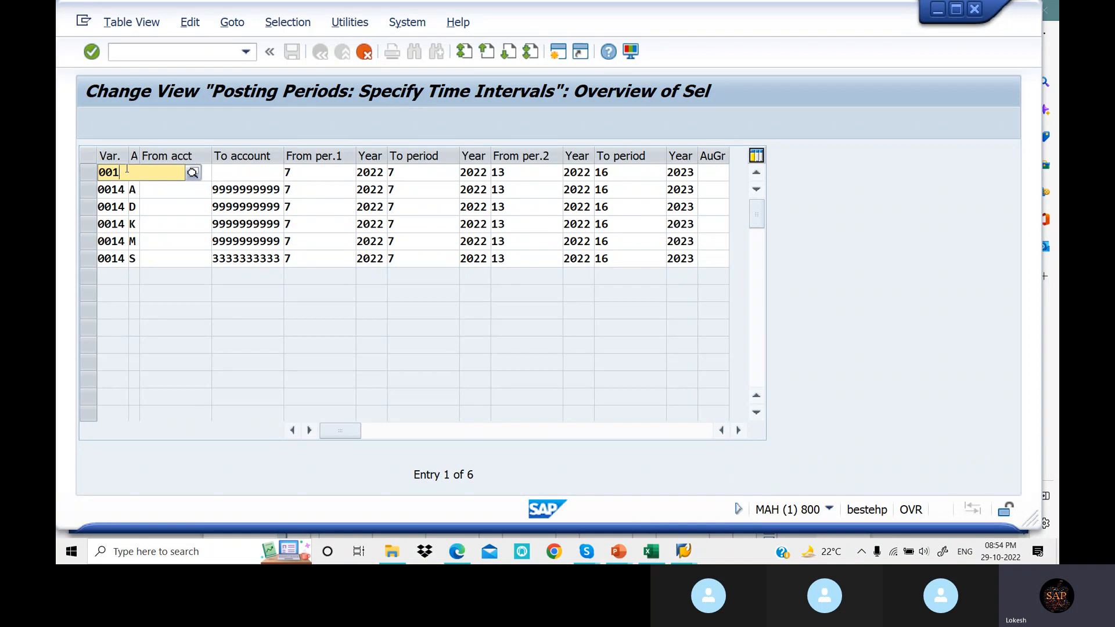
{"action": "key", "text": "BackSpace"}
{"action": "key", "text": "BackSpace"}
{"action": "key", "text": "BackSpace"}
{"action": "key", "text": "BackSpace"}
{"action": "type", "text": "OPP"}
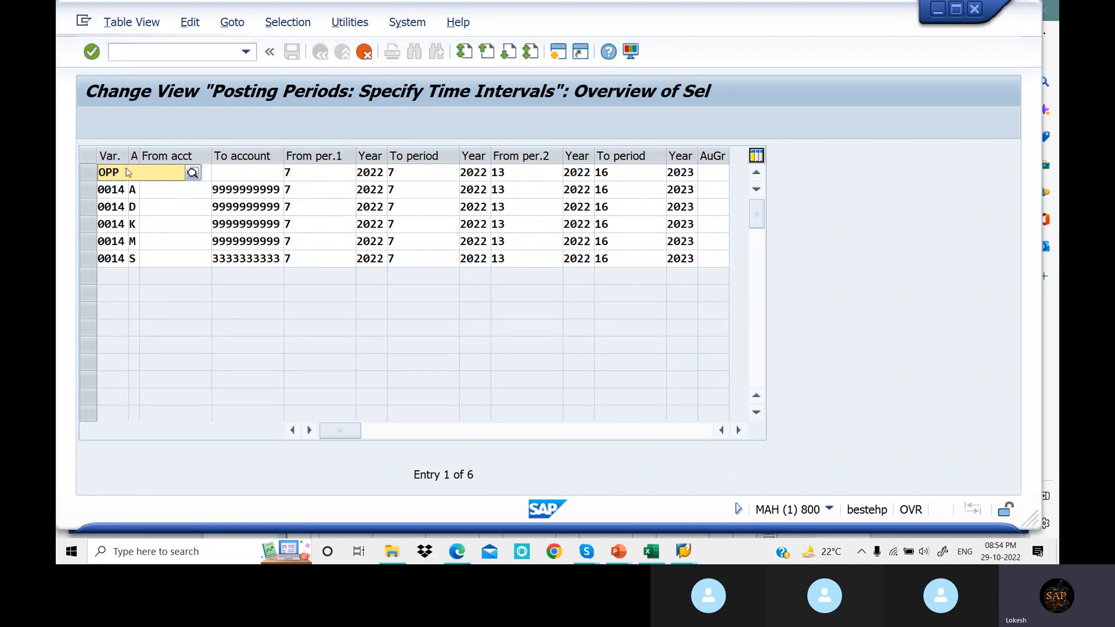
{"action": "type", "text": "1"}
{"action": "key", "text": "Return"}
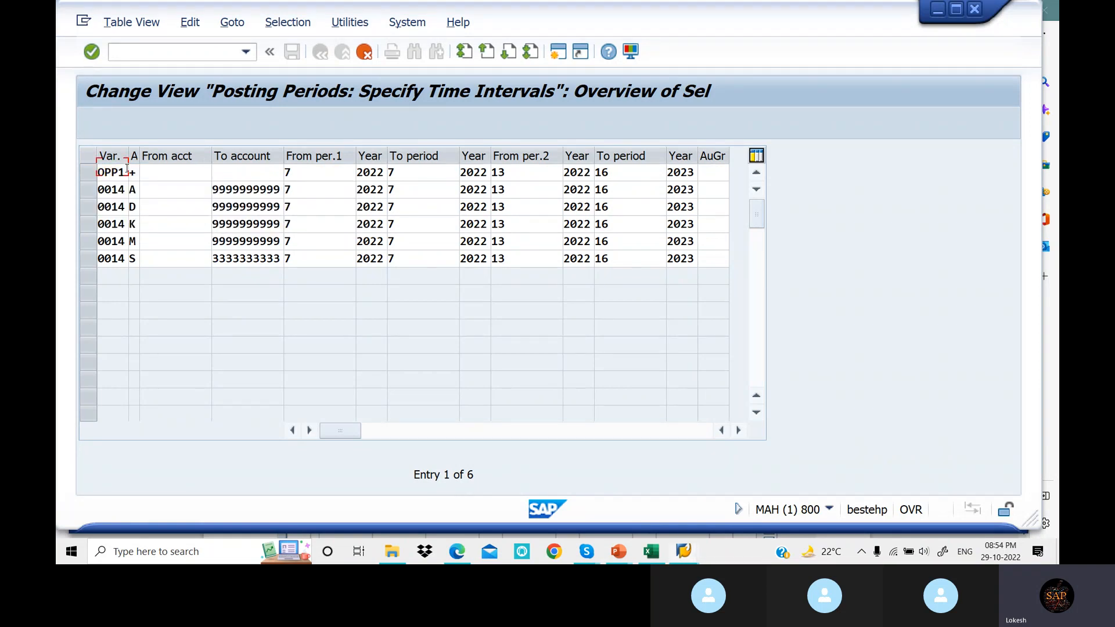
{"action": "left_click", "coordinate": [127, 189]}
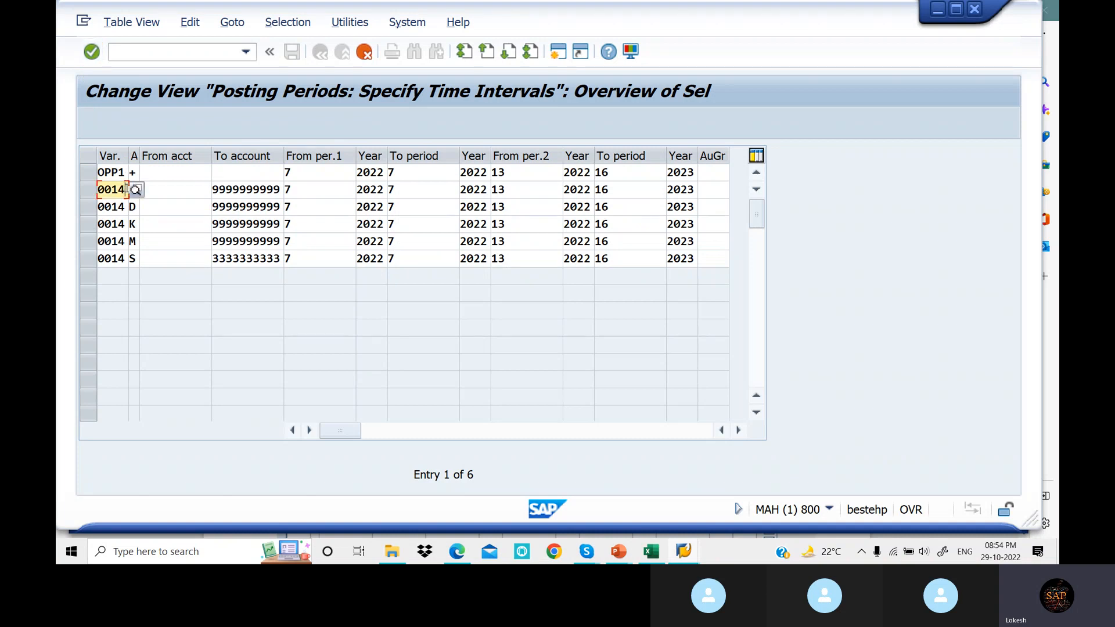
{"action": "key", "text": "BackSpace"}
{"action": "key", "text": "BackSpace"}
{"action": "key", "text": "BackSpace"}
{"action": "key", "text": "BackSpace"}
{"action": "type", "text": "O"}
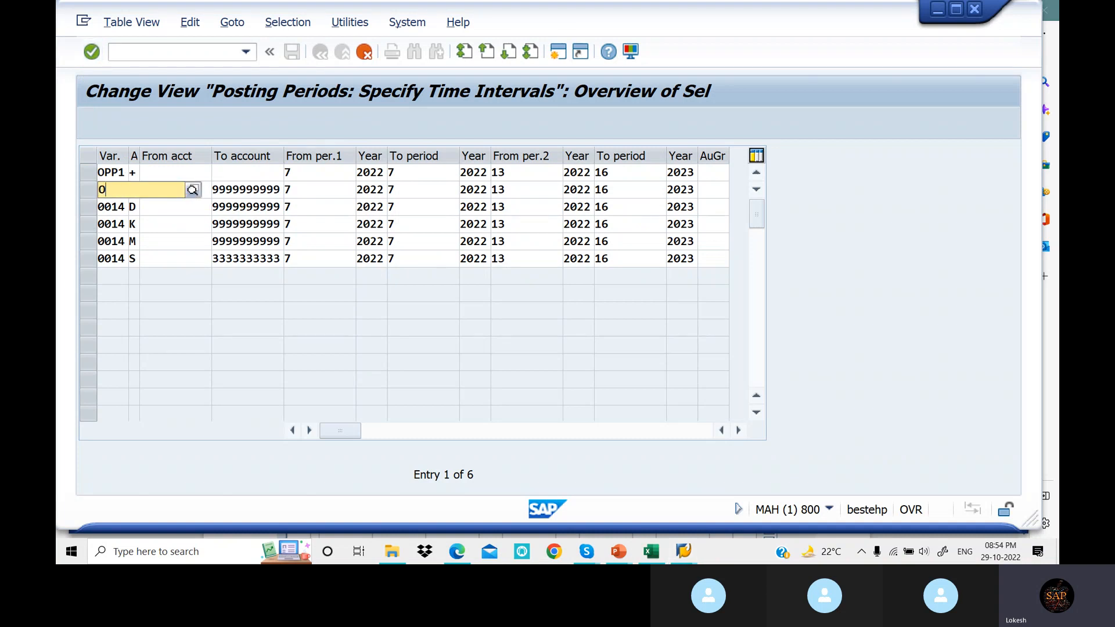
{"action": "type", "text": "PP1"}
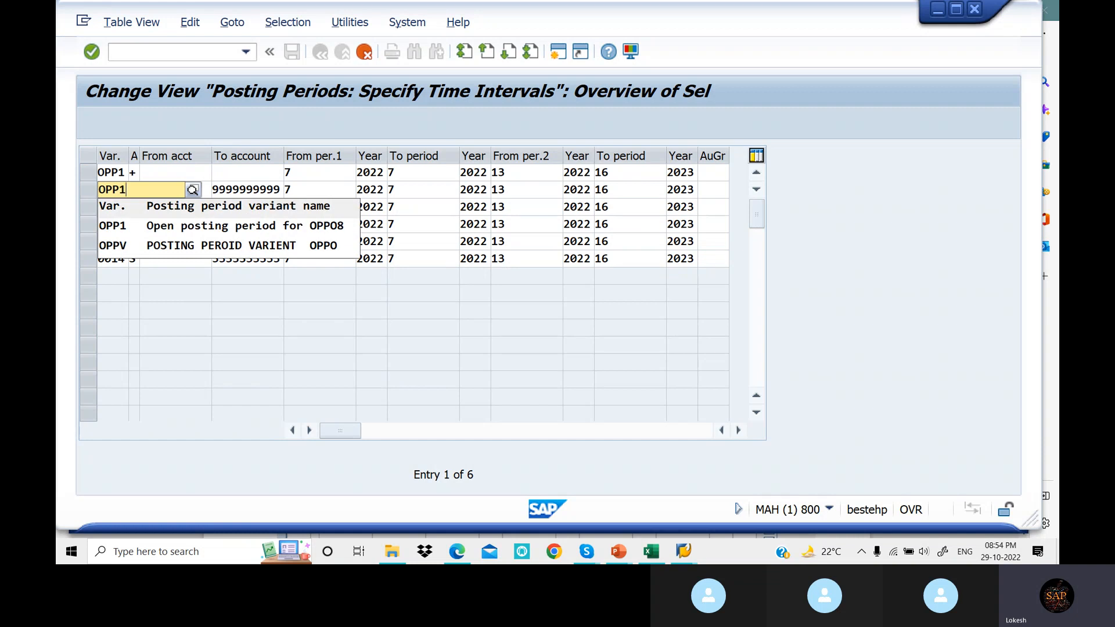
{"action": "key", "text": "Return"}
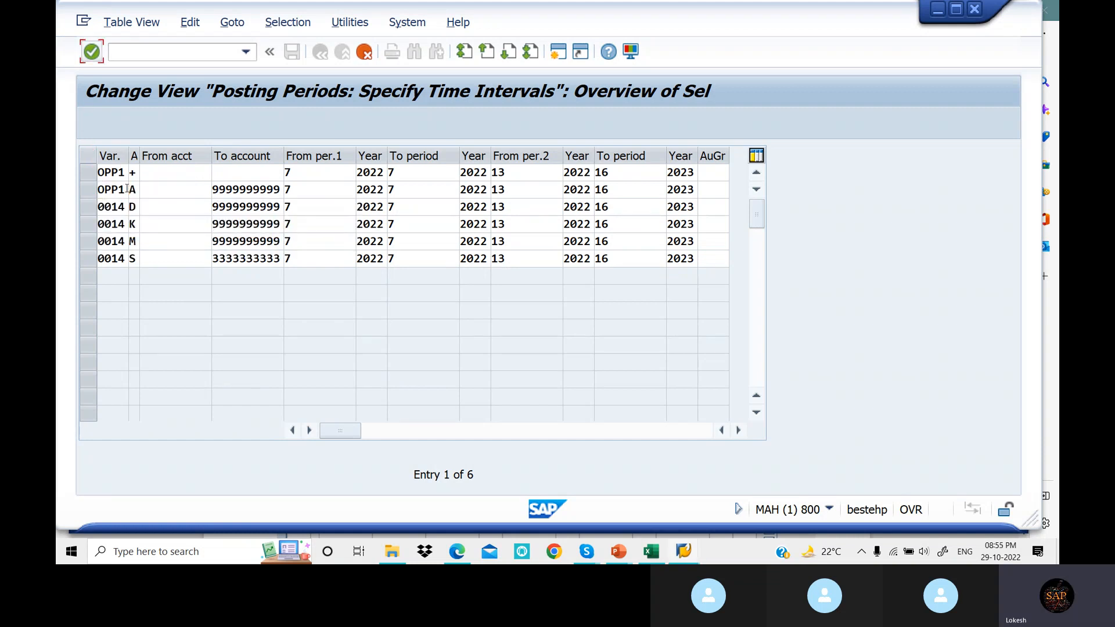
- Set the posting period variant of the copied D and K entries to OPP1
{"action": "left_click", "coordinate": [126, 208]}
{"action": "key", "text": "BackSpace"}
{"action": "key", "text": "BackSpace"}
{"action": "key", "text": "BackSpace"}
{"action": "key", "text": "BackSpace"}
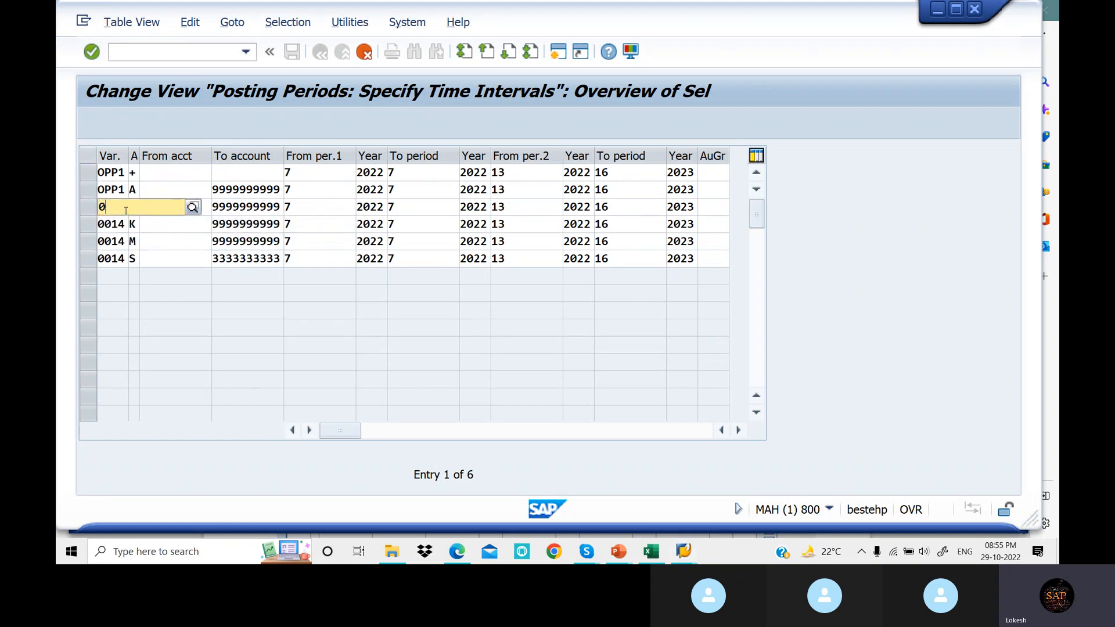
{"action": "type", "text": "OPP1"}
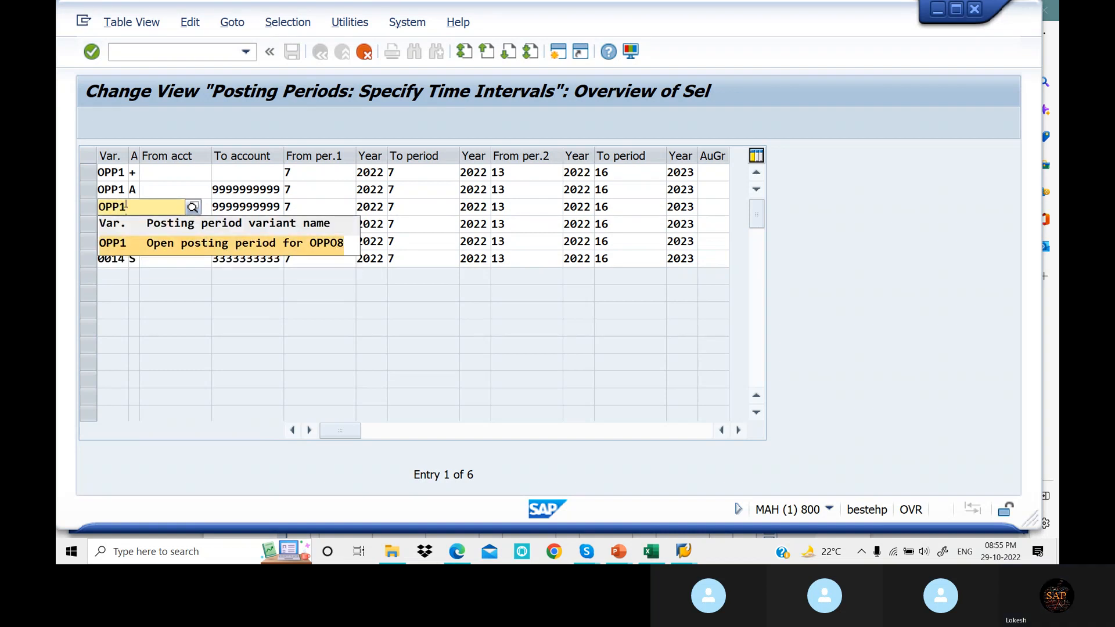
{"action": "key", "text": "Return"}
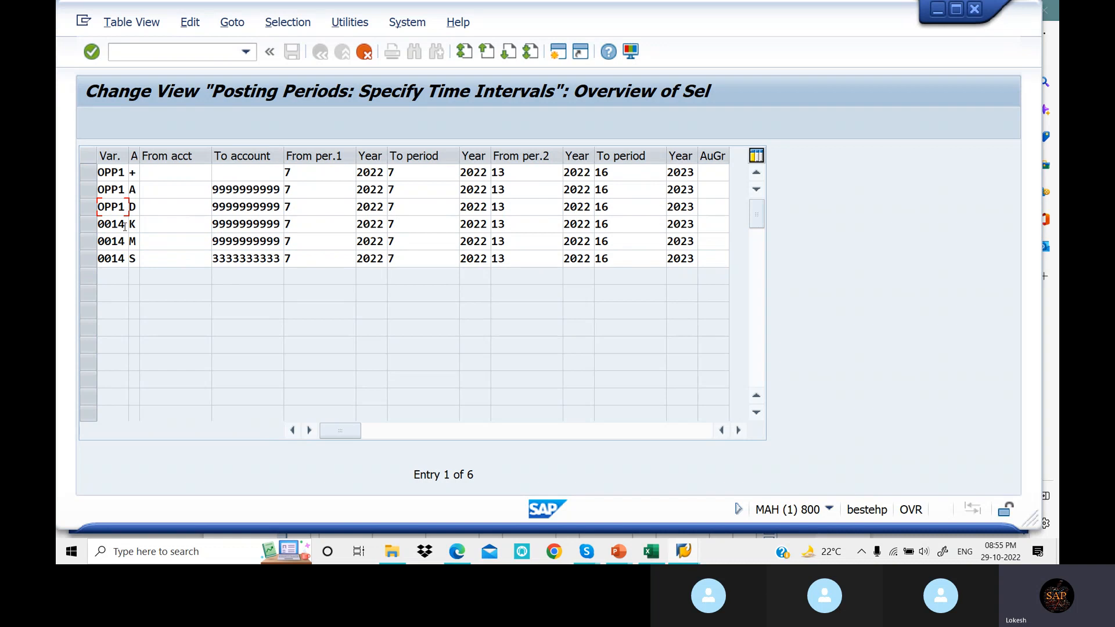
{"action": "left_click", "coordinate": [124, 226]}
{"action": "key", "text": "BackSpace"}
{"action": "key", "text": "BackSpace"}
{"action": "key", "text": "BackSpace"}
{"action": "key", "text": "BackSpace"}
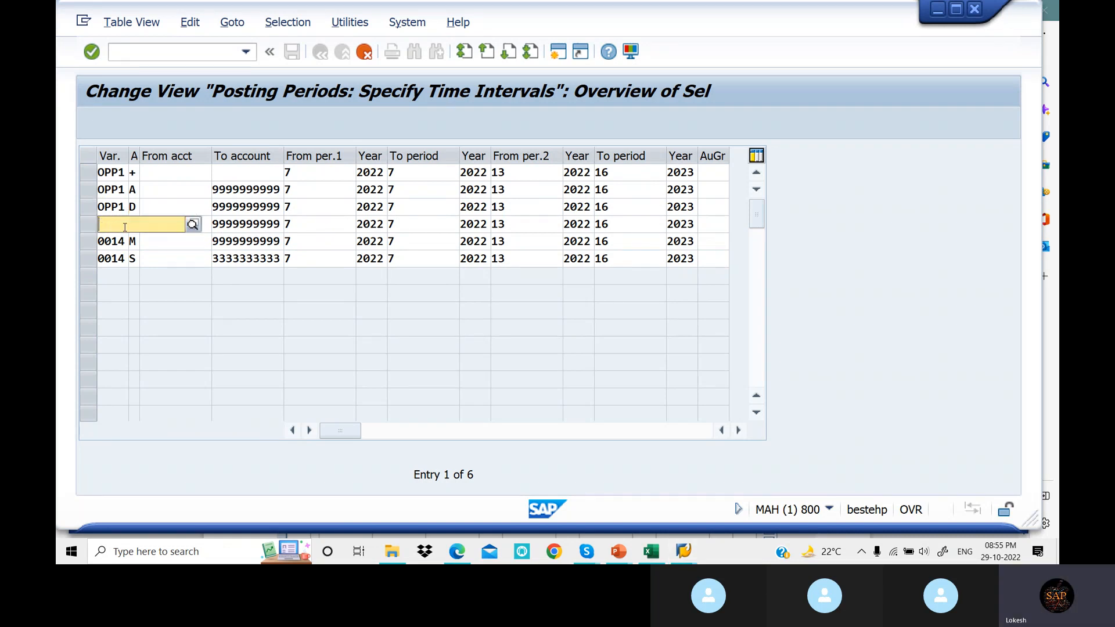
{"action": "type", "text": "OPP1"}
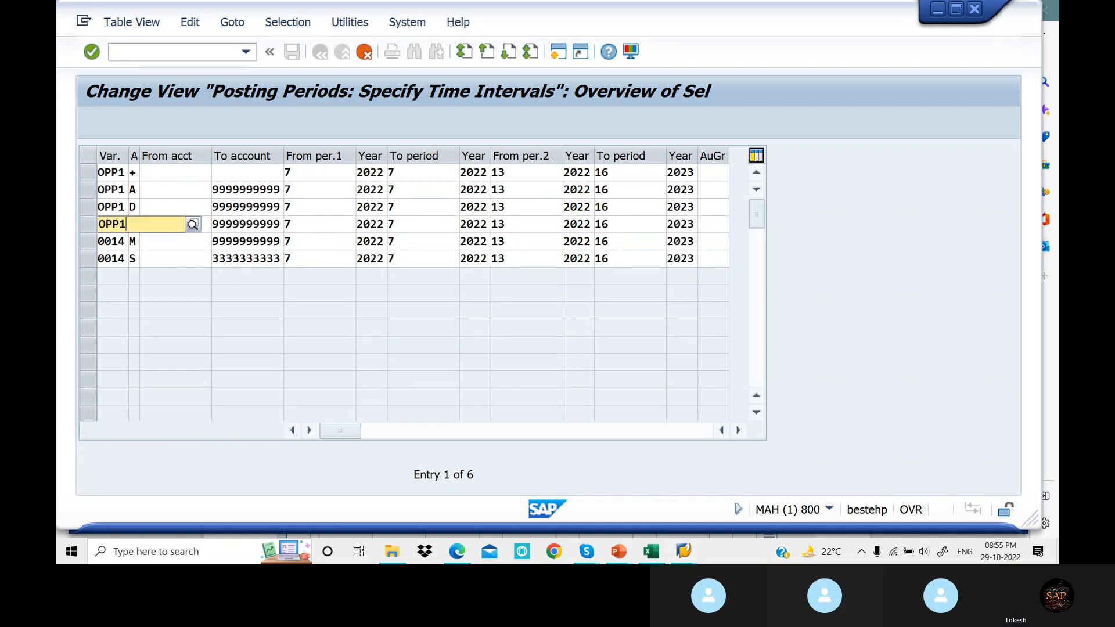
{"action": "key", "text": "Return"}
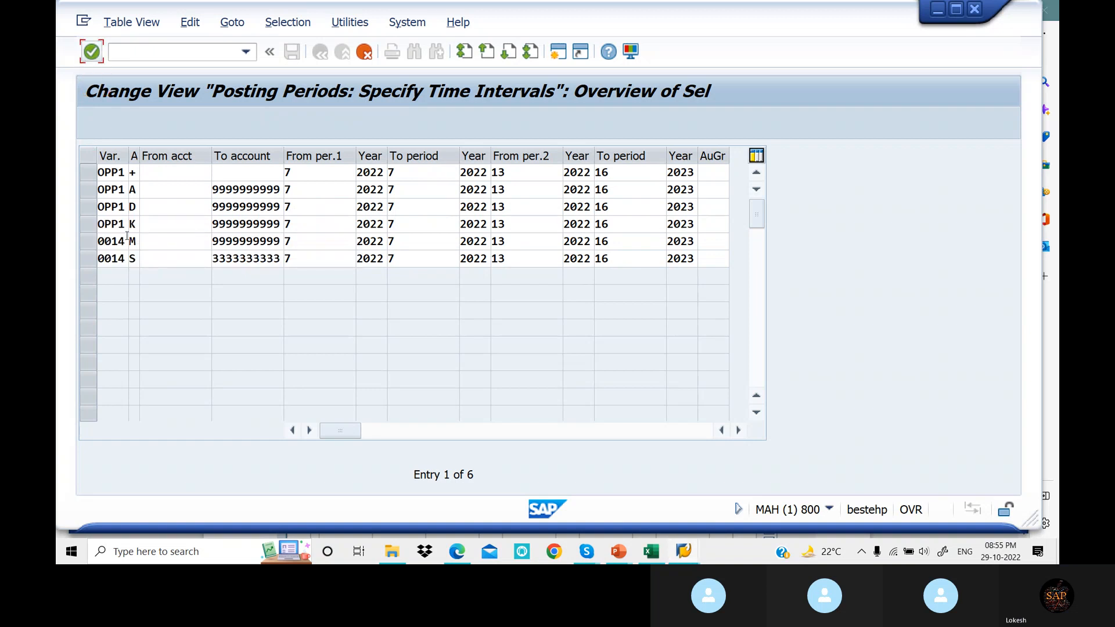
- Set the posting period variant of the copied M and S entries to OPP1
{"action": "left_click", "coordinate": [127, 237]}
{"action": "key", "text": "BackSpace"}
{"action": "key", "text": "BackSpace"}
{"action": "key", "text": "BackSpace"}
{"action": "key", "text": "BackSpace"}
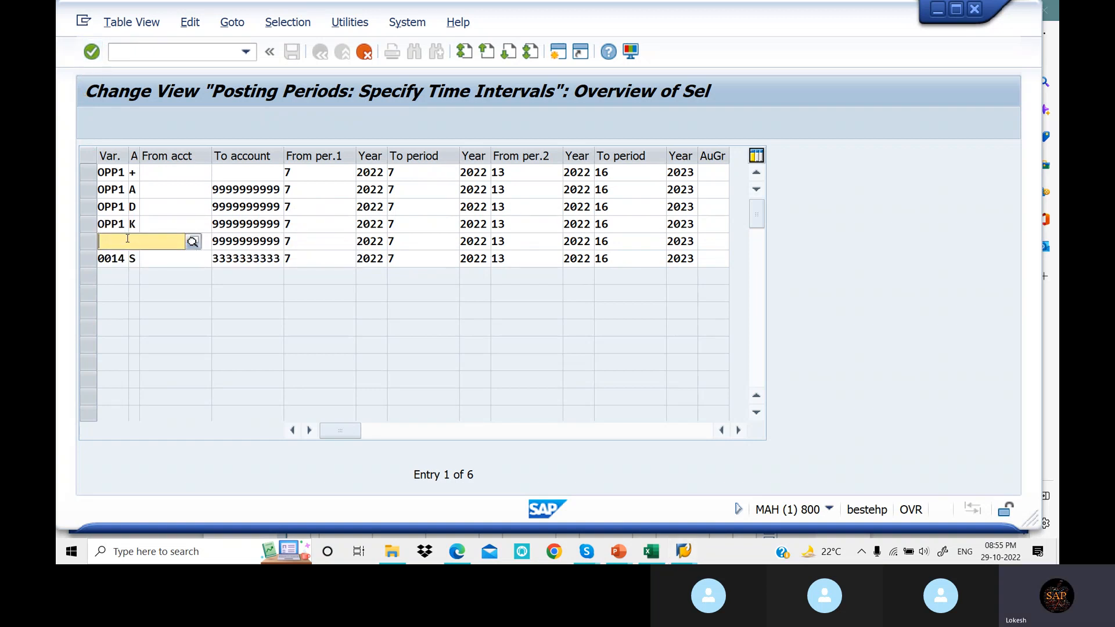
{"action": "type", "text": "OPP1"}
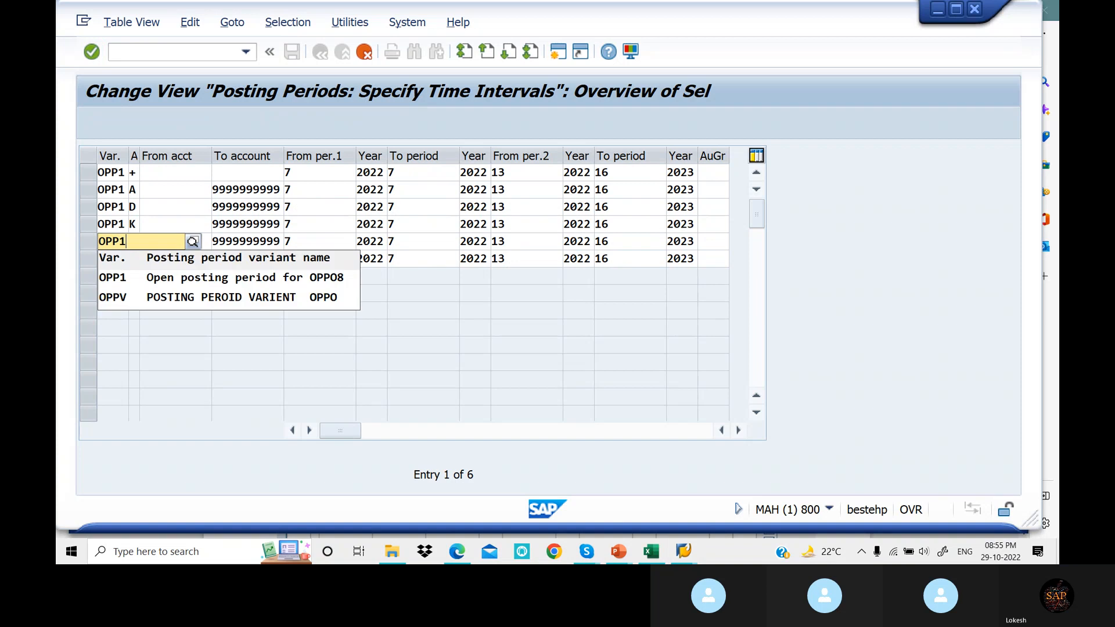
{"action": "key", "text": "Return"}
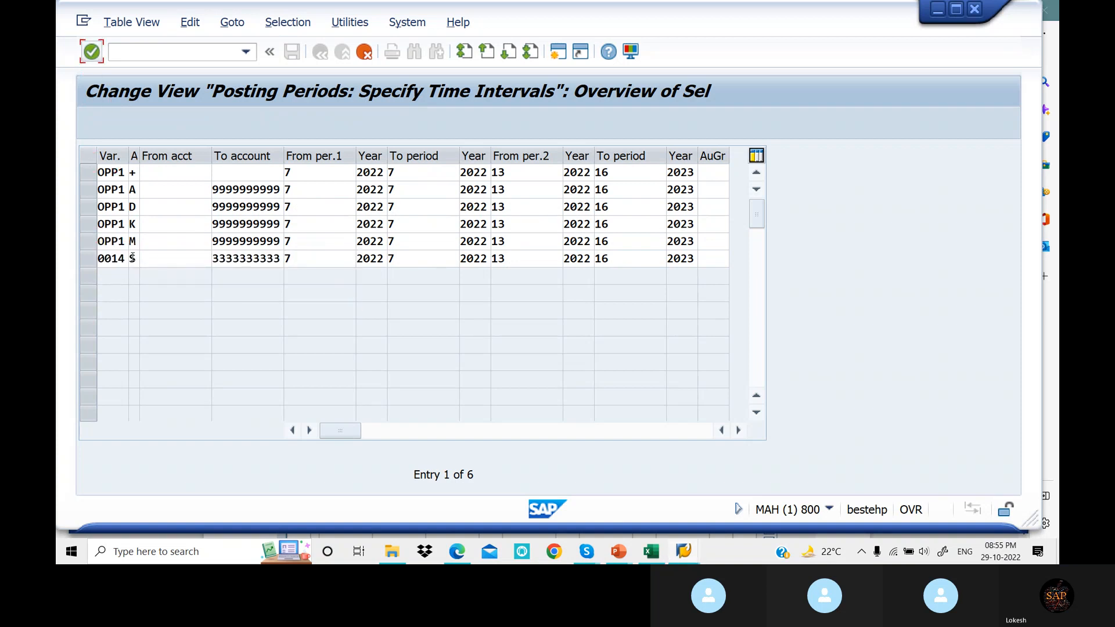
{"action": "left_click", "coordinate": [132, 257]}
{"action": "key", "text": "BackSpace"}
{"action": "key", "text": "BackSpace"}
{"action": "key", "text": "BackSpace"}
{"action": "key", "text": "BackSpace"}
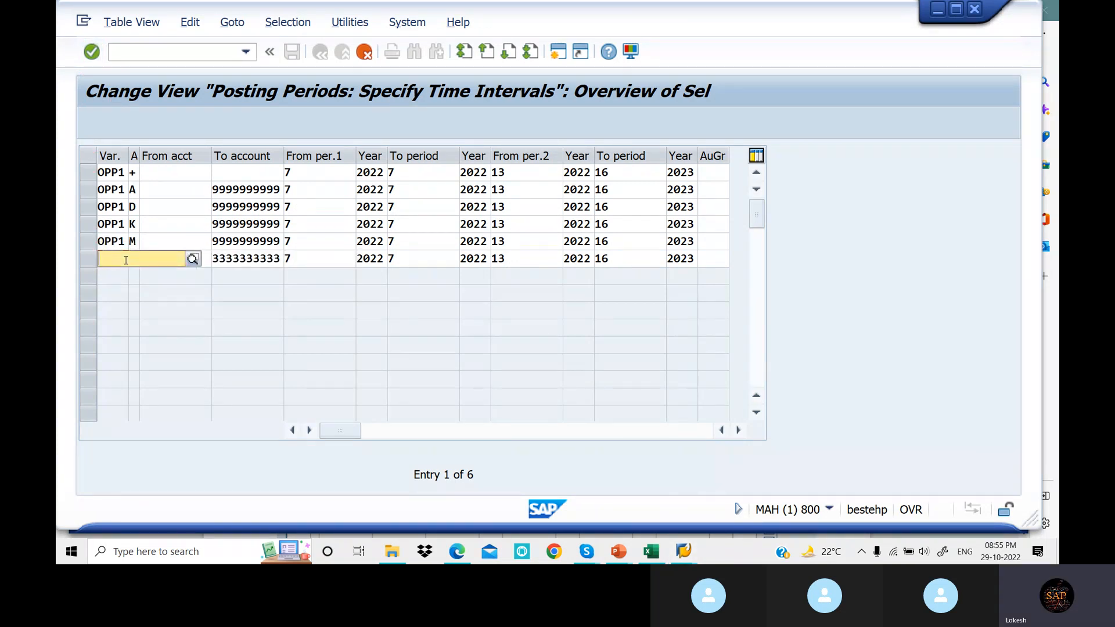
{"action": "type", "text": "OPP"}
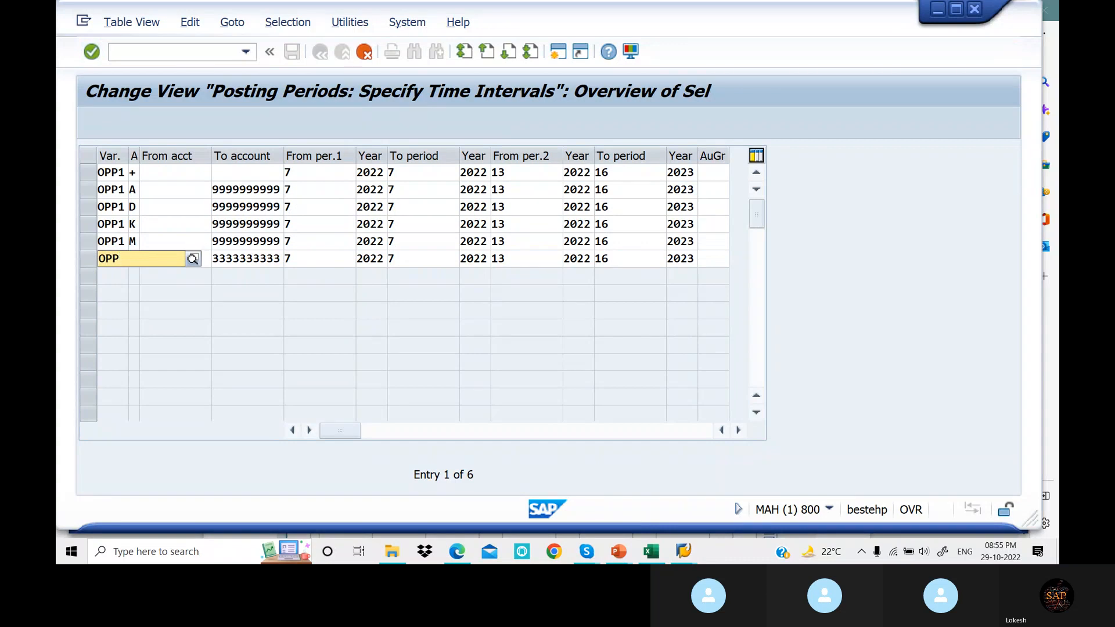
{"action": "type", "text": "1"}
{"action": "key", "text": "Return"}
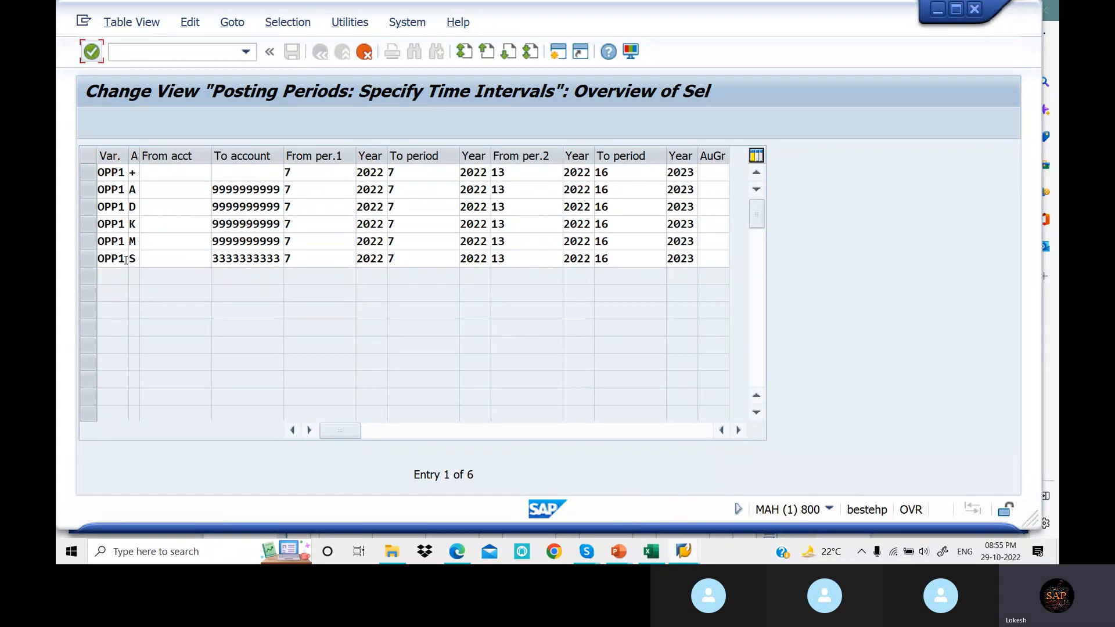
- Confirm copying the six OPP1 entries and save them under customizing request MAHK911223
{"action": "left_click", "coordinate": [425, 174]}
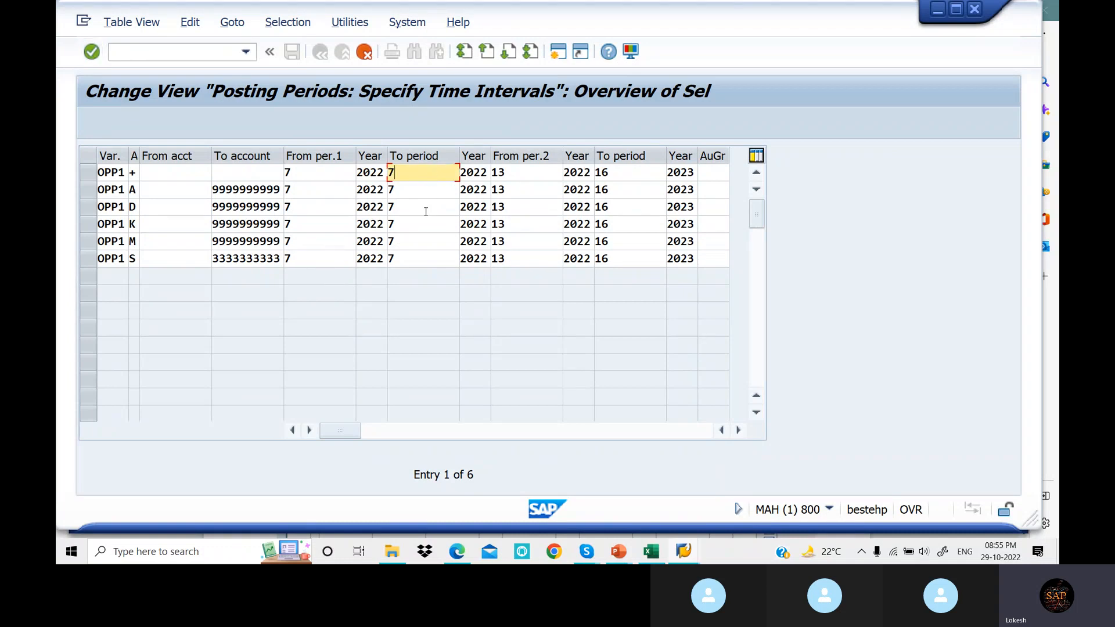
{"action": "left_click", "coordinate": [317, 172]}
{"action": "left_click", "coordinate": [402, 172]}
{"action": "key", "text": "Return"}
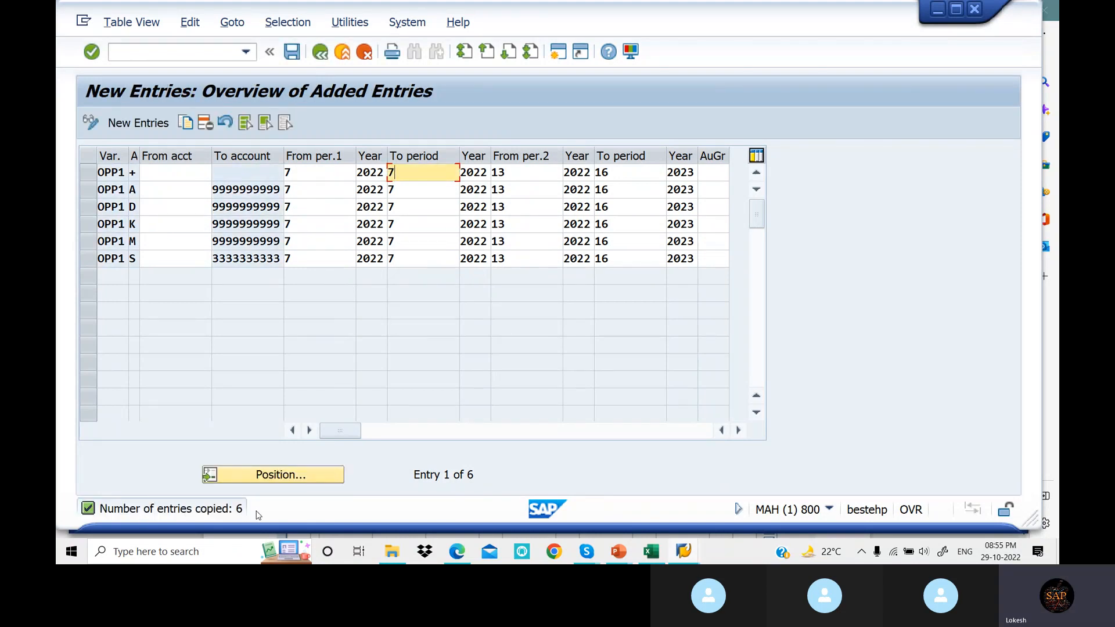
{"action": "left_click", "coordinate": [293, 54]}
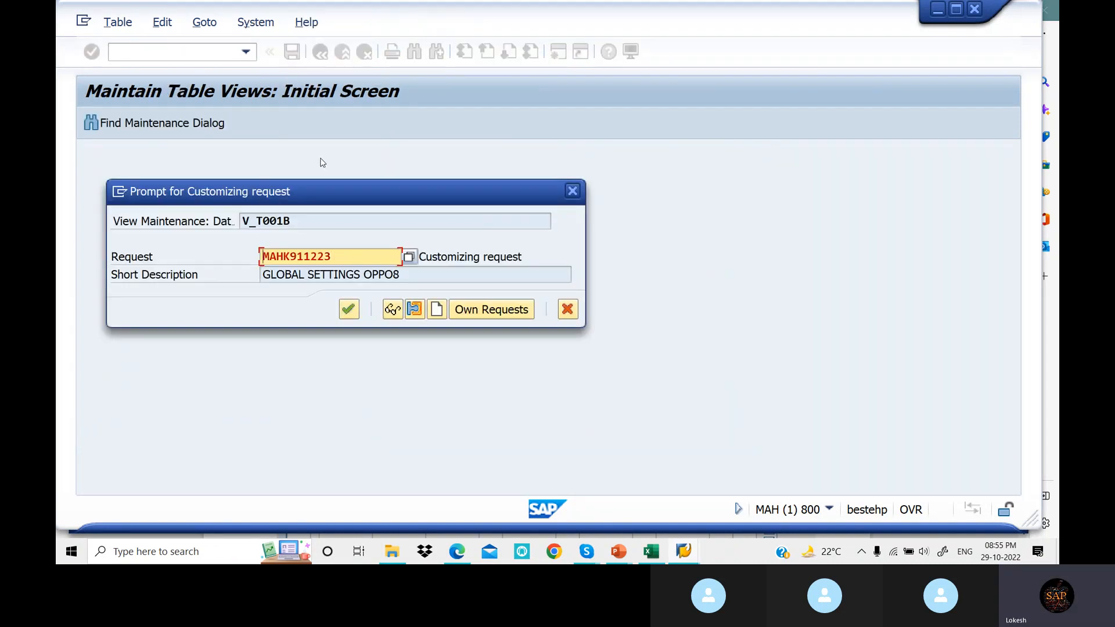
{"action": "left_click", "coordinate": [410, 257]}
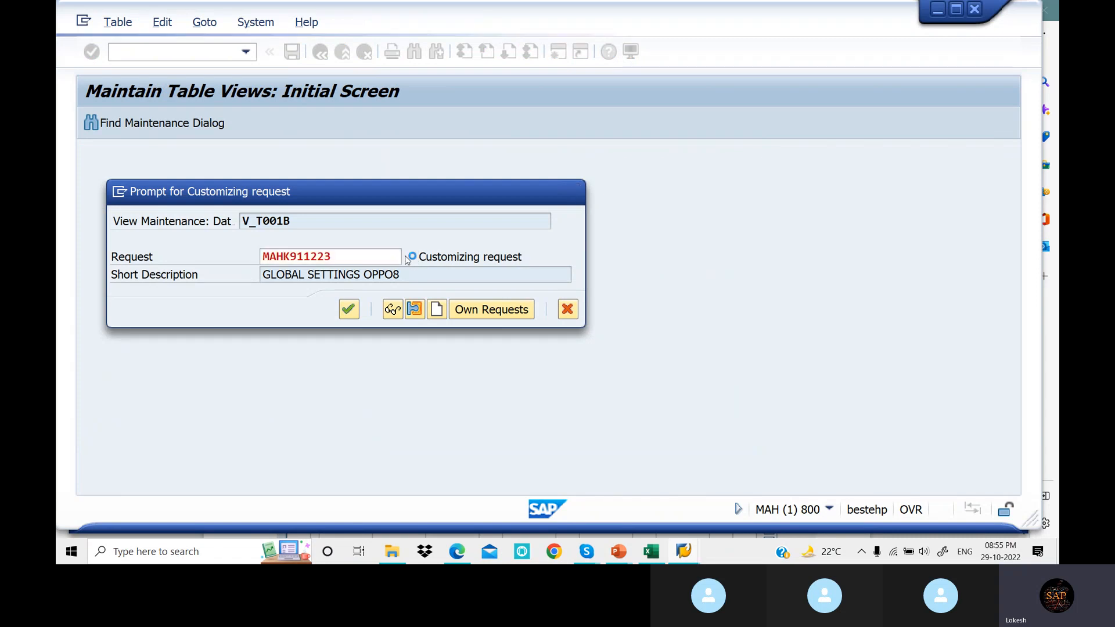
{"action": "left_click", "coordinate": [348, 309]}
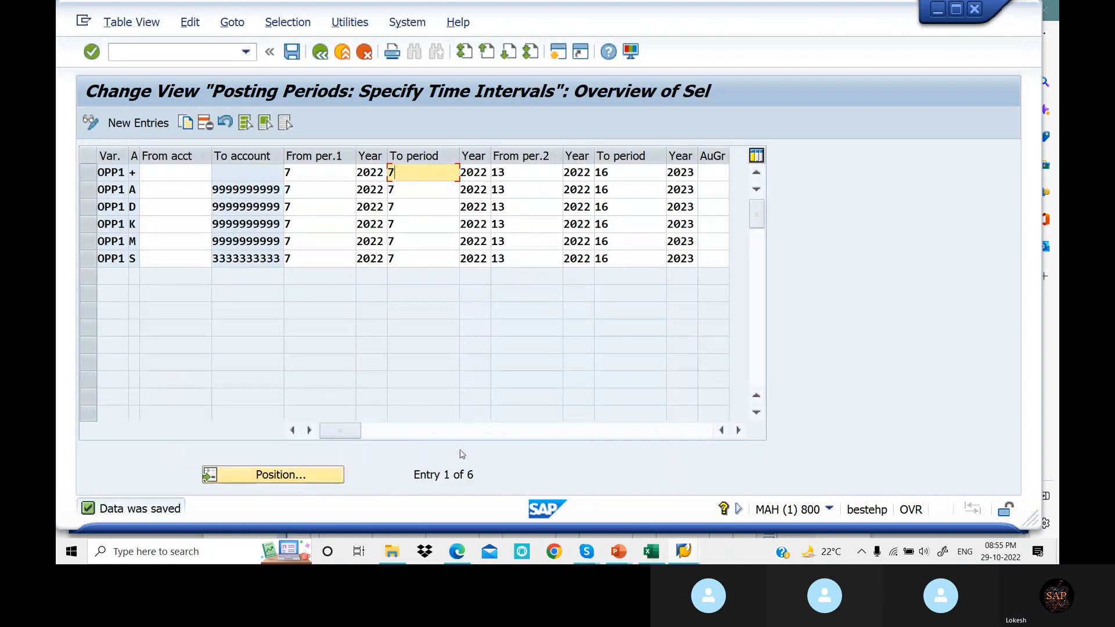
- Switch to Global Setting configuration.pdf in Edge and read the section on assigning the posting period variant to the company code
{"action": "left_click", "coordinate": [459, 555]}
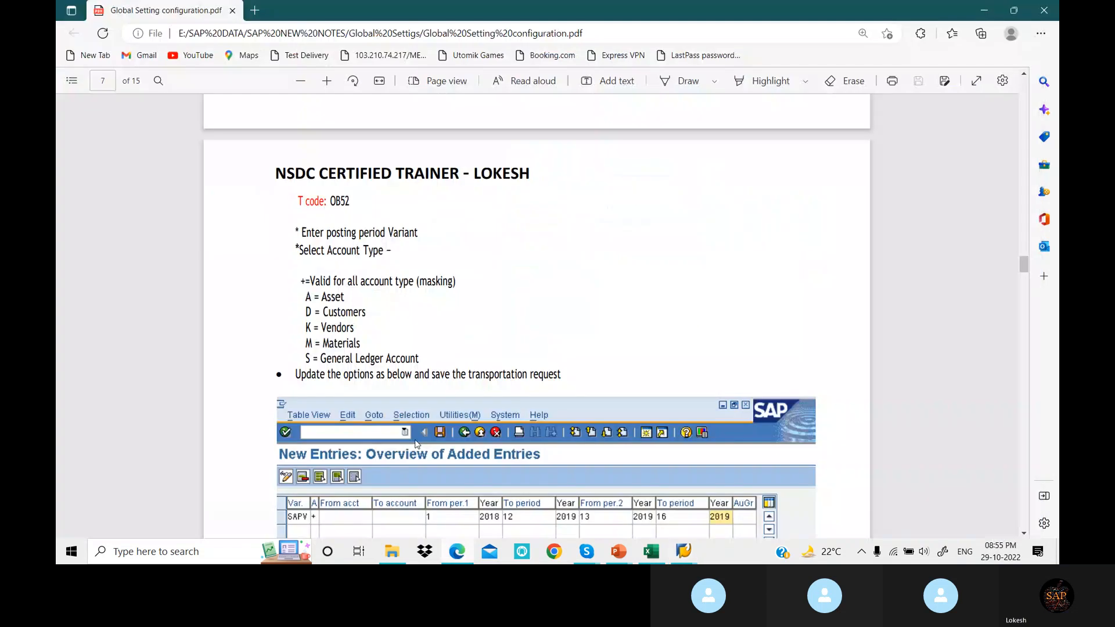
{"action": "scroll", "coordinate": [407, 308], "scroll_direction": "down", "scroll_amount": 1}
{"action": "scroll", "coordinate": [406, 308], "scroll_direction": "down", "scroll_amount": 10}
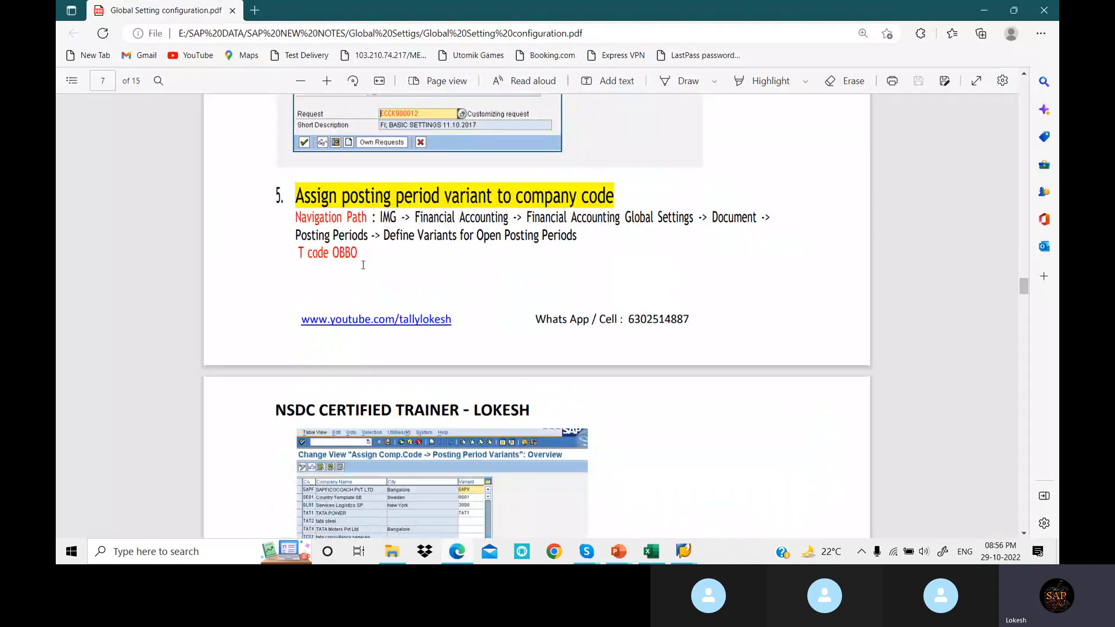
{"action": "scroll", "coordinate": [430, 257], "scroll_direction": "down", "scroll_amount": 1}
{"action": "scroll", "coordinate": [430, 258], "scroll_direction": "down", "scroll_amount": 2}
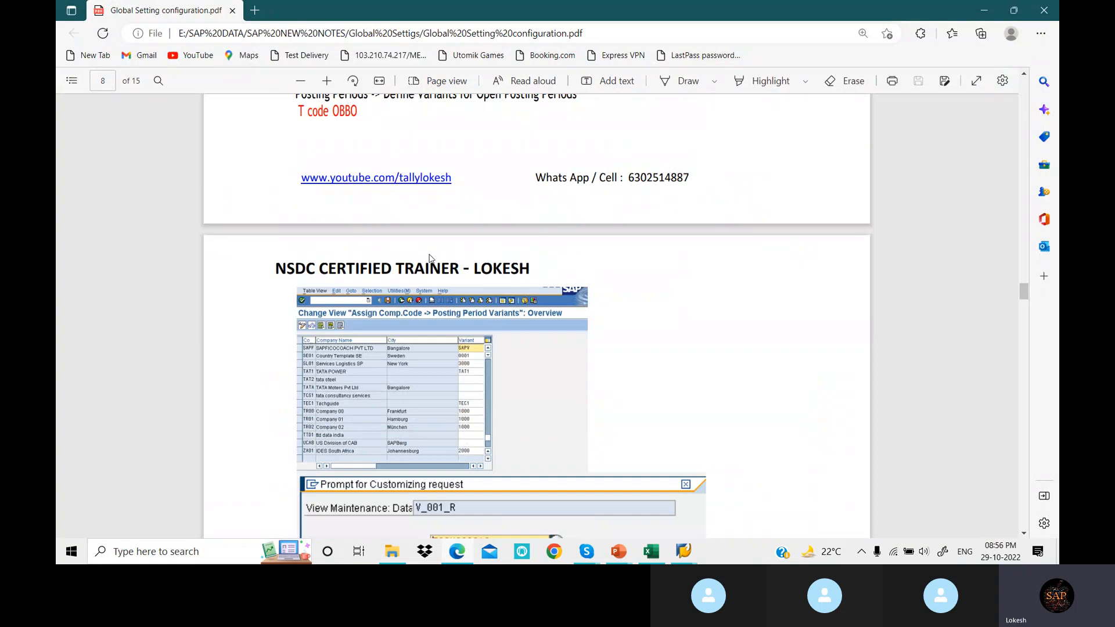
{"action": "scroll", "coordinate": [430, 281], "scroll_direction": "down", "scroll_amount": 3}
{"action": "scroll", "coordinate": [427, 282], "scroll_direction": "up", "scroll_amount": 2}
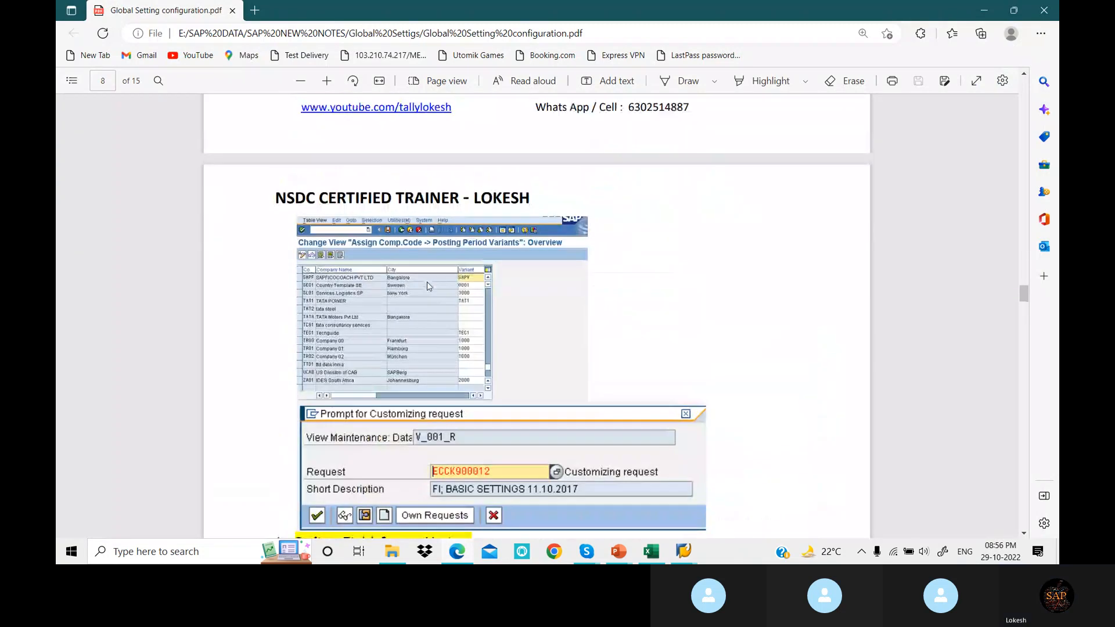
- Switch to the SAP window and open the posting period variant definitions with transaction OBBO
{"action": "scroll", "coordinate": [426, 281], "scroll_direction": "up", "scroll_amount": 2}
{"action": "mouse_move", "coordinate": [683, 551]}
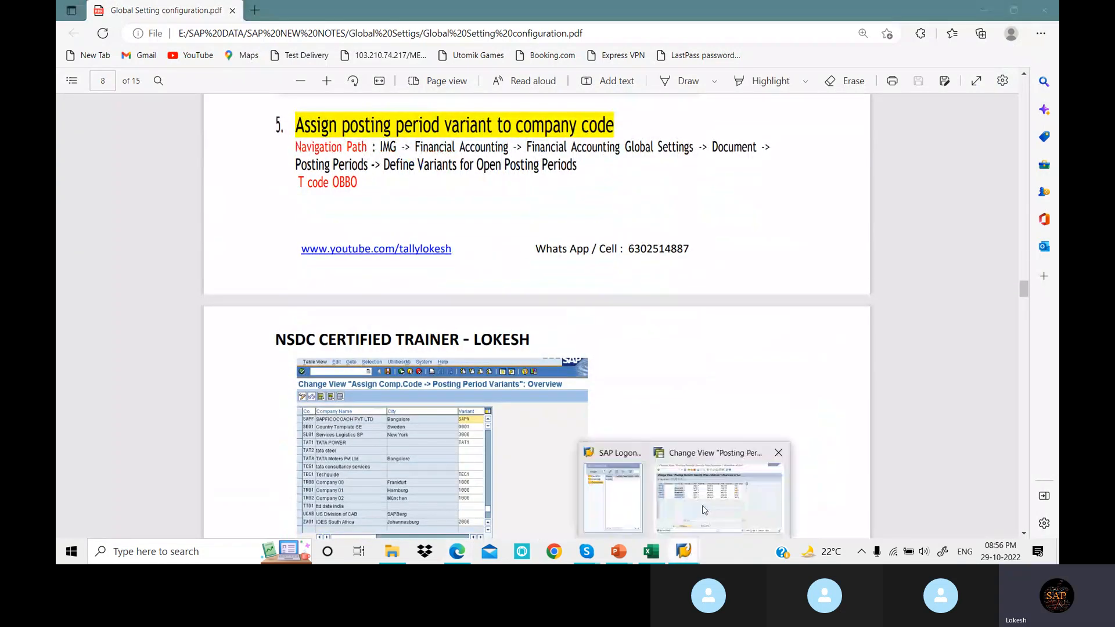
{"action": "left_click", "coordinate": [704, 510]}
{"action": "left_click", "coordinate": [151, 54]}
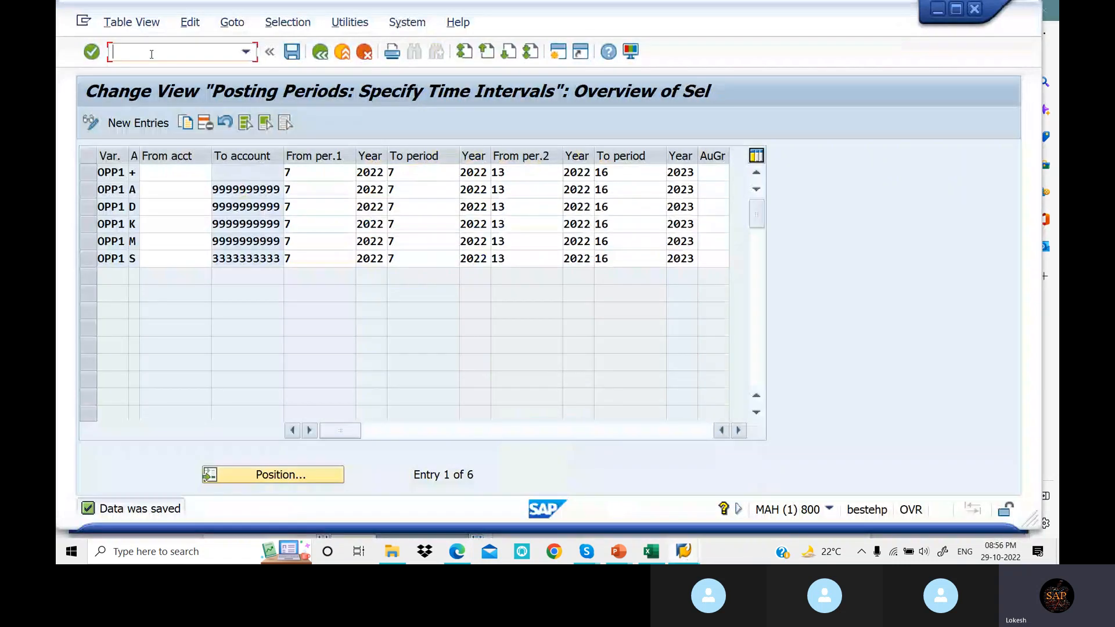
{"action": "type", "text": "/NOBBO"}
{"action": "key", "text": "Return"}
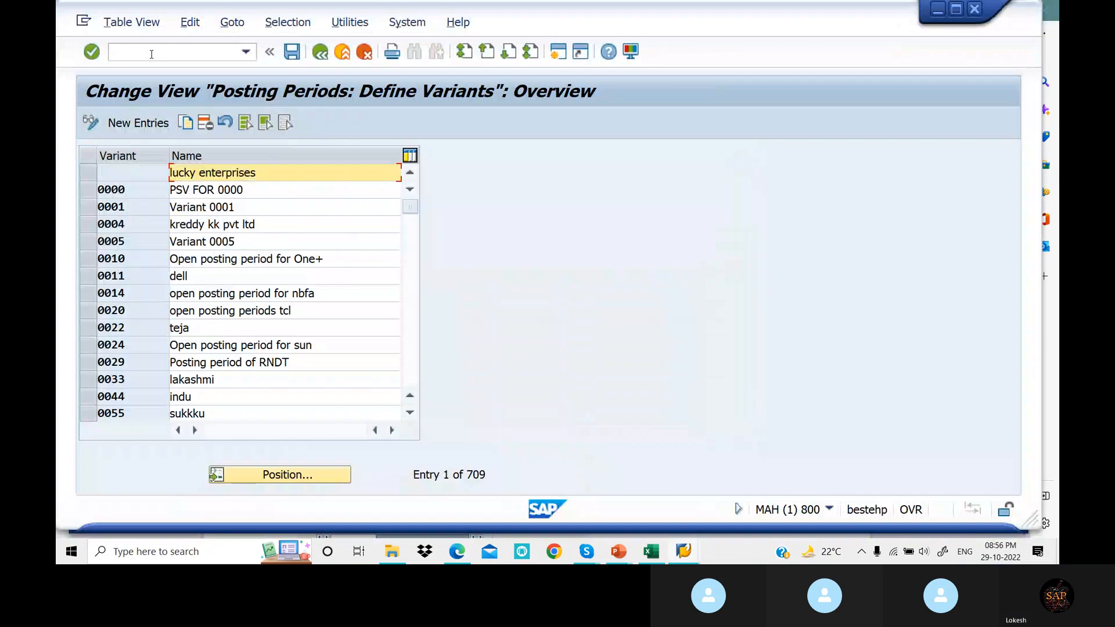
- Jump to posting period variant OPP1 in the list of defined variants
{"action": "left_click", "coordinate": [310, 476]}
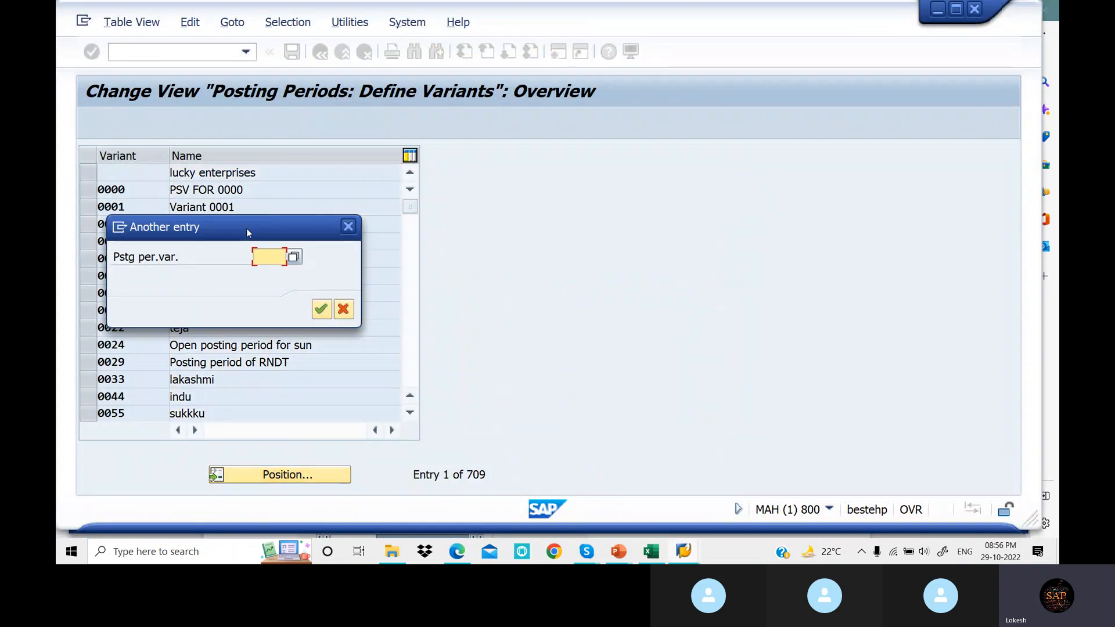
{"action": "left_click_drag", "start_coordinate": [250, 229], "coordinate": [600, 240]}
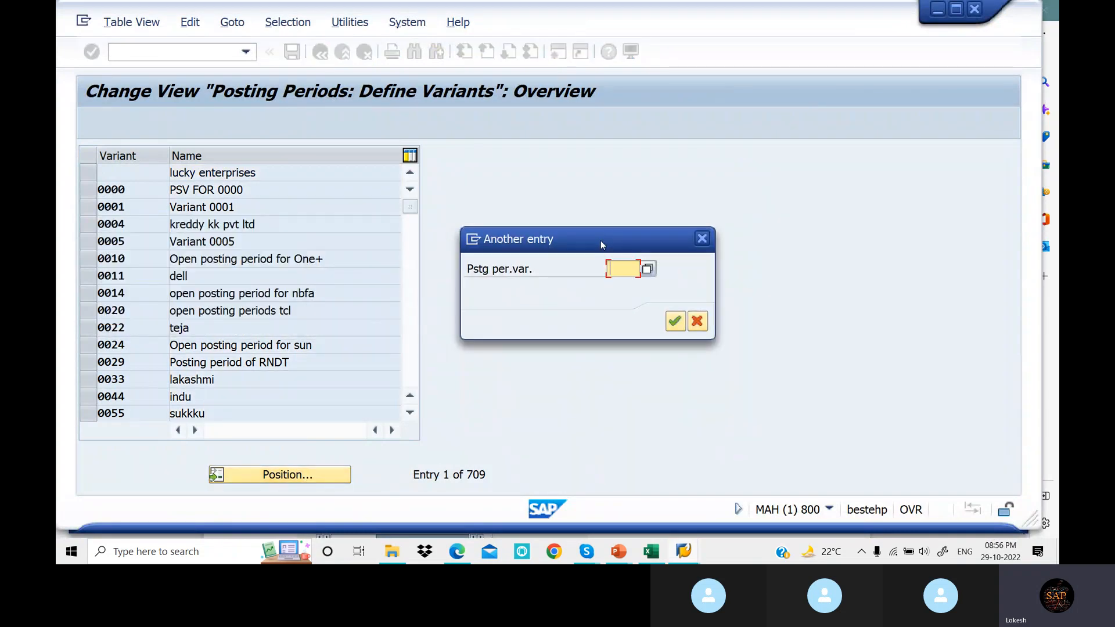
{"action": "type", "text": "OPP1"}
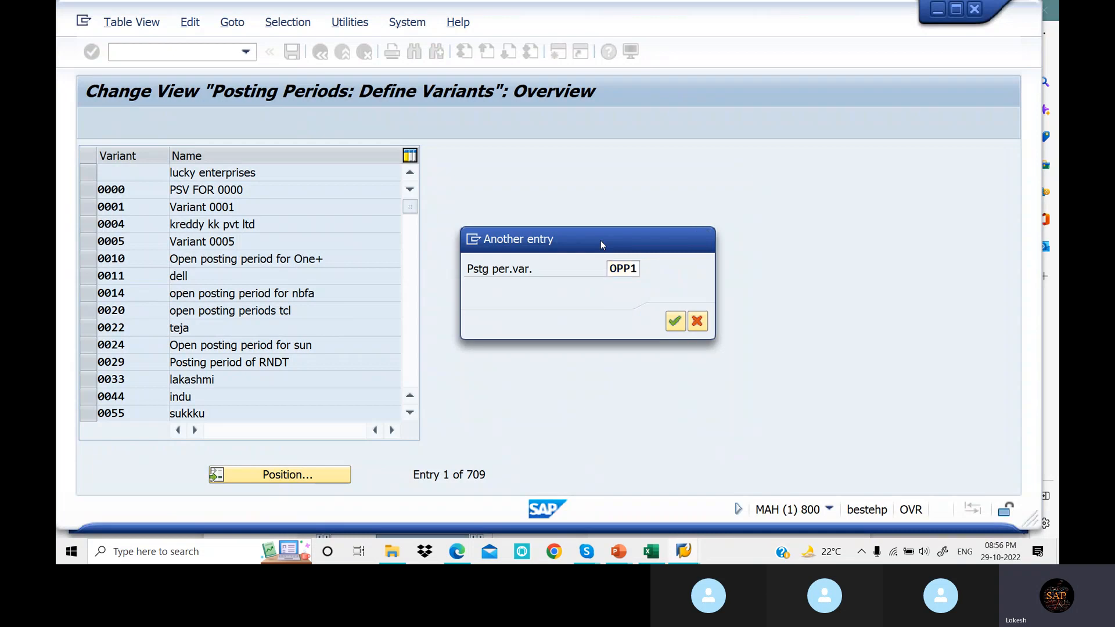
{"action": "key", "text": "Return"}
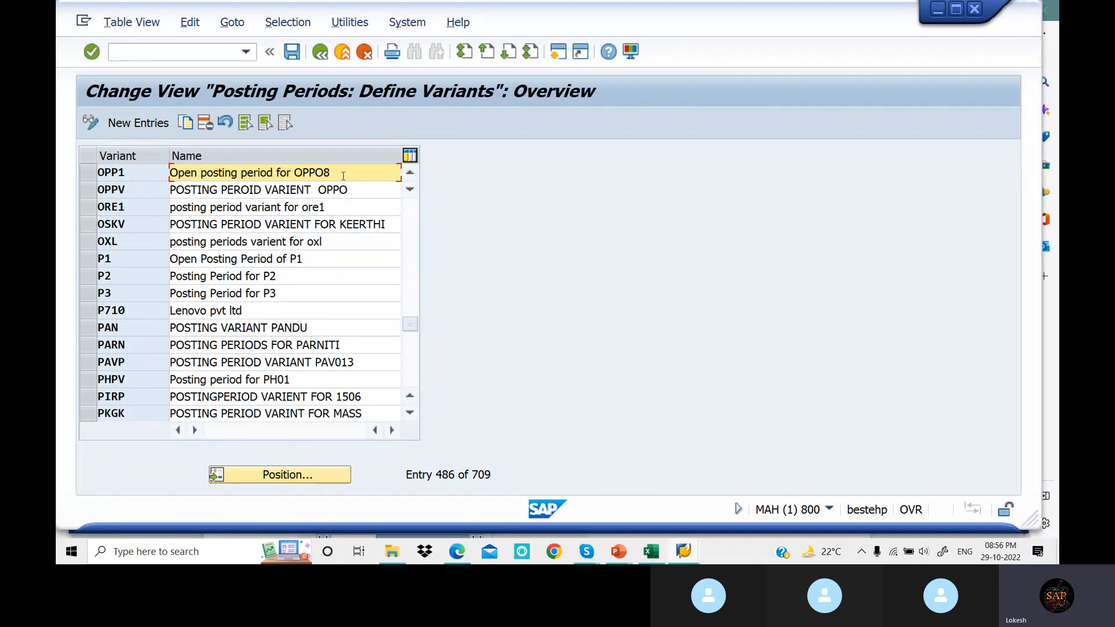
- Leave the variant overview with /N and return to the SAP Easy Access screen
{"action": "left_click", "coordinate": [221, 51]}
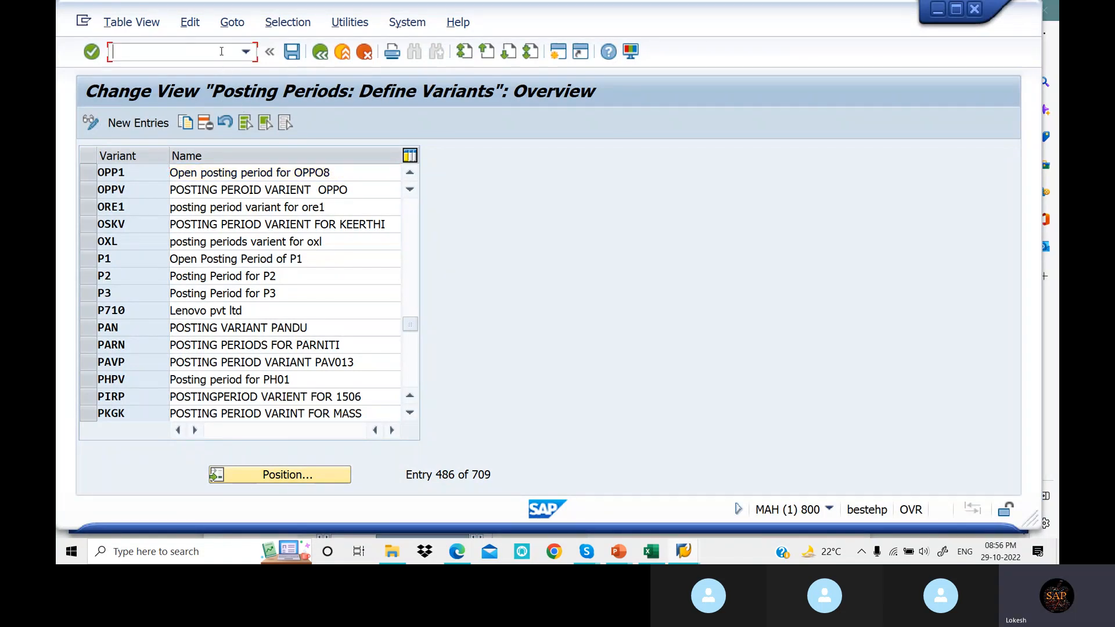
{"action": "type", "text": "/N"}
{"action": "key", "text": "Return"}
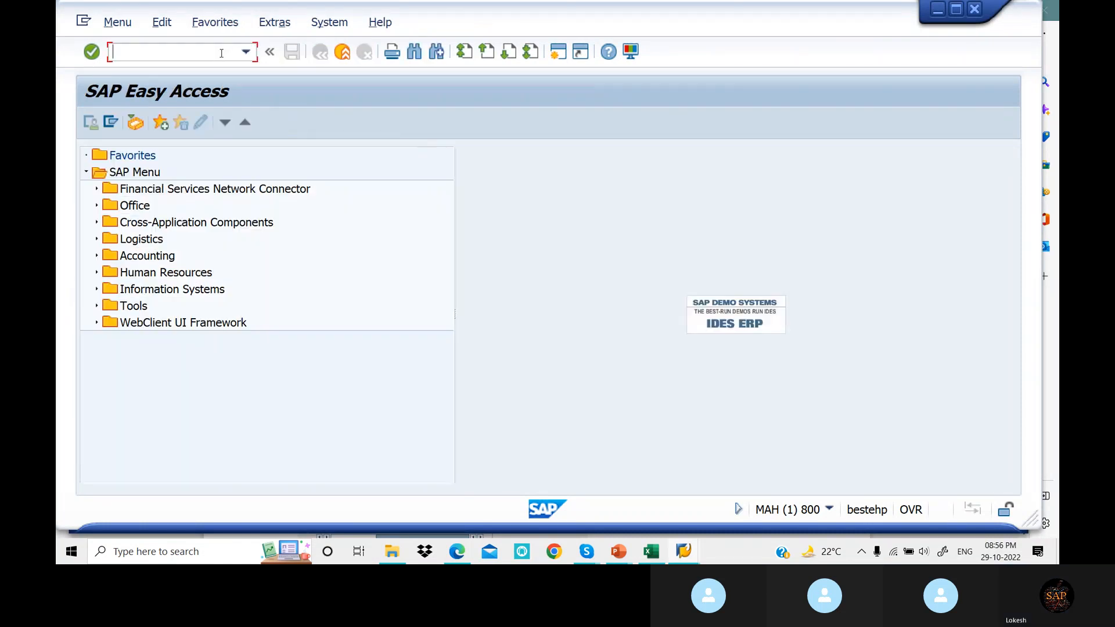
- Switch to Global Setting configuration.pdf in Edge and review the posting period and fiscal year variant sections
{"action": "left_click", "coordinate": [464, 556]}
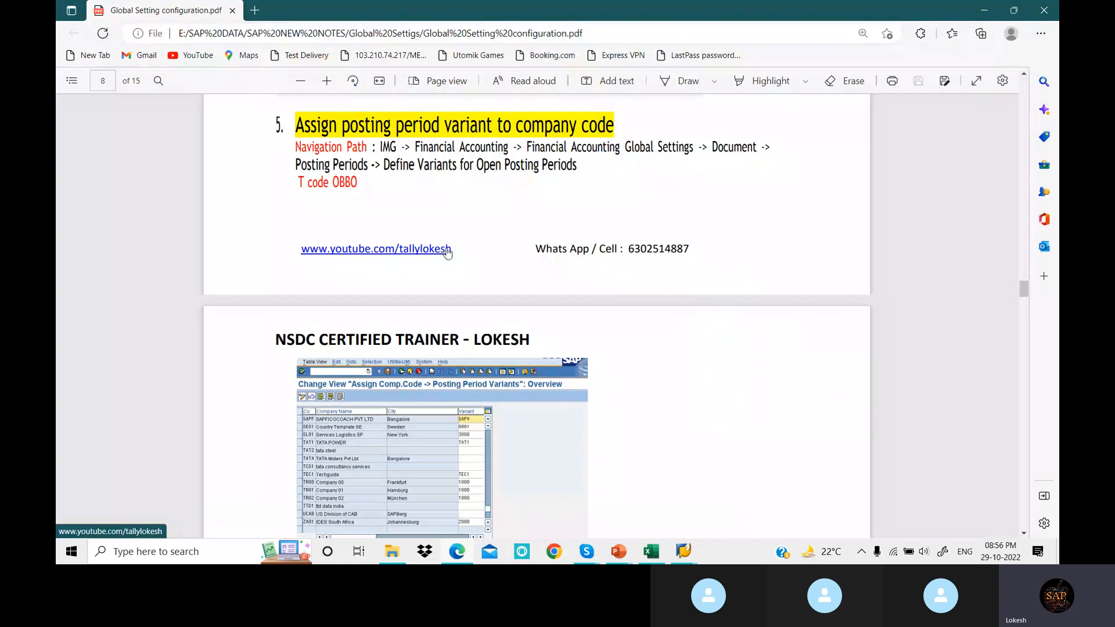
{"action": "scroll", "coordinate": [405, 243], "scroll_direction": "down", "scroll_amount": 5}
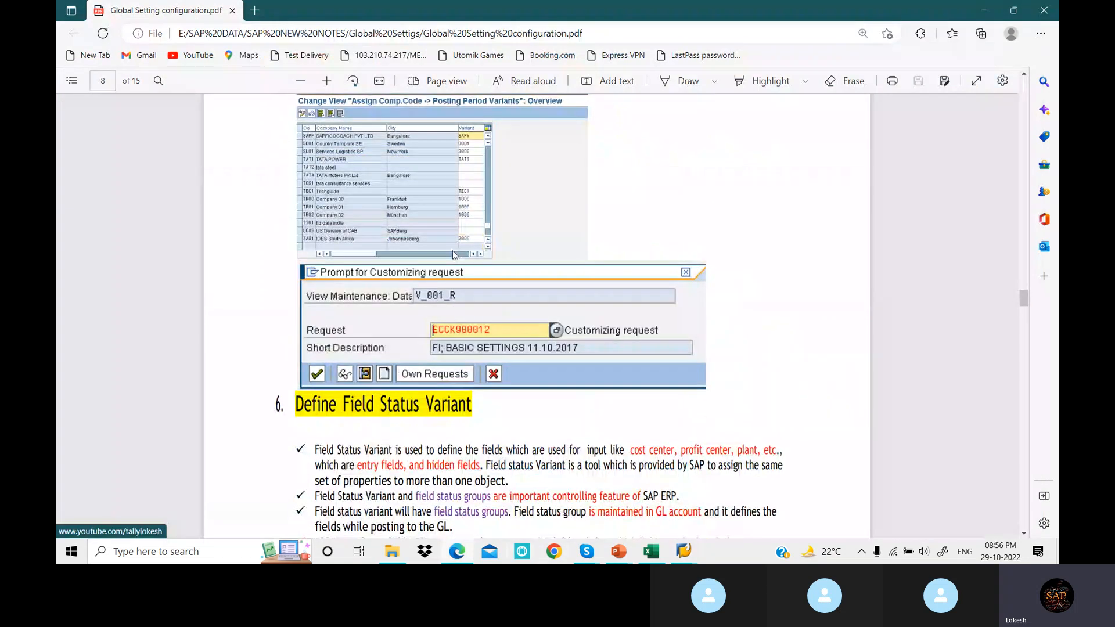
{"action": "scroll", "coordinate": [447, 253], "scroll_direction": "up", "scroll_amount": 11}
{"action": "scroll", "coordinate": [488, 268], "scroll_direction": "up", "scroll_amount": 4}
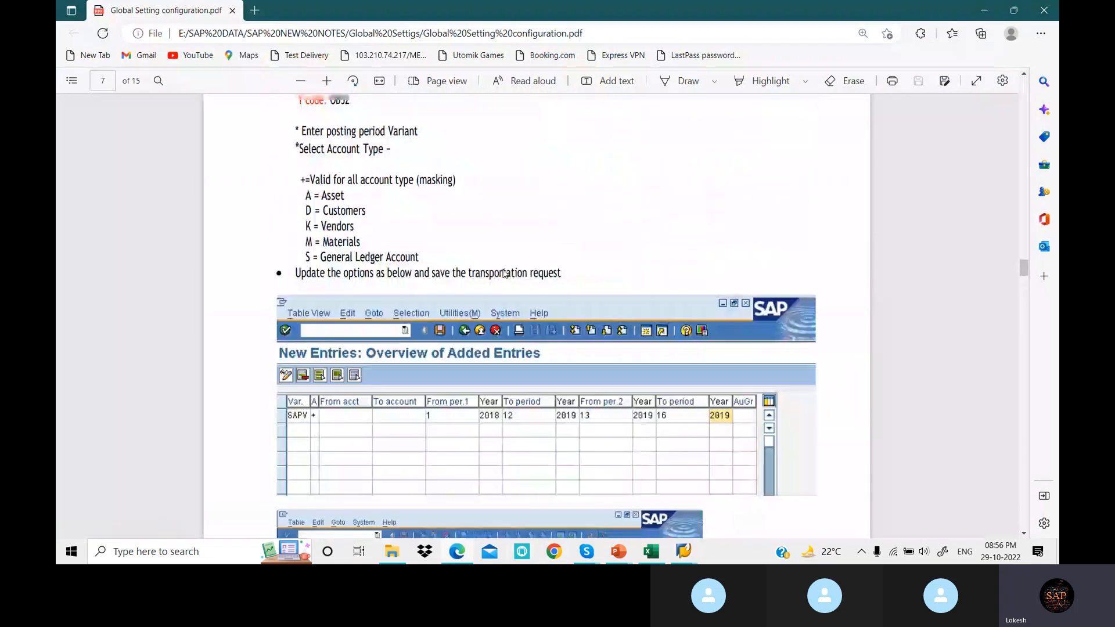
{"action": "scroll", "coordinate": [504, 272], "scroll_direction": "up", "scroll_amount": 20}
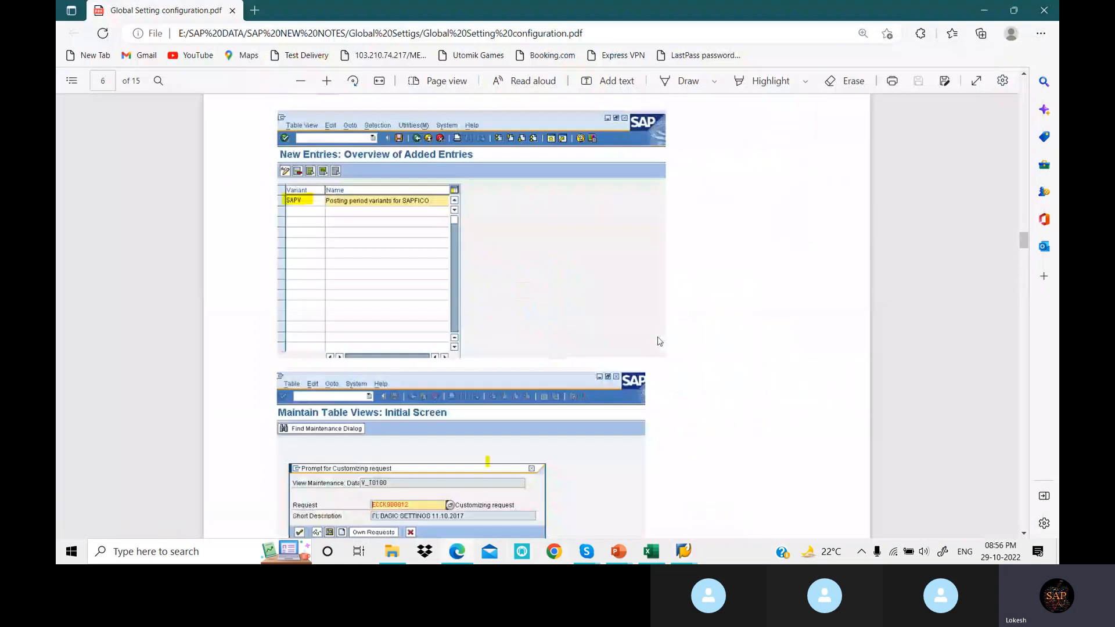
{"action": "scroll", "coordinate": [666, 337], "scroll_direction": "up", "scroll_amount": 2}
{"action": "scroll", "coordinate": [668, 337], "scroll_direction": "up", "scroll_amount": 7}
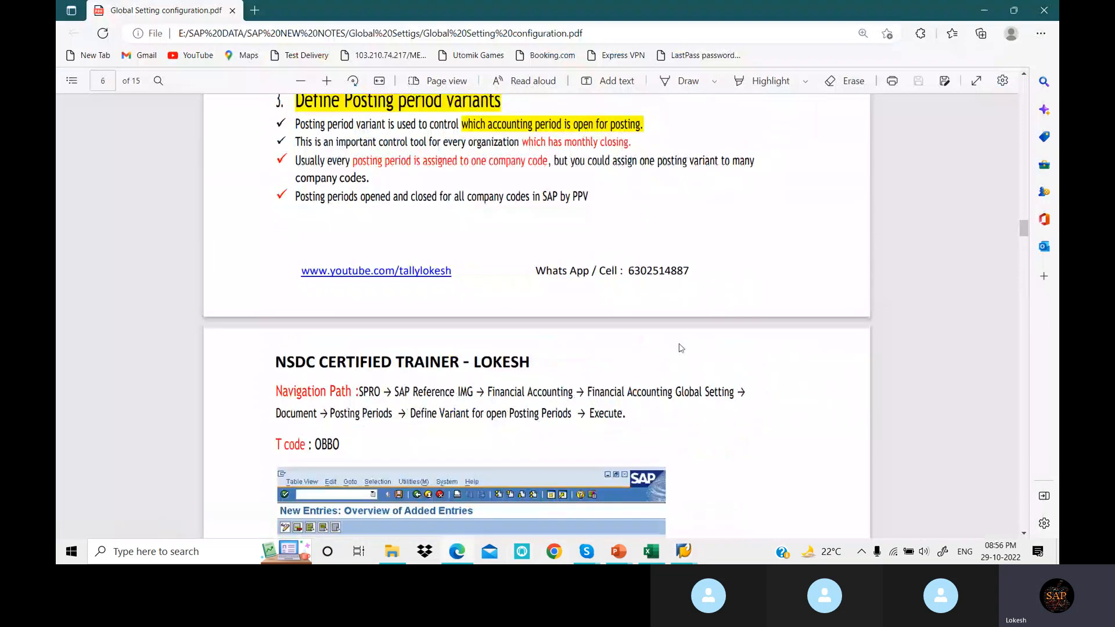
{"action": "scroll", "coordinate": [680, 347], "scroll_direction": "up", "scroll_amount": 2}
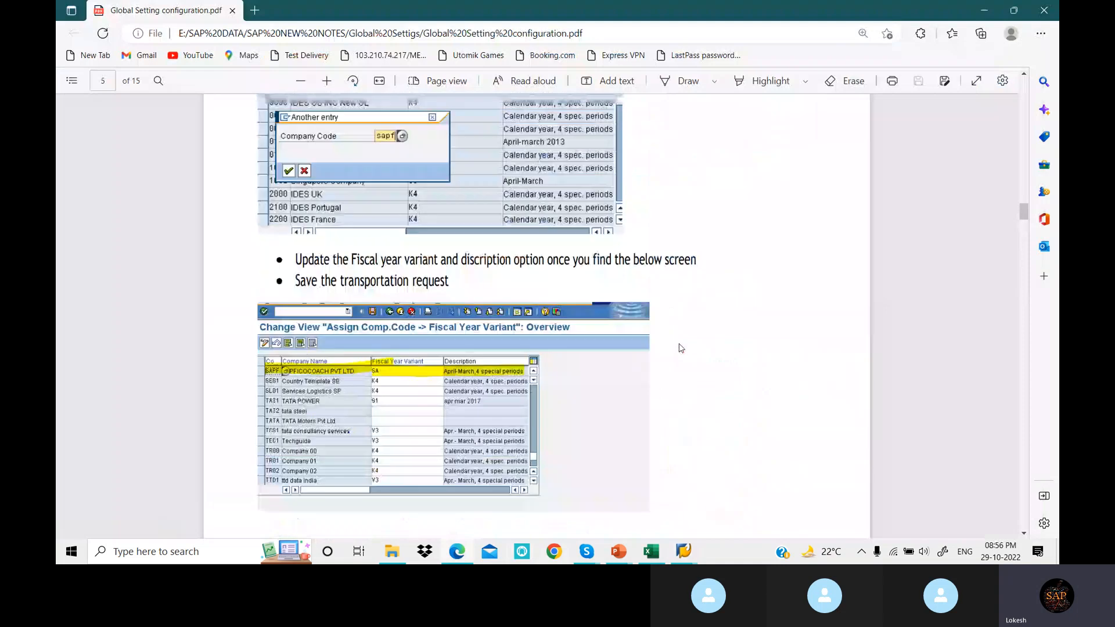
{"action": "scroll", "coordinate": [676, 345], "scroll_direction": "up", "scroll_amount": 5}
- Switch to the Skype window showing the SAP FICO BATCH 2 group call
{"action": "left_click", "coordinate": [586, 551]}
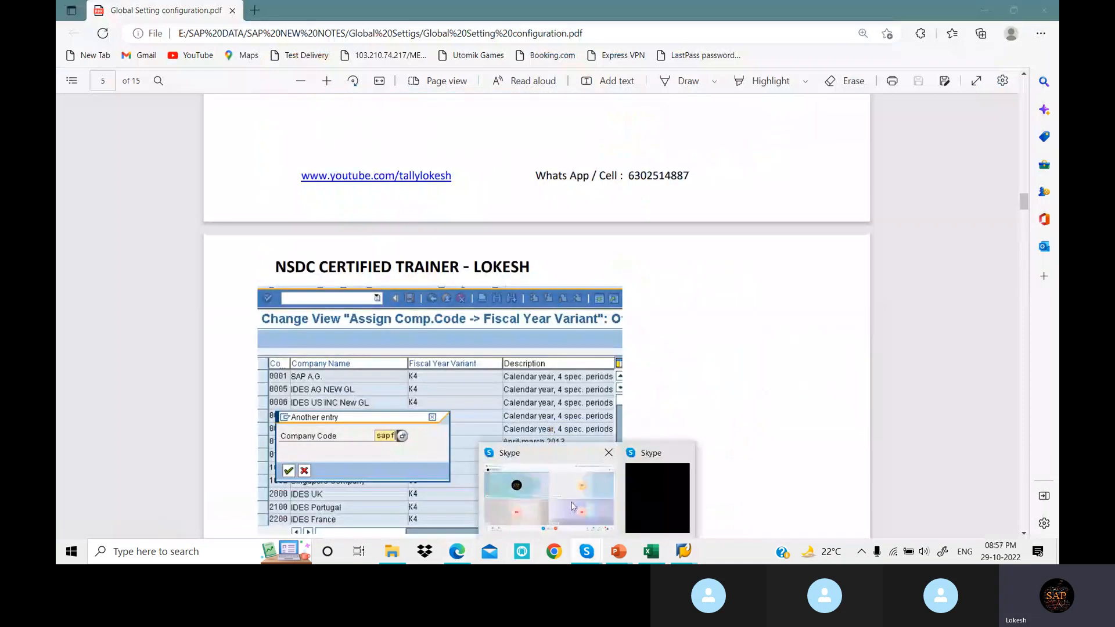
{"action": "left_click", "coordinate": [572, 506]}
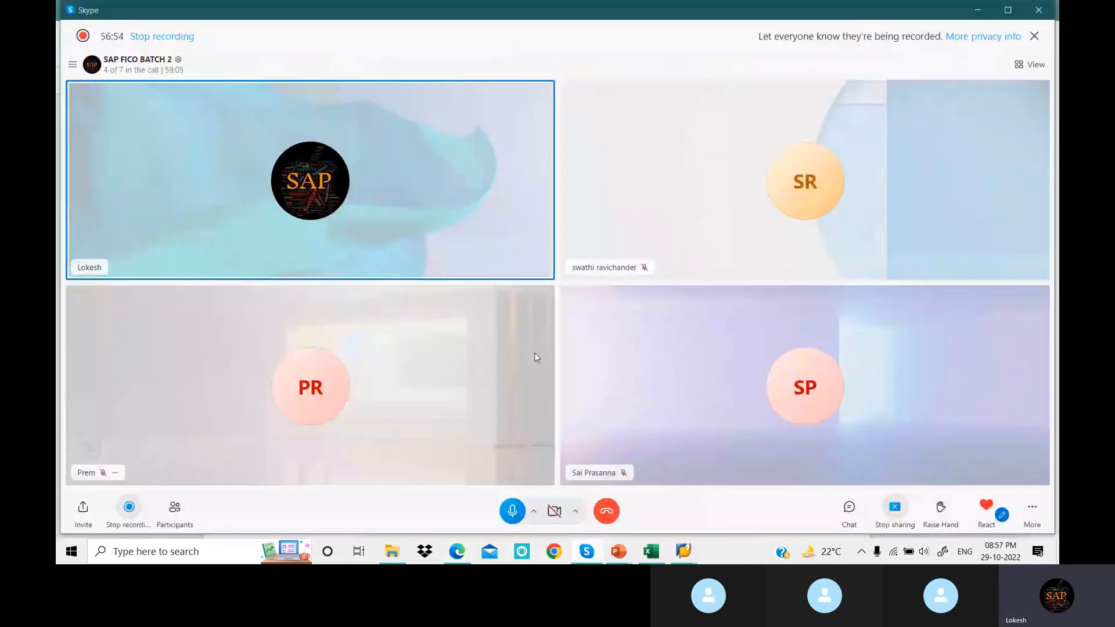